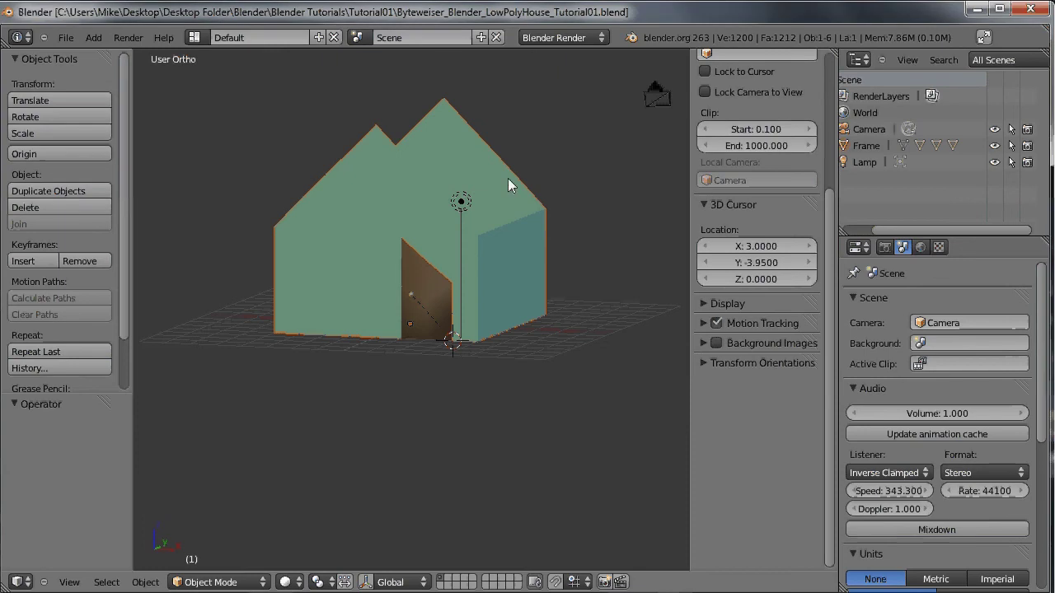
Give the house frame its own single-user copy of the shared texture and name it Frame.
{"action": "mouse_move", "coordinate": [507, 178]}
{"action": "middle_mouse_down"}
{"action": "mouse_move", "coordinate": [512, 192]}
{"action": "mouse_move", "coordinate": [504, 189]}
{"action": "middle_mouse_up"}
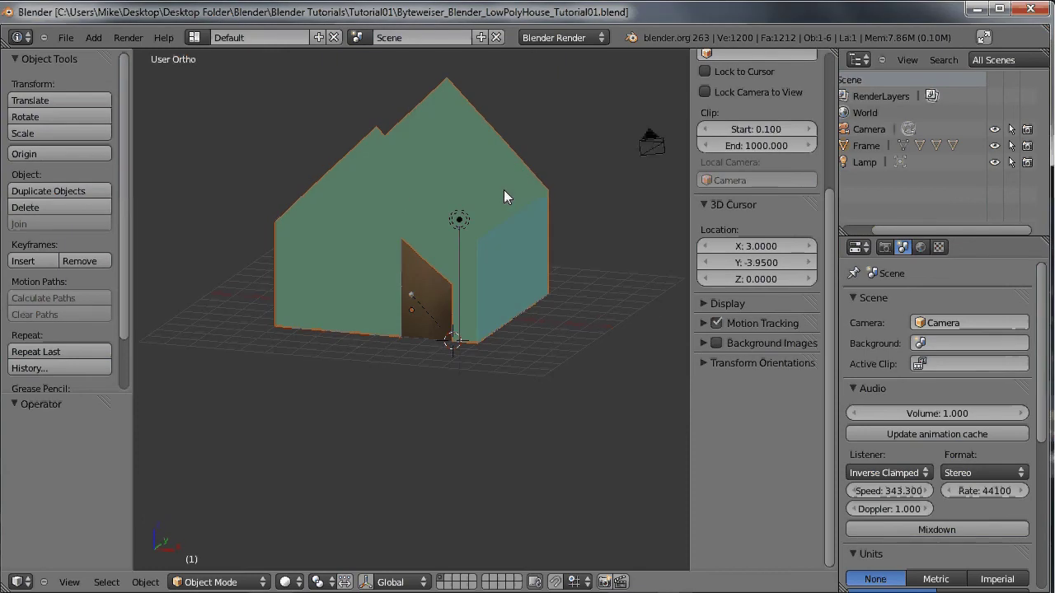
{"action": "right_click", "coordinate": [399, 194]}
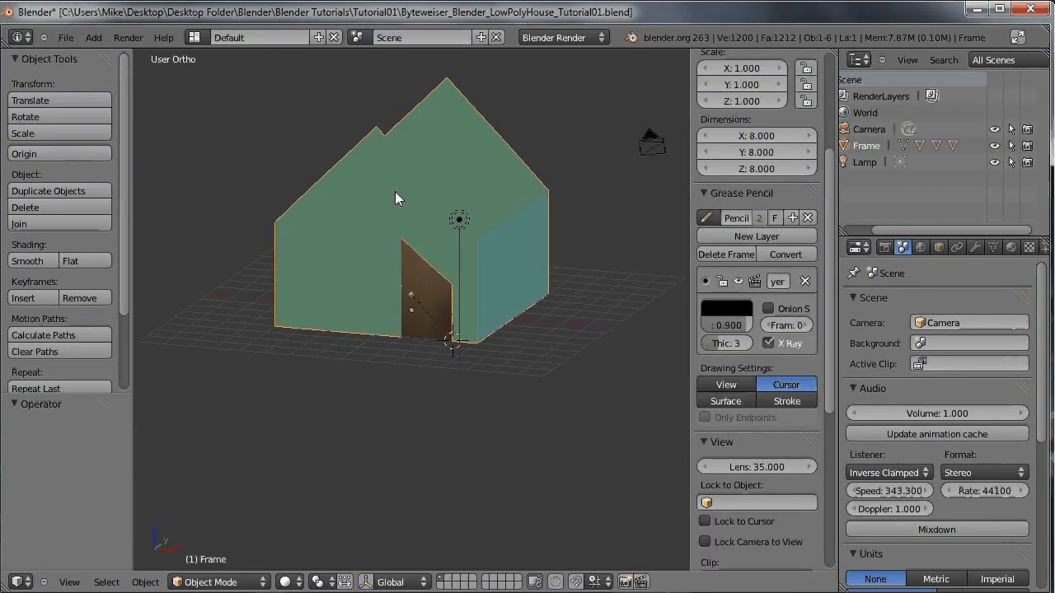
{"action": "left_click", "coordinate": [1029, 248]}
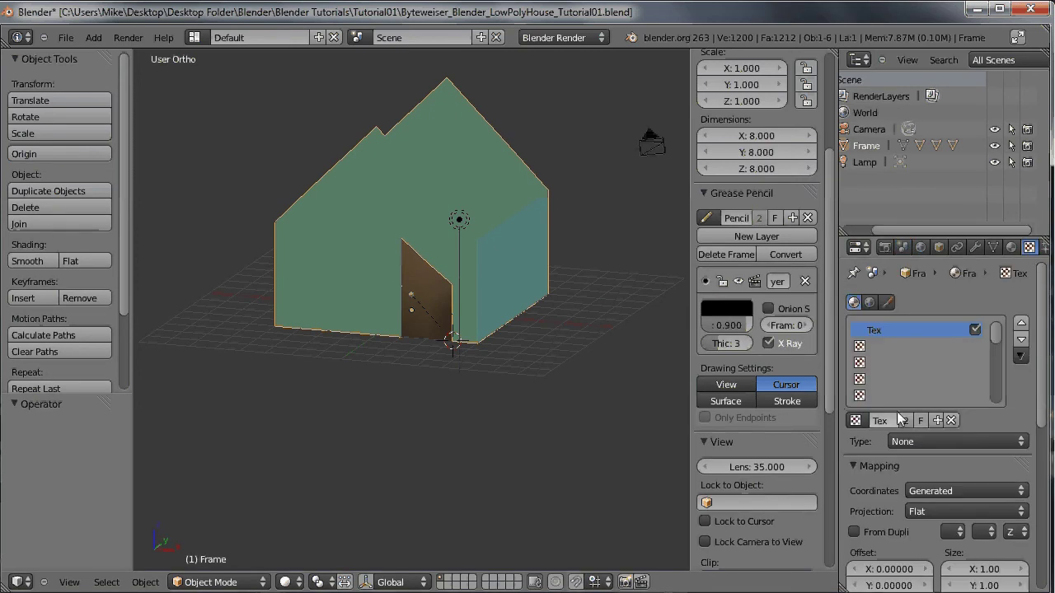
{"action": "right_click", "coordinate": [438, 295]}
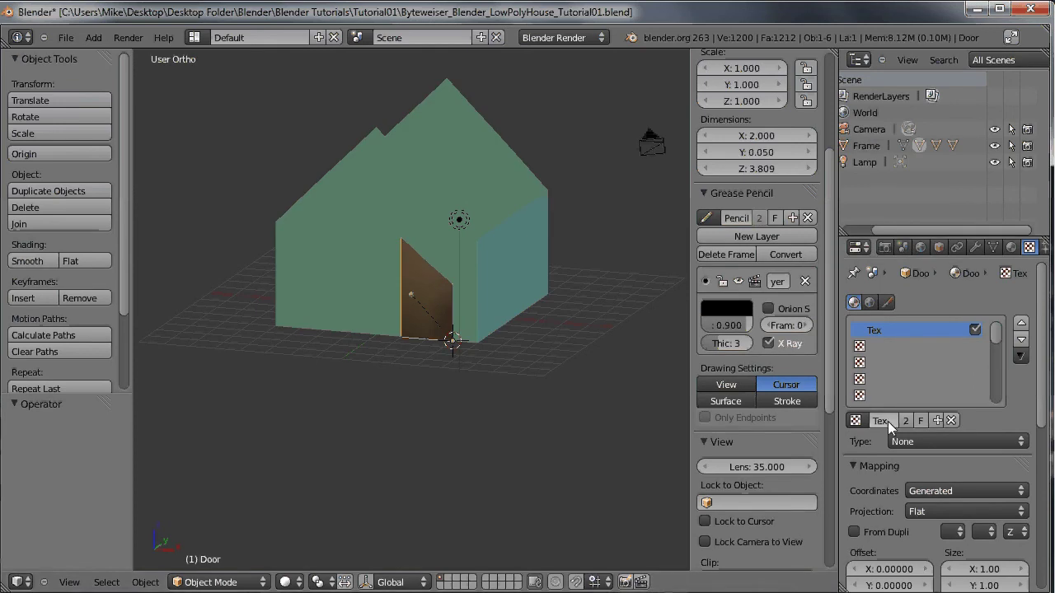
{"action": "right_click", "coordinate": [394, 176]}
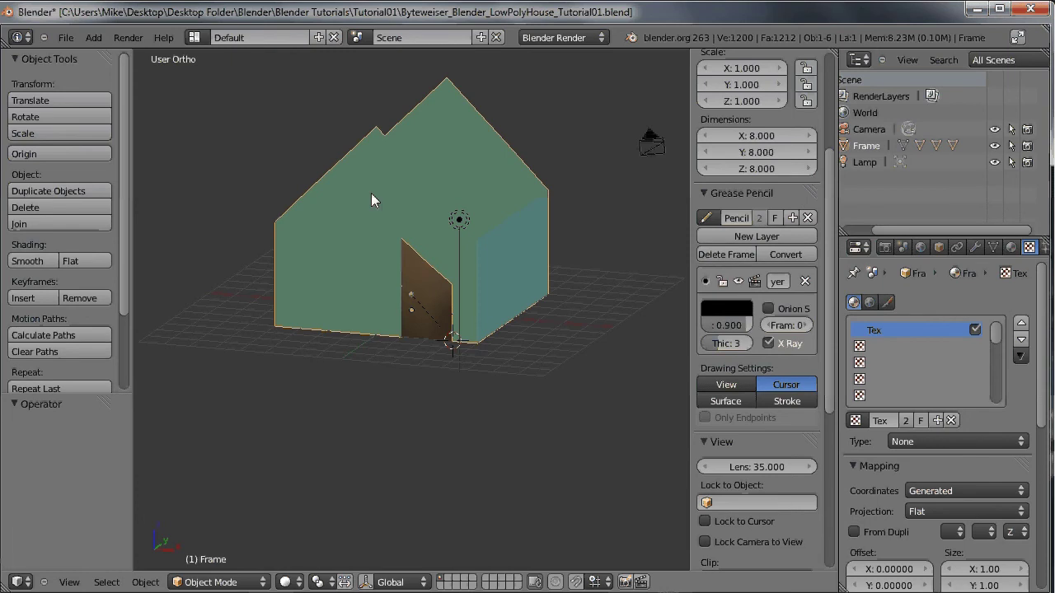
{"action": "left_click", "coordinate": [909, 420]}
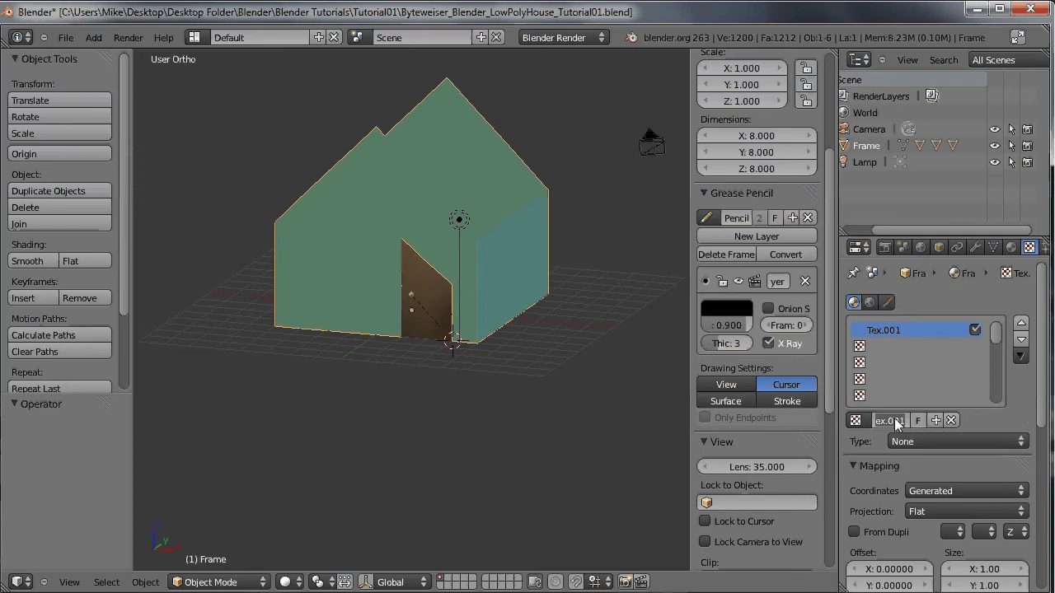
{"action": "double_click", "coordinate": [896, 420]}
{"action": "type", "text": "Frame"}
{"action": "key", "text": "Return"}
Select the door object and rename its texture Door.
{"action": "right_click", "coordinate": [412, 328]}
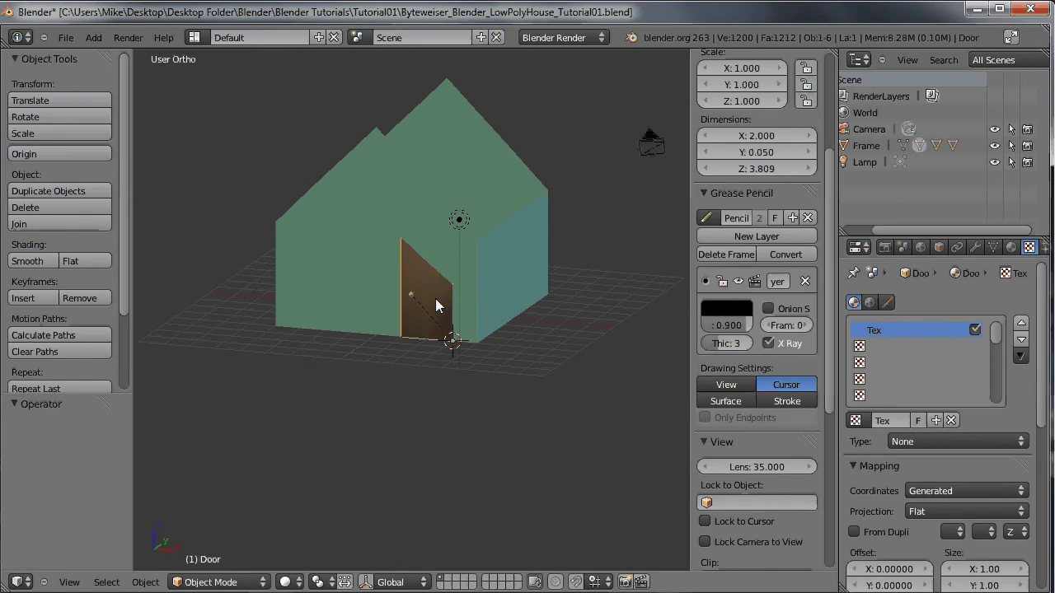
{"action": "left_click", "coordinate": [892, 421]}
{"action": "type", "text": "Door"}
{"action": "key", "text": "Return"}
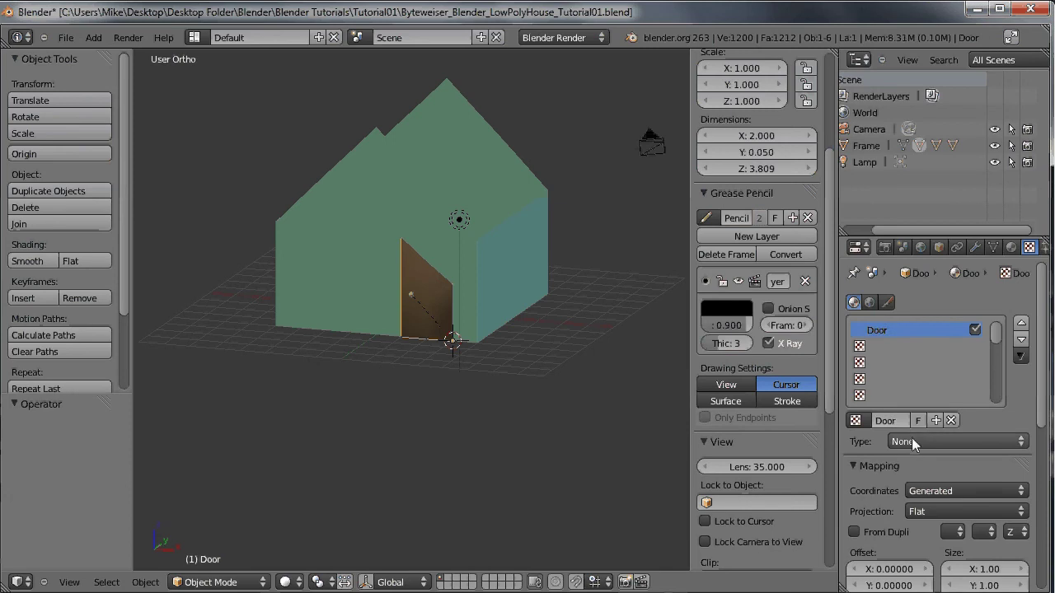
Change the Door texture's type to Wood and have the preview show both texture and material.
{"action": "left_click", "coordinate": [911, 438]}
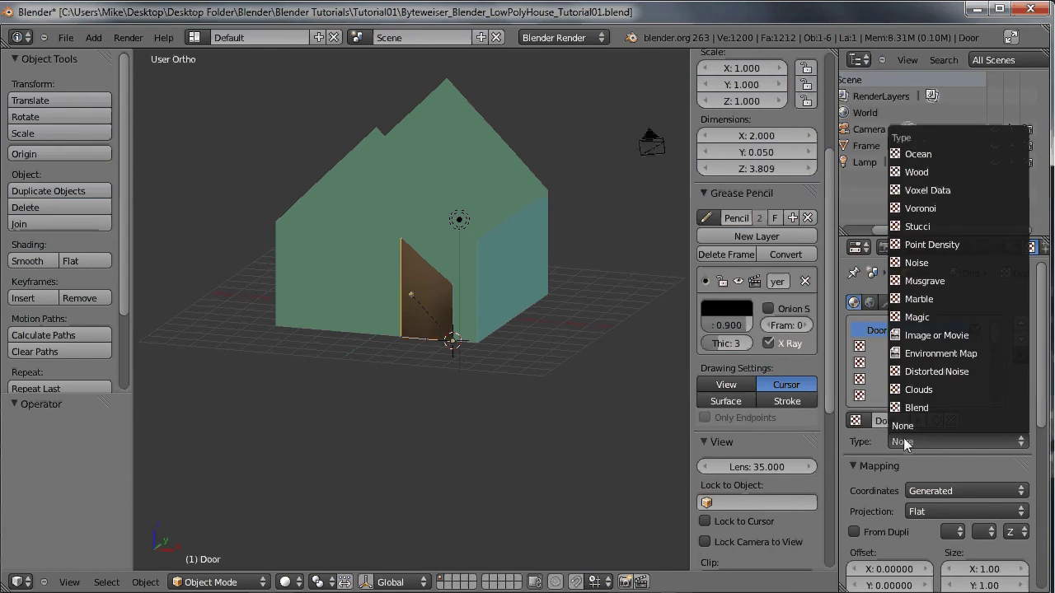
{"action": "left_click", "coordinate": [945, 171]}
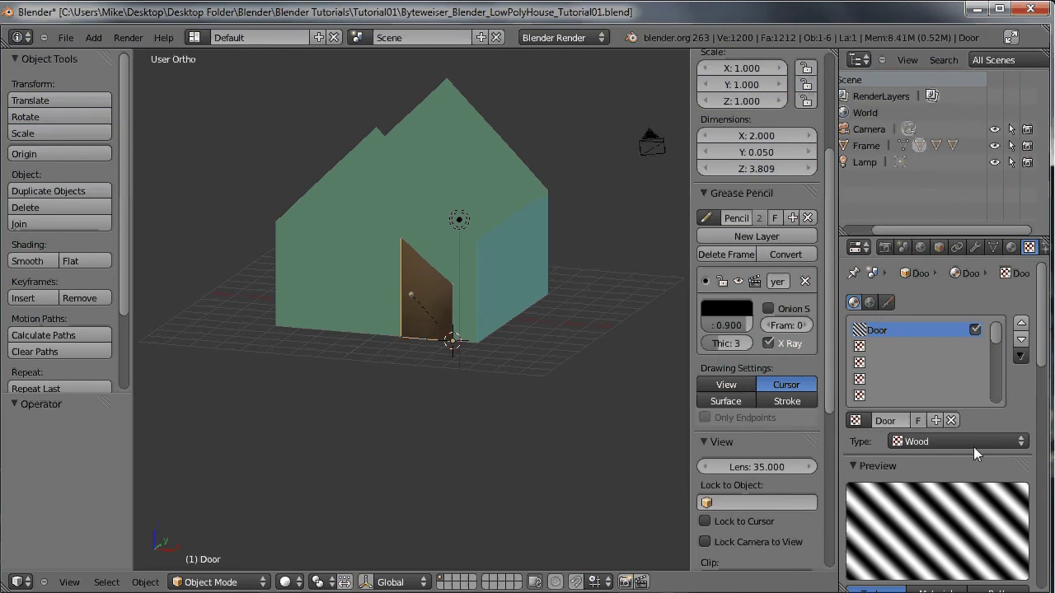
{"action": "scroll", "coordinate": [975, 445], "scroll_direction": "down", "scroll_amount": 3}
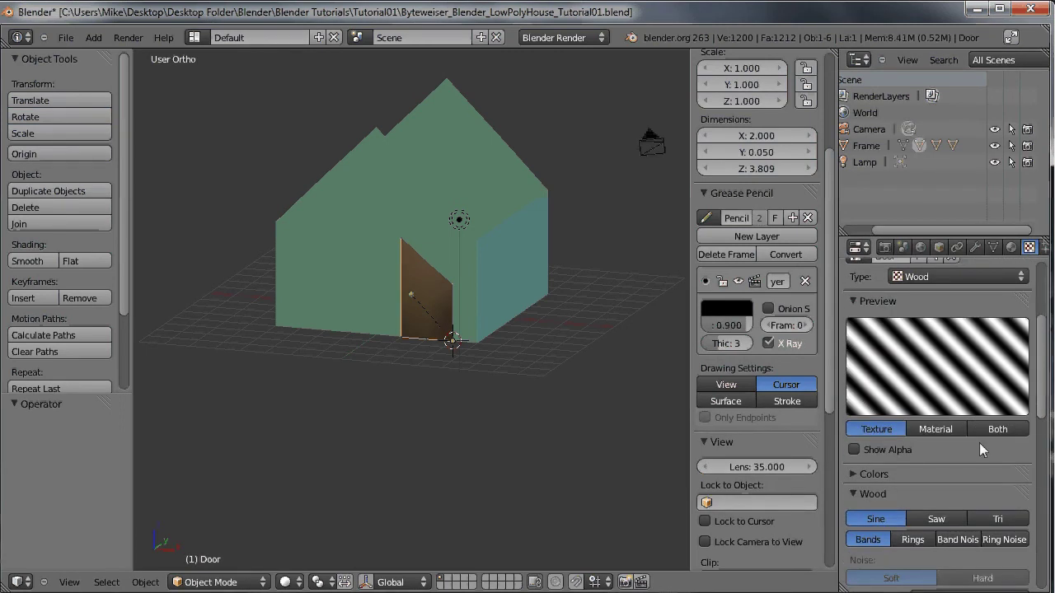
{"action": "left_click", "coordinate": [989, 432]}
{"action": "scroll", "coordinate": [981, 453], "scroll_direction": "down", "scroll_amount": 1}
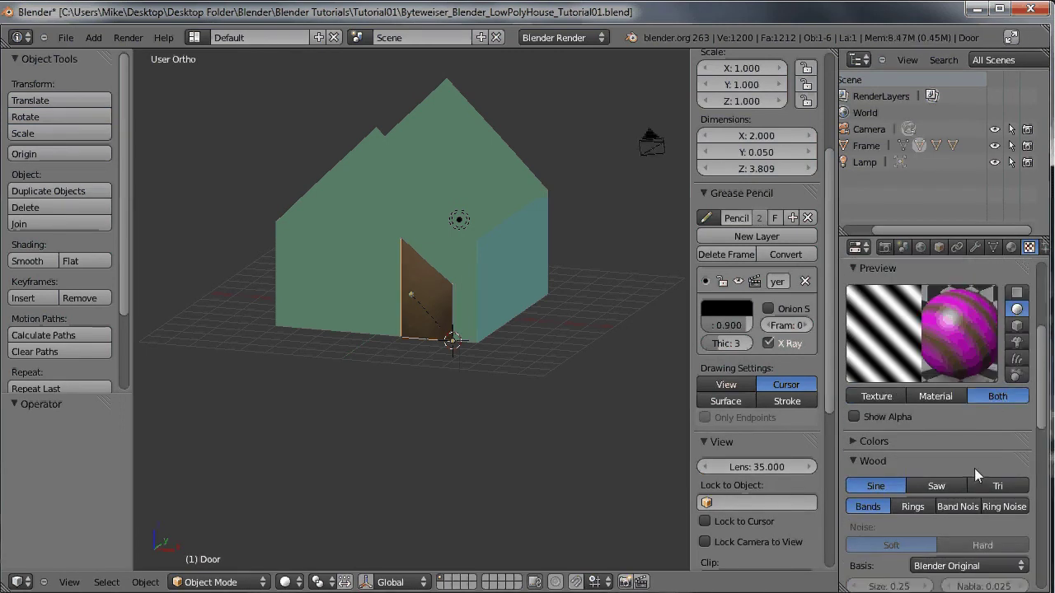
Enable the Door texture's colour ramp and make its first stop a light tan with alpha 1.00.
{"action": "left_click", "coordinate": [879, 444]}
{"action": "left_click", "coordinate": [854, 466]}
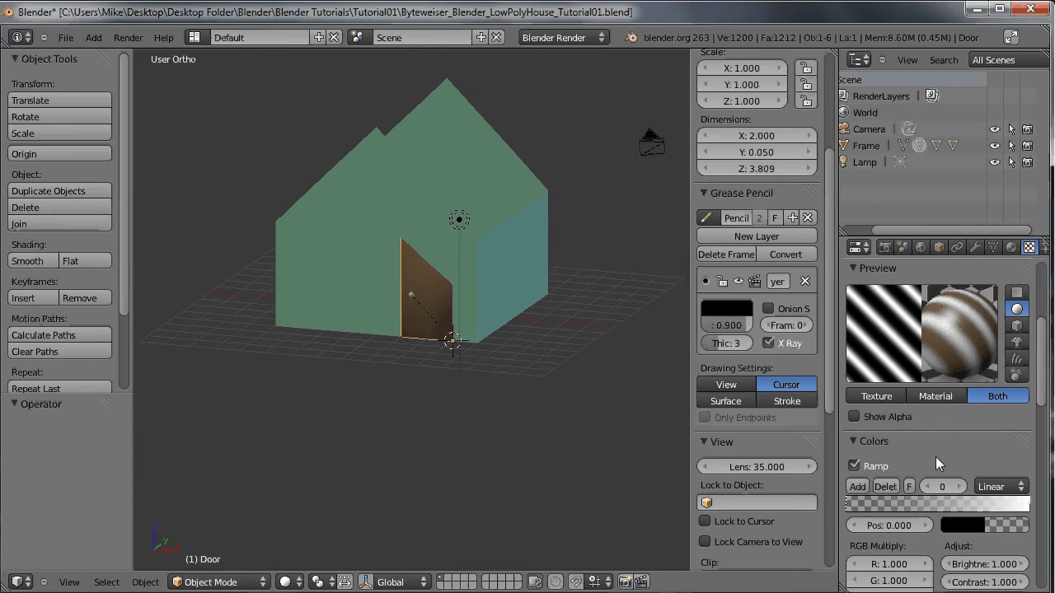
{"action": "left_click", "coordinate": [976, 529]}
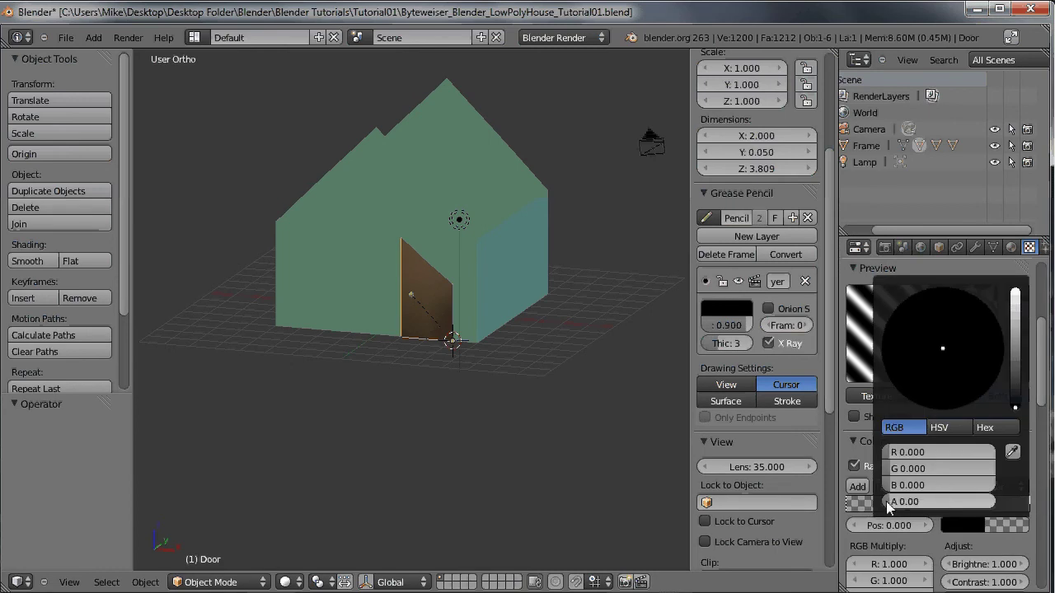
{"action": "left_click_drag", "start_coordinate": [939, 499], "coordinate": [1014, 499]}
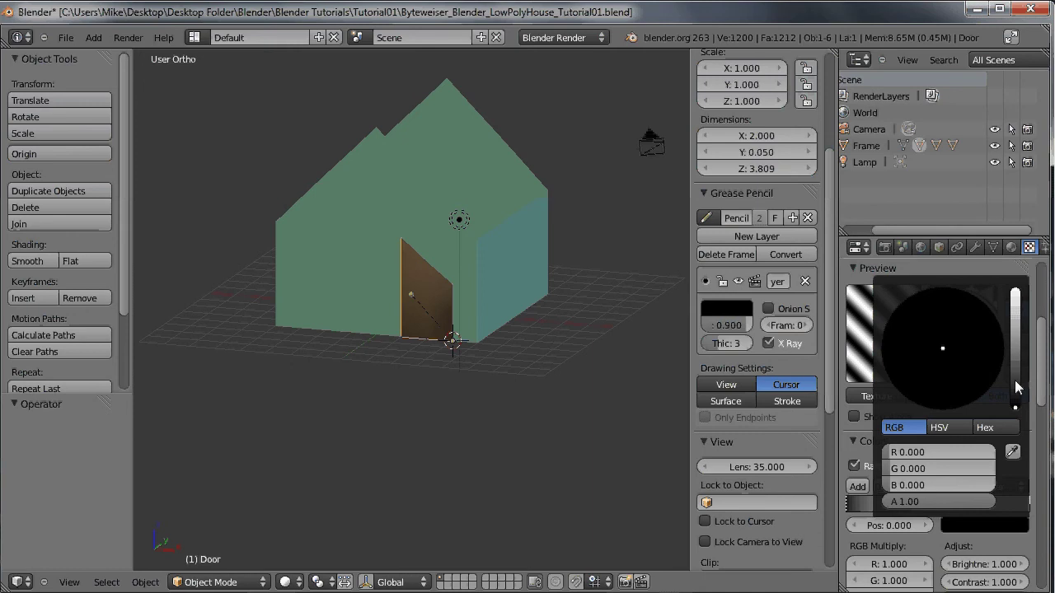
{"action": "left_click_drag", "start_coordinate": [1015, 380], "coordinate": [1016, 305]}
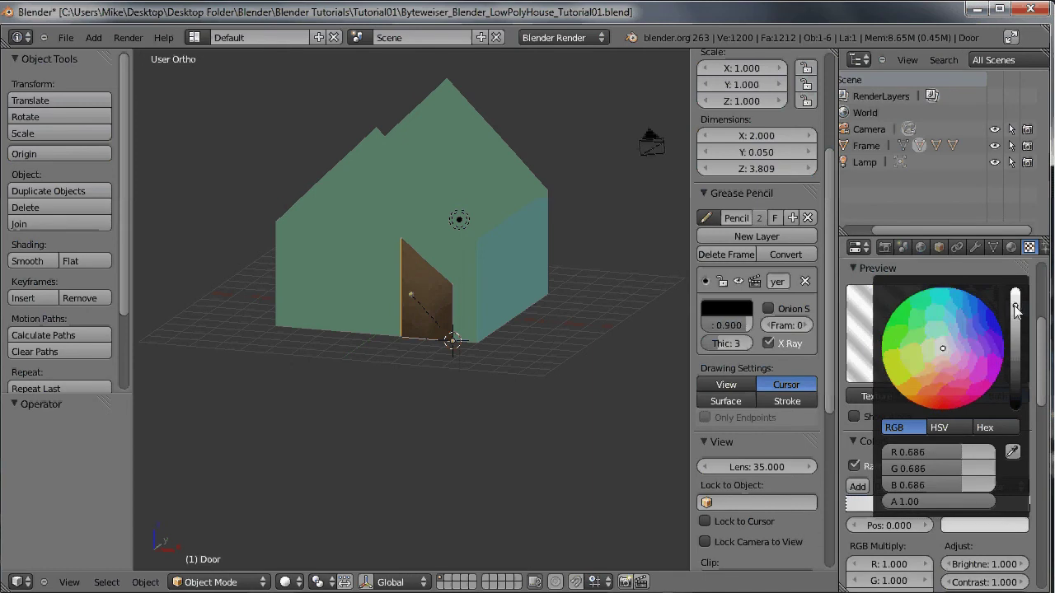
{"action": "left_click", "coordinate": [920, 380]}
{"action": "left_click_drag", "start_coordinate": [921, 378], "coordinate": [921, 386]}
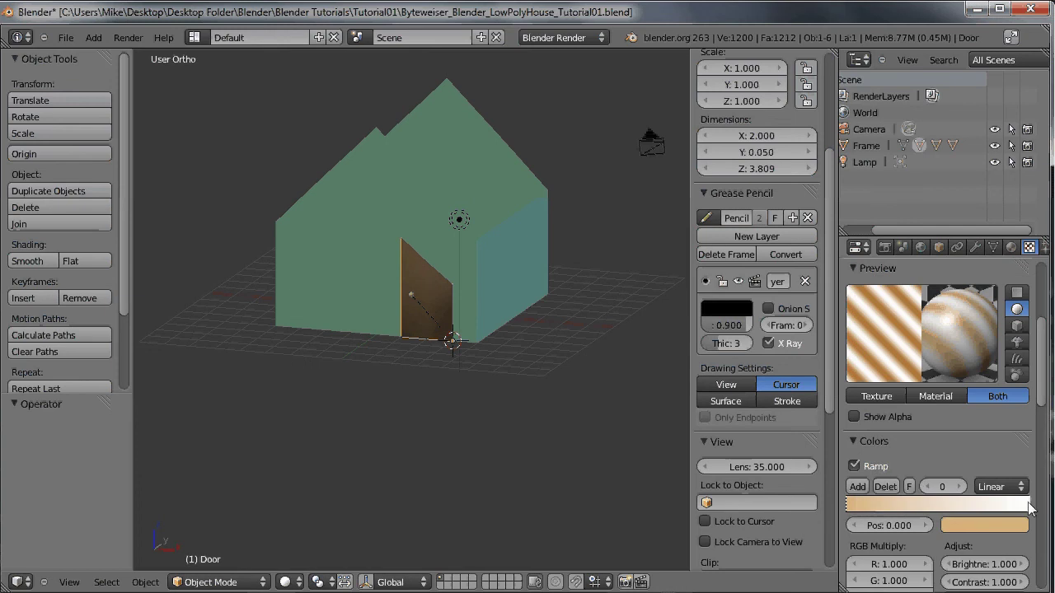
Recolour the colour ramp's end stop at position 1.000 to dark brown.
{"action": "left_click", "coordinate": [1028, 504]}
{"action": "left_click", "coordinate": [1014, 530]}
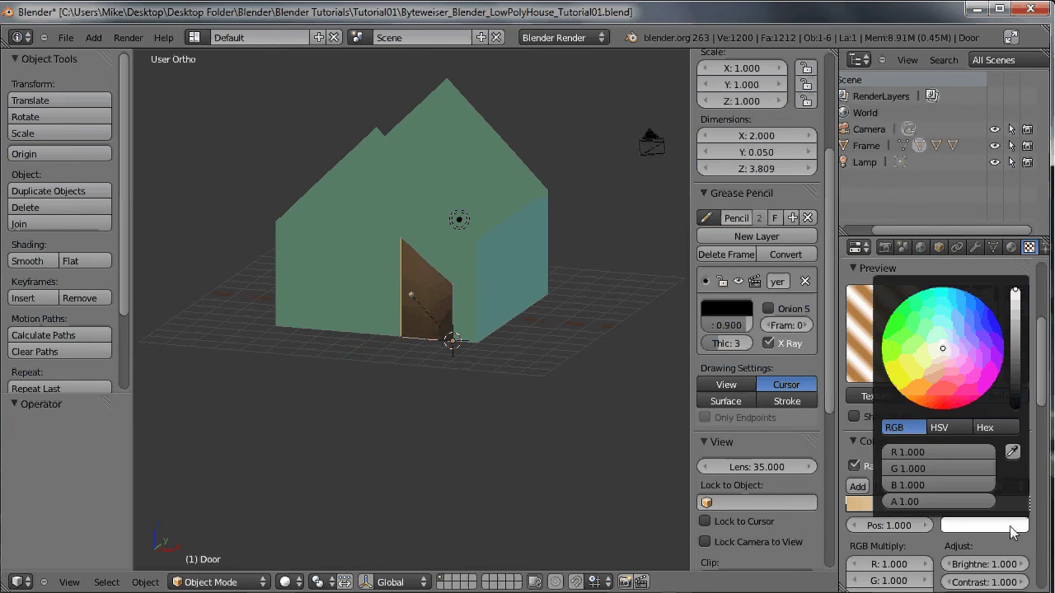
{"action": "left_click", "coordinate": [1015, 361]}
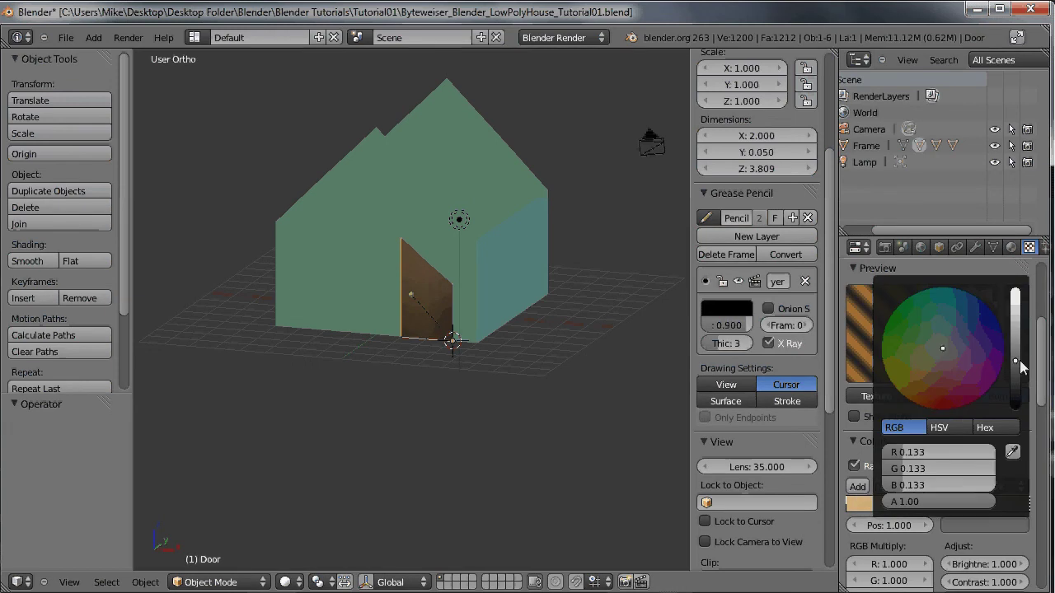
{"action": "left_click", "coordinate": [926, 386]}
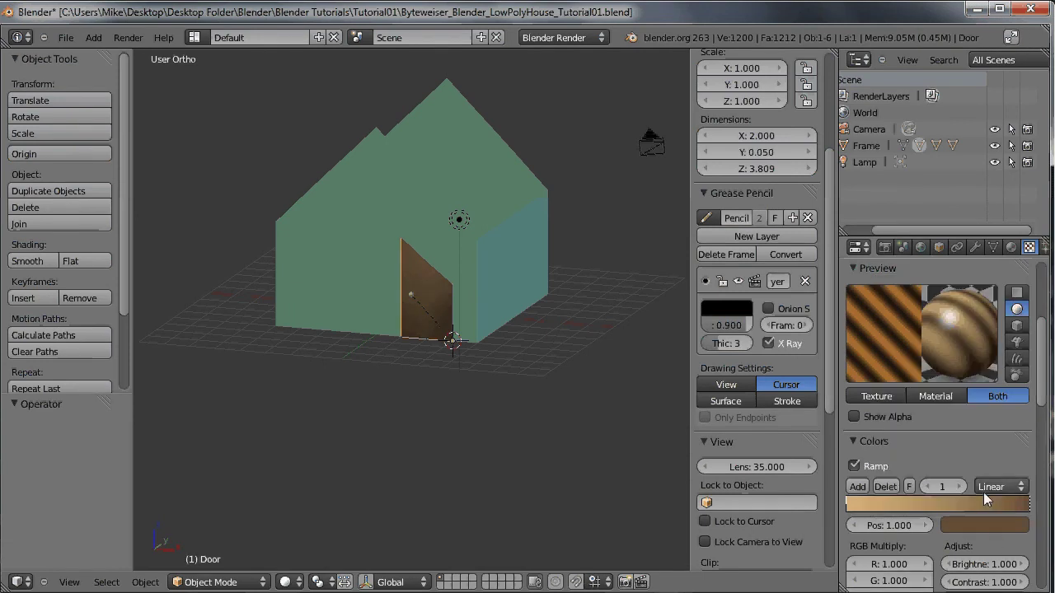
Set the door's wood pattern to Saw with Band Noise and Hard noise, and render the scene.
{"action": "scroll", "coordinate": [993, 524], "scroll_direction": "down", "scroll_amount": 2}
{"action": "scroll", "coordinate": [995, 520], "scroll_direction": "down", "scroll_amount": 3}
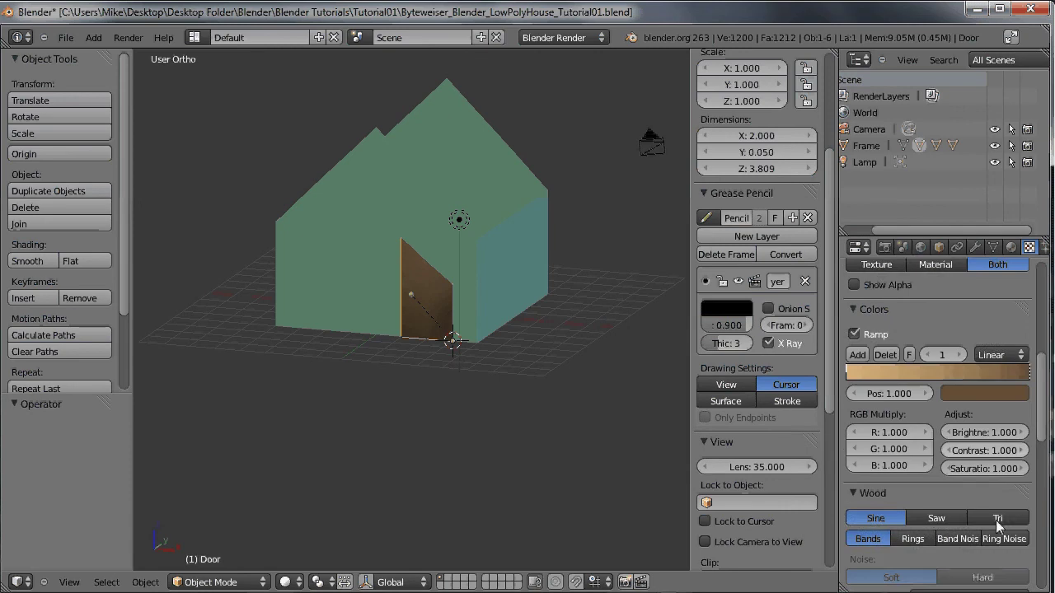
{"action": "left_click", "coordinate": [936, 486]}
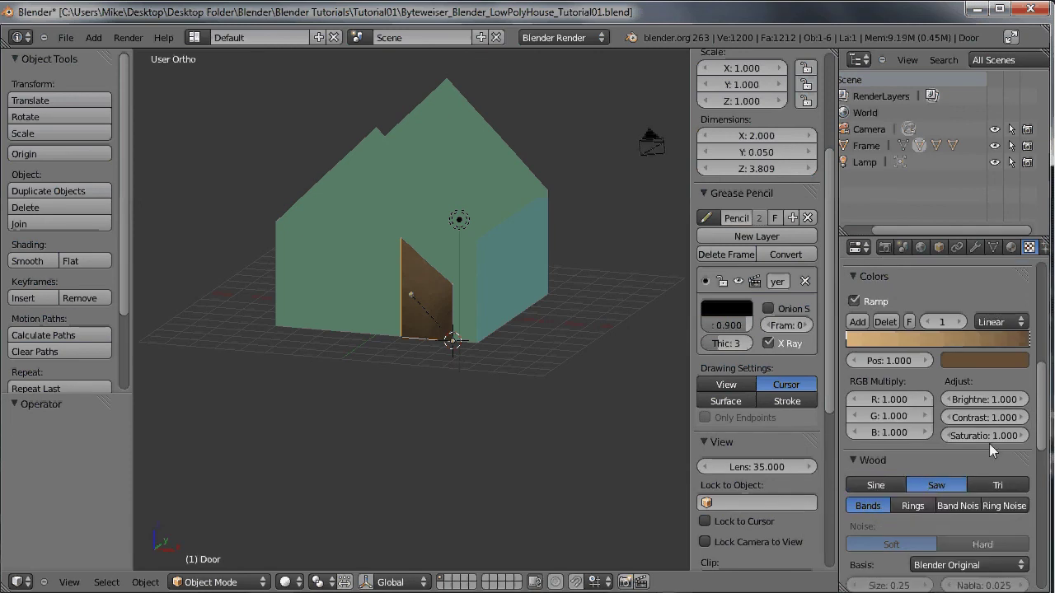
{"action": "left_click", "coordinate": [960, 505]}
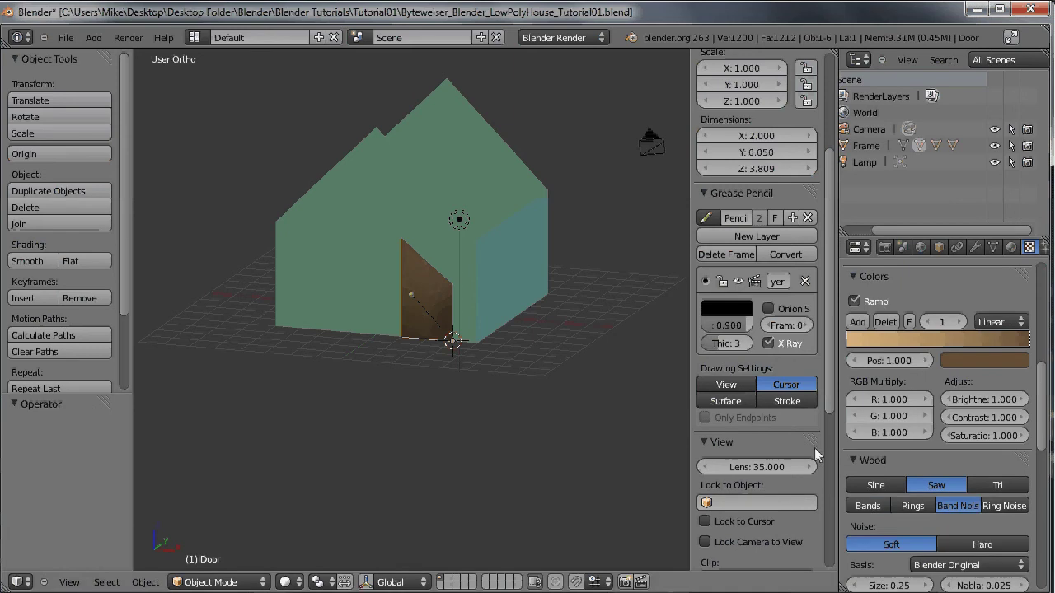
{"action": "left_click_drag", "start_coordinate": [839, 451], "coordinate": [824, 445]}
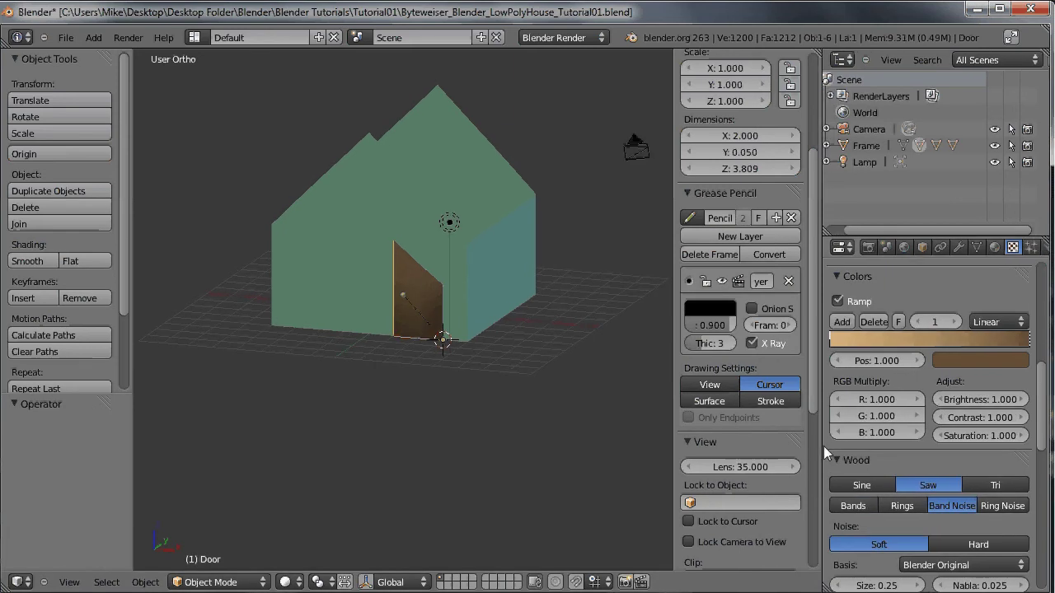
{"action": "left_click", "coordinate": [963, 540]}
{"action": "scroll", "coordinate": [976, 525], "scroll_direction": "down", "scroll_amount": 2}
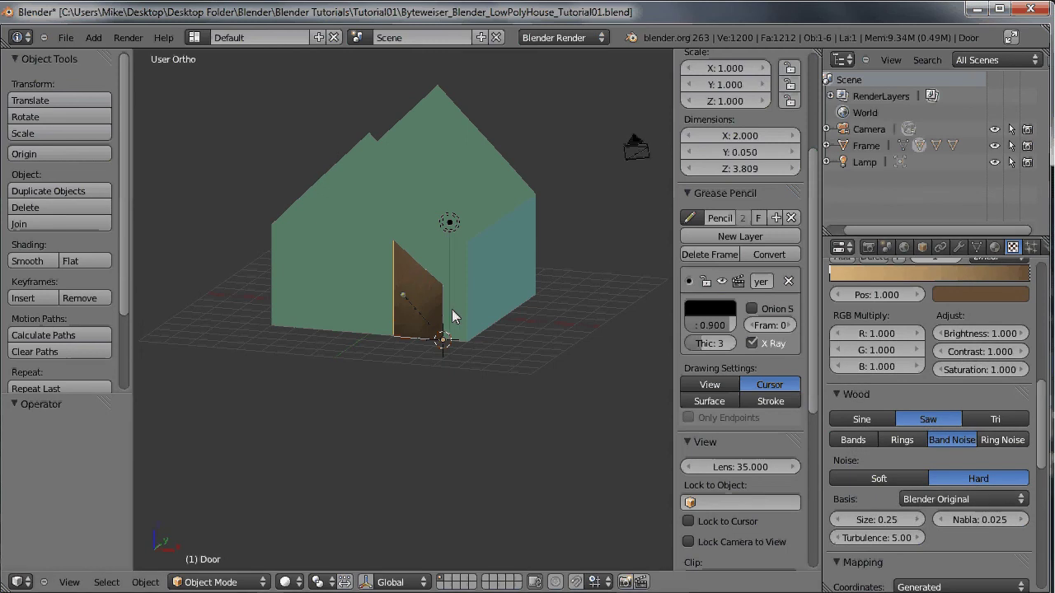
{"action": "key", "text": "F12"}
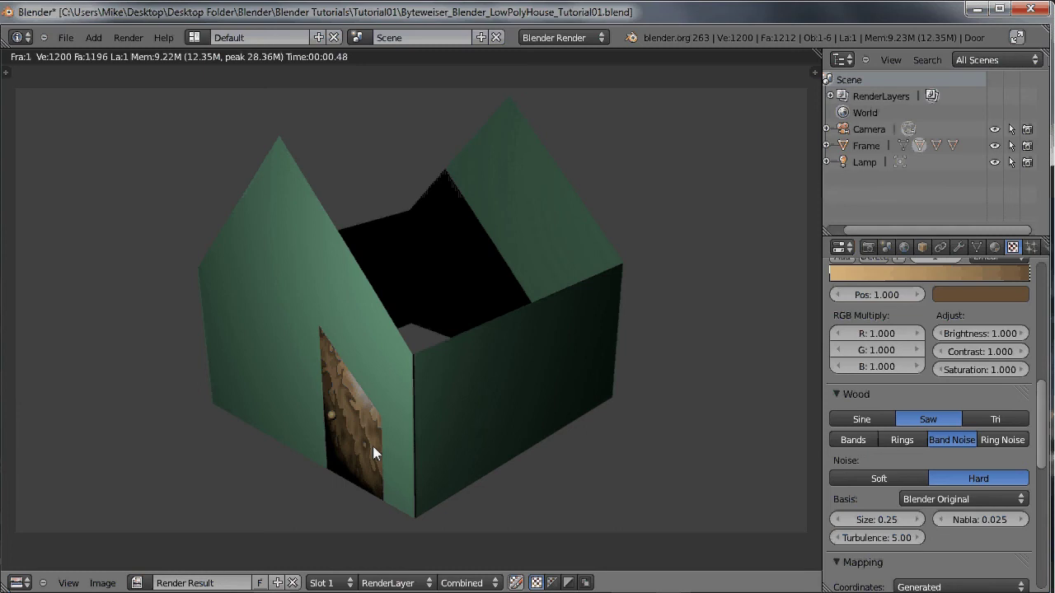
Set the wood texture's noise size to 0.15 and render the scene again.
{"action": "left_click", "coordinate": [881, 519]}
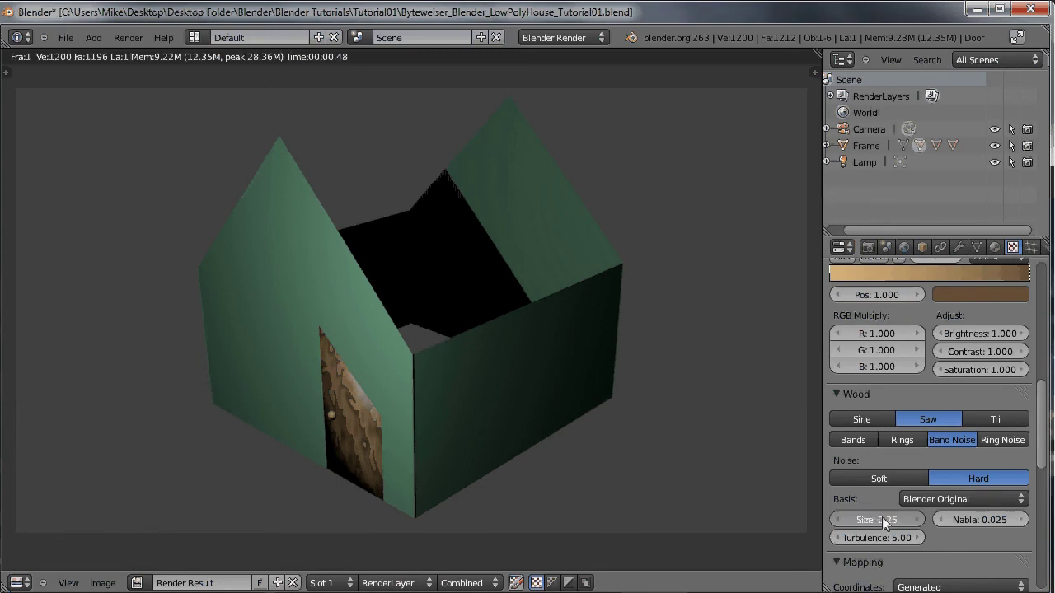
{"action": "type", "text": "0.15"}
{"action": "key", "text": "Return"}
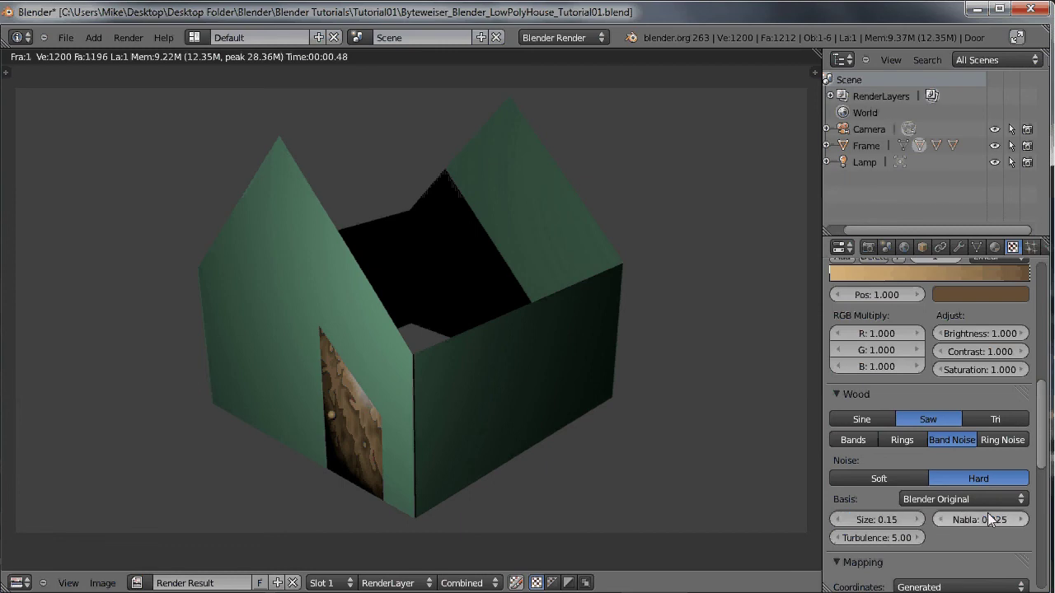
{"action": "key", "text": "F12"}
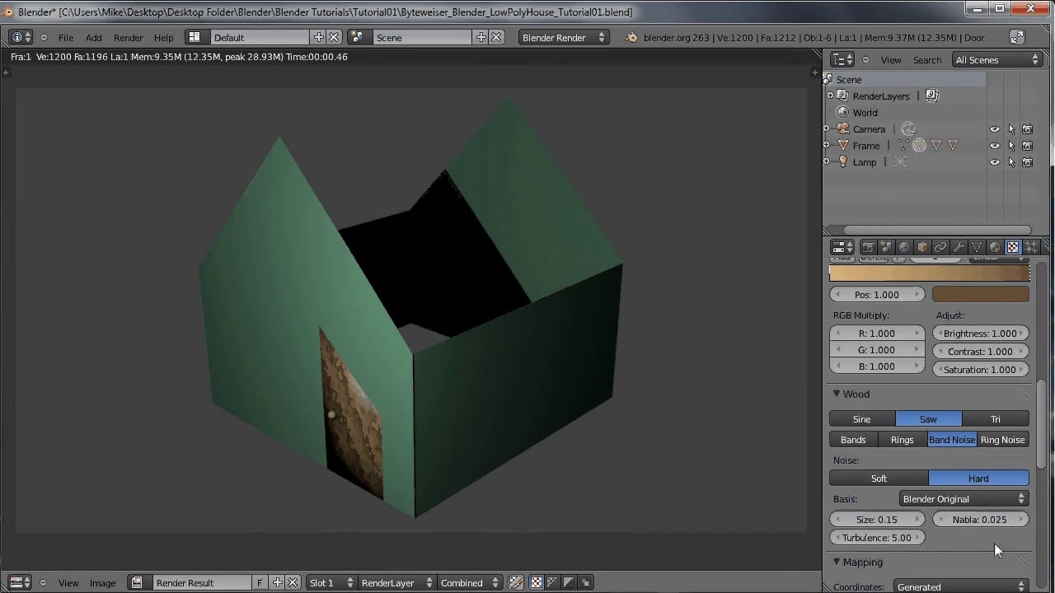
Try a Z mapping size of 3 for the Door texture and render the scene.
{"action": "scroll", "coordinate": [993, 543], "scroll_direction": "down", "scroll_amount": 4}
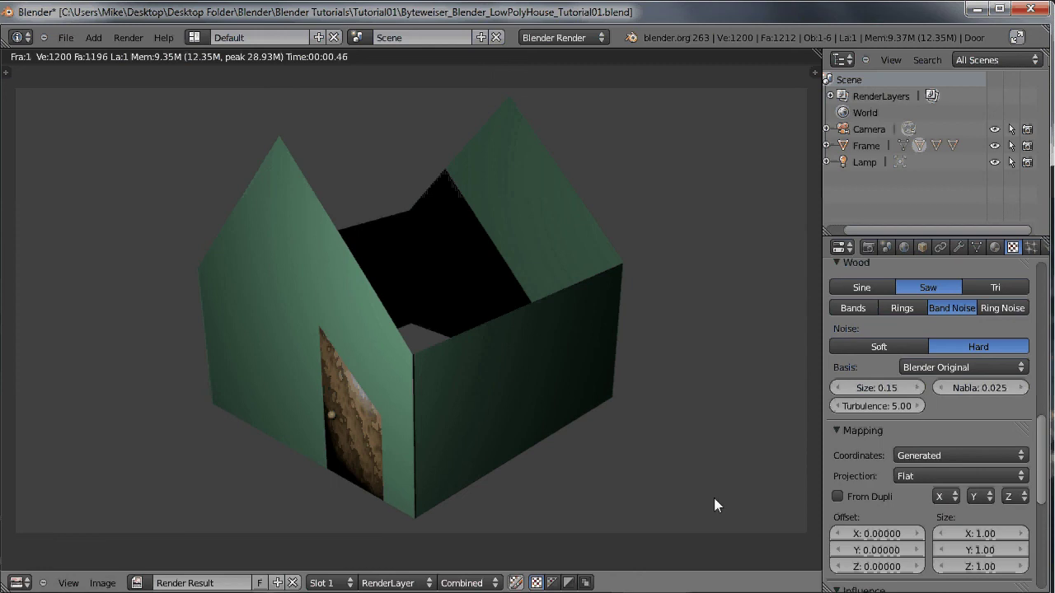
{"action": "left_click", "coordinate": [997, 567]}
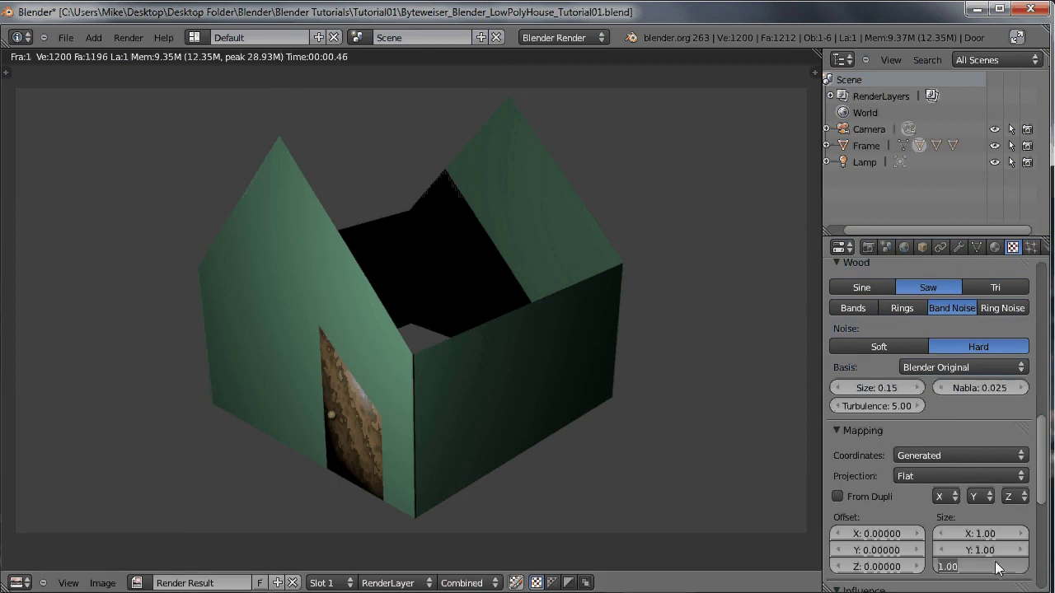
{"action": "type", "text": "3"}
{"action": "key", "text": "Return"}
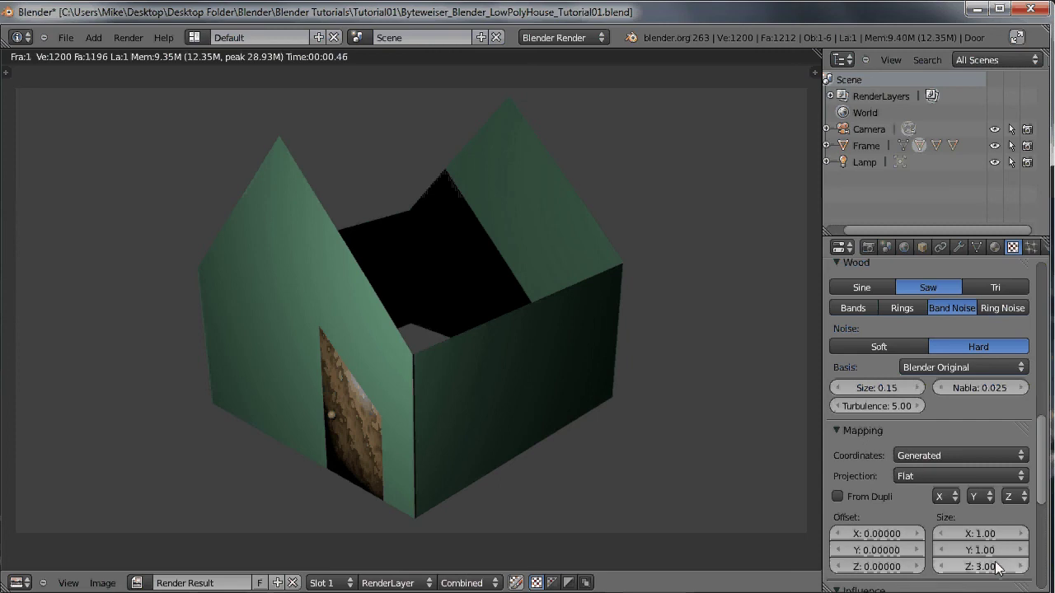
{"action": "key", "text": "F12"}
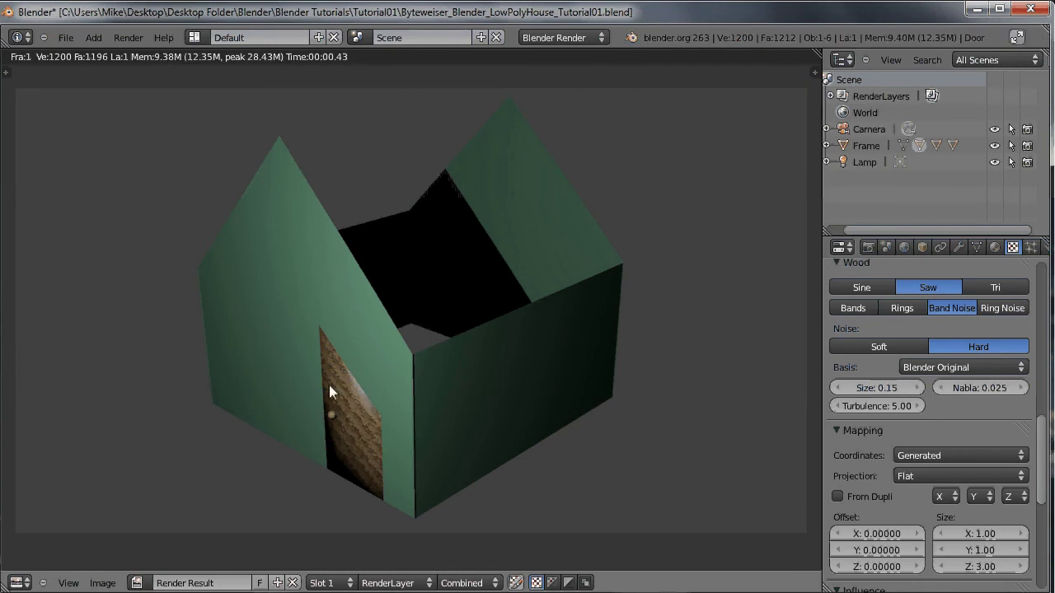
Set the Door texture's Z mapping size to 2.5.
{"action": "left_click", "coordinate": [995, 568]}
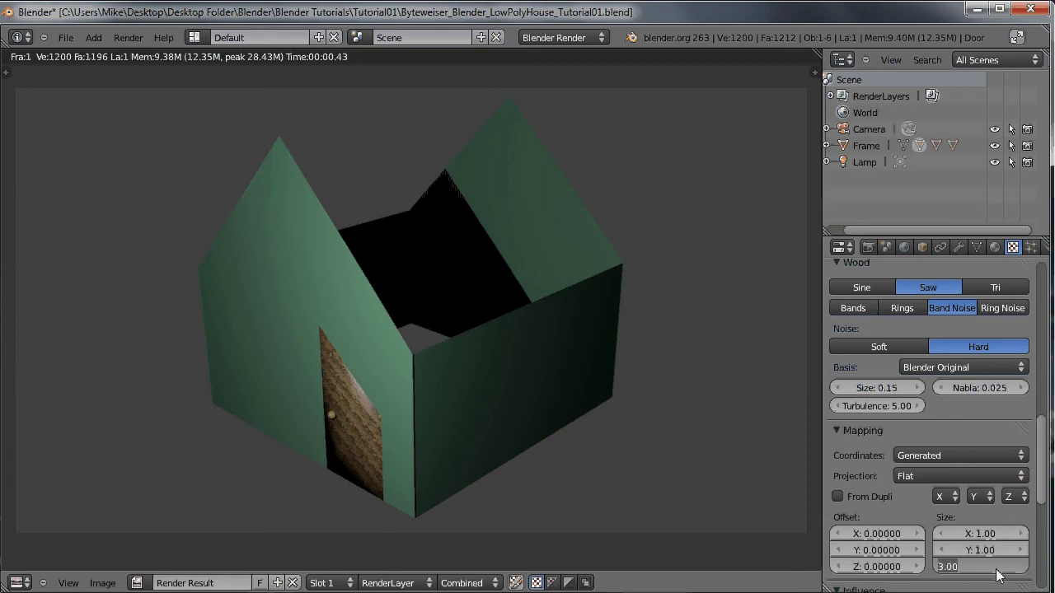
{"action": "type", "text": "2.5"}
{"action": "key", "text": "Return"}
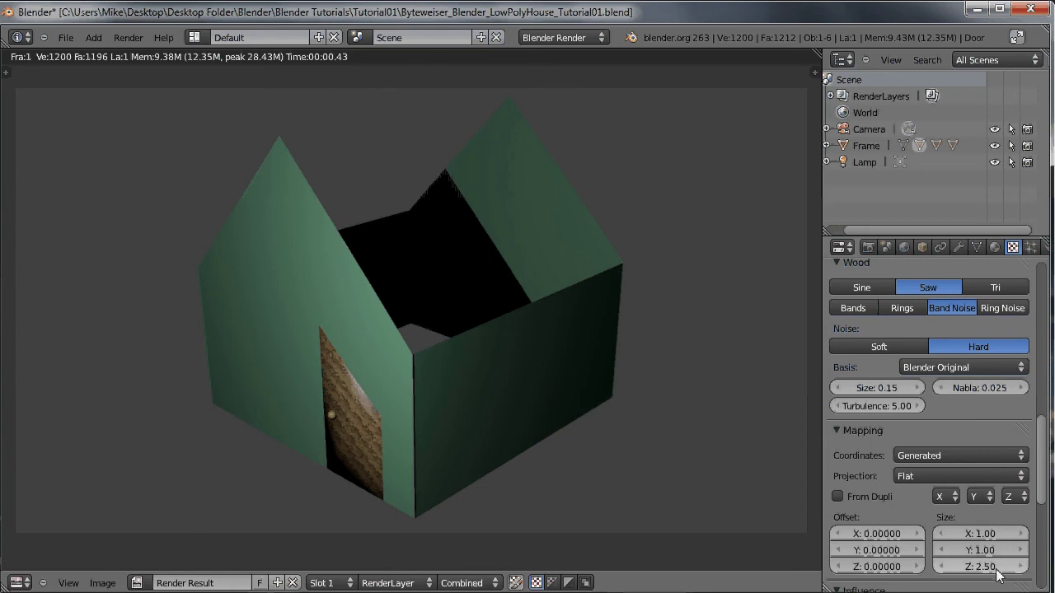
Render the scene to check the door's wood texture with the new mapping size.
{"action": "key", "text": "F12"}
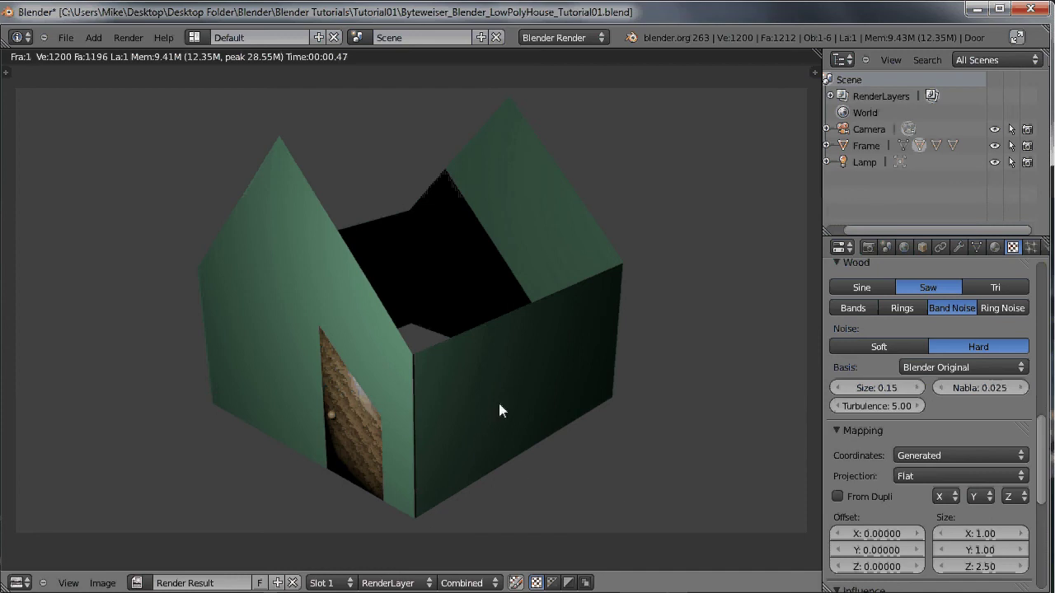
{"action": "key", "text": "Escape"}
Select the house frame and change its Frame texture type to Voronoi.
{"action": "right_click", "coordinate": [386, 204]}
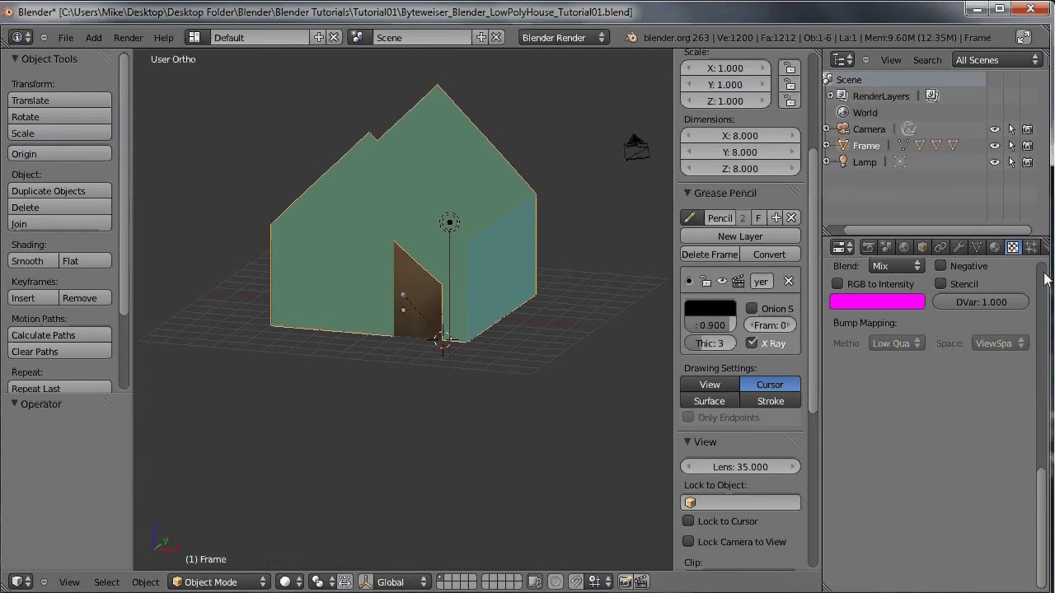
{"action": "scroll", "coordinate": [1045, 278], "scroll_direction": "up", "scroll_amount": 10}
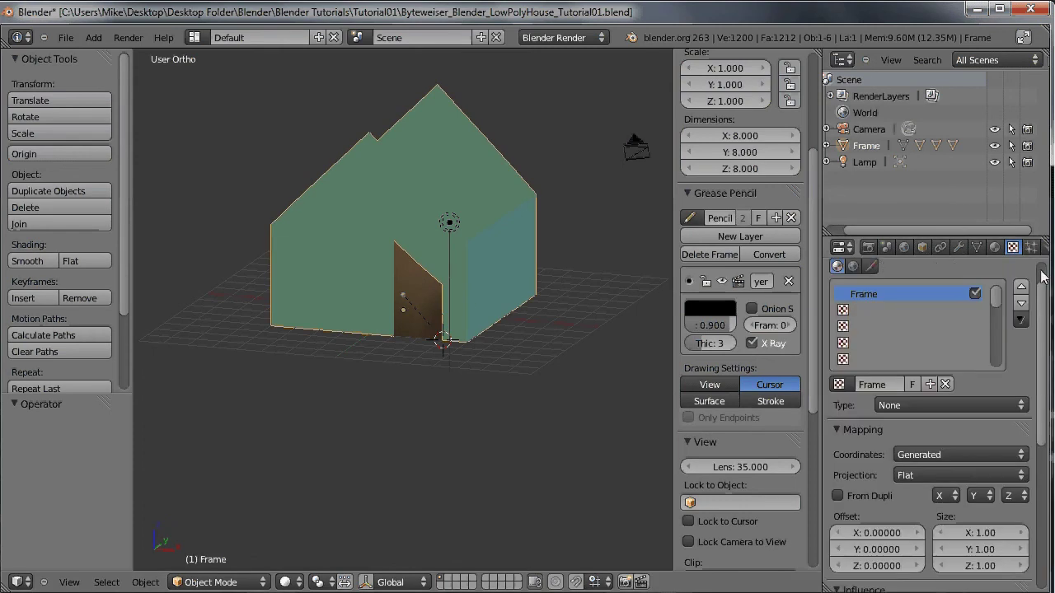
{"action": "scroll", "coordinate": [1045, 280], "scroll_direction": "up", "scroll_amount": 2}
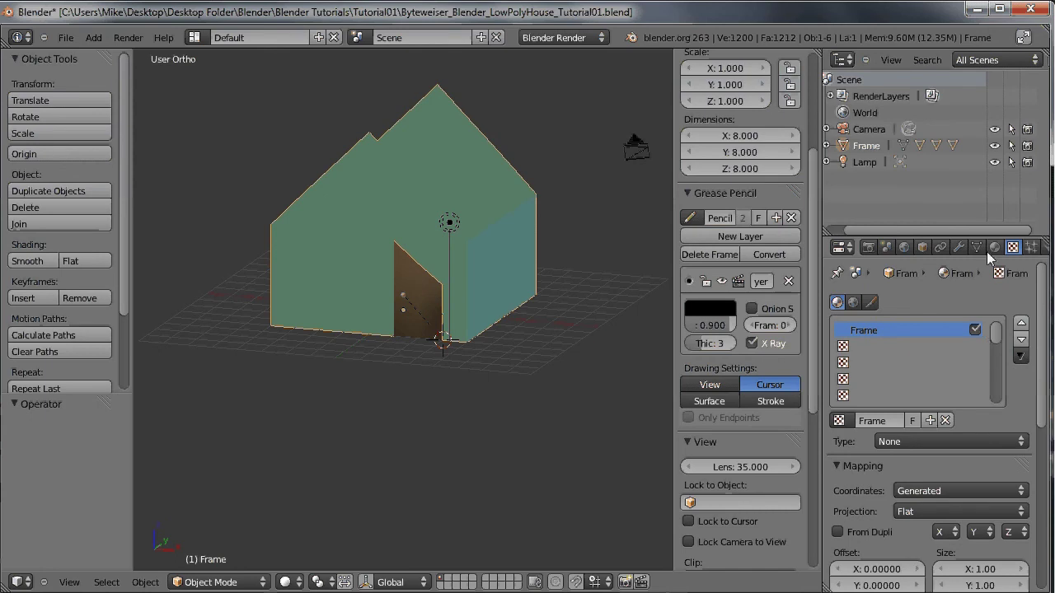
{"action": "left_click", "coordinate": [918, 438]}
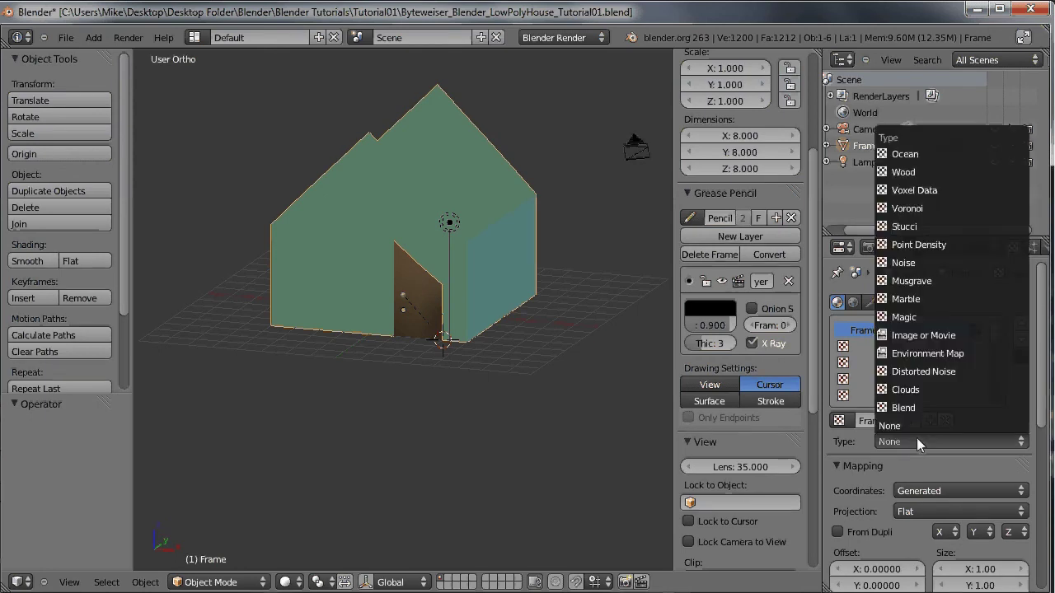
{"action": "left_click", "coordinate": [931, 207]}
Enable the Frame texture's color ramp and make its first stop bright yellow with an alpha of 1.00.
{"action": "scroll", "coordinate": [905, 481], "scroll_direction": "down", "scroll_amount": 6}
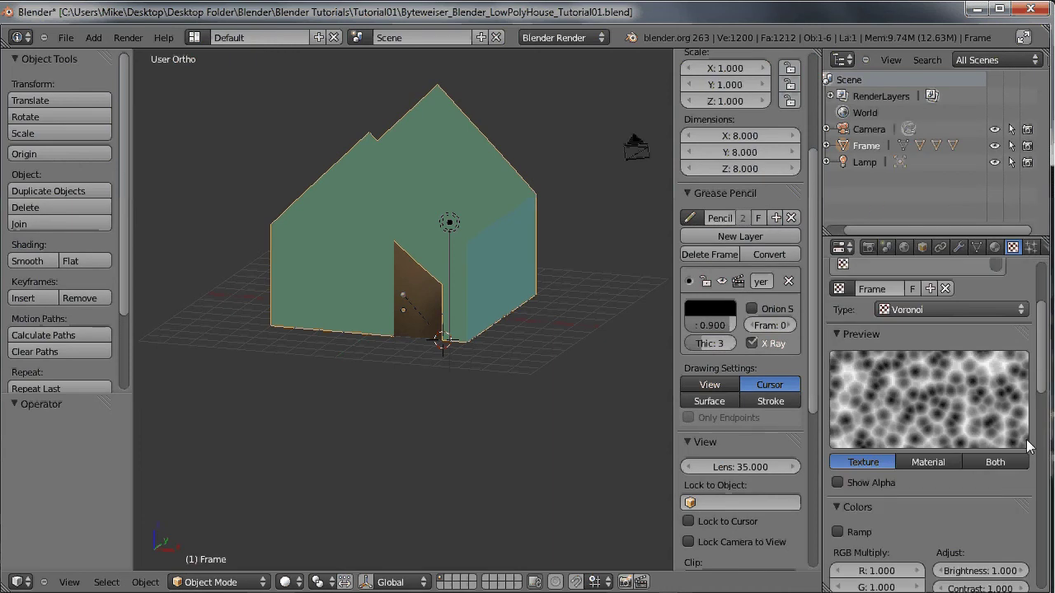
{"action": "left_click", "coordinate": [837, 467]}
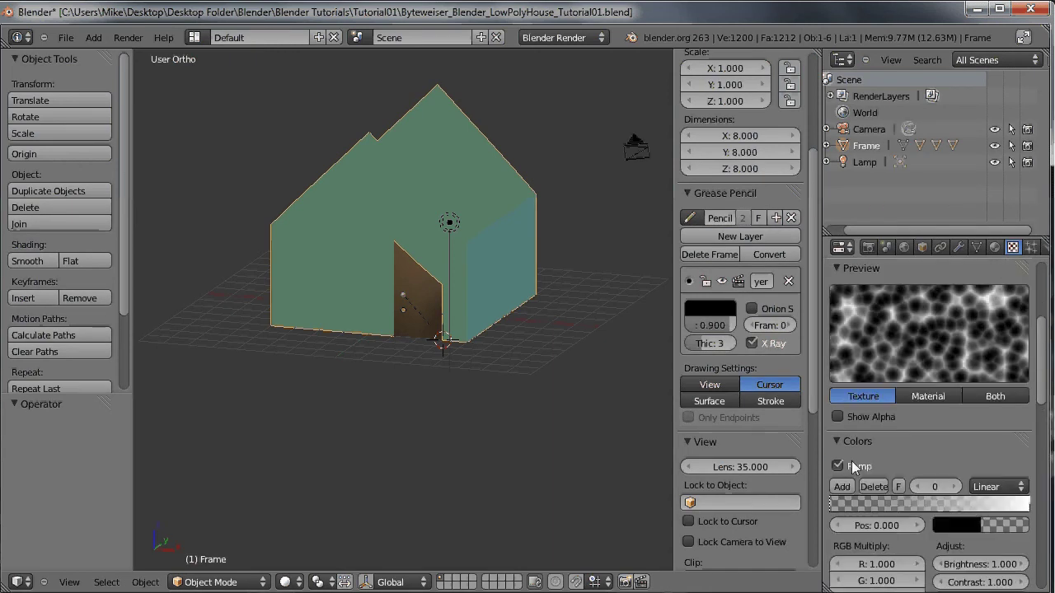
{"action": "left_click", "coordinate": [980, 528]}
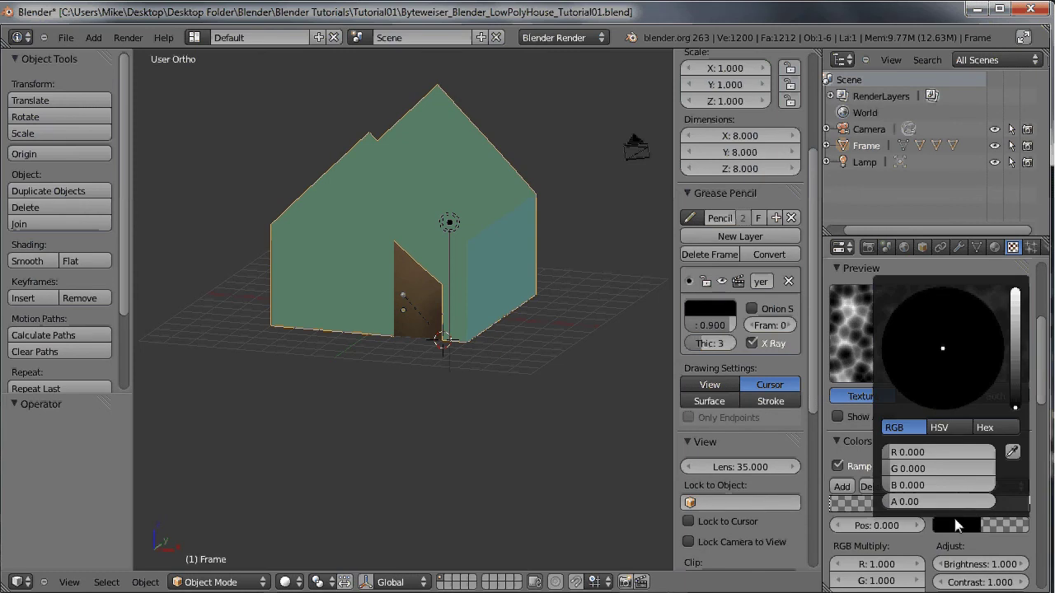
{"action": "left_click_drag", "start_coordinate": [908, 501], "coordinate": [1036, 502]}
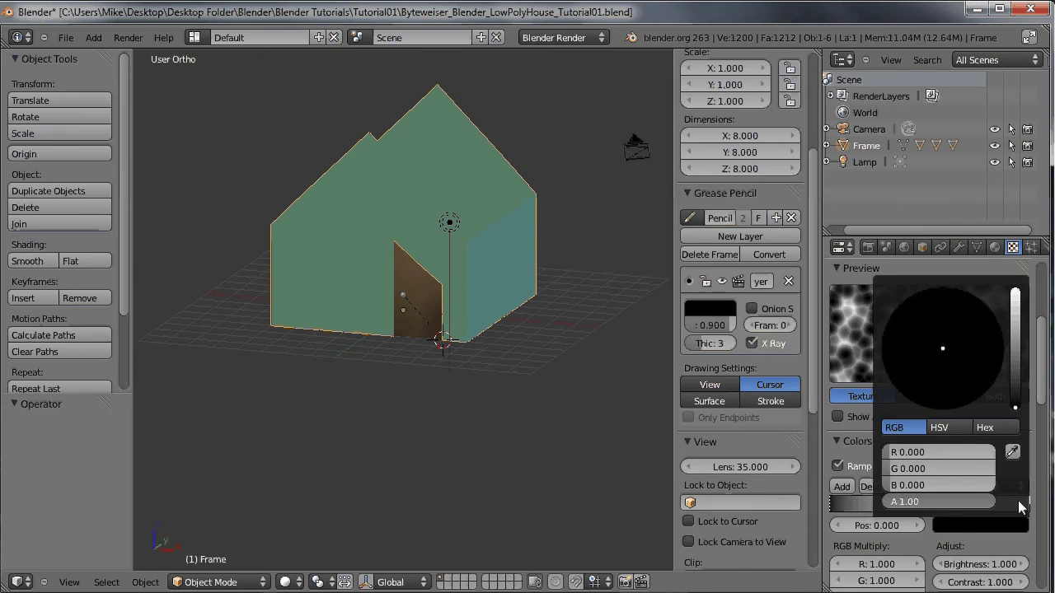
{"action": "left_click_drag", "start_coordinate": [1017, 345], "coordinate": [1015, 292]}
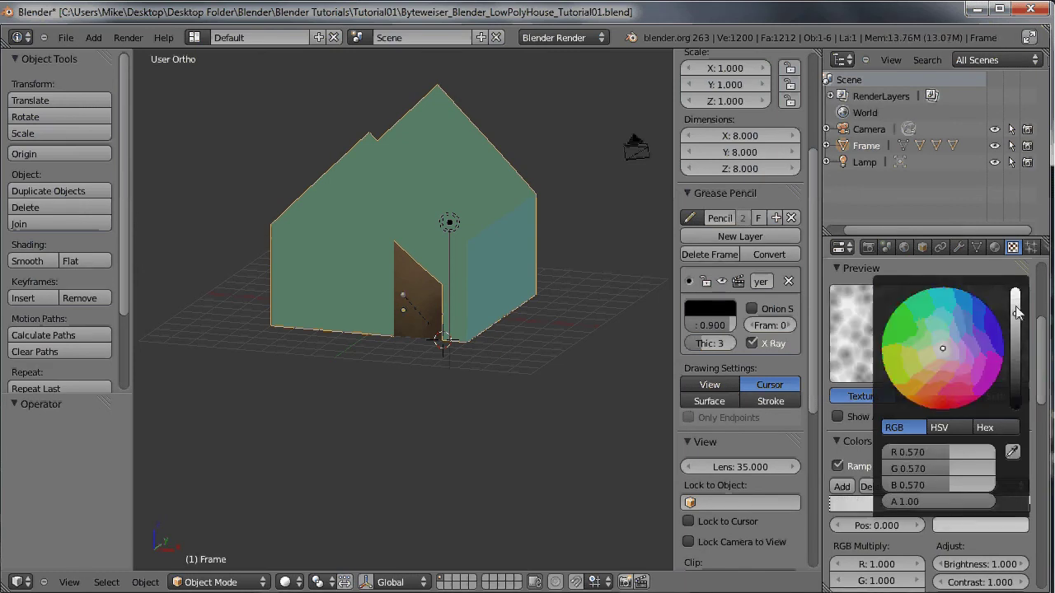
{"action": "left_click_drag", "start_coordinate": [939, 351], "coordinate": [885, 384]}
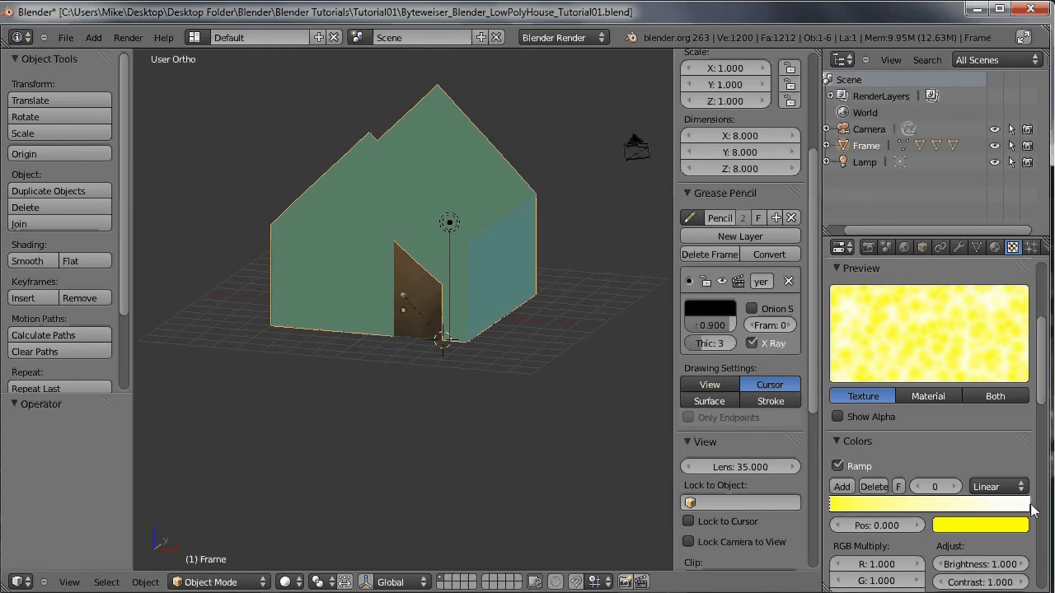
Change the color ramp's end stop from white to orange and render the scene.
{"action": "left_click", "coordinate": [1029, 504]}
{"action": "left_click", "coordinate": [1005, 525]}
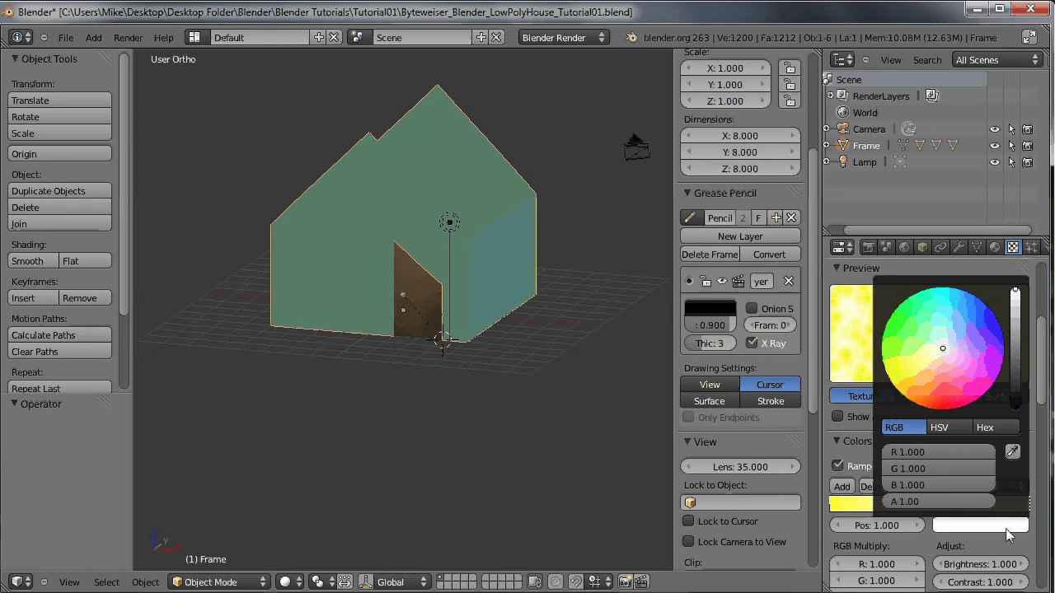
{"action": "left_click_drag", "start_coordinate": [1005, 354], "coordinate": [908, 408]}
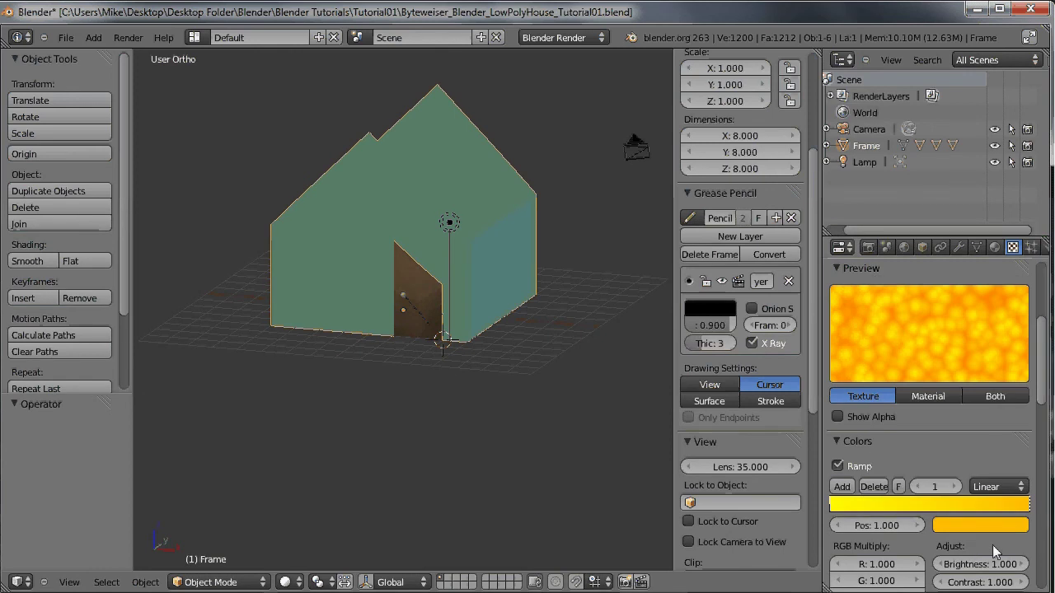
{"action": "key", "text": "F12"}
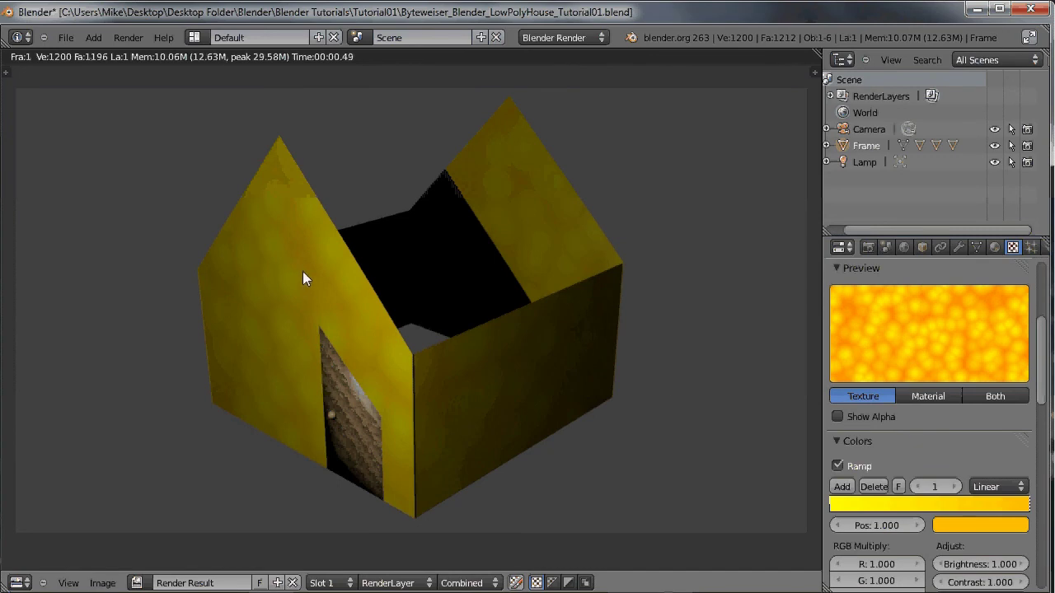
Set the Voronoi noise size to 0.10 and render the scene again.
{"action": "scroll", "coordinate": [921, 454], "scroll_direction": "down", "scroll_amount": 5}
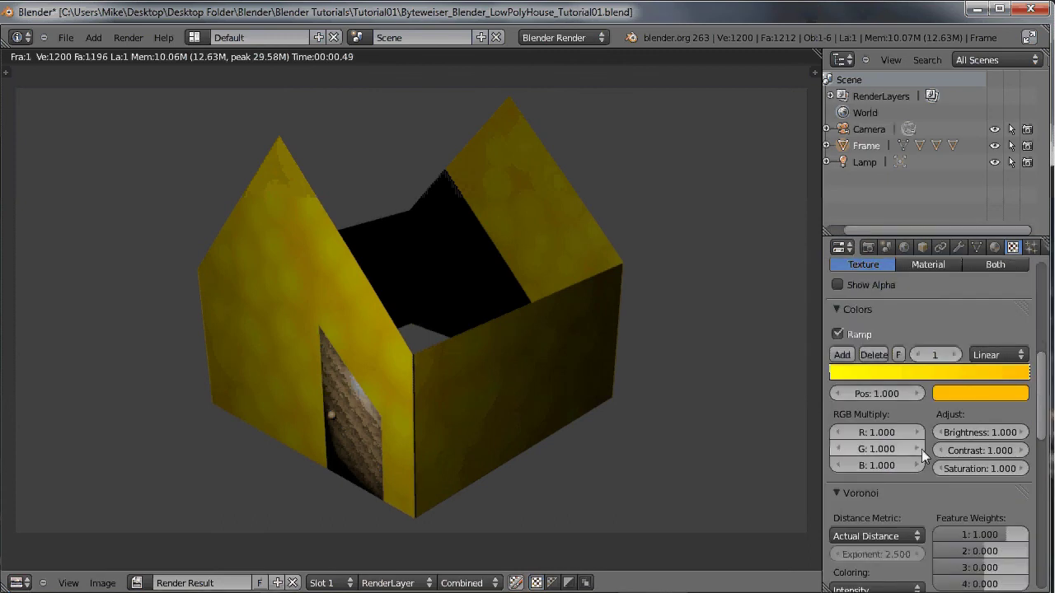
{"action": "scroll", "coordinate": [921, 449], "scroll_direction": "down", "scroll_amount": 8}
{"action": "scroll", "coordinate": [921, 449], "scroll_direction": "down", "scroll_amount": 1}
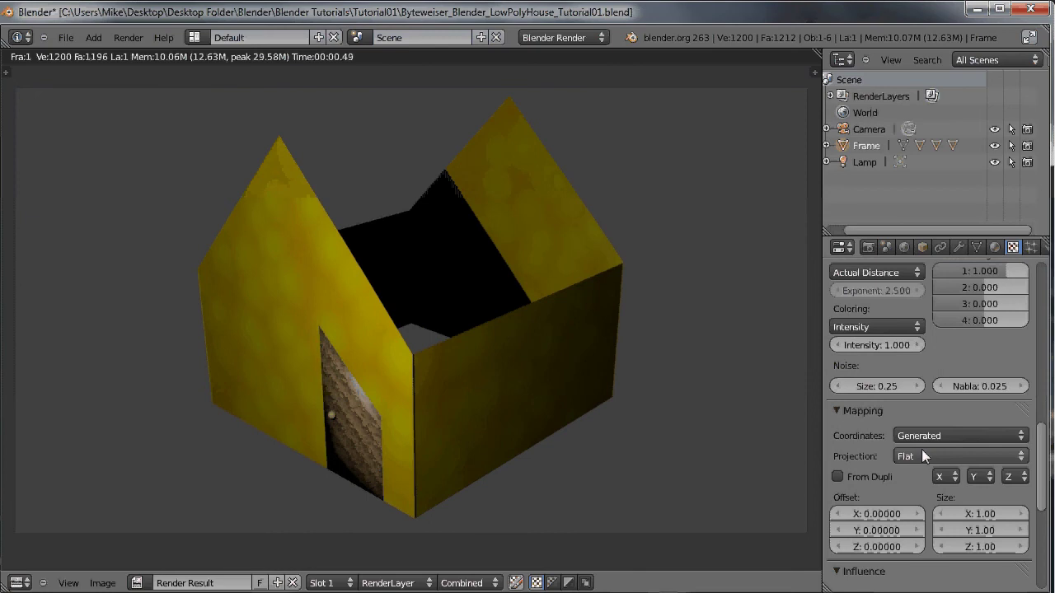
{"action": "left_click", "coordinate": [881, 386]}
{"action": "type", "text": "0.1"}
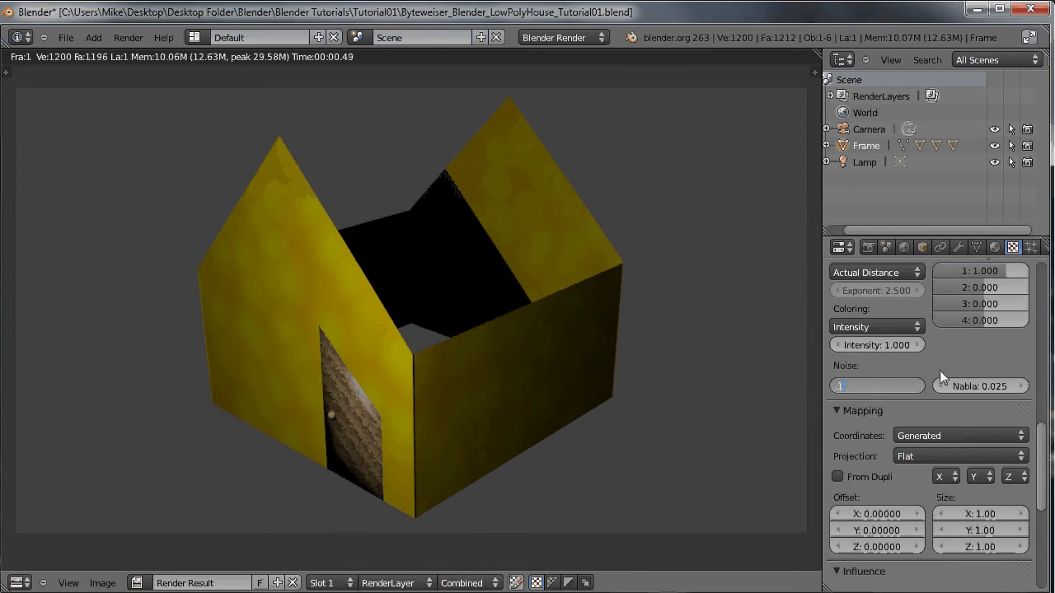
{"action": "key", "text": "Return"}
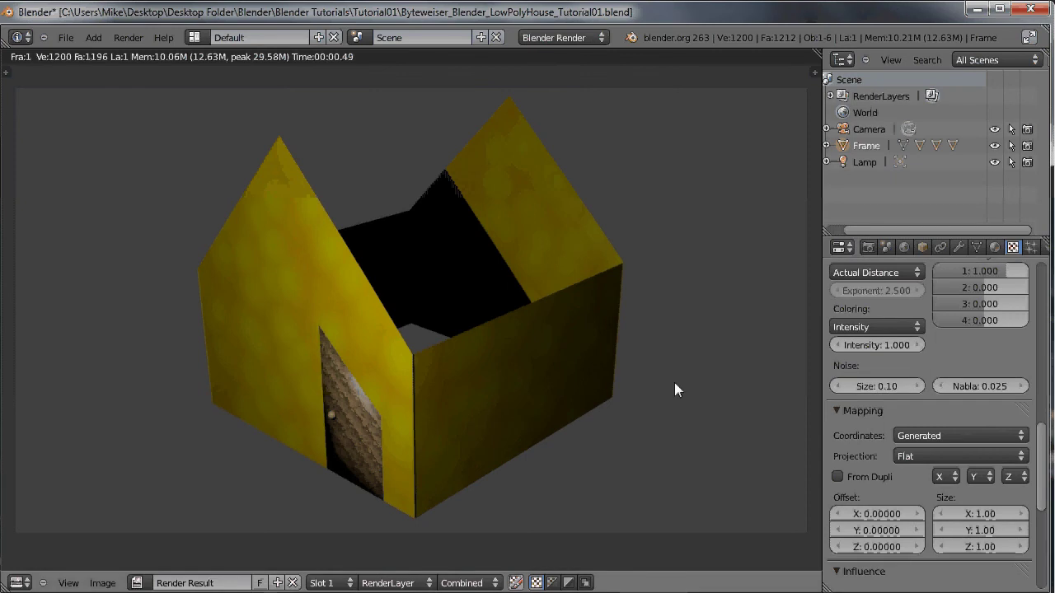
{"action": "key", "text": "F12"}
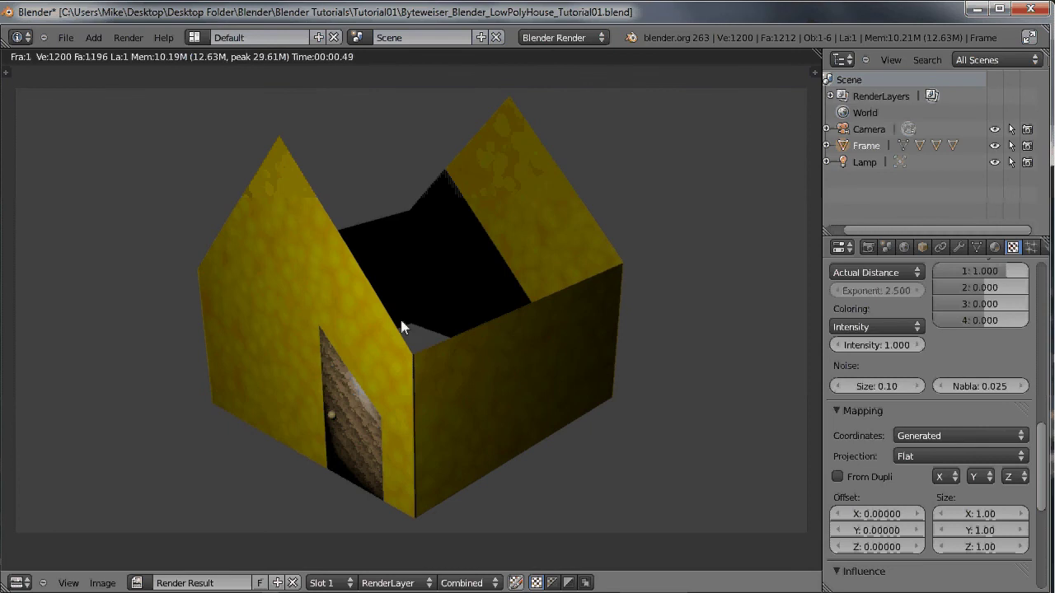
Set the Frame texture's mapping size to 2 in X, Y and Z, and render the scene.
{"action": "left_click", "coordinate": [976, 514]}
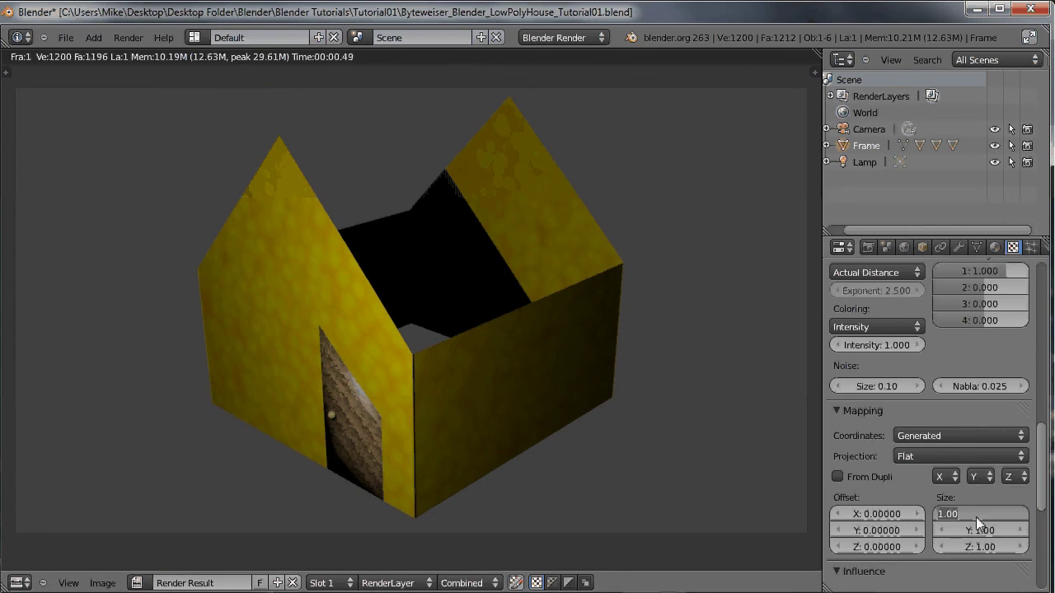
{"action": "type", "text": "2"}
{"action": "key", "text": "Tab"}
{"action": "type", "text": "2"}
{"action": "key", "text": "Tab"}
{"action": "type", "text": "2"}
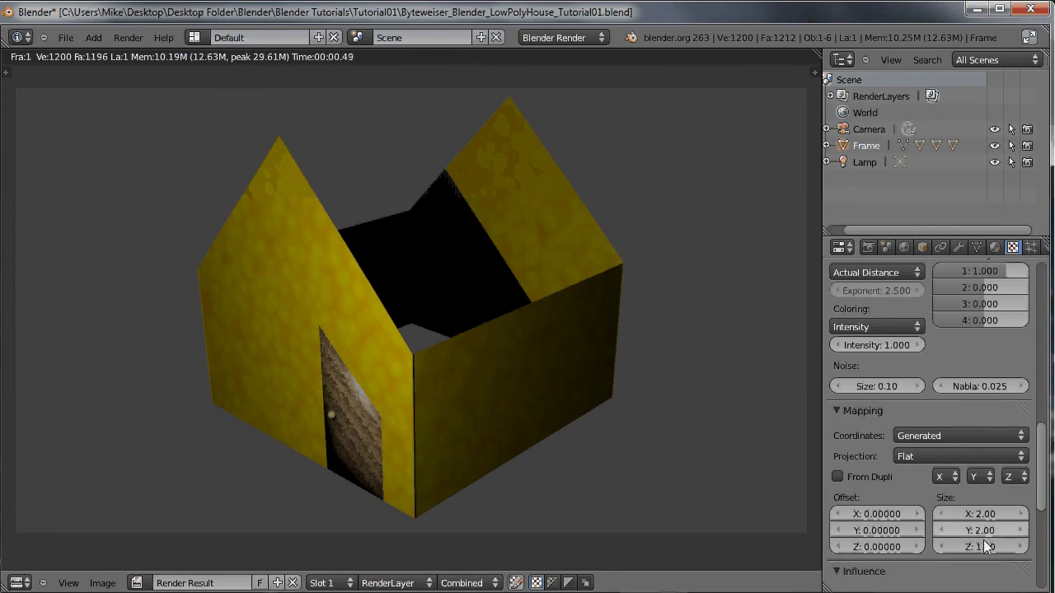
{"action": "key", "text": "Return"}
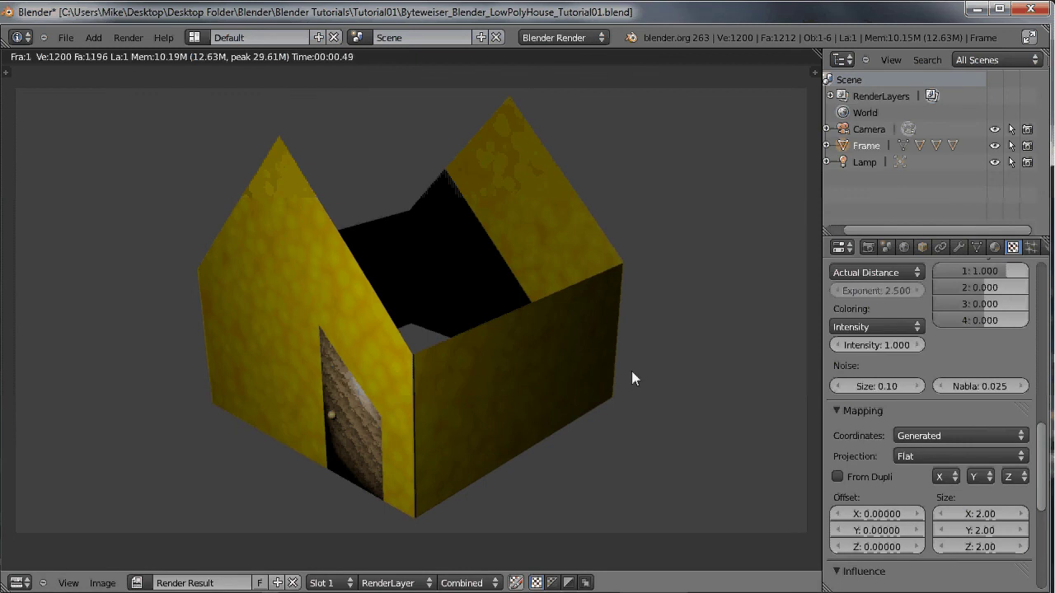
{"action": "key", "text": "F12"}
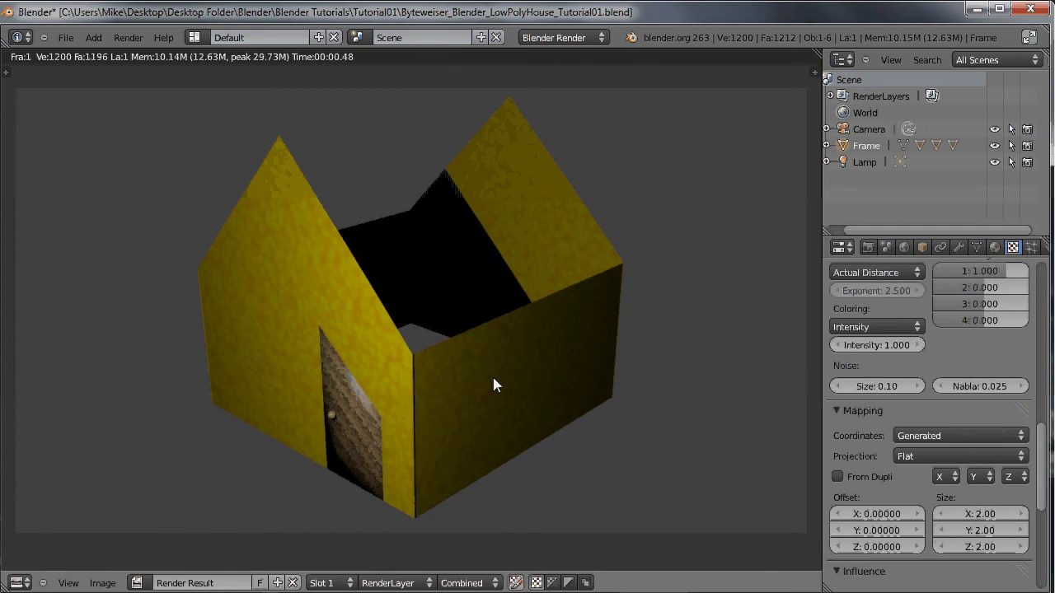
{"action": "key", "text": "Escape"}
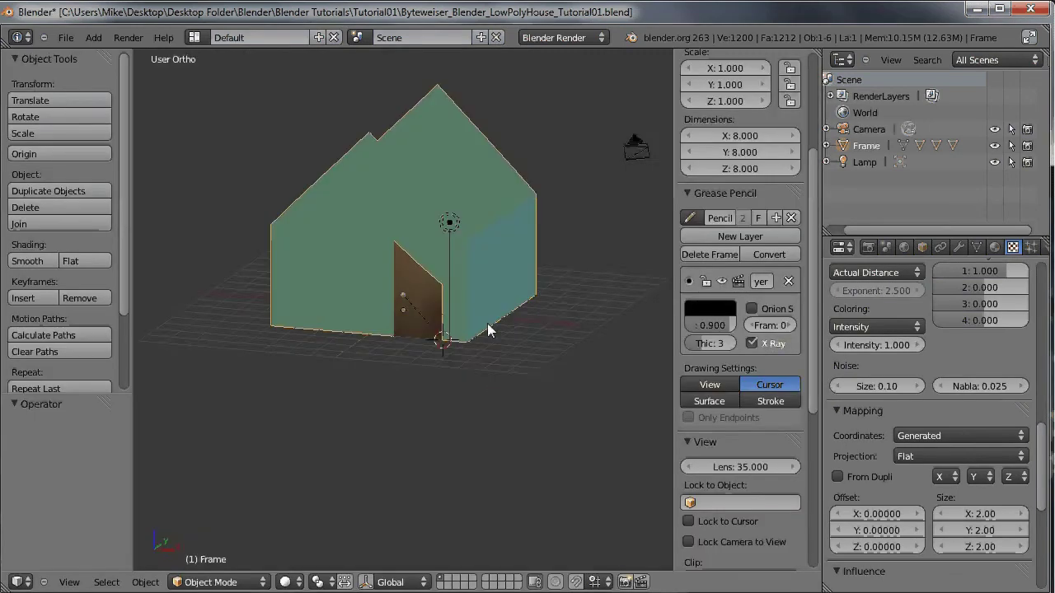
Select the bottom edge loop of the Frame mesh and separate the selection into its own object.
{"action": "middle_click_drag", "start_coordinate": [490, 330], "coordinate": [464, 325]}
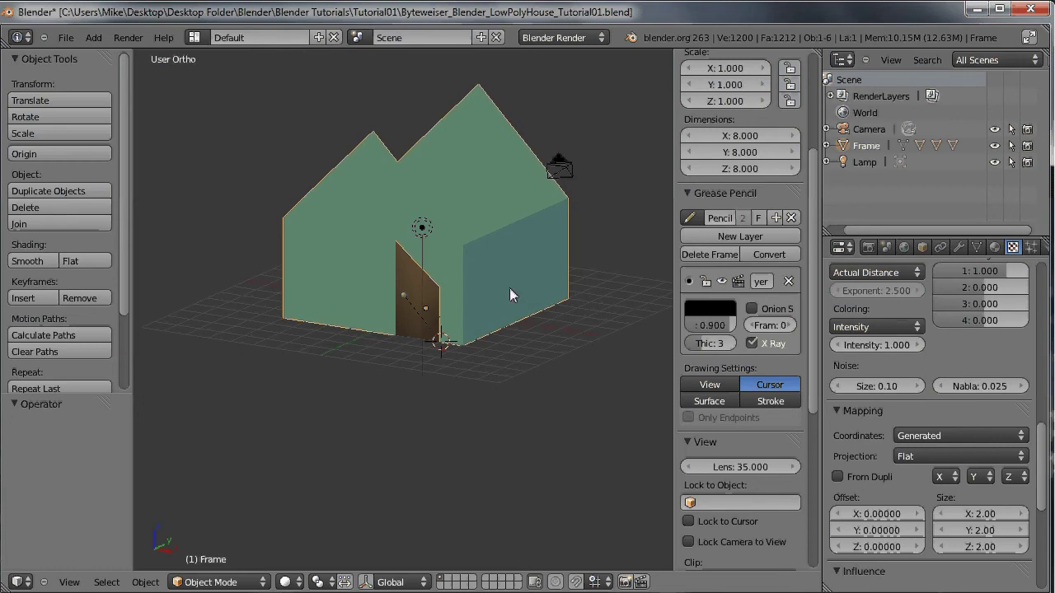
{"action": "key", "text": "Tab"}
{"action": "middle_click_drag", "start_coordinate": [496, 287], "coordinate": [334, 353]}
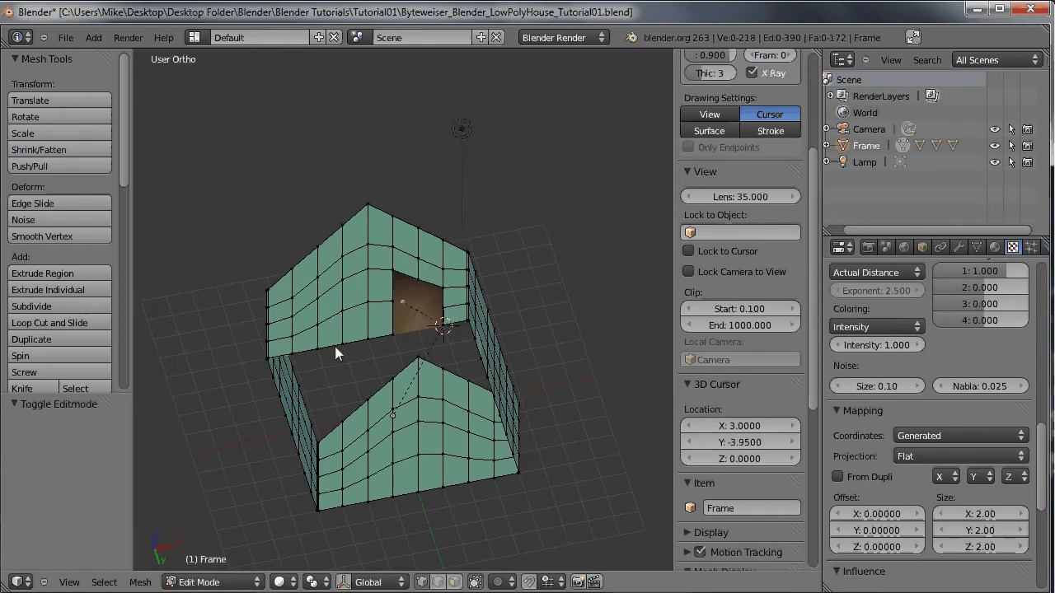
{"action": "right_click", "coordinate": [334, 347], "text": "alt"}
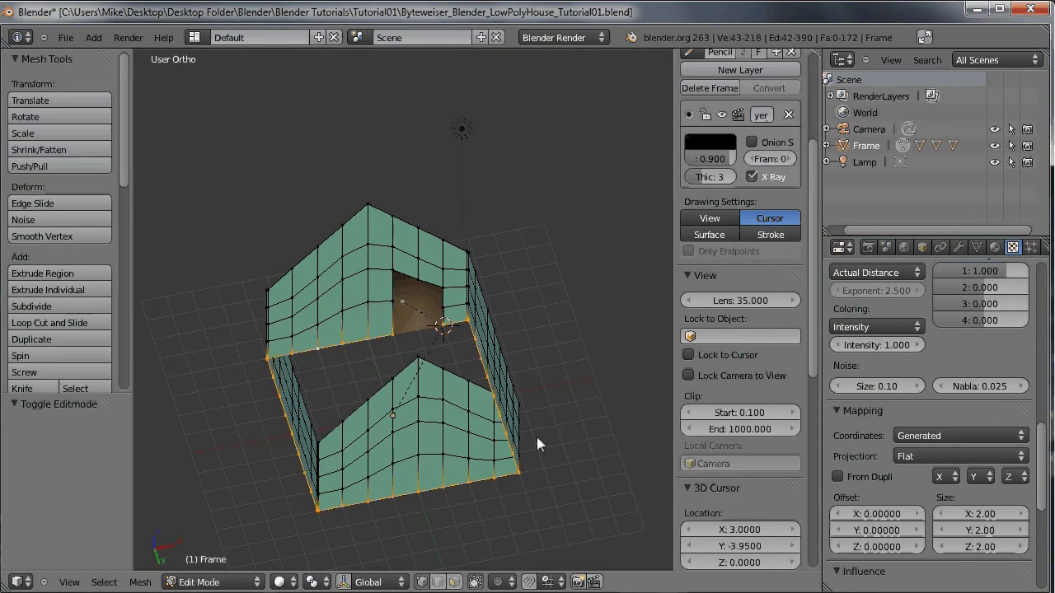
{"action": "middle_click_drag", "start_coordinate": [307, 506], "coordinate": [391, 310]}
{"action": "key", "text": "p"}
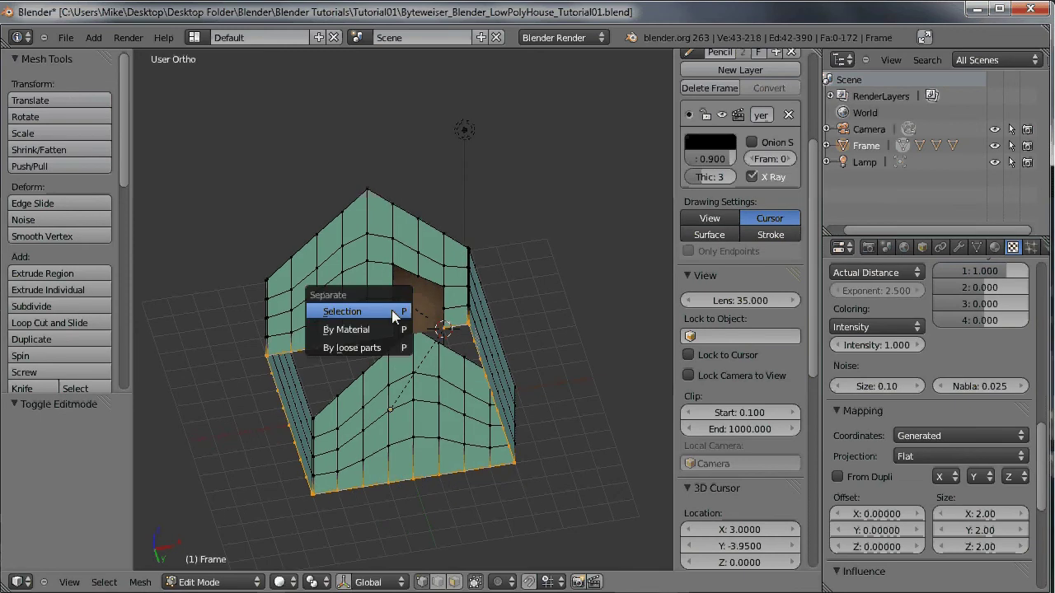
{"action": "left_click", "coordinate": [387, 311]}
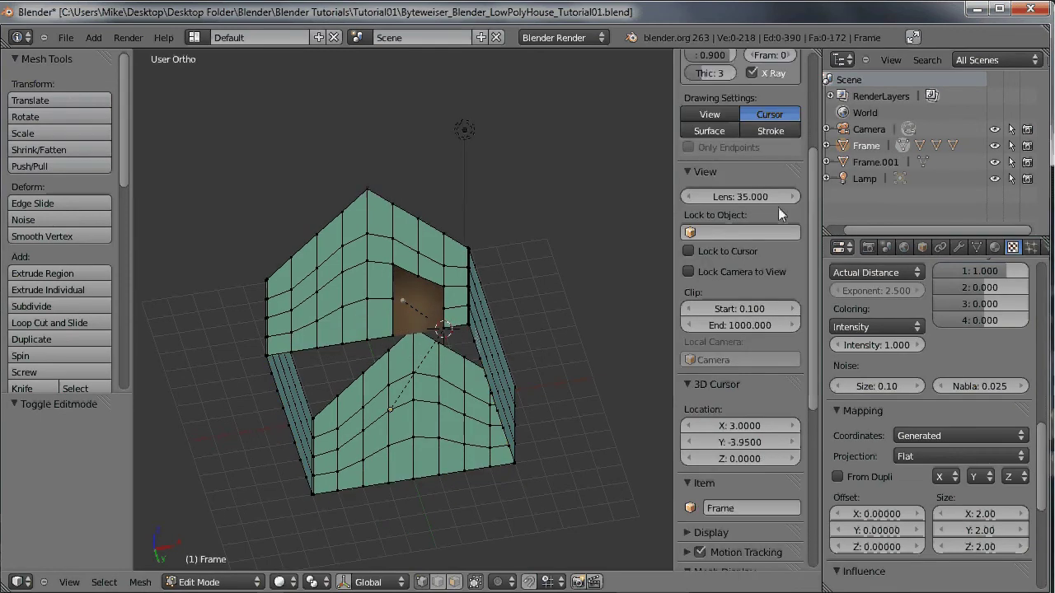
Rename the separated bottom outline object as Floor.
{"action": "left_click", "coordinate": [879, 162]}
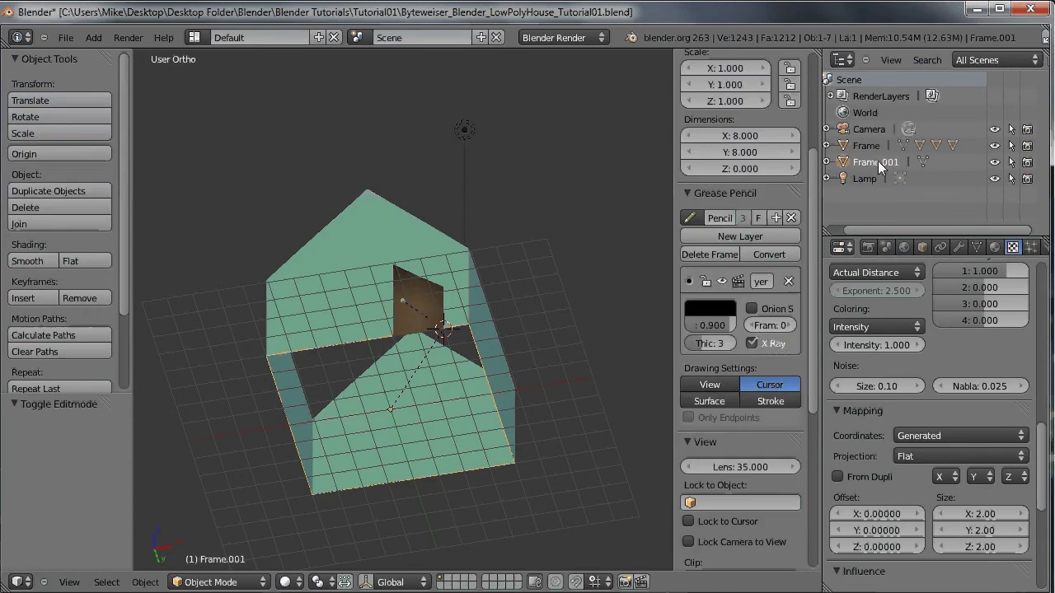
{"action": "left_click", "coordinate": [924, 249]}
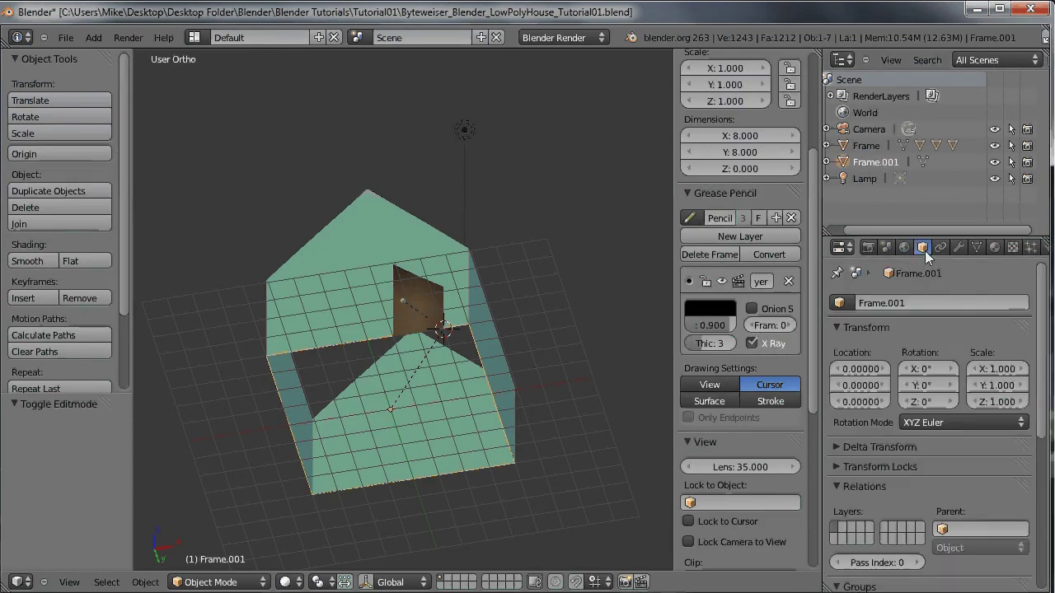
{"action": "left_click", "coordinate": [922, 303]}
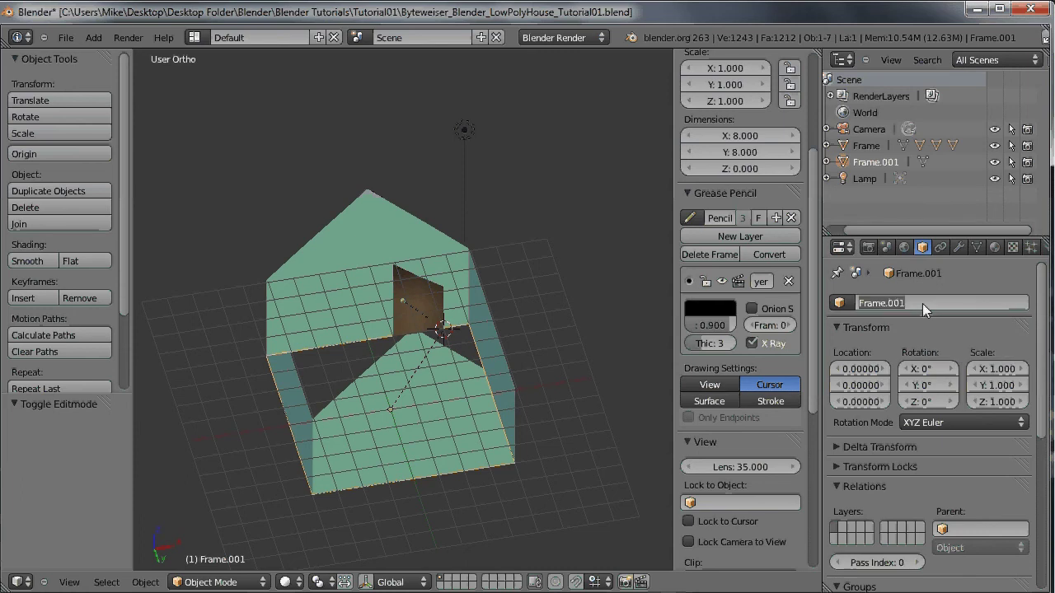
{"action": "type", "text": "Floor"}
{"action": "key", "text": "Return"}
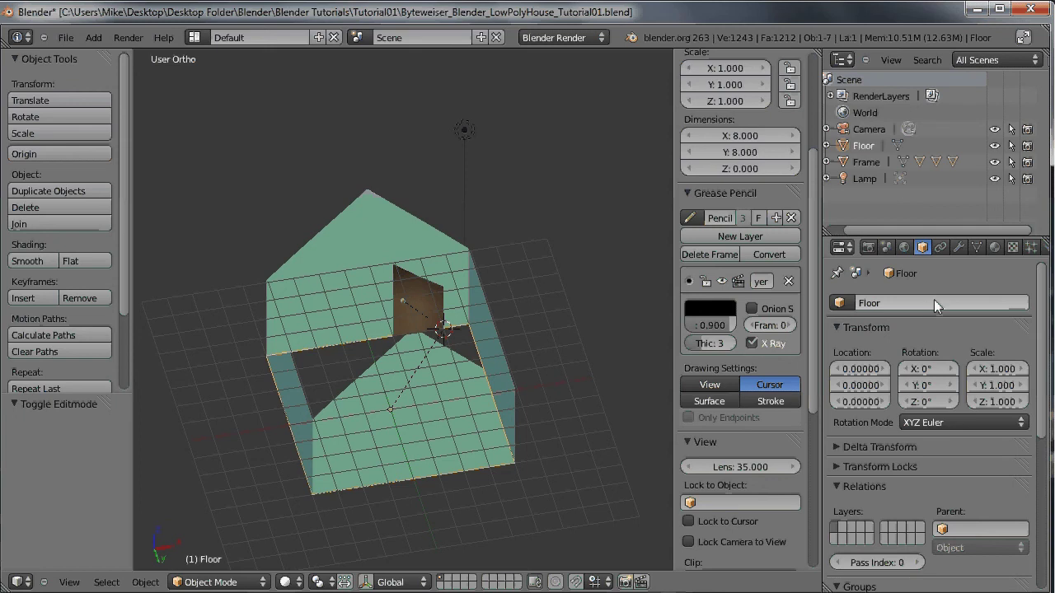
Fill the Floor object's outline with a single face.
{"action": "mouse_move", "coordinate": [573, 318]}
{"action": "middle_mouse_down"}
{"action": "mouse_move", "coordinate": [555, 341]}
{"action": "mouse_move", "coordinate": [552, 316]}
{"action": "mouse_move", "coordinate": [565, 329]}
{"action": "middle_mouse_up"}
{"action": "key", "text": "Tab"}
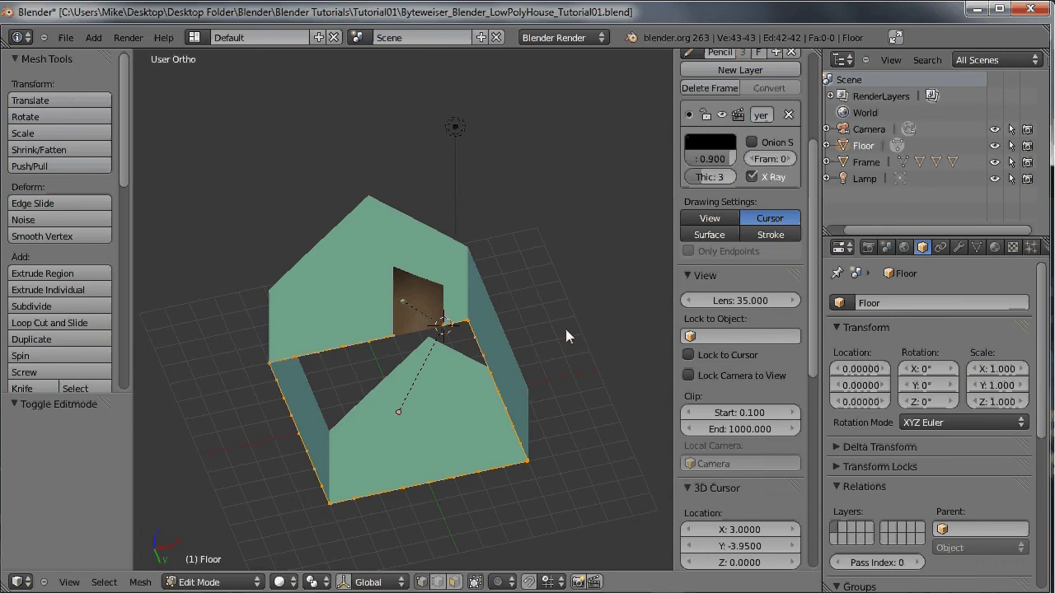
{"action": "key", "text": "f"}
{"action": "middle_click_drag", "start_coordinate": [552, 324], "coordinate": [492, 280]}
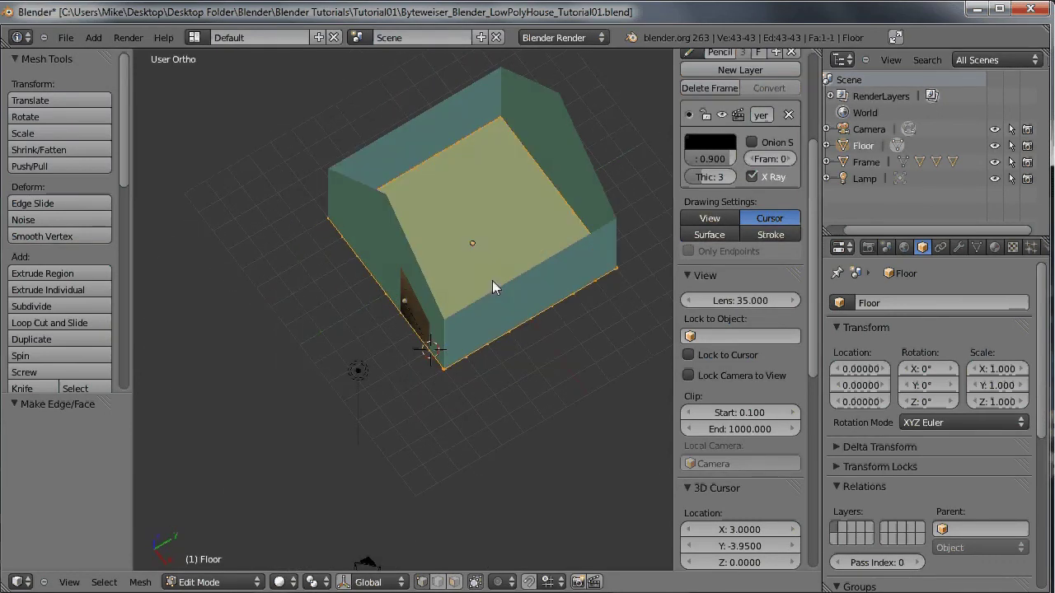
Make the Floor object's shared Frame material a single-user copy and rename it Floor.
{"action": "left_click", "coordinate": [996, 247]}
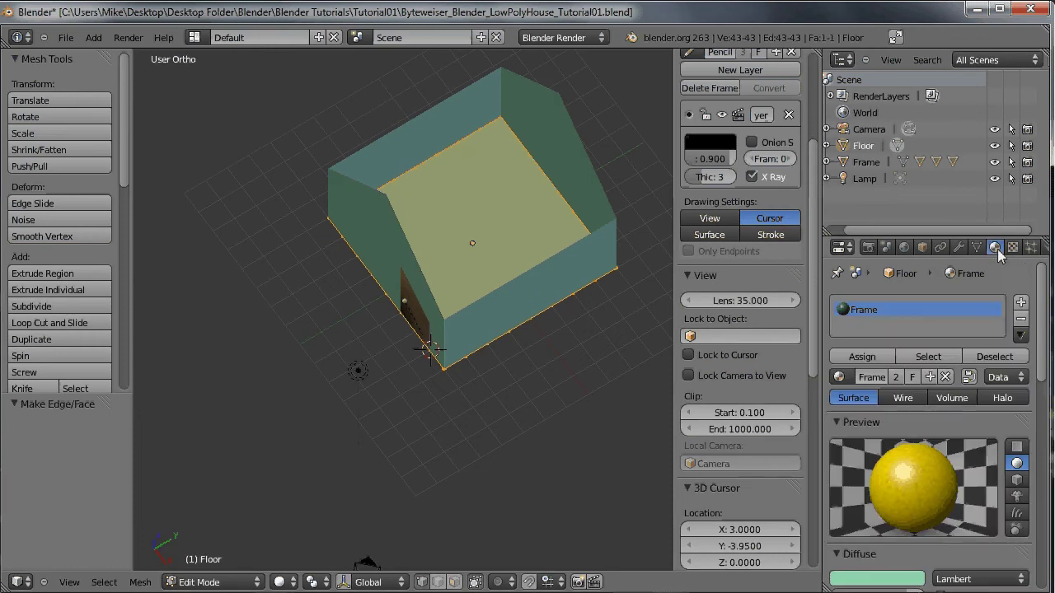
{"action": "left_click", "coordinate": [898, 377]}
{"action": "left_click", "coordinate": [894, 378]}
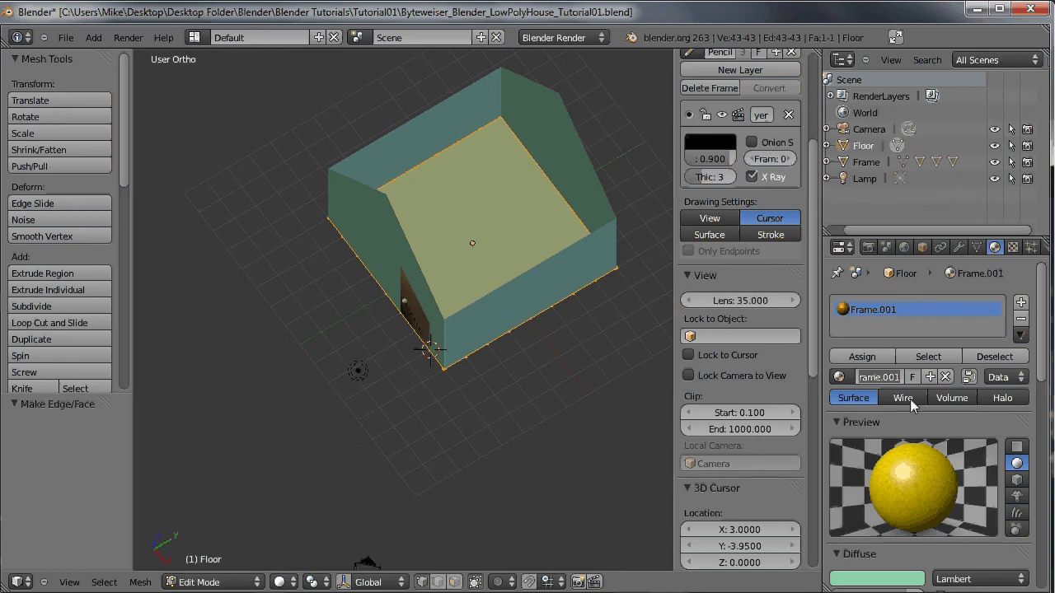
{"action": "type", "text": "Floor"}
{"action": "key", "text": "Return"}
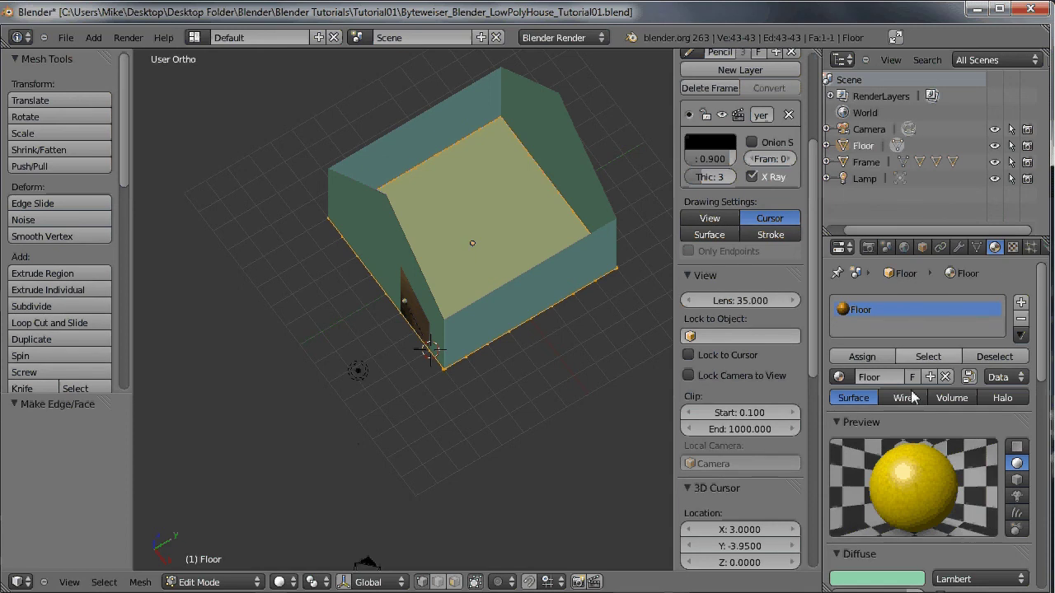
Set the Floor material's diffuse color to white, with R, G and B at 1.000.
{"action": "scroll", "coordinate": [931, 494], "scroll_direction": "down", "scroll_amount": 2}
{"action": "left_click", "coordinate": [892, 510]}
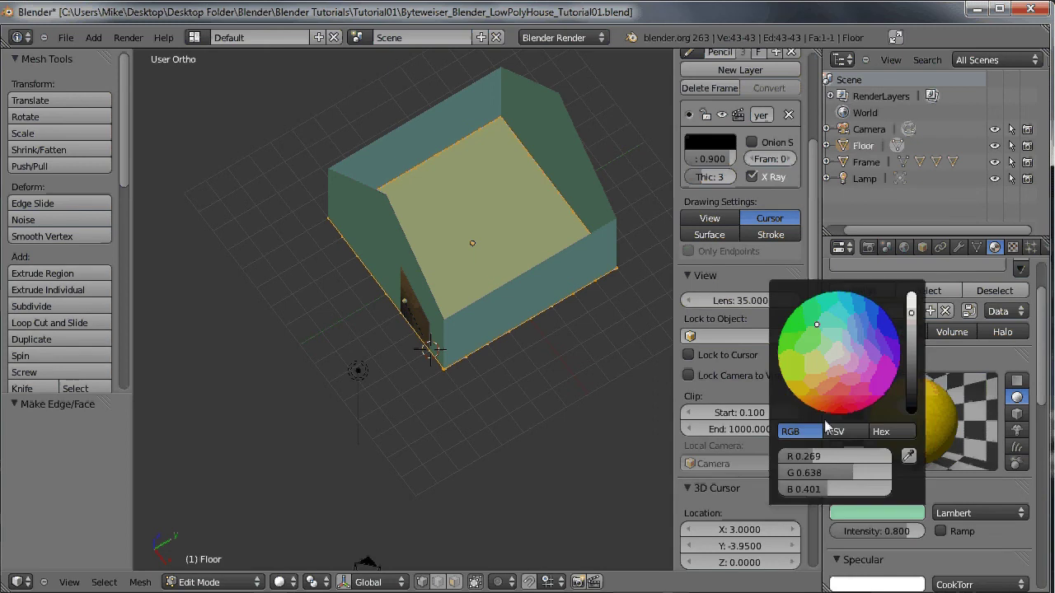
{"action": "left_click_drag", "start_coordinate": [837, 469], "coordinate": [918, 473]}
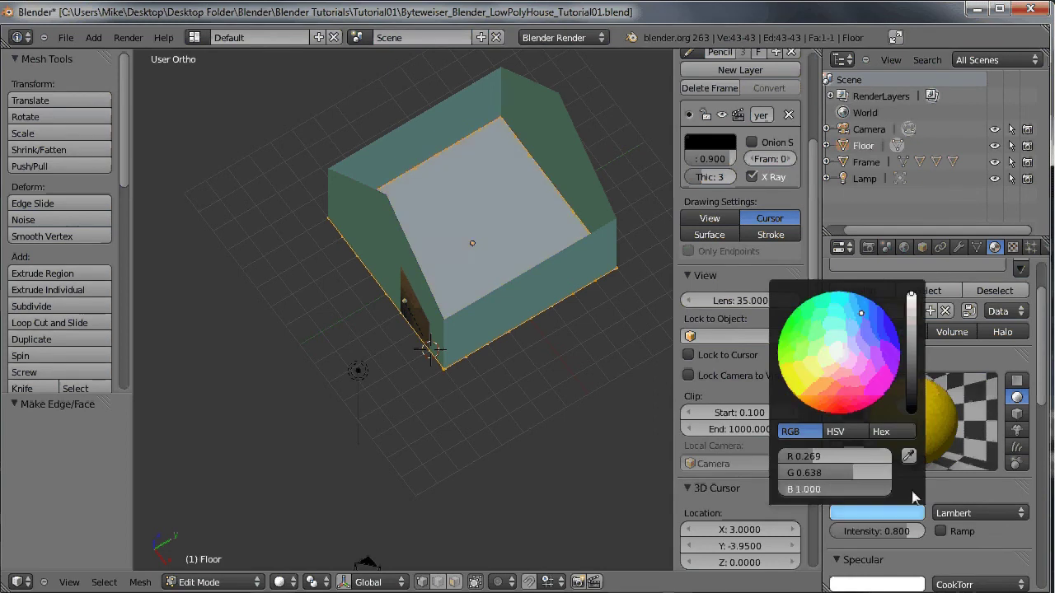
{"action": "left_click_drag", "start_coordinate": [799, 454], "coordinate": [921, 460]}
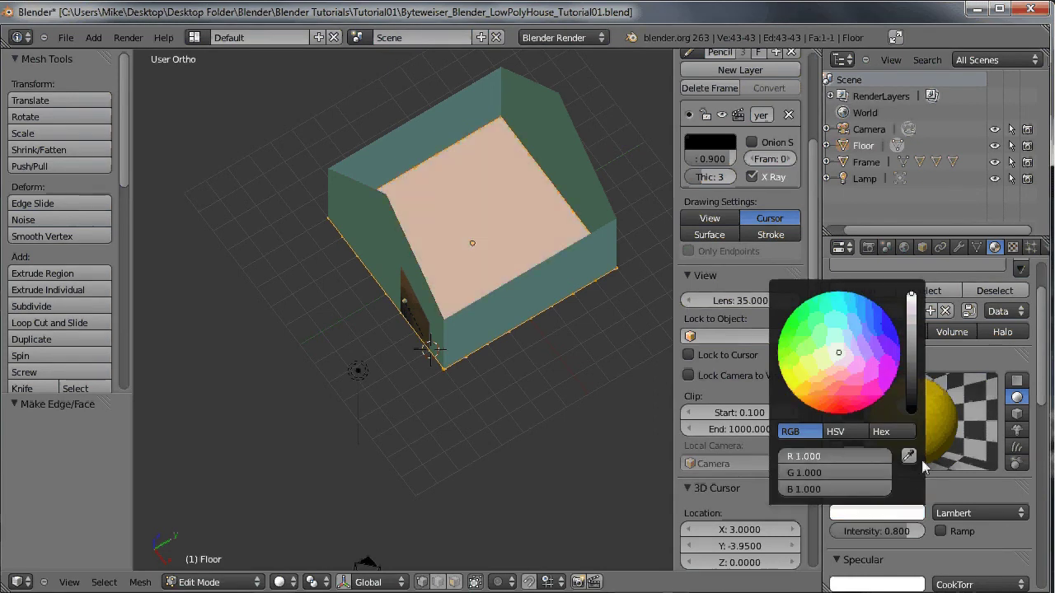
{"action": "left_click", "coordinate": [958, 488]}
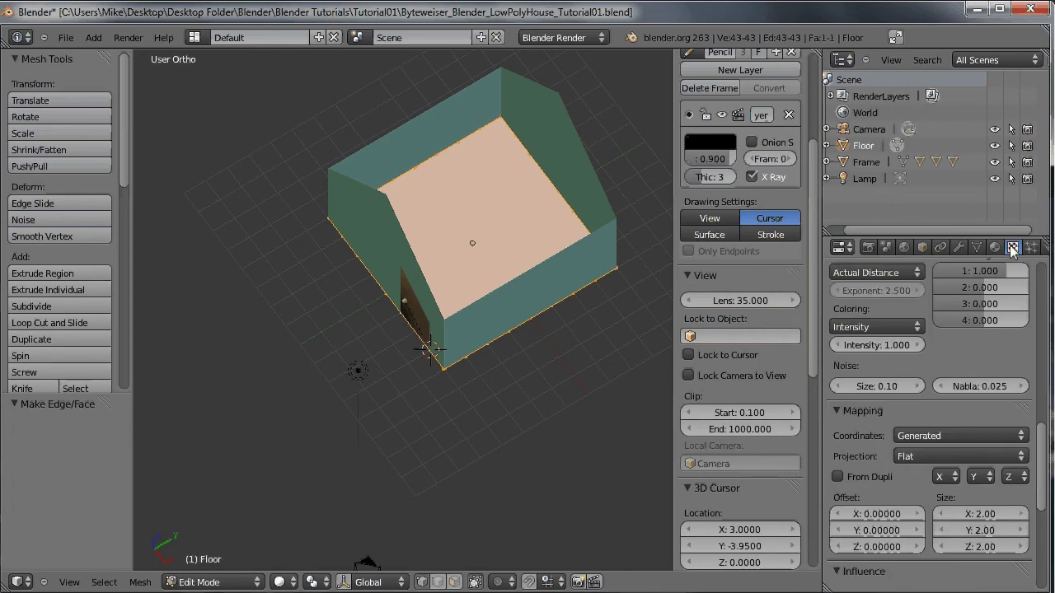
Make the Floor material's shared Frame texture a single-user copy and rename it Floor.
{"action": "scroll", "coordinate": [1046, 304], "scroll_direction": "up", "scroll_amount": 10}
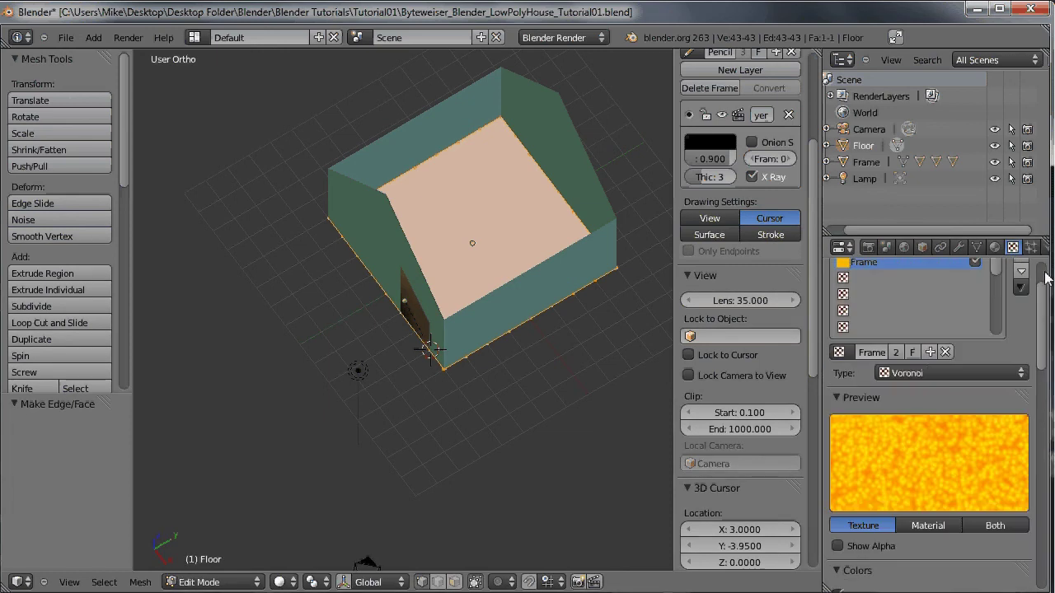
{"action": "scroll", "coordinate": [1045, 279], "scroll_direction": "up", "scroll_amount": 3}
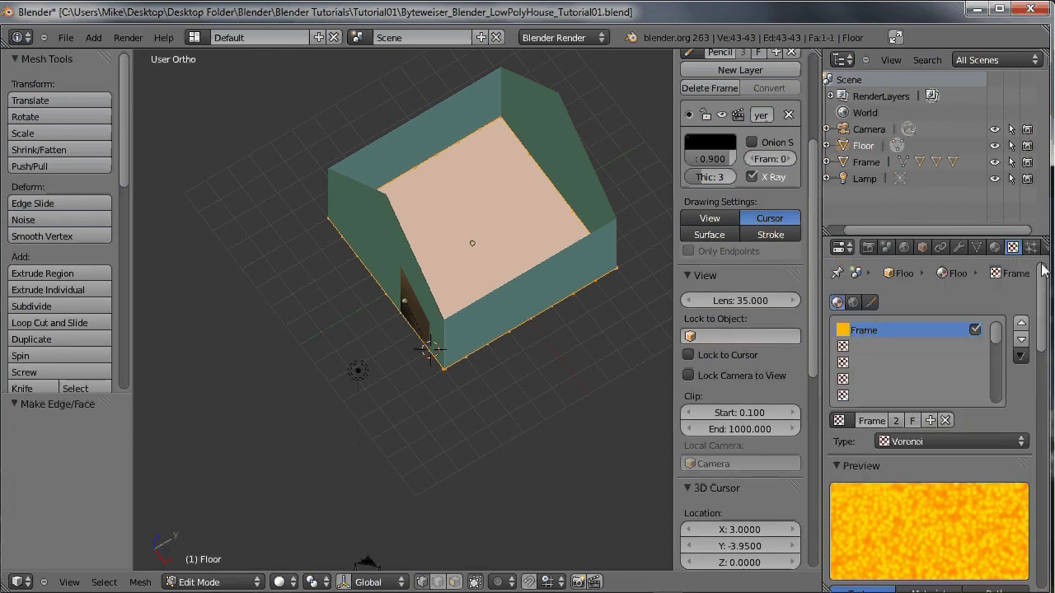
{"action": "left_click", "coordinate": [894, 419]}
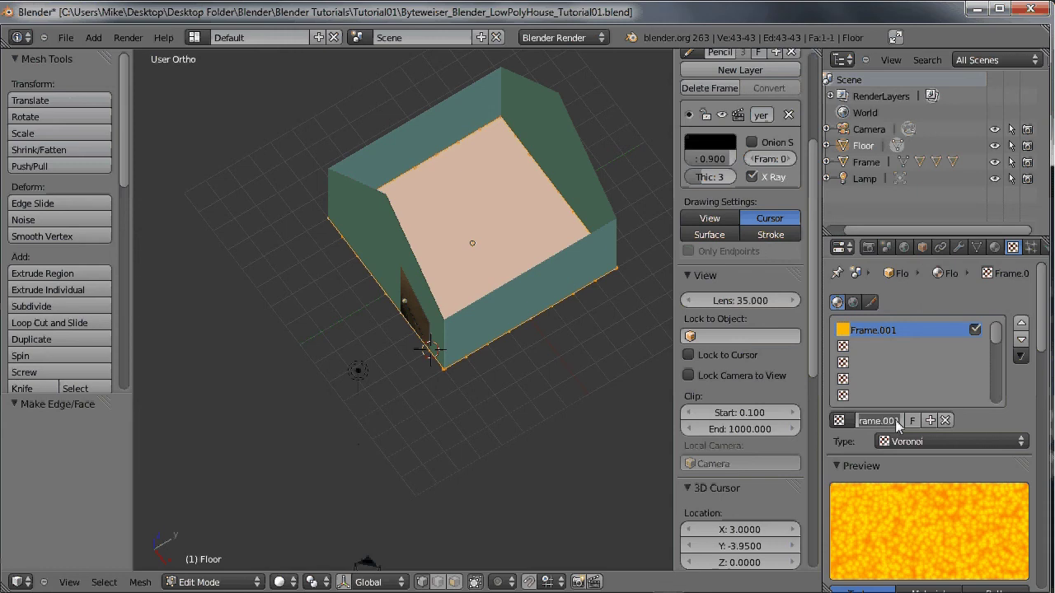
{"action": "double_click", "coordinate": [895, 419]}
{"action": "type", "text": "Floor"}
{"action": "key", "text": "Return"}
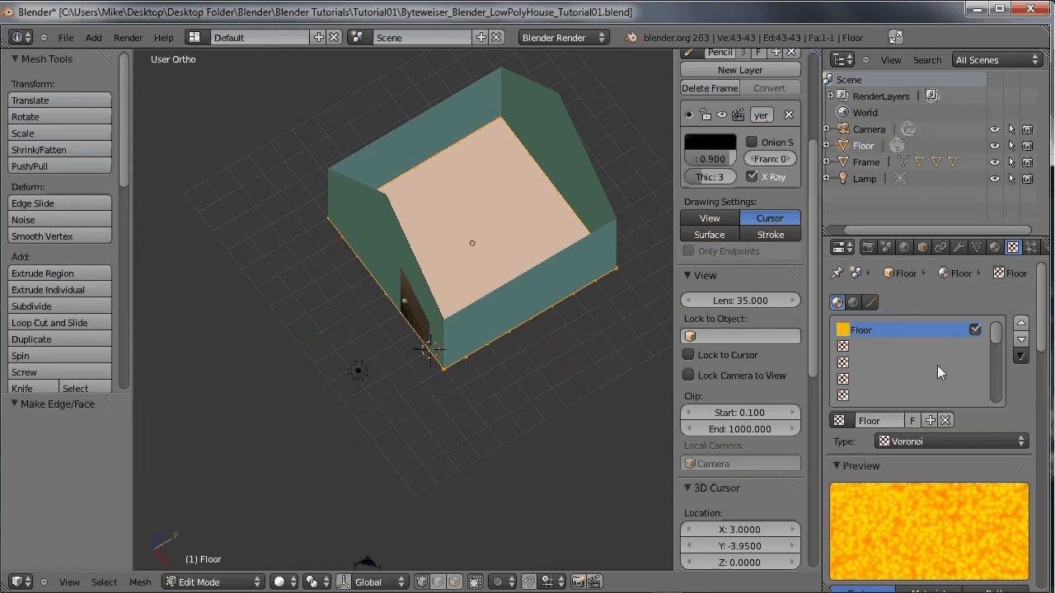
Change the Floor texture's type to Marble and set its preview to show both texture and material.
{"action": "left_click", "coordinate": [956, 444]}
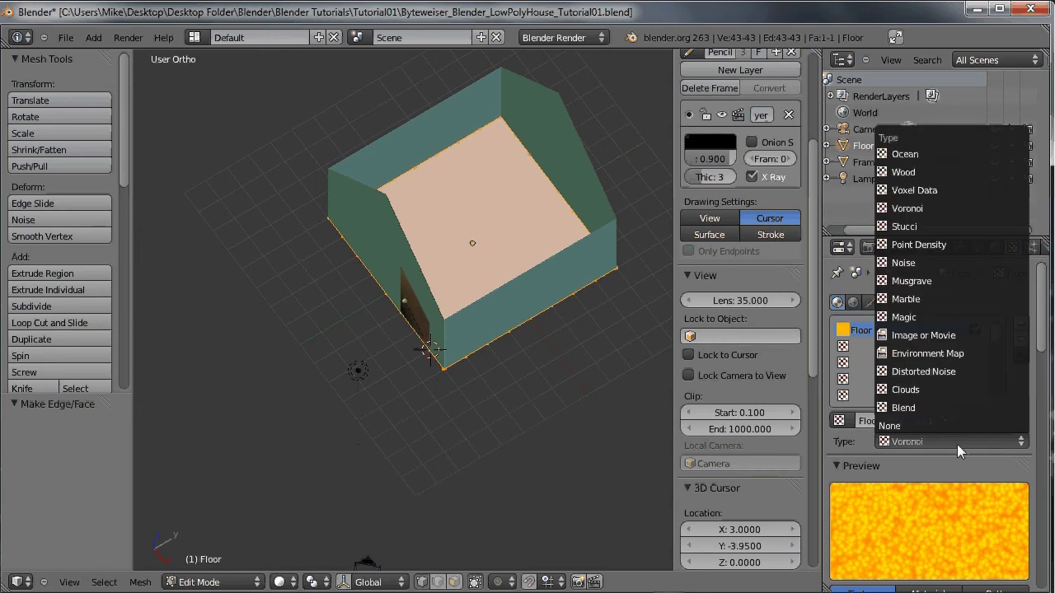
{"action": "left_click", "coordinate": [928, 298]}
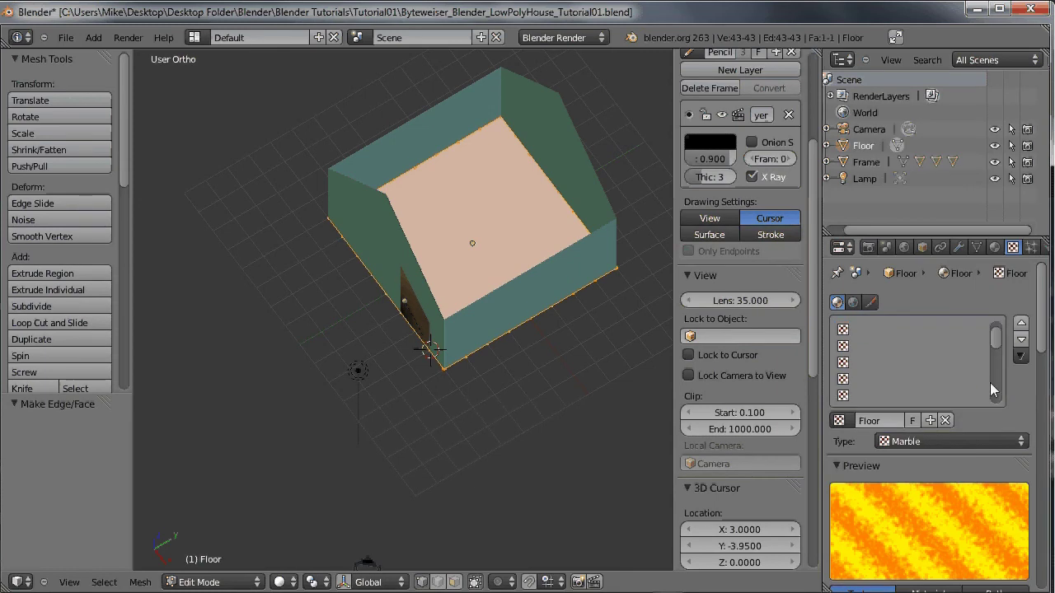
{"action": "scroll", "coordinate": [1028, 401], "scroll_direction": "down", "scroll_amount": 3}
{"action": "scroll", "coordinate": [1028, 401], "scroll_direction": "down", "scroll_amount": 4}
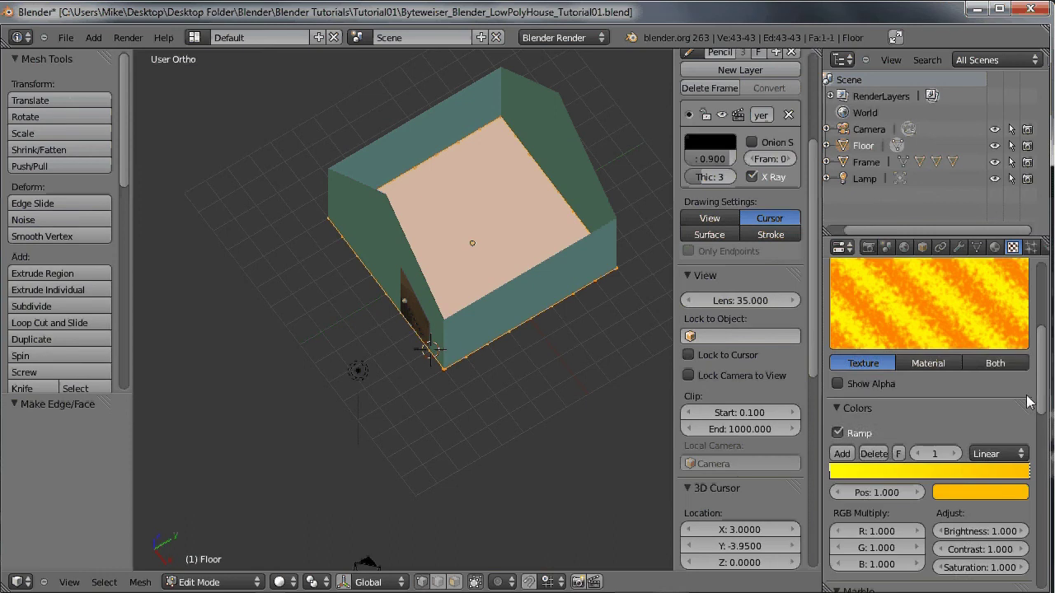
{"action": "left_click", "coordinate": [991, 365]}
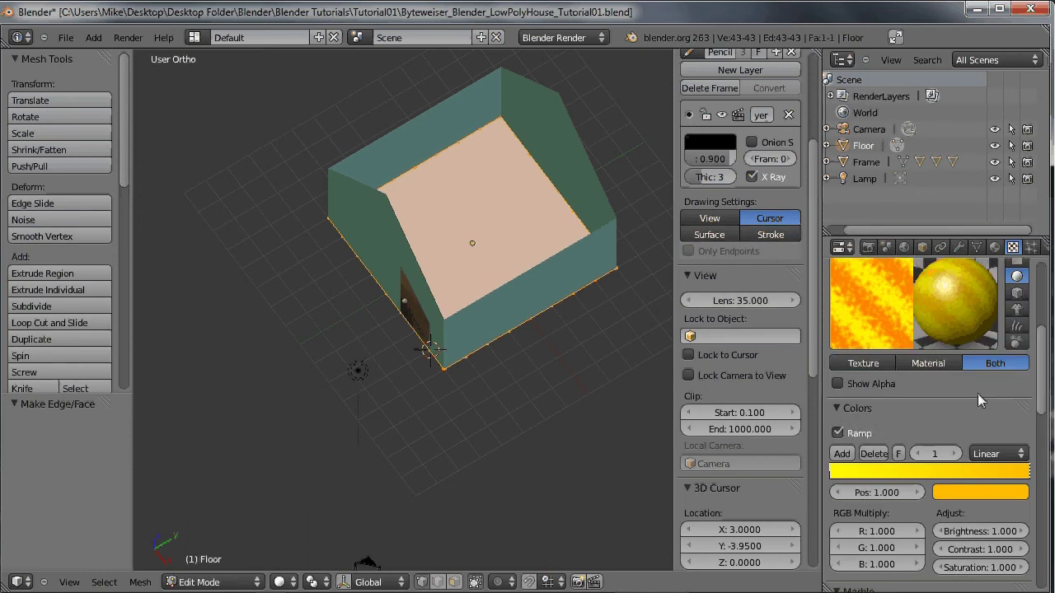
Set the Floor texture's marble pattern to Sharp and check the preview.
{"action": "scroll", "coordinate": [978, 393], "scroll_direction": "down", "scroll_amount": 6}
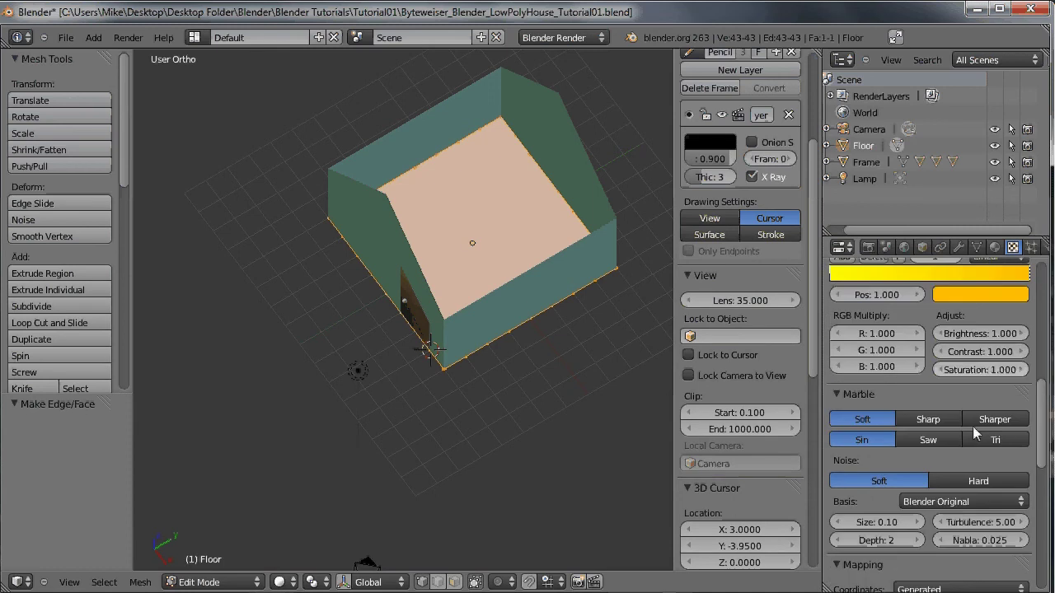
{"action": "scroll", "coordinate": [973, 427], "scroll_direction": "up", "scroll_amount": 2}
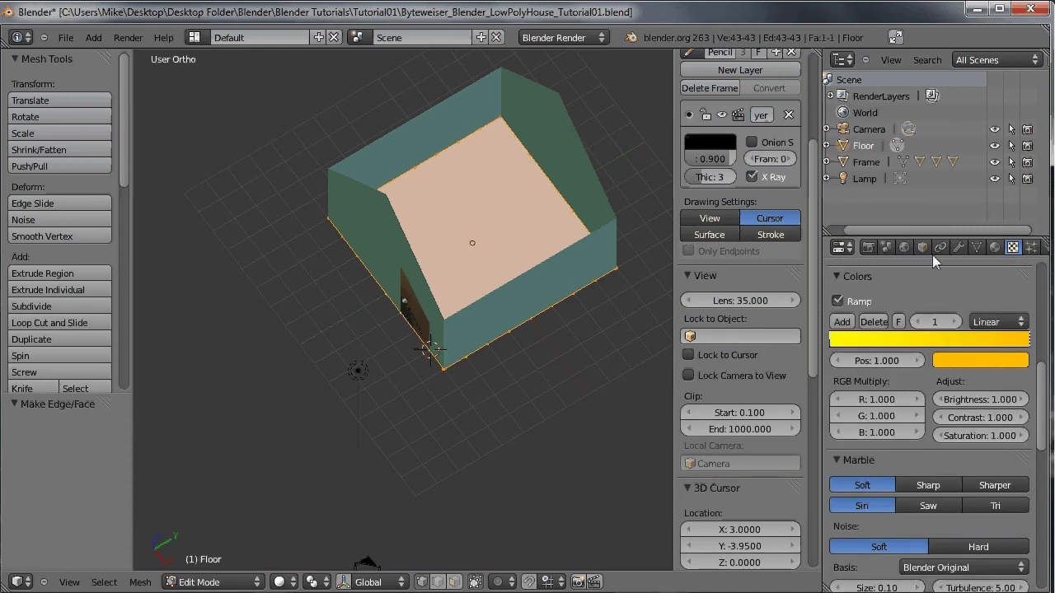
{"action": "scroll", "coordinate": [935, 261], "scroll_direction": "down", "scroll_amount": 1}
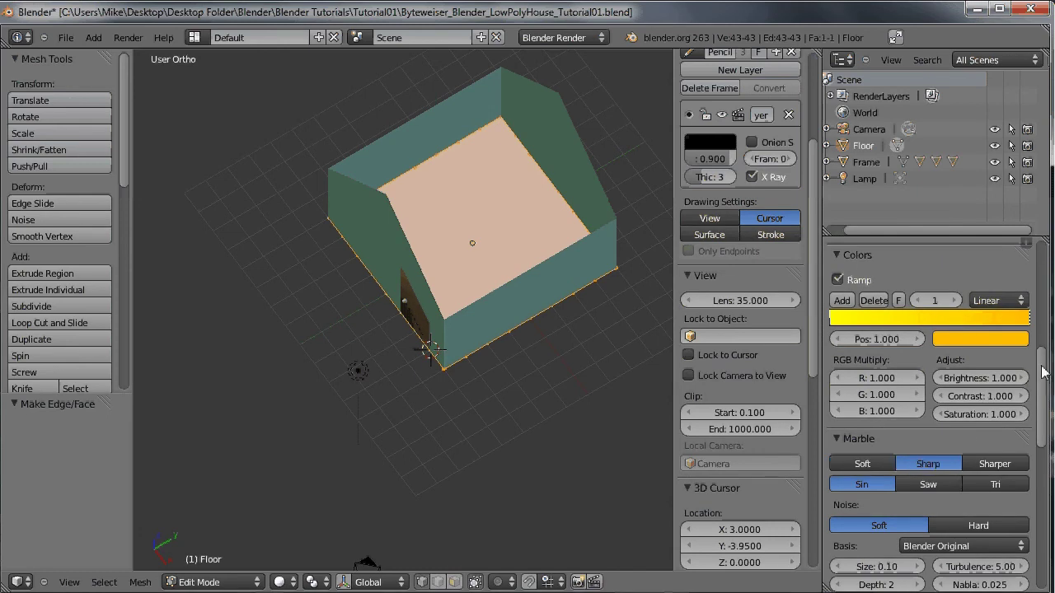
{"action": "scroll", "coordinate": [1050, 288], "scroll_direction": "up", "scroll_amount": 8}
{"action": "scroll", "coordinate": [1050, 291], "scroll_direction": "down", "scroll_amount": 1}
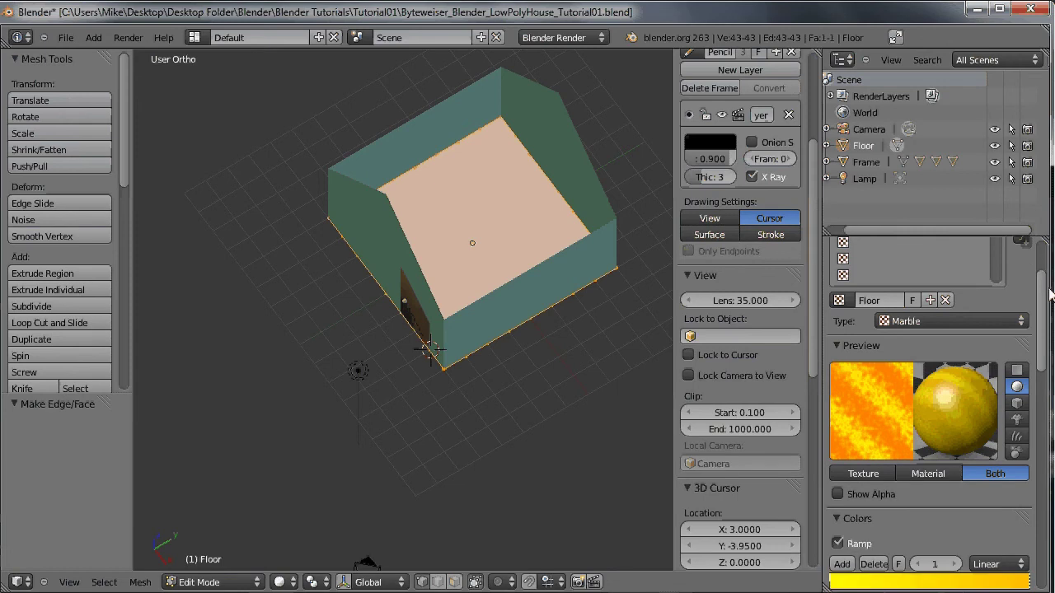
{"action": "scroll", "coordinate": [859, 418], "scroll_direction": "down", "scroll_amount": 8}
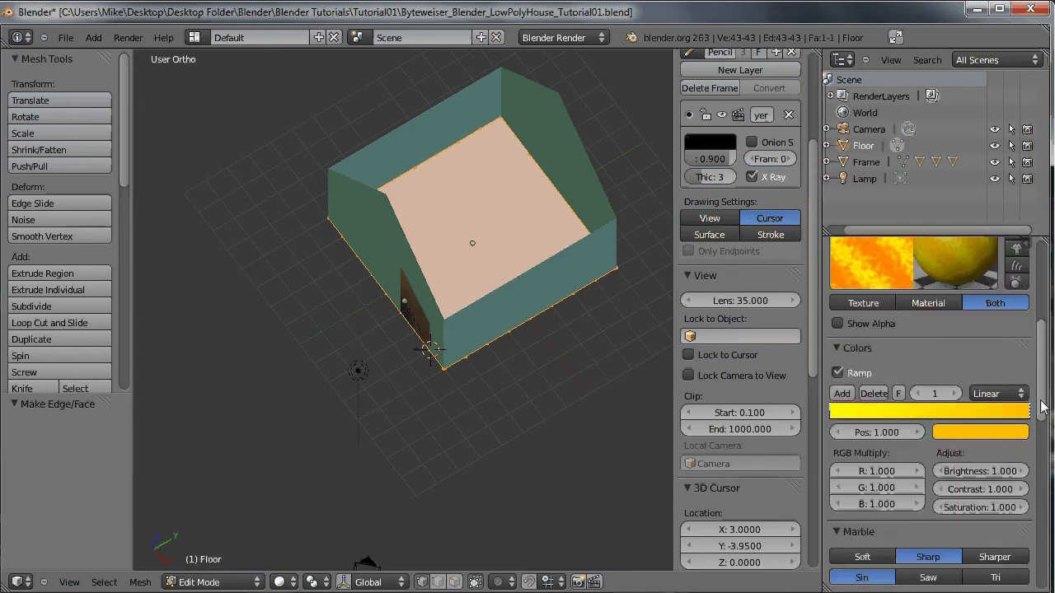
Set the Floor's marble texture to the Saw waveform with Hard noise, checking the preview.
{"action": "scroll", "coordinate": [1043, 406], "scroll_direction": "down", "scroll_amount": 7}
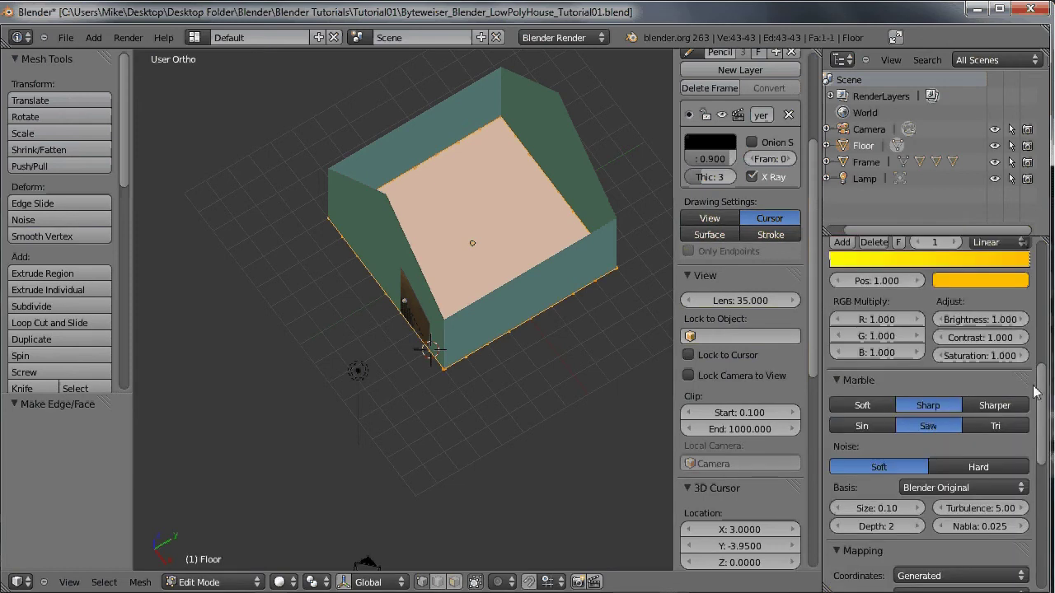
{"action": "scroll", "coordinate": [1035, 393], "scroll_direction": "up", "scroll_amount": 11}
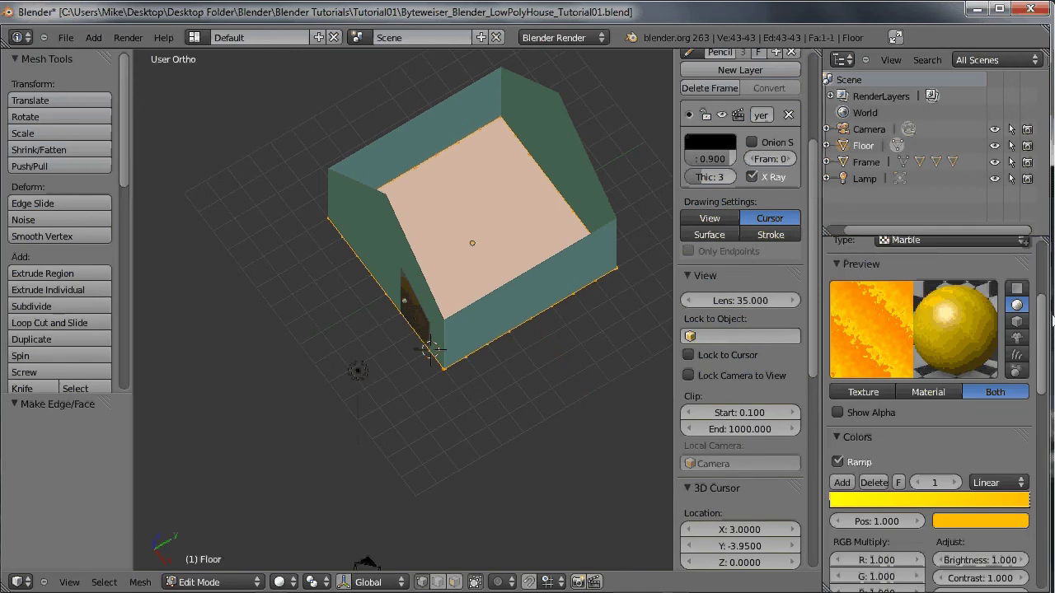
{"action": "scroll", "coordinate": [1045, 368], "scroll_direction": "down", "scroll_amount": 1}
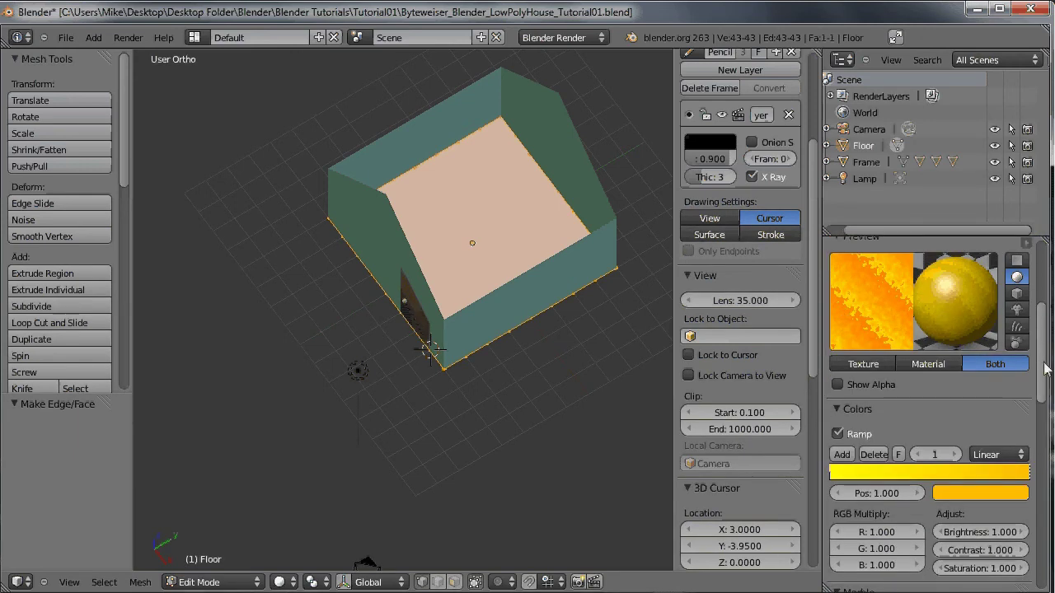
{"action": "scroll", "coordinate": [1045, 368], "scroll_direction": "down", "scroll_amount": 7}
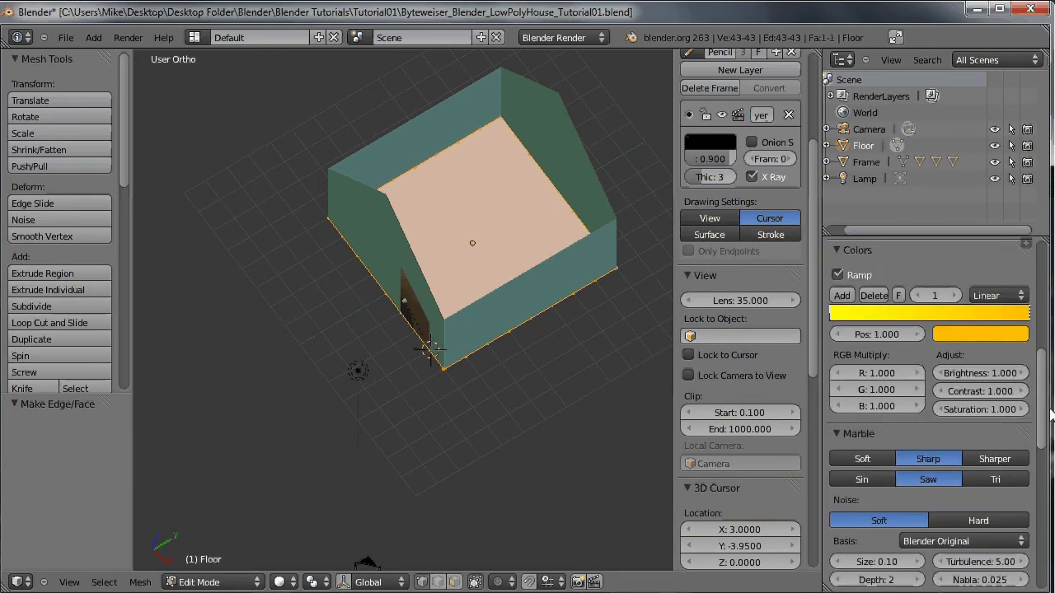
{"action": "left_click", "coordinate": [982, 521]}
{"action": "scroll", "coordinate": [1048, 387], "scroll_direction": "up", "scroll_amount": 9}
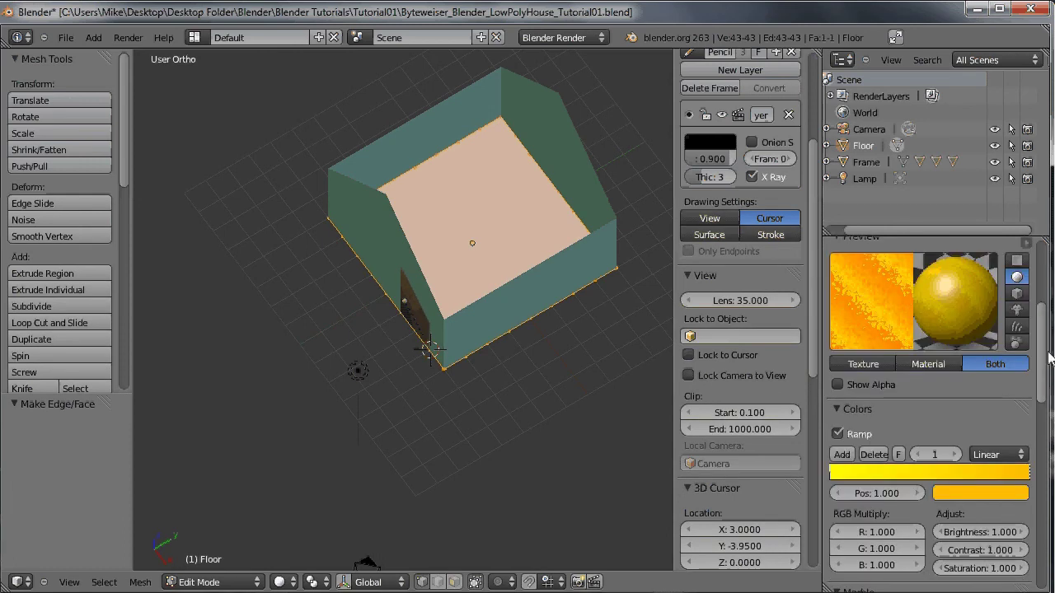
{"action": "scroll", "coordinate": [1050, 355], "scroll_direction": "down", "scroll_amount": 1}
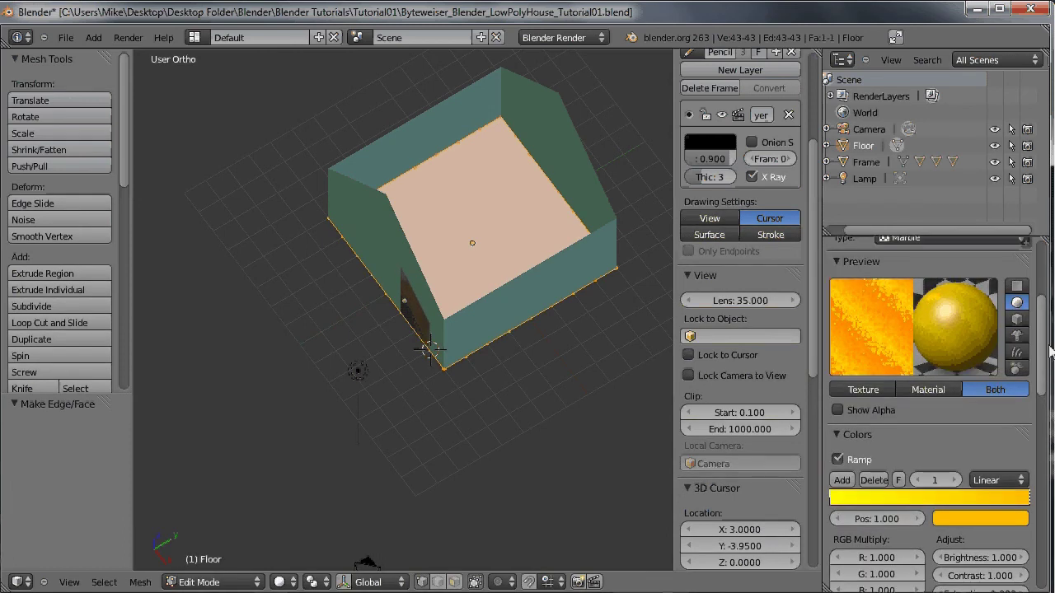
{"action": "scroll", "coordinate": [1050, 352], "scroll_direction": "down", "scroll_amount": 1}
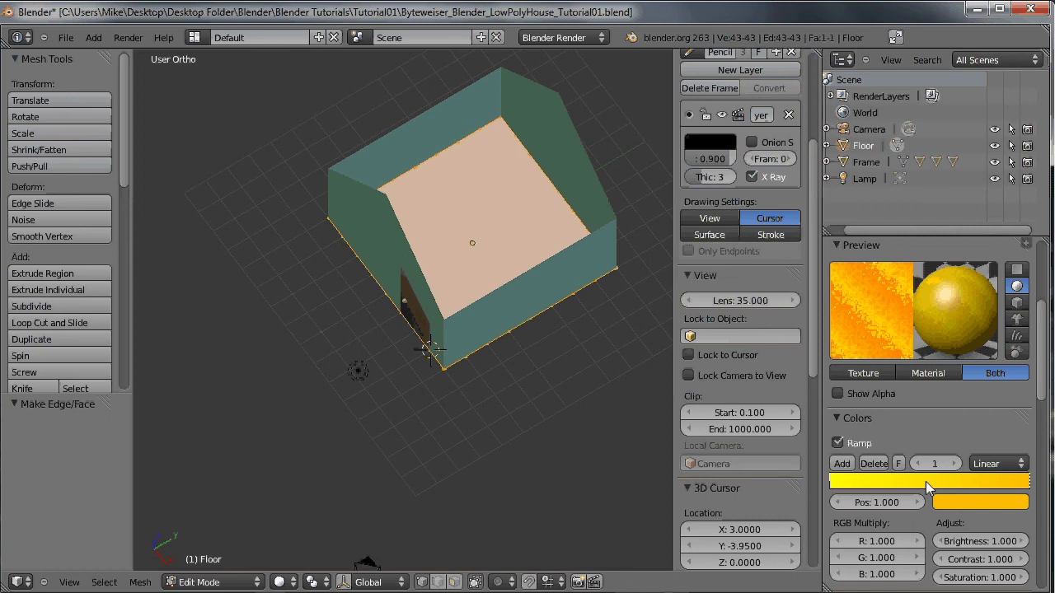
Change the color of the Floor texture ramp's first stop, at position 0.000, to bright blue.
{"action": "left_click", "coordinate": [834, 484]}
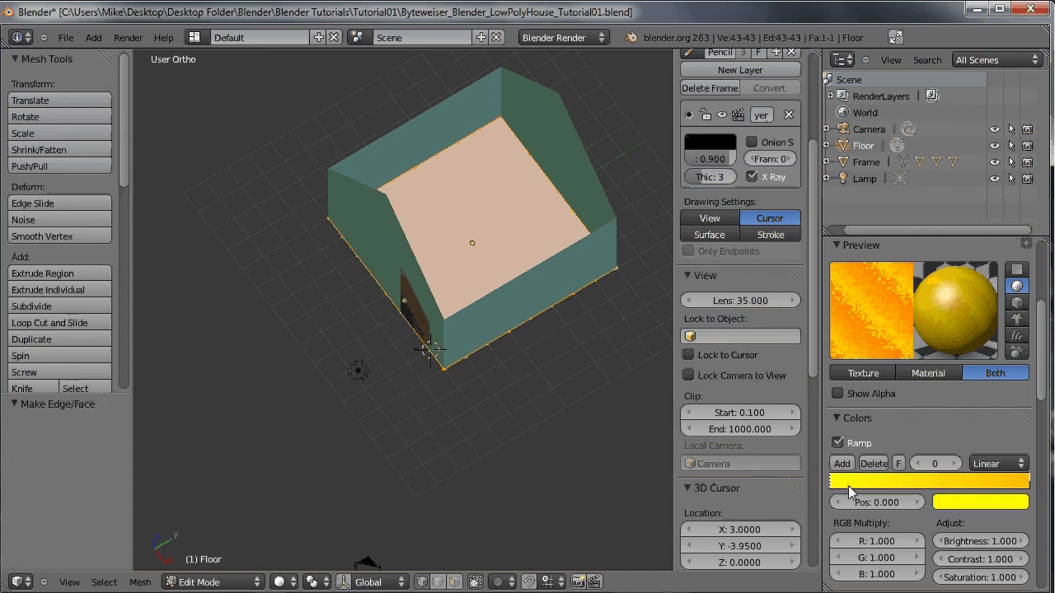
{"action": "left_click", "coordinate": [966, 499]}
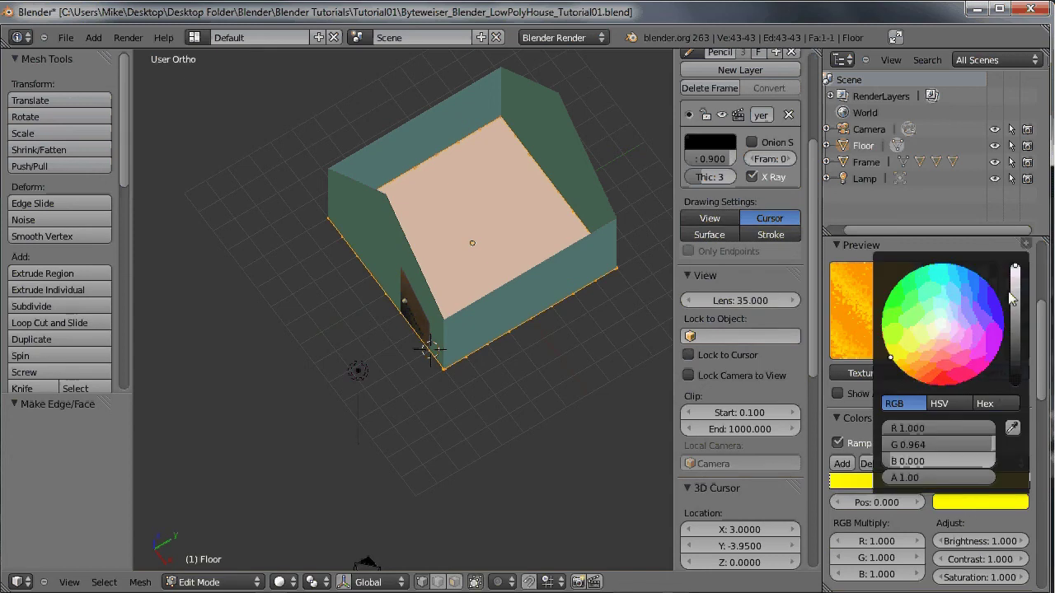
{"action": "left_click", "coordinate": [982, 308]}
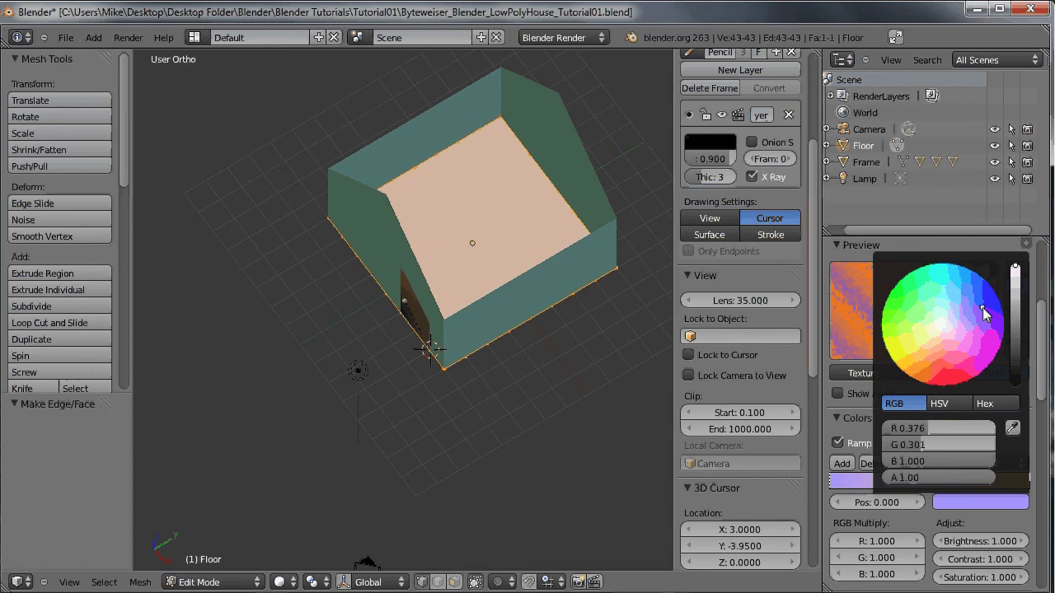
{"action": "mouse_move", "coordinate": [983, 310]}
{"action": "left_mouse_down"}
{"action": "mouse_move", "coordinate": [1007, 303]}
{"action": "mouse_move", "coordinate": [979, 290]}
{"action": "mouse_move", "coordinate": [984, 281]}
{"action": "left_mouse_up"}
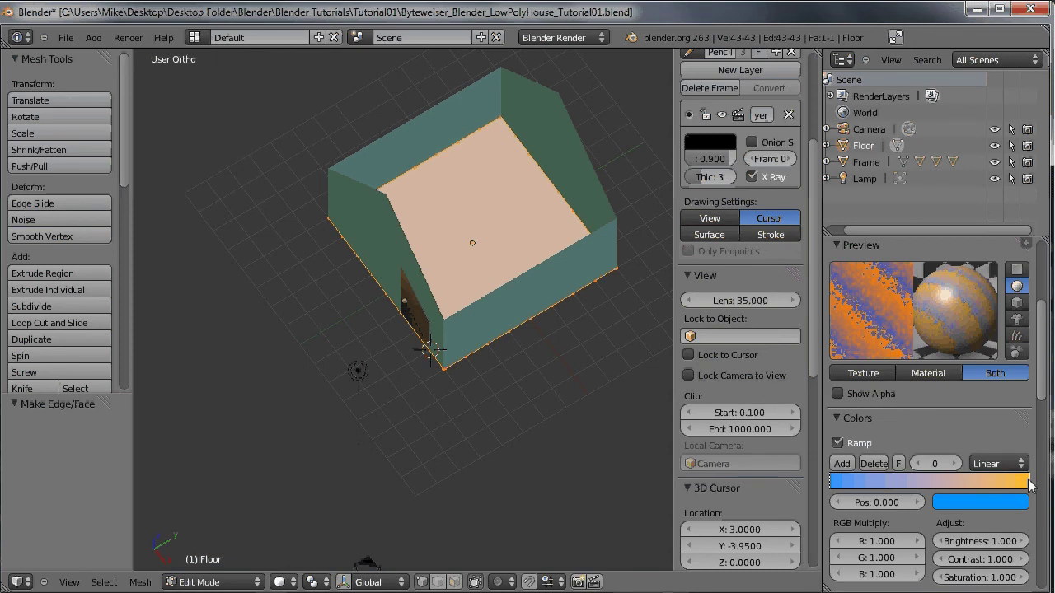
Change the Floor texture ramp's end stop, at position 1.000, to cyan and render the scene.
{"action": "left_click", "coordinate": [1027, 482]}
{"action": "left_click", "coordinate": [1001, 502]}
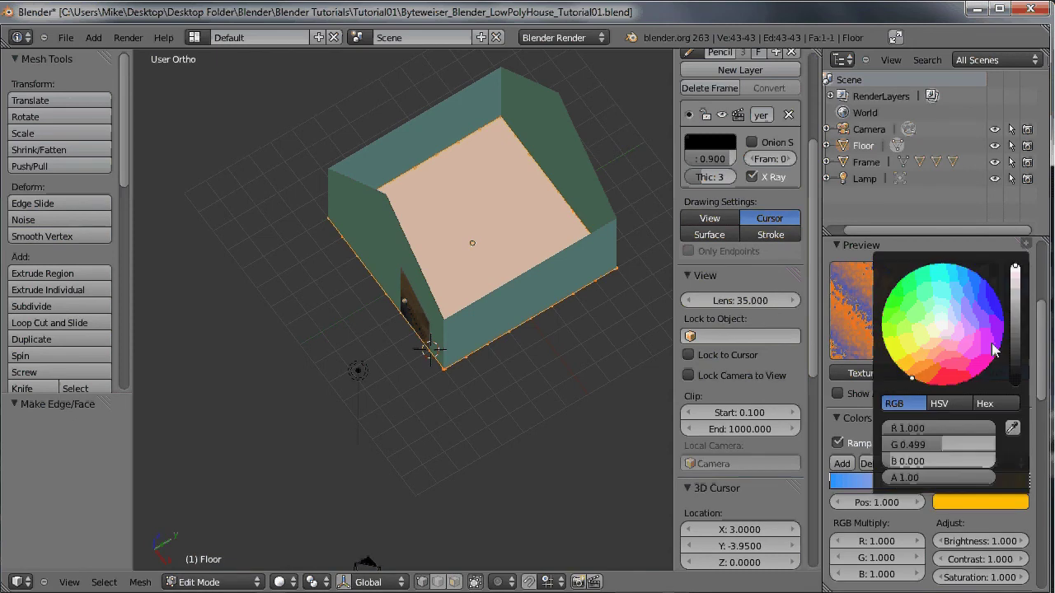
{"action": "left_click", "coordinate": [966, 278]}
{"action": "left_click_drag", "start_coordinate": [966, 278], "coordinate": [945, 261]}
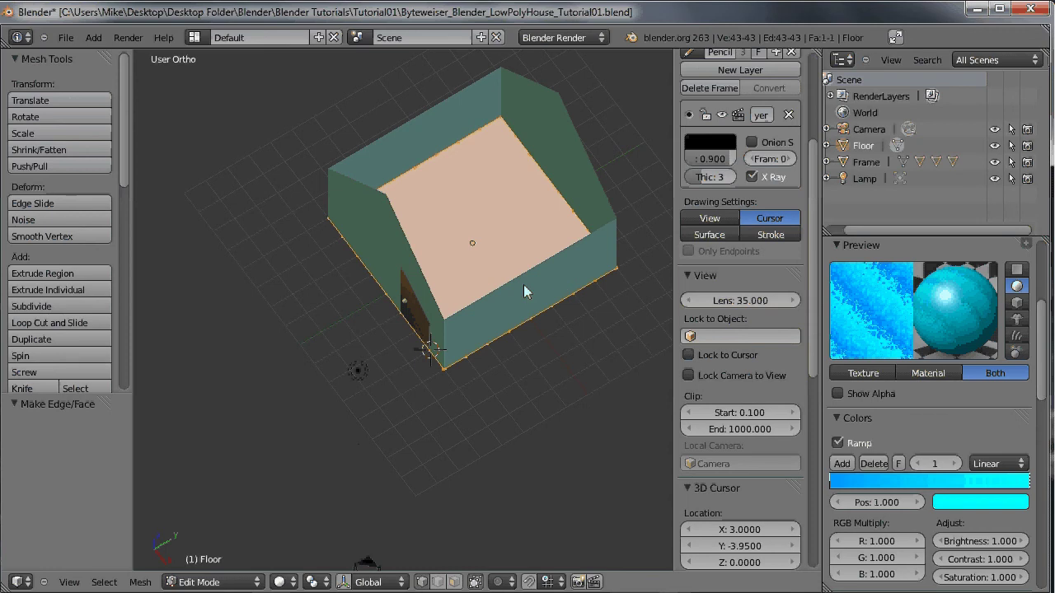
{"action": "key", "text": "F12"}
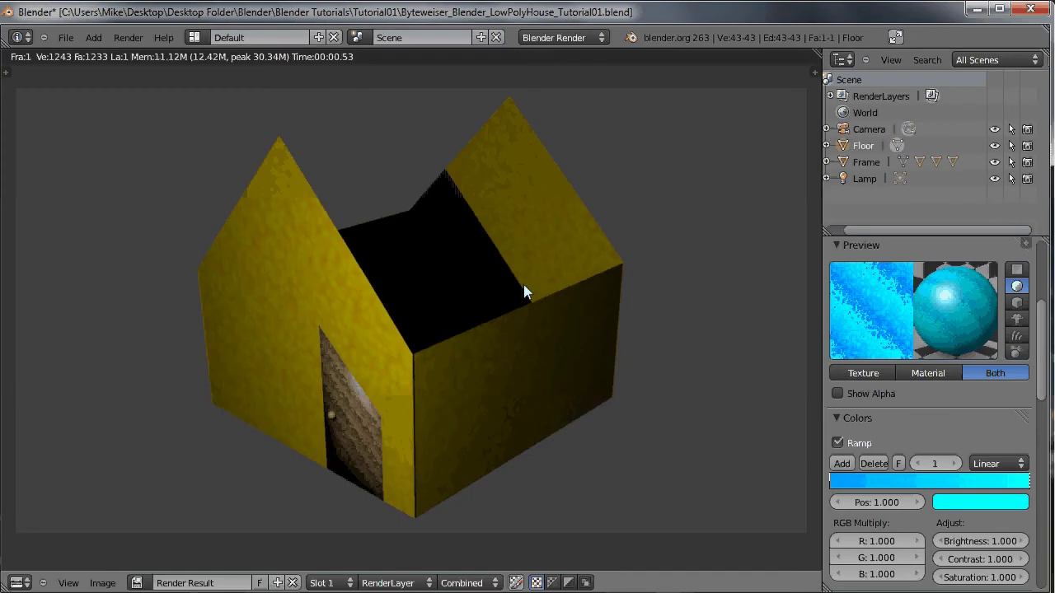
{"action": "key", "text": "Escape"}
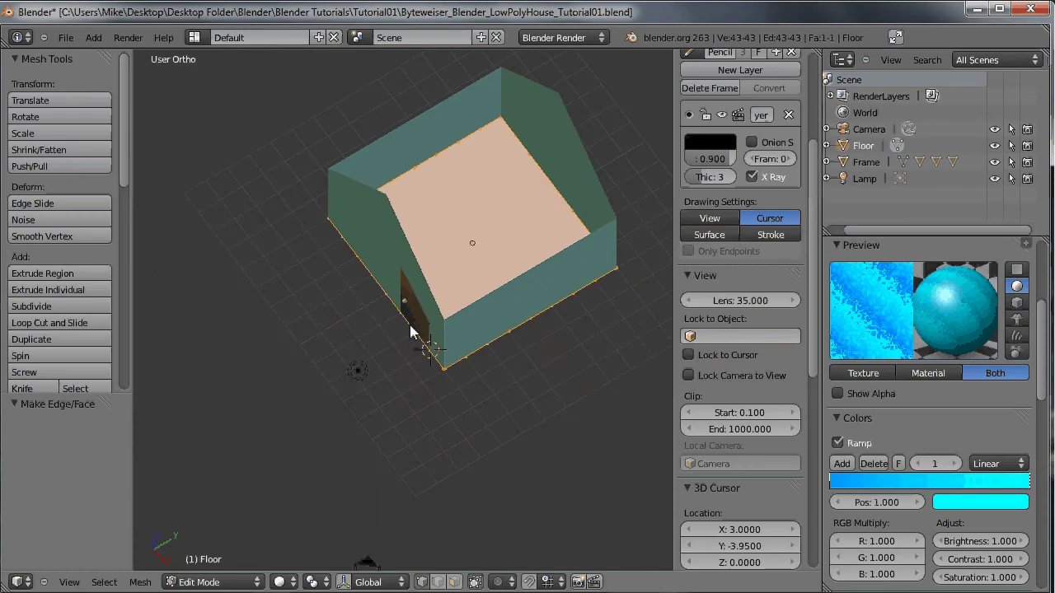
Return to Object Mode, rotate the door about 82.45° outward around the global Z axis, and render the scene.
{"action": "middle_click_drag", "start_coordinate": [410, 326], "coordinate": [441, 282]}
{"action": "key", "text": "Tab"}
{"action": "right_click", "coordinate": [441, 282]}
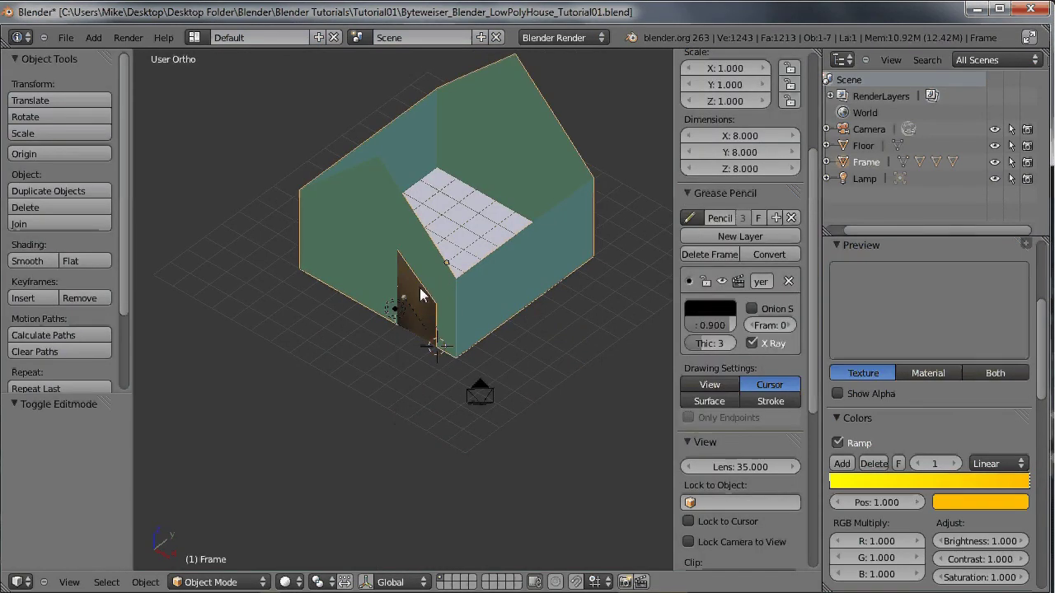
{"action": "right_click", "coordinate": [442, 280]}
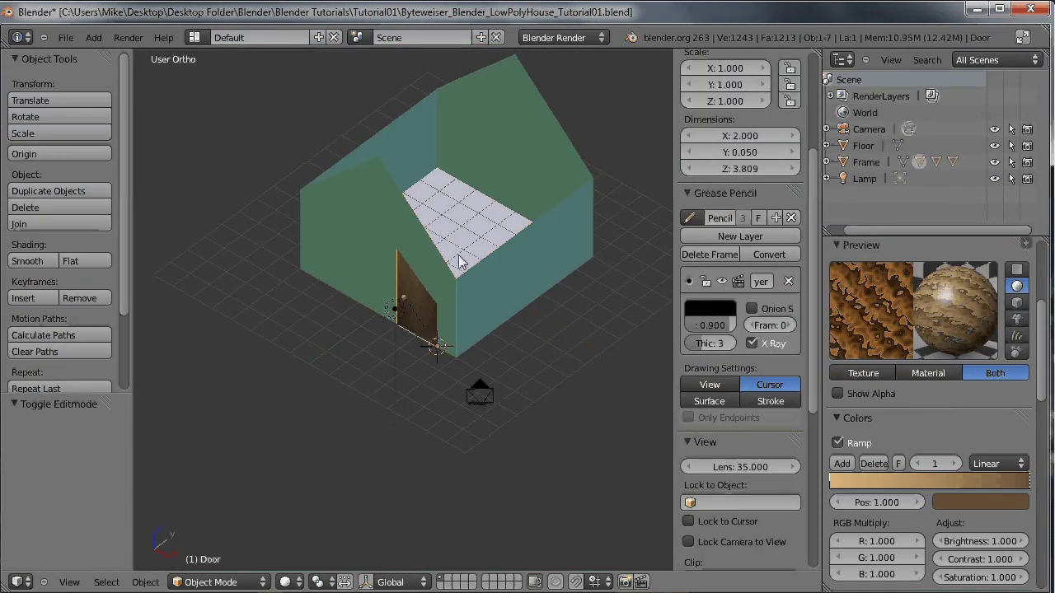
{"action": "key", "text": "r"}
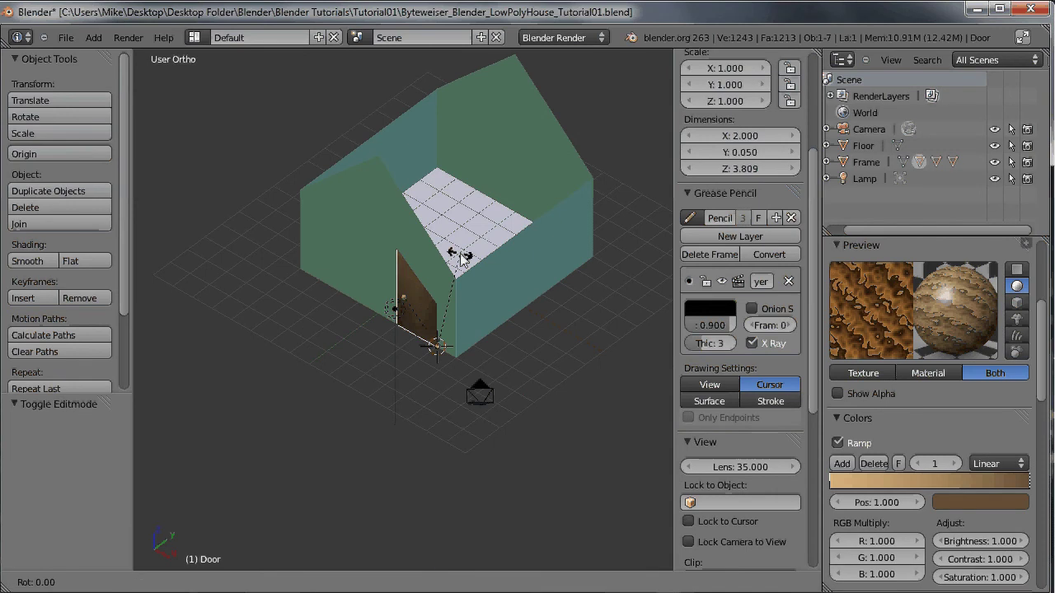
{"action": "key", "text": "z"}
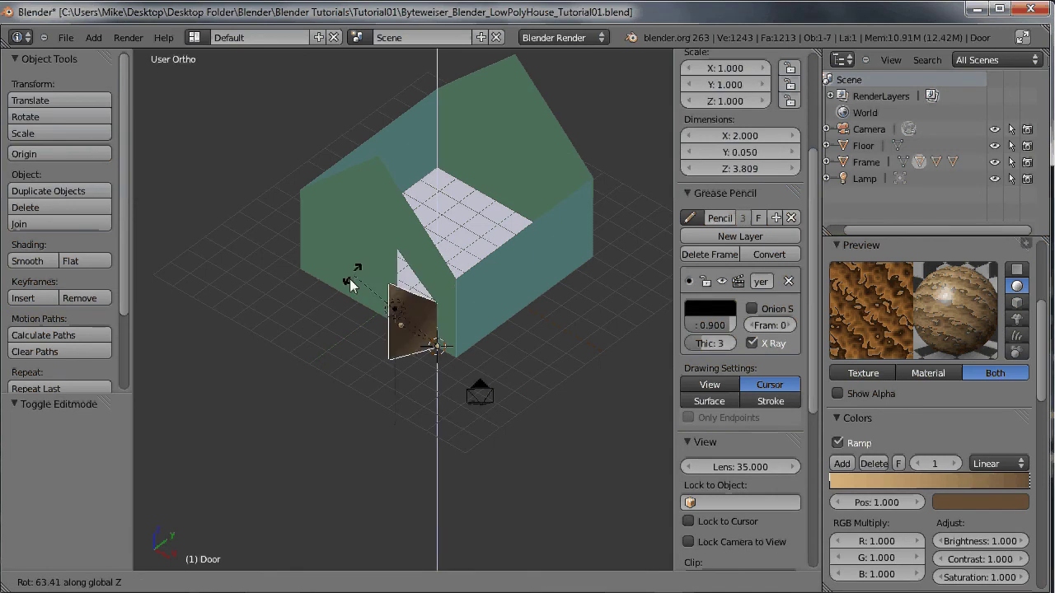
{"action": "left_click", "coordinate": [341, 308]}
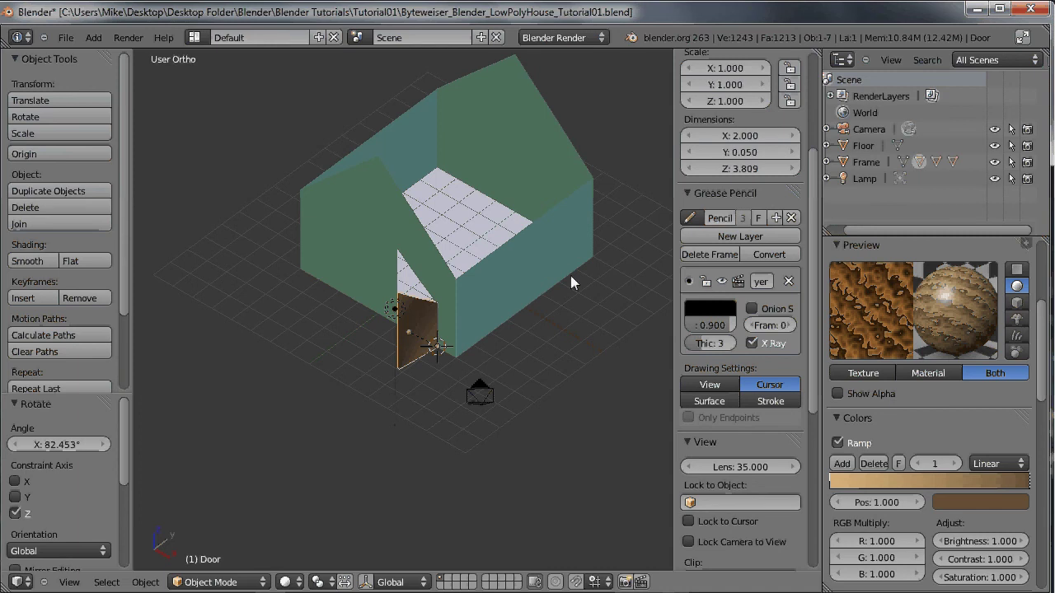
{"action": "key", "text": "F12"}
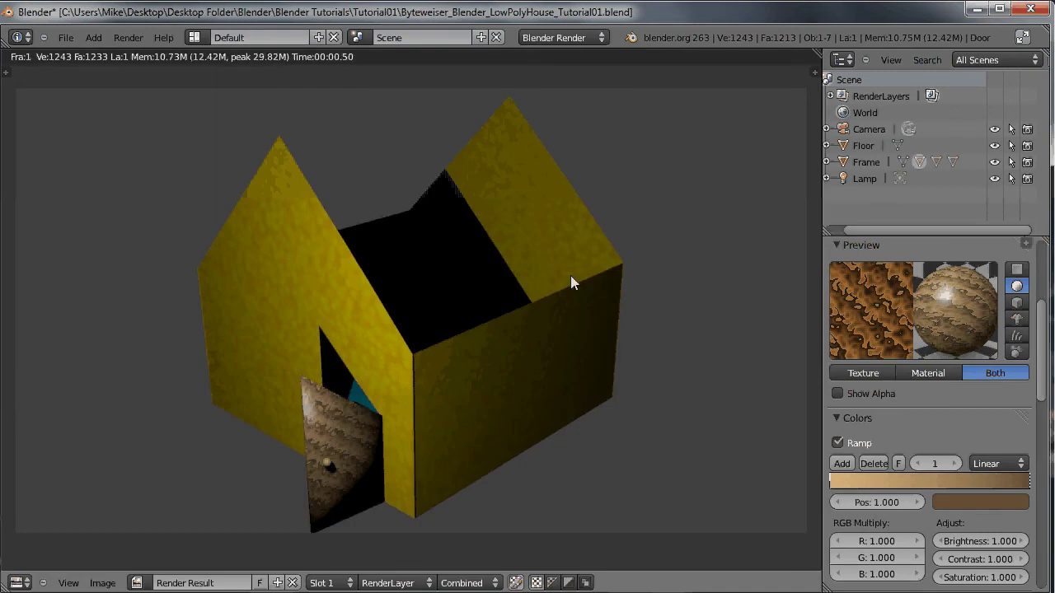
{"action": "key", "text": "Escape"}
Rotate the door by about -168.16° around the global Z axis into the house and render the scene.
{"action": "key", "text": "r"}
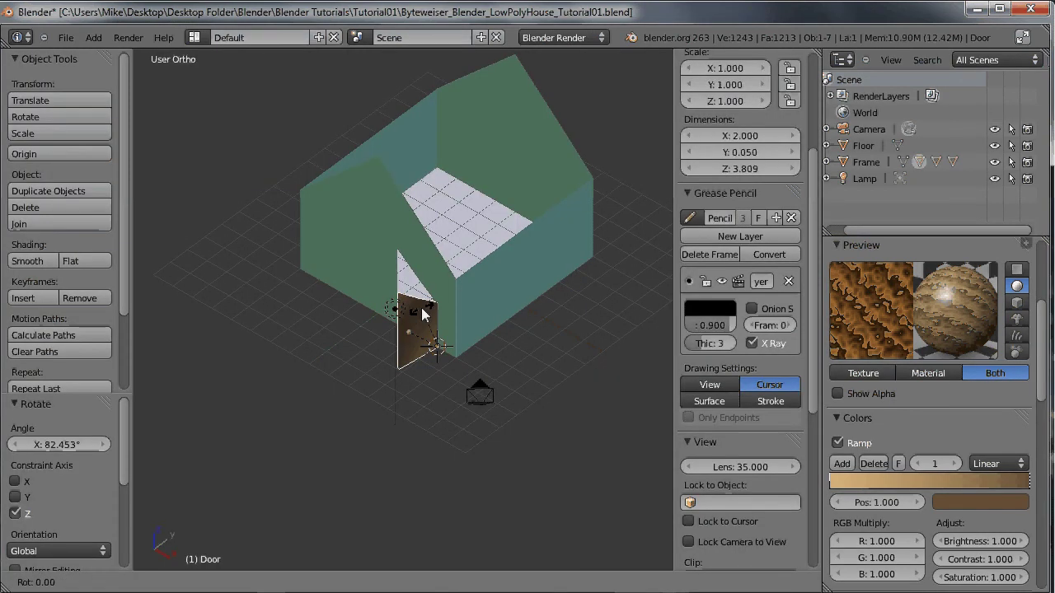
{"action": "key", "text": "z"}
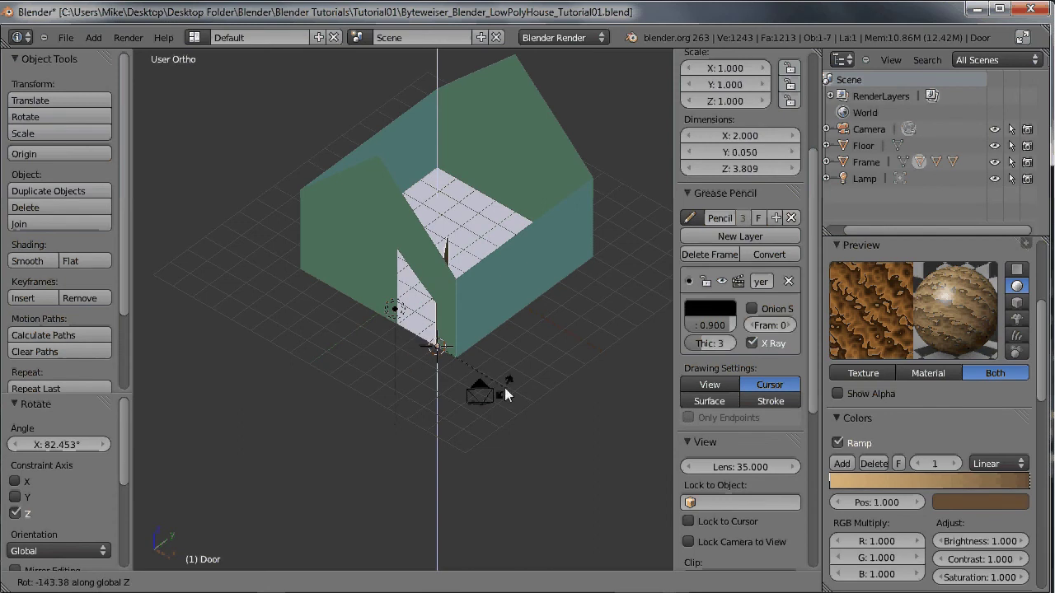
{"action": "left_click", "coordinate": [489, 408]}
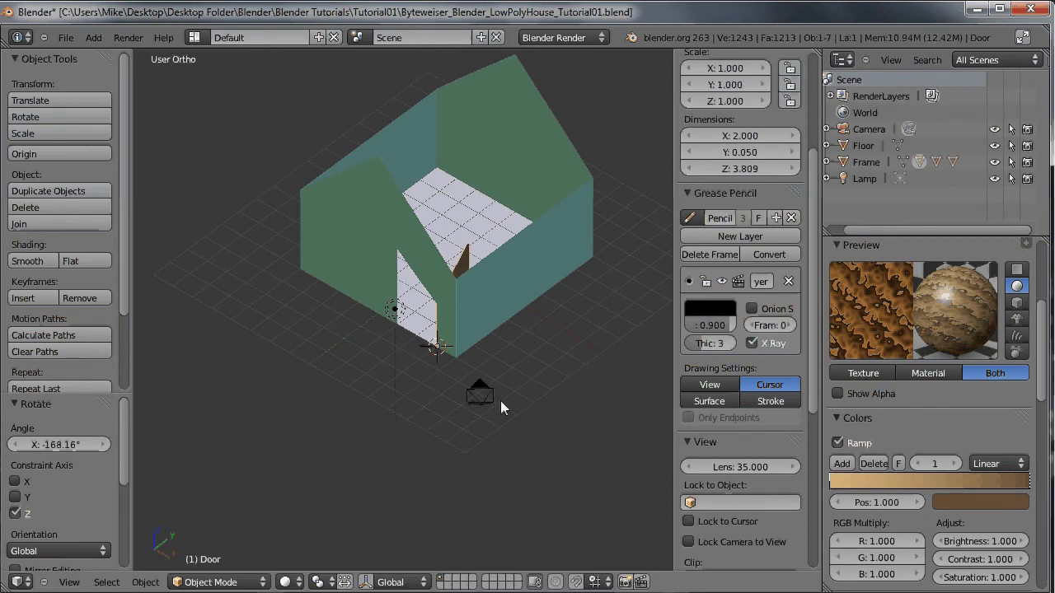
{"action": "key", "text": "F12"}
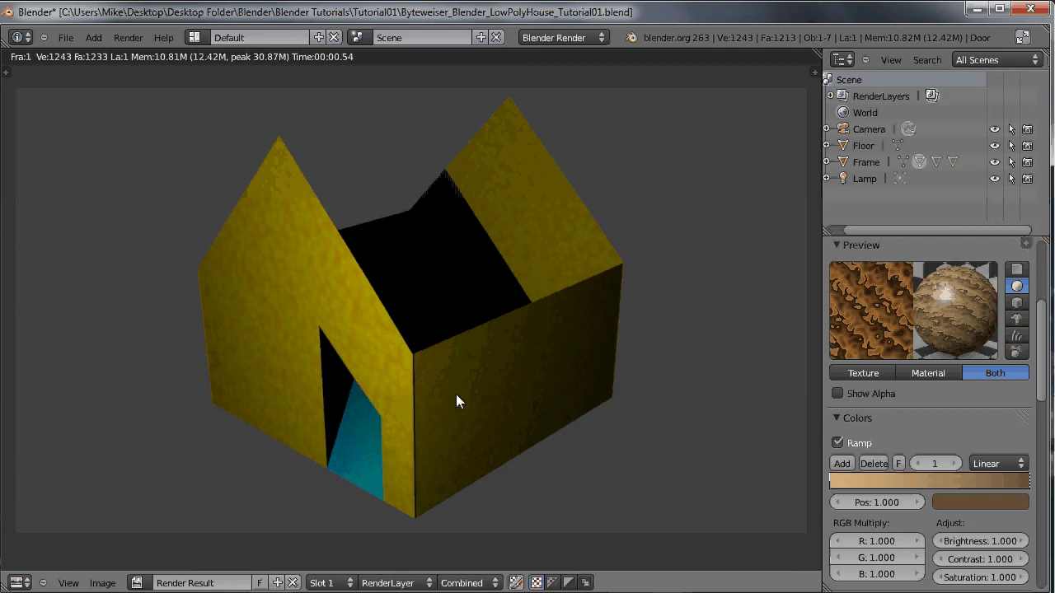
{"action": "key", "text": "Escape"}
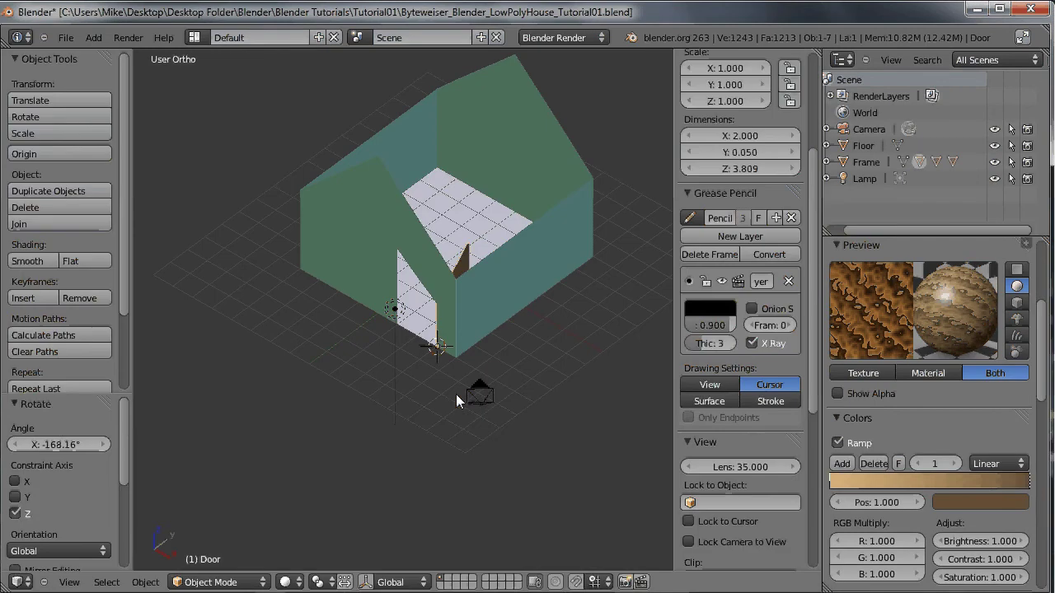
Set the door's Z rotation to 0° so that it closes.
{"action": "right_click", "coordinate": [466, 260]}
{"action": "middle_click_drag", "start_coordinate": [470, 229], "coordinate": [648, 239]}
{"action": "right_click", "coordinate": [472, 293]}
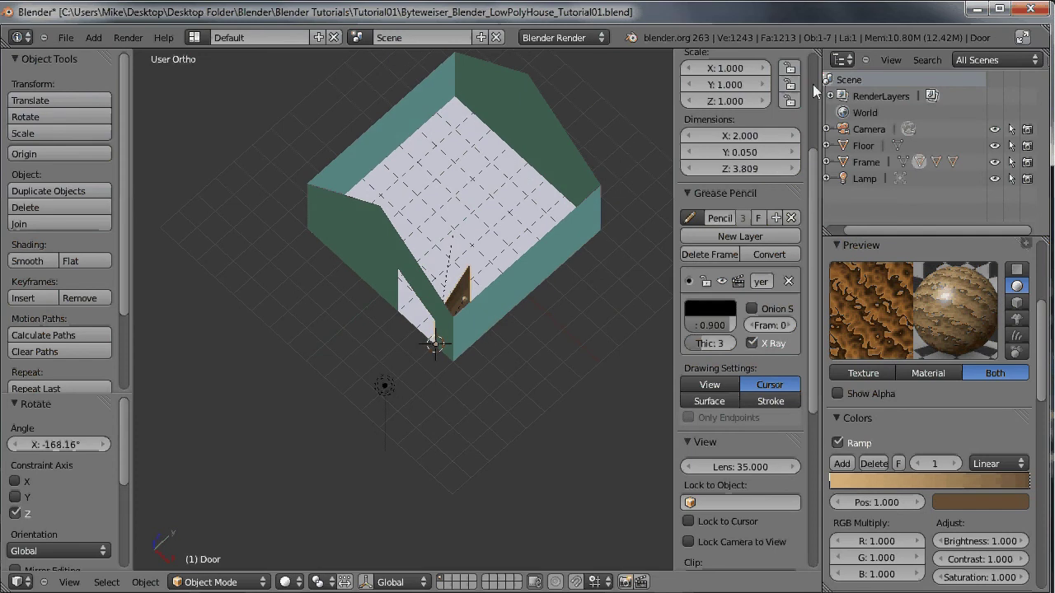
{"action": "scroll", "coordinate": [812, 84], "scroll_direction": "up", "scroll_amount": 5}
{"action": "left_click", "coordinate": [725, 200]}
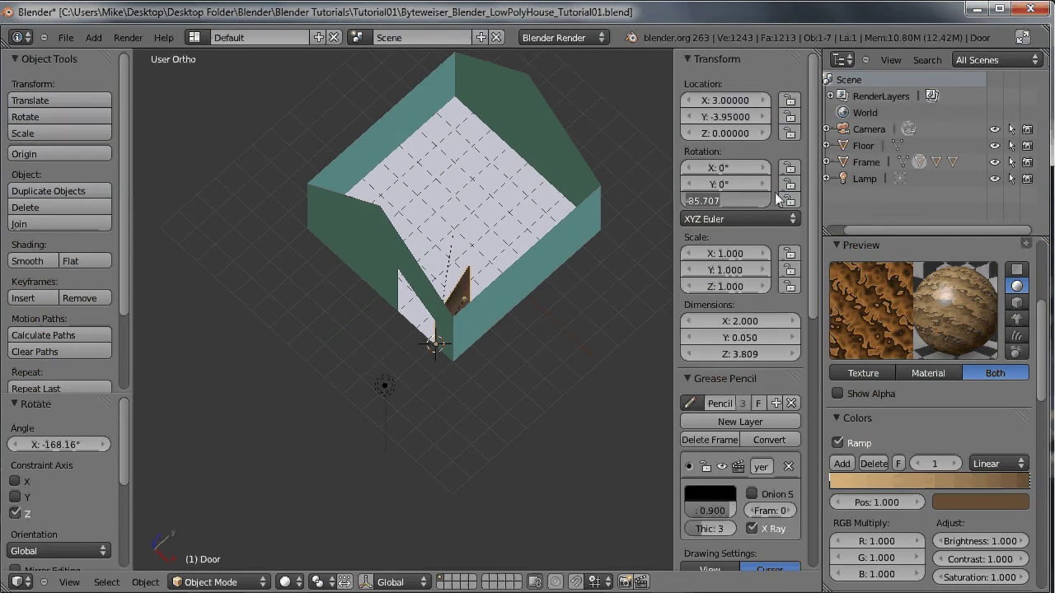
{"action": "type", "text": "0"}
{"action": "key", "text": "Return"}
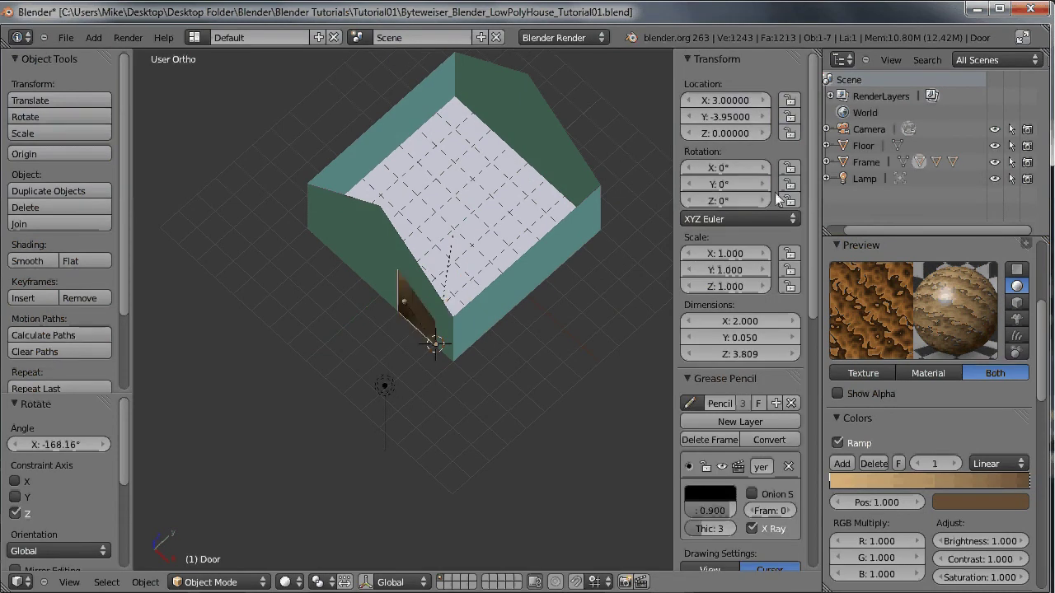
Add a cube mesh and move it about -5.457 units along the Y axis, out in front of the house.
{"action": "middle_click_drag", "start_coordinate": [367, 181], "coordinate": [456, 224]}
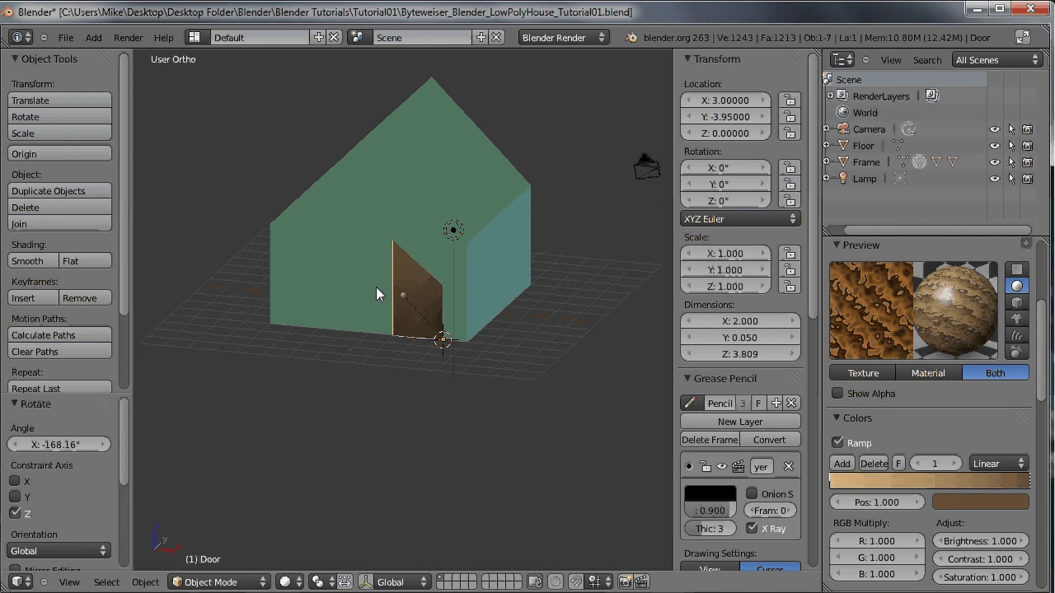
{"action": "key", "text": "shift+a"}
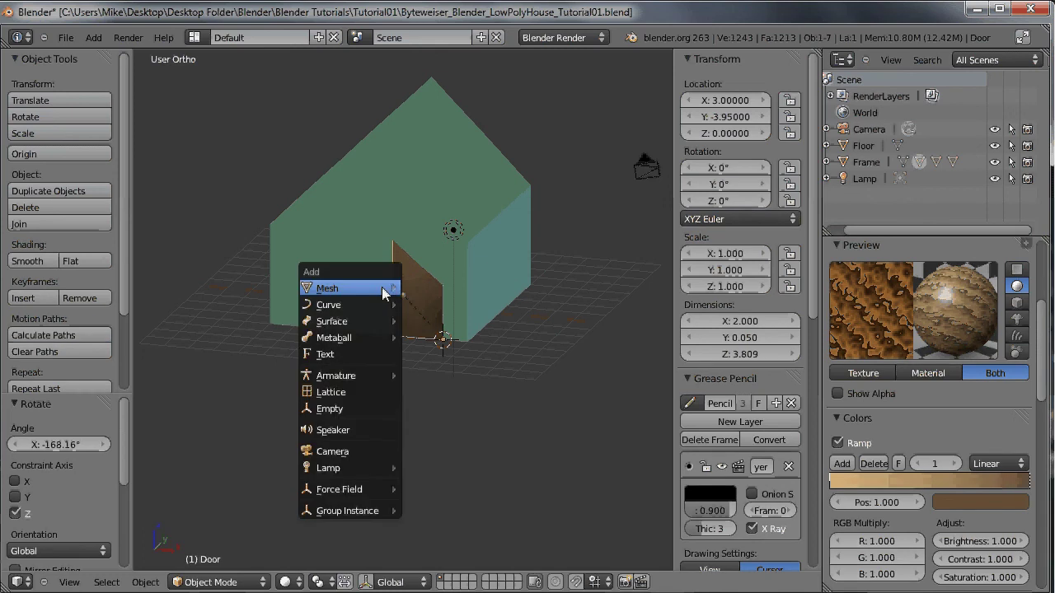
{"action": "mouse_move", "coordinate": [384, 290]}
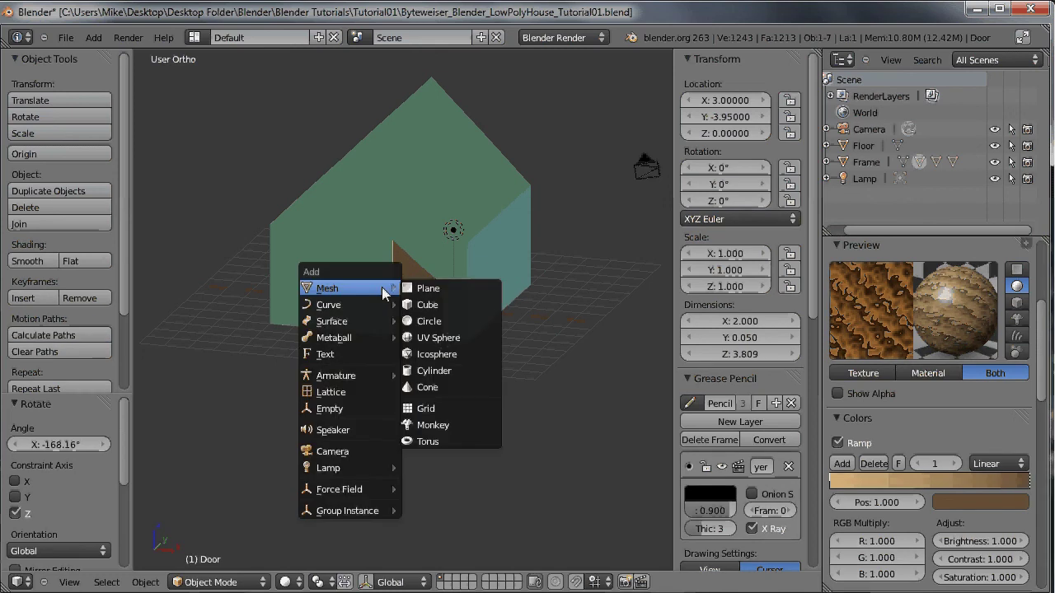
{"action": "left_click", "coordinate": [440, 305]}
{"action": "middle_click_drag", "start_coordinate": [467, 265], "coordinate": [350, 271]}
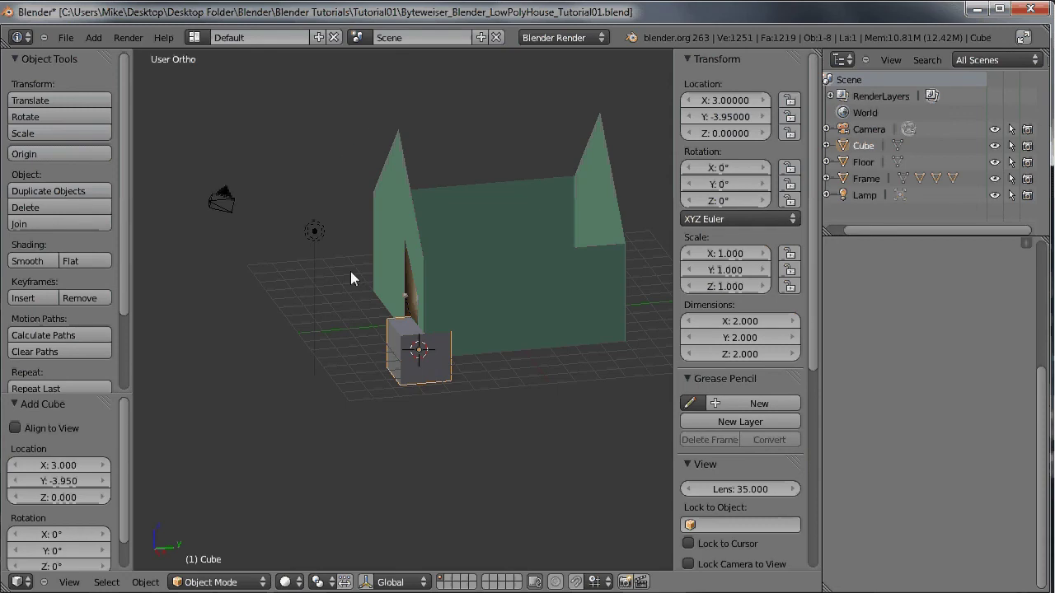
{"action": "key", "text": "g"}
{"action": "key", "text": "y"}
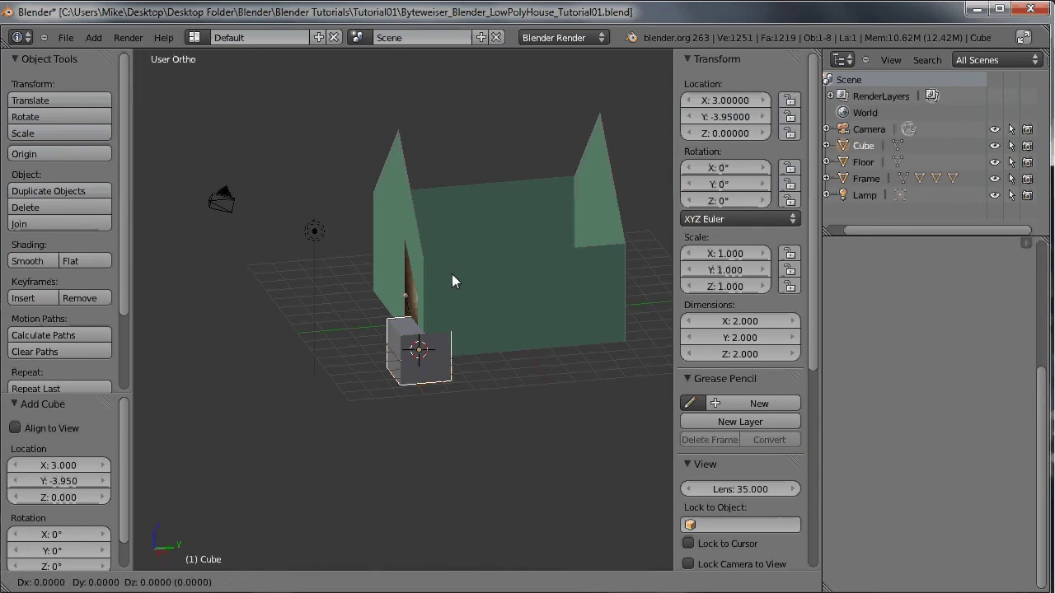
{"action": "left_click", "coordinate": [314, 284]}
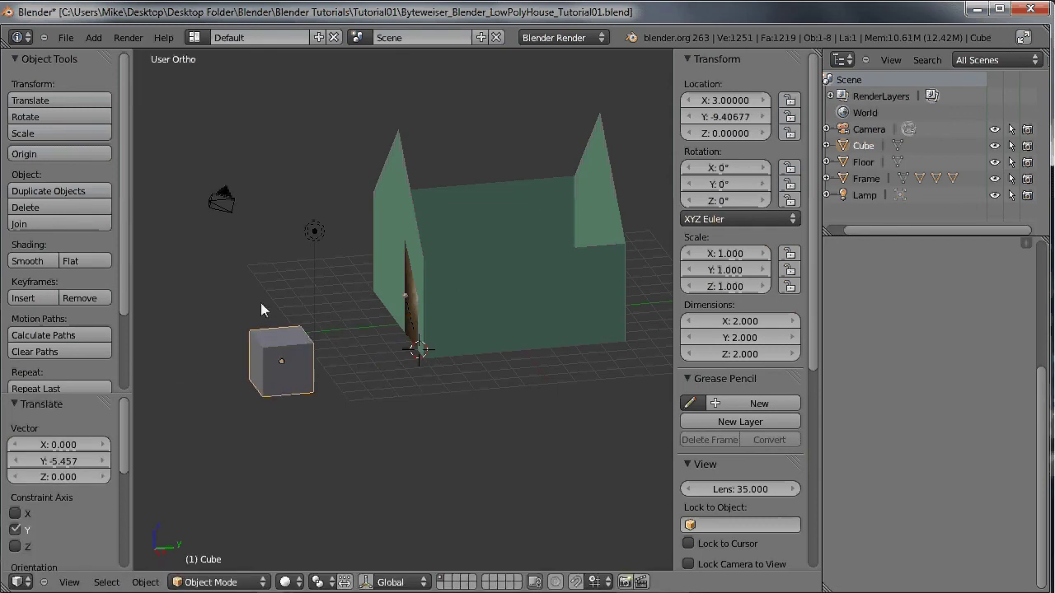
In Edit Mode, move the cube's whole mesh 1 unit up along the global Z axis, away from its origin.
{"action": "middle_click_drag", "start_coordinate": [262, 304], "coordinate": [605, 284]}
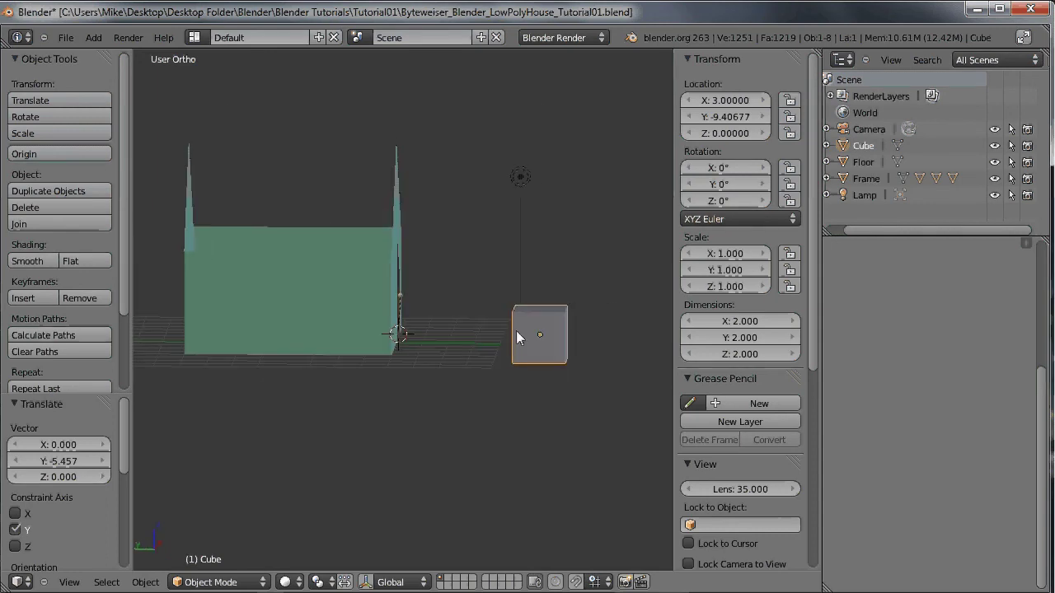
{"action": "middle_click_drag", "start_coordinate": [550, 311], "coordinate": [453, 353]}
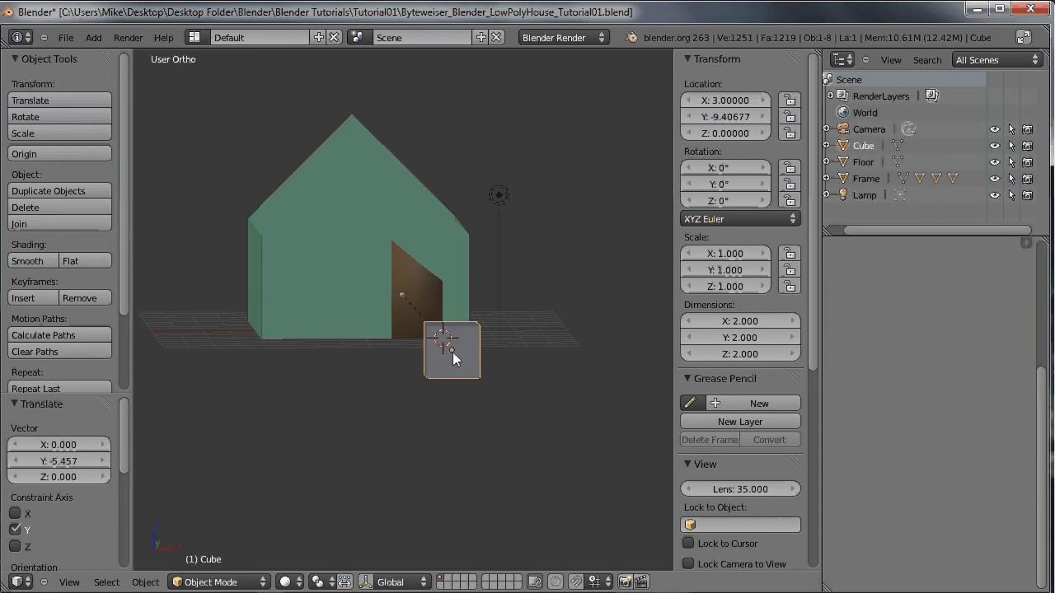
{"action": "middle_click_drag", "start_coordinate": [424, 376], "coordinate": [462, 379]}
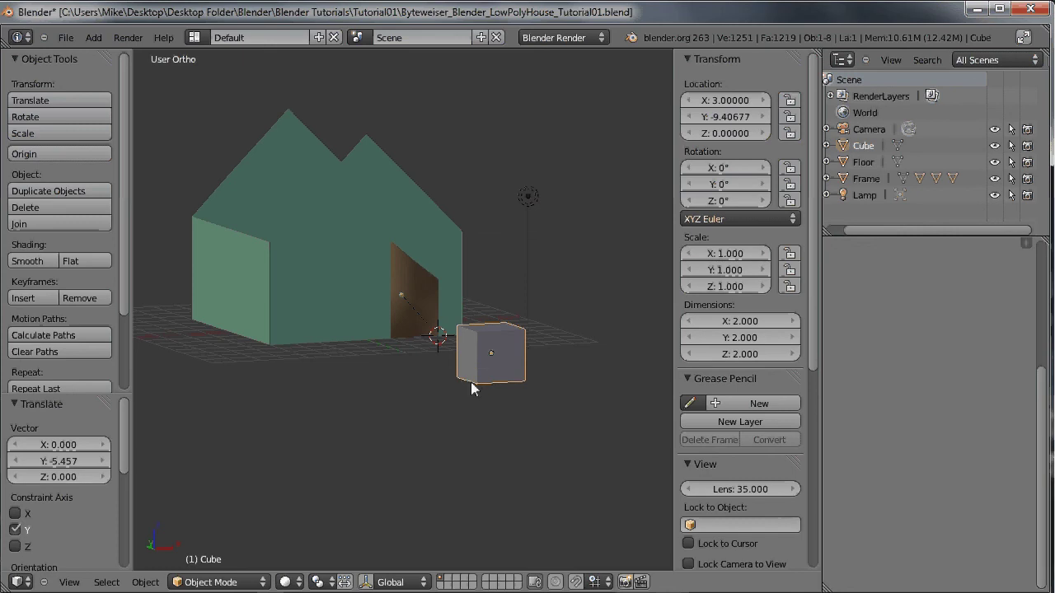
{"action": "middle_click_drag", "start_coordinate": [467, 384], "coordinate": [448, 363]}
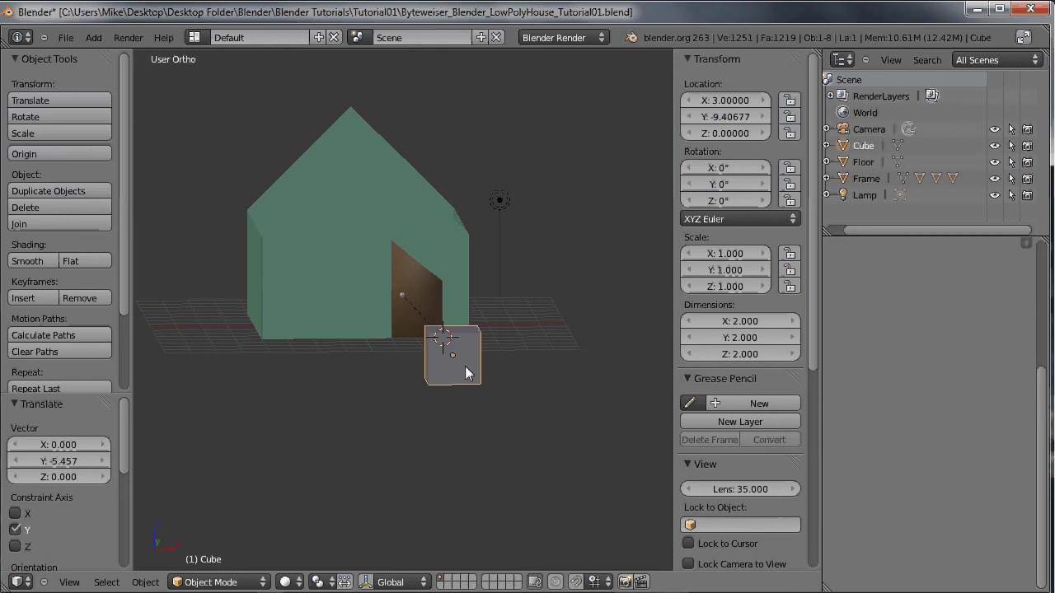
{"action": "key", "text": "Tab"}
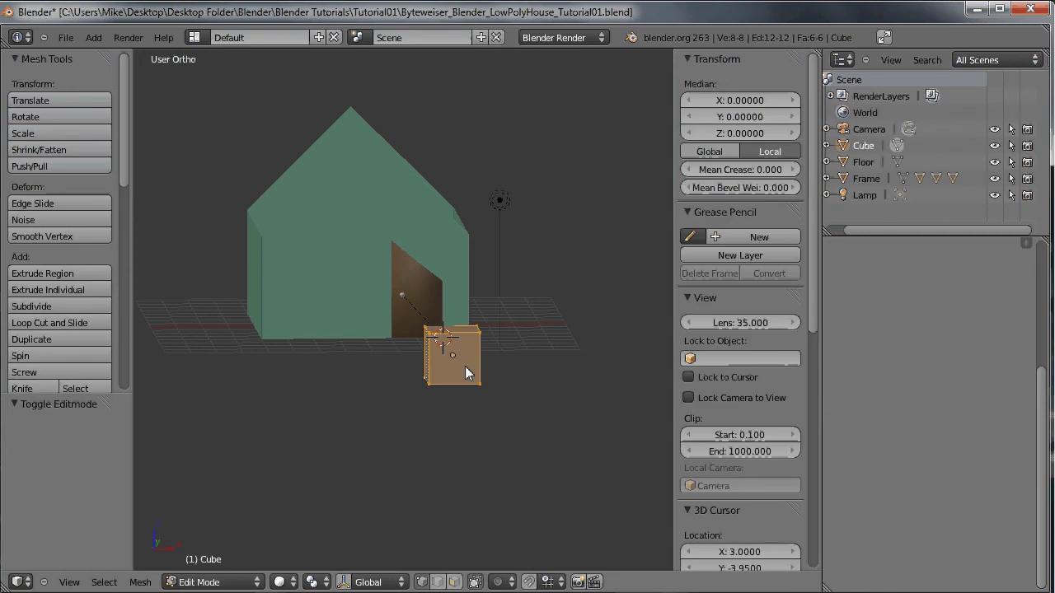
{"action": "key", "text": "g"}
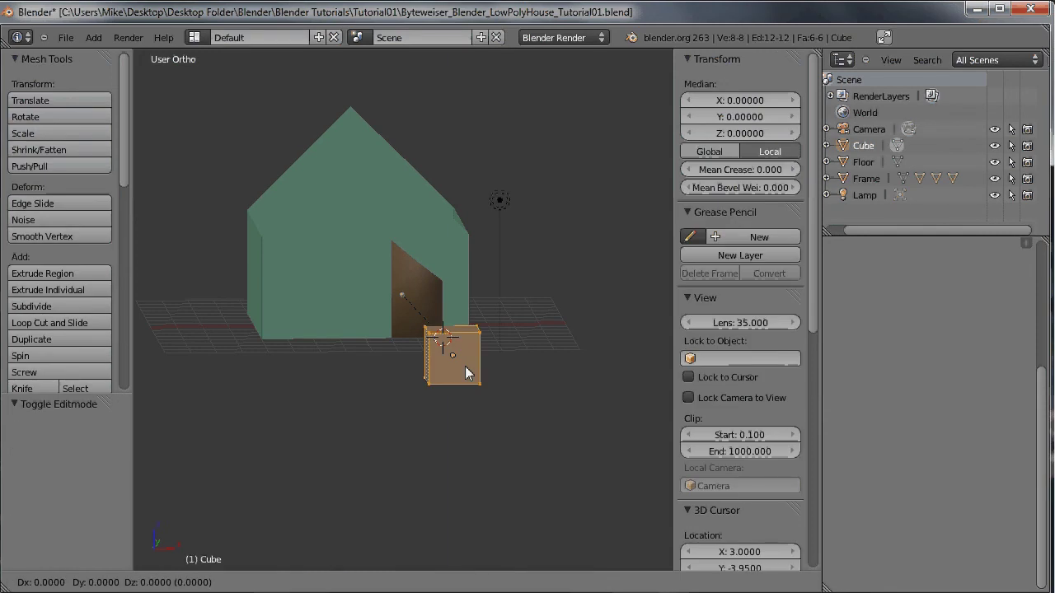
{"action": "type", "text": "z"}
{"action": "type", "text": "1"}
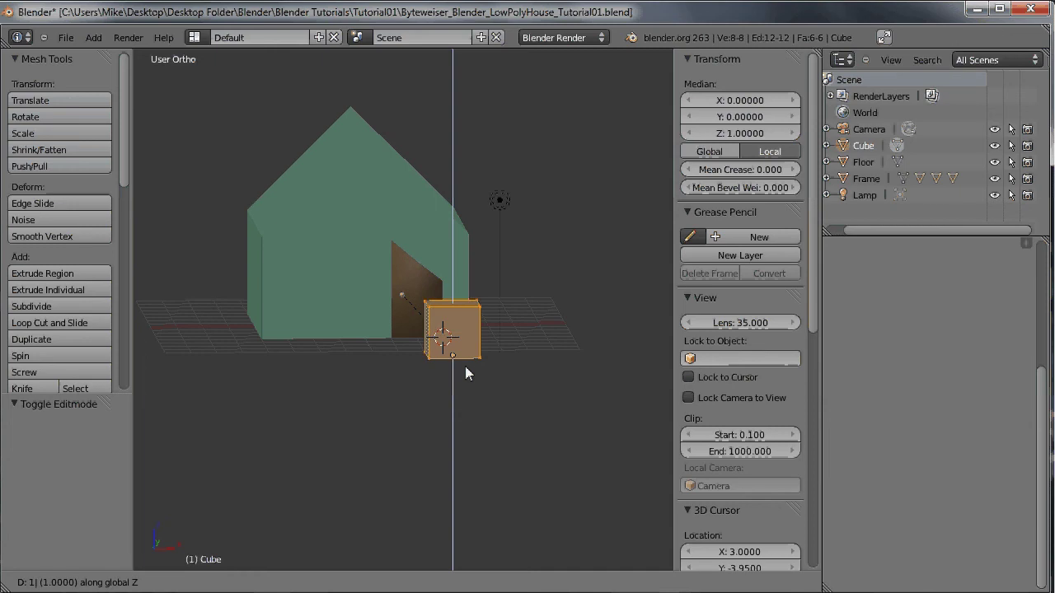
{"action": "key", "text": "Return"}
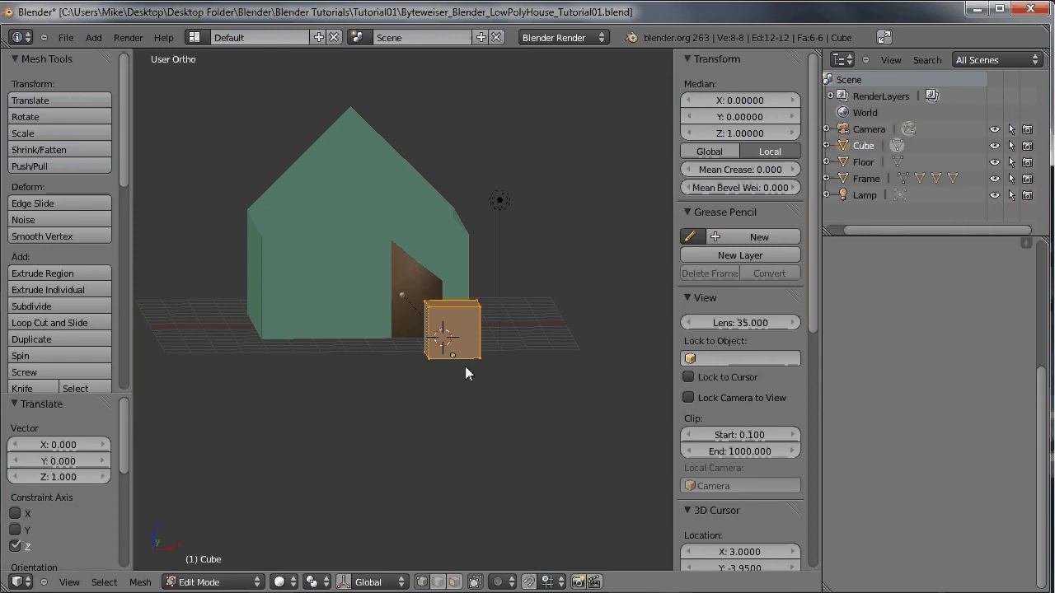
Move the cube's whole mesh 1 unit along the global X axis and return to Object Mode.
{"action": "type", "text": "gx1"}
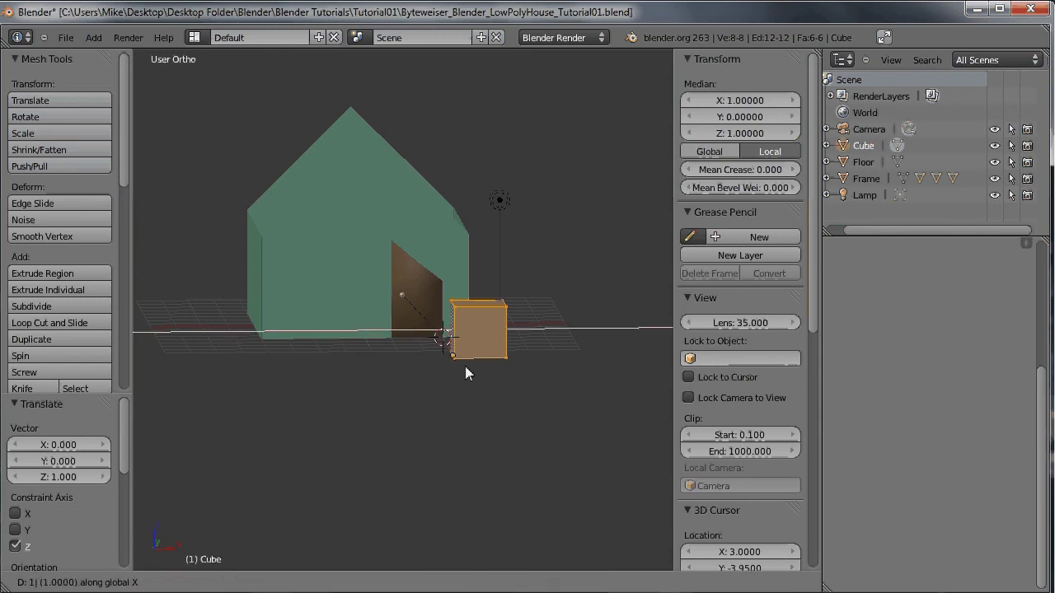
{"action": "key", "text": "Return"}
{"action": "middle_click_drag", "start_coordinate": [465, 366], "coordinate": [550, 332]}
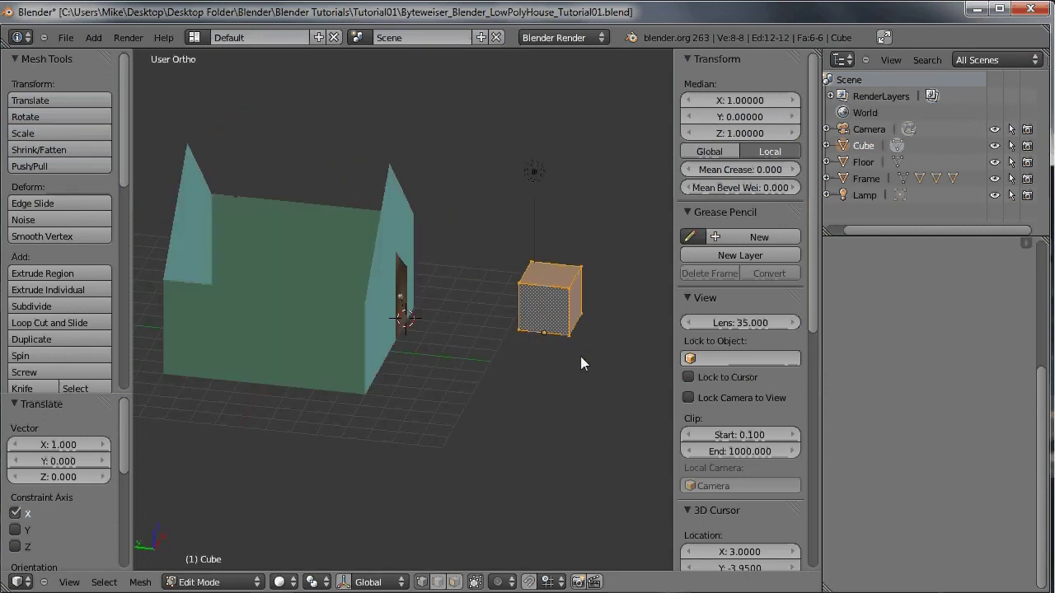
{"action": "key", "text": "Tab"}
Set the cube's Z location to 8.
{"action": "middle_click_drag", "start_coordinate": [580, 357], "coordinate": [434, 324]}
{"action": "middle_click_drag", "start_coordinate": [498, 245], "coordinate": [387, 140]}
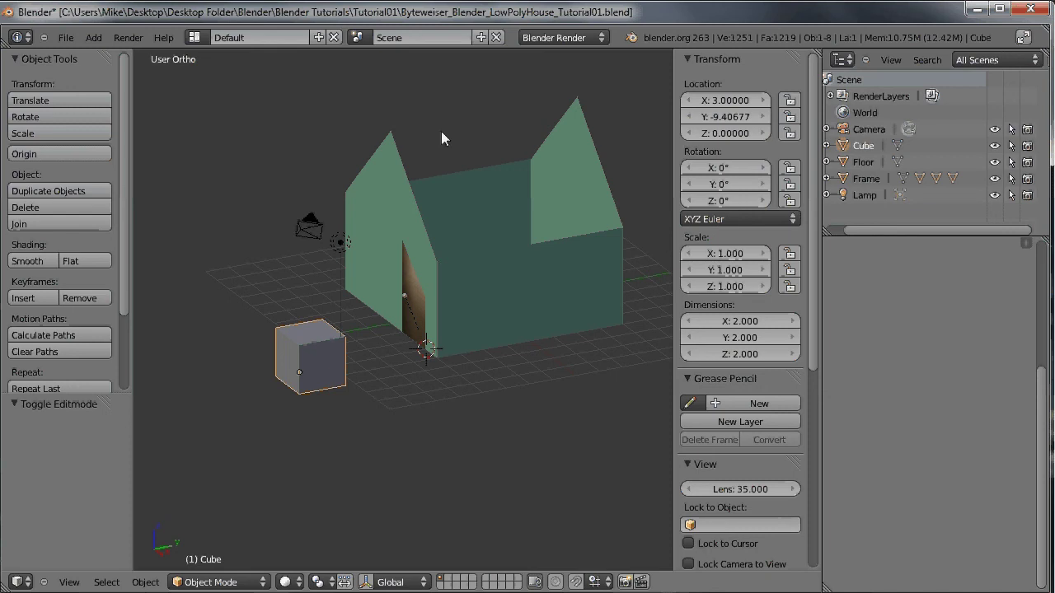
{"action": "left_click", "coordinate": [734, 136]}
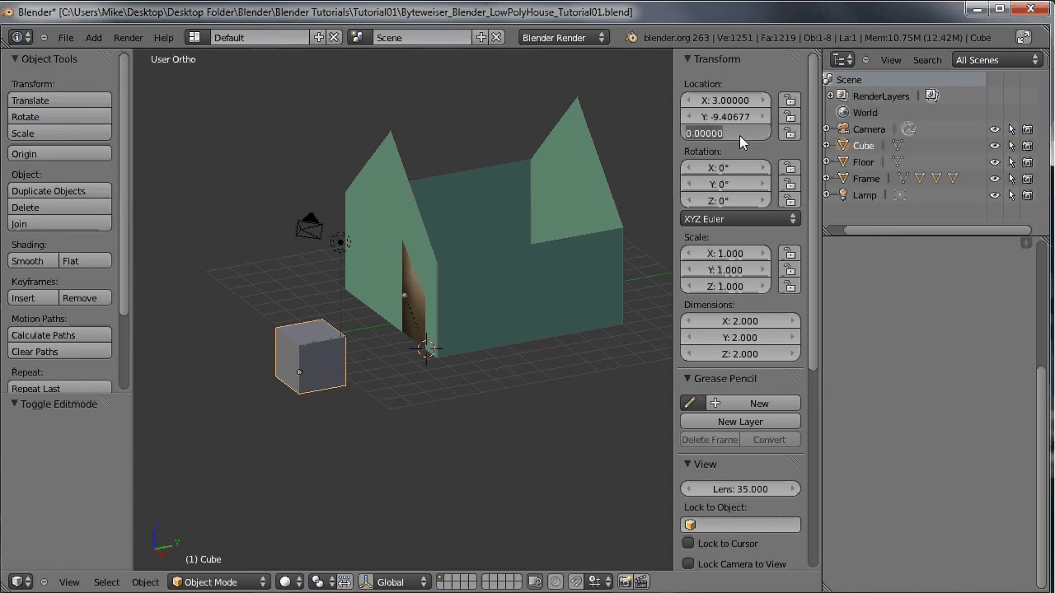
{"action": "type", "text": "8"}
{"action": "key", "text": "Return"}
Set the cube's X location to 0.
{"action": "middle_click_drag", "start_coordinate": [380, 172], "coordinate": [498, 237]}
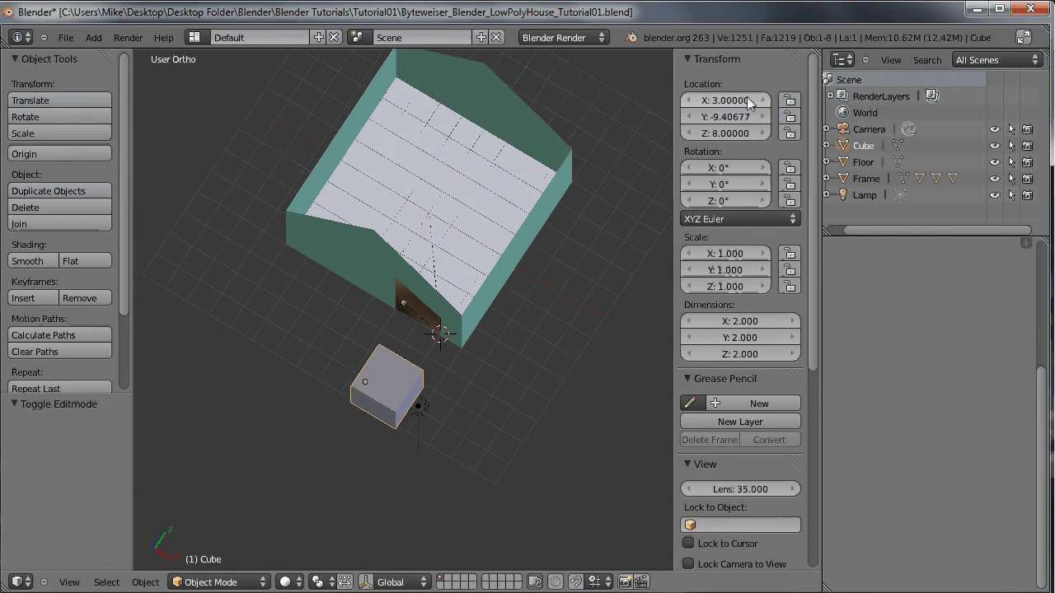
{"action": "left_click", "coordinate": [748, 101]}
{"action": "type", "text": "0"}
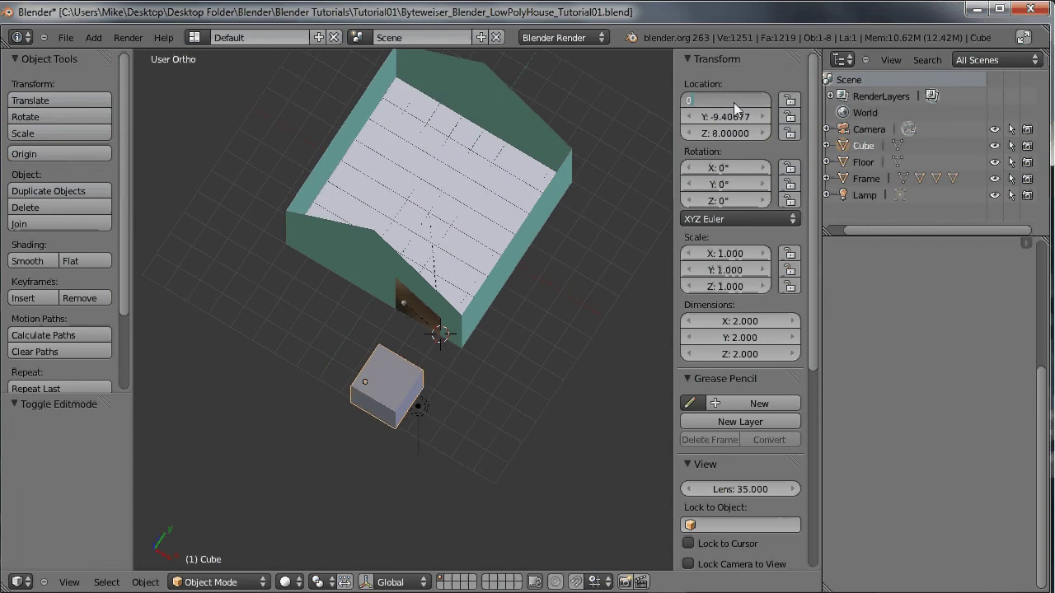
{"action": "key", "text": "Return"}
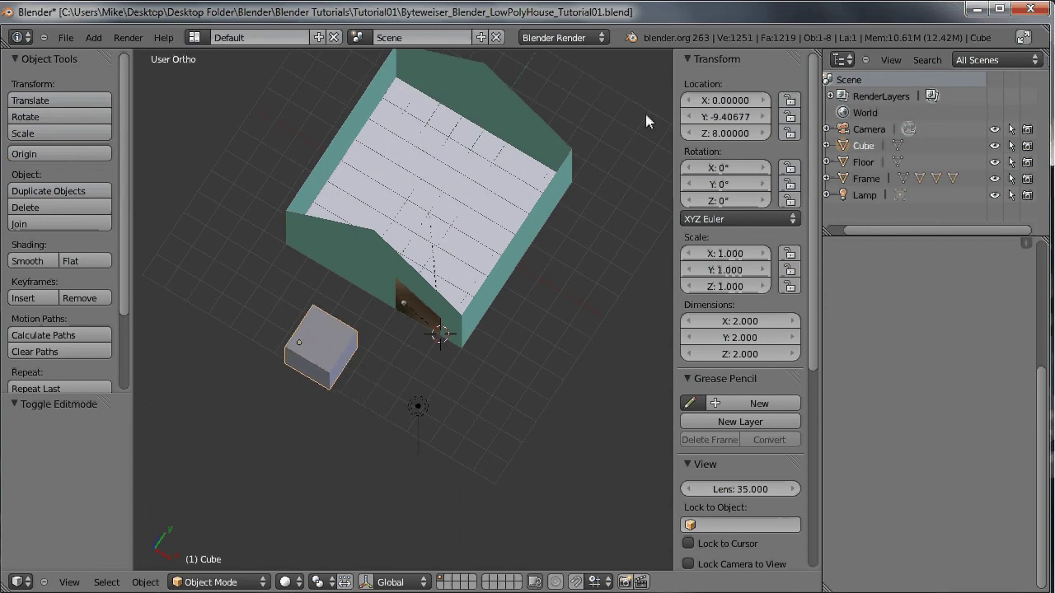
Set the cube's Y location to -4.
{"action": "left_click", "coordinate": [709, 117]}
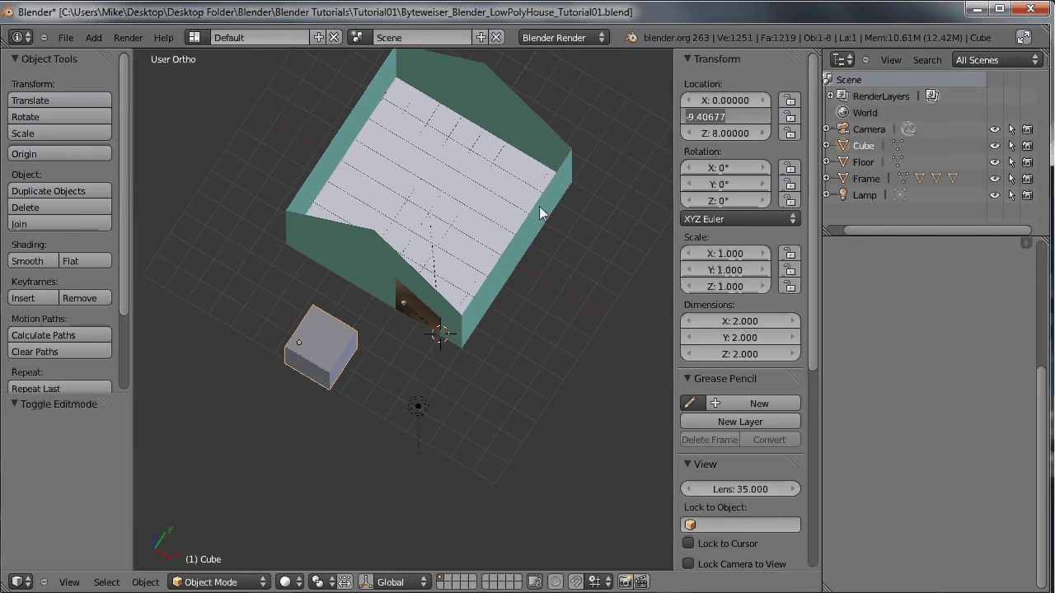
{"action": "type", "text": "-4"}
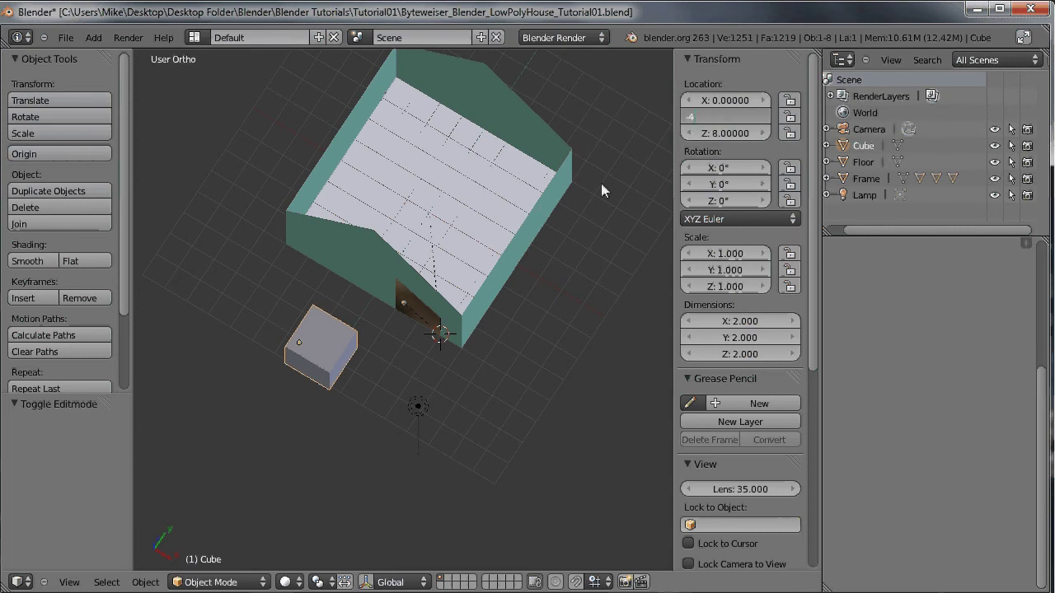
{"action": "key", "text": "Return"}
{"action": "middle_click_drag", "start_coordinate": [601, 183], "coordinate": [608, 128]}
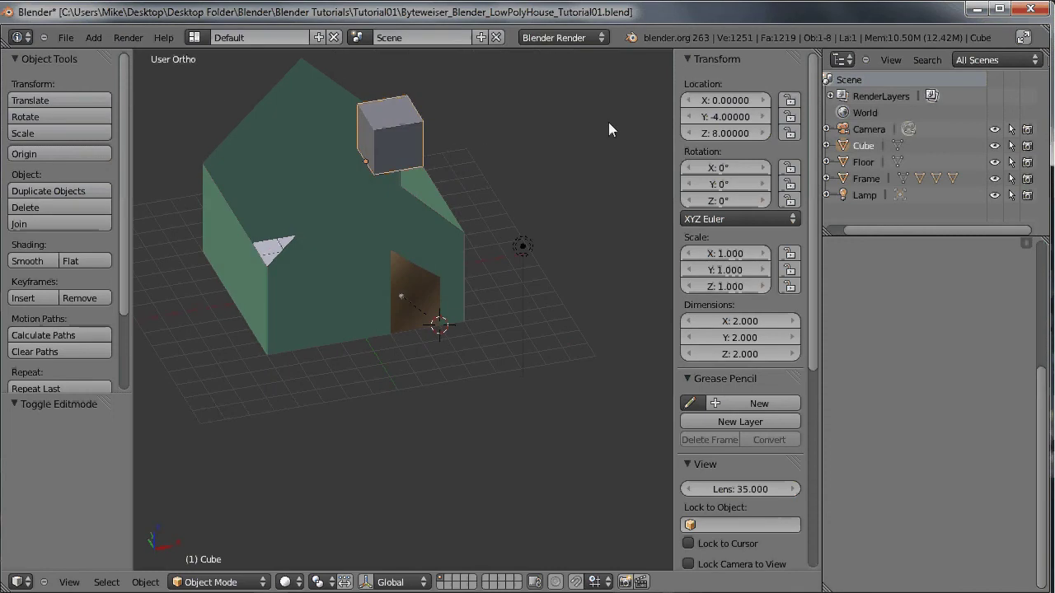
{"action": "key", "text": "KP_4"}
{"action": "middle_click_drag", "start_coordinate": [483, 142], "coordinate": [182, 191]}
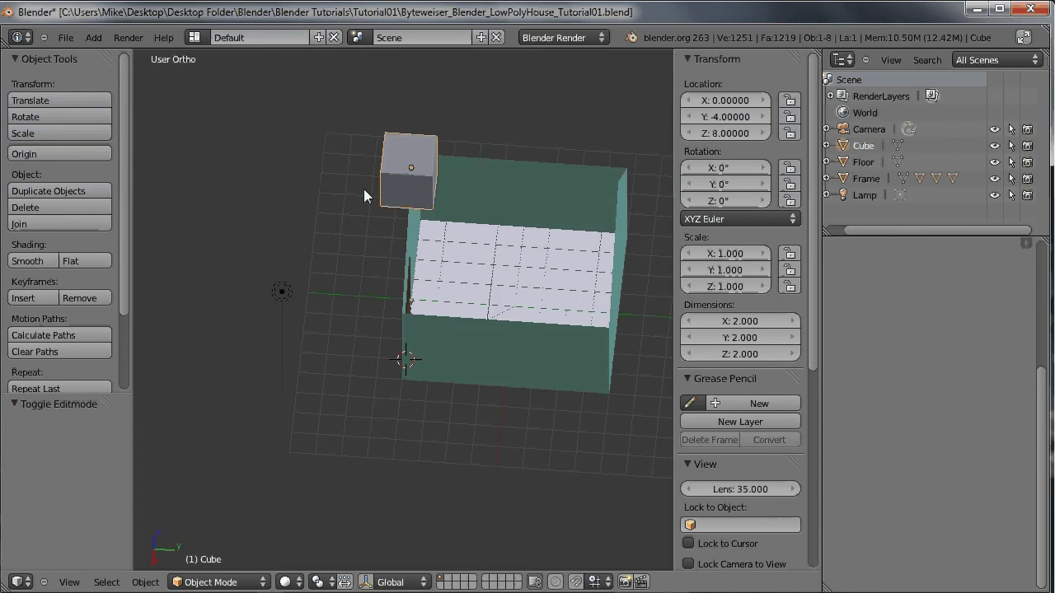
In Edit Mode, select only the cube's face on the positive Y side, towards the back of the house.
{"action": "key", "text": "Tab"}
{"action": "middle_click_drag", "start_coordinate": [389, 184], "coordinate": [386, 158]}
{"action": "key", "text": "a"}
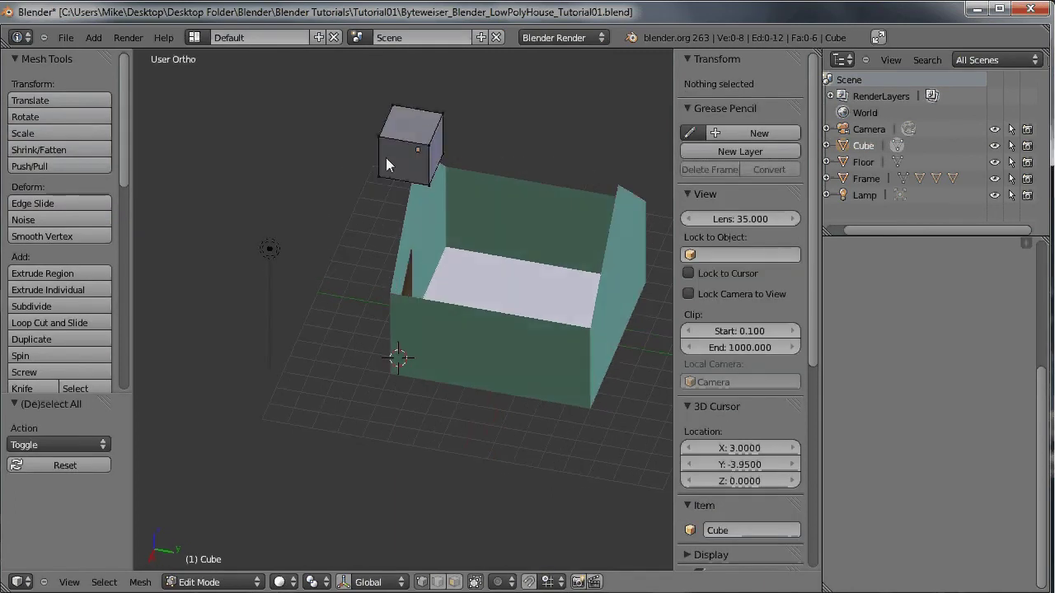
{"action": "right_click", "coordinate": [439, 113]}
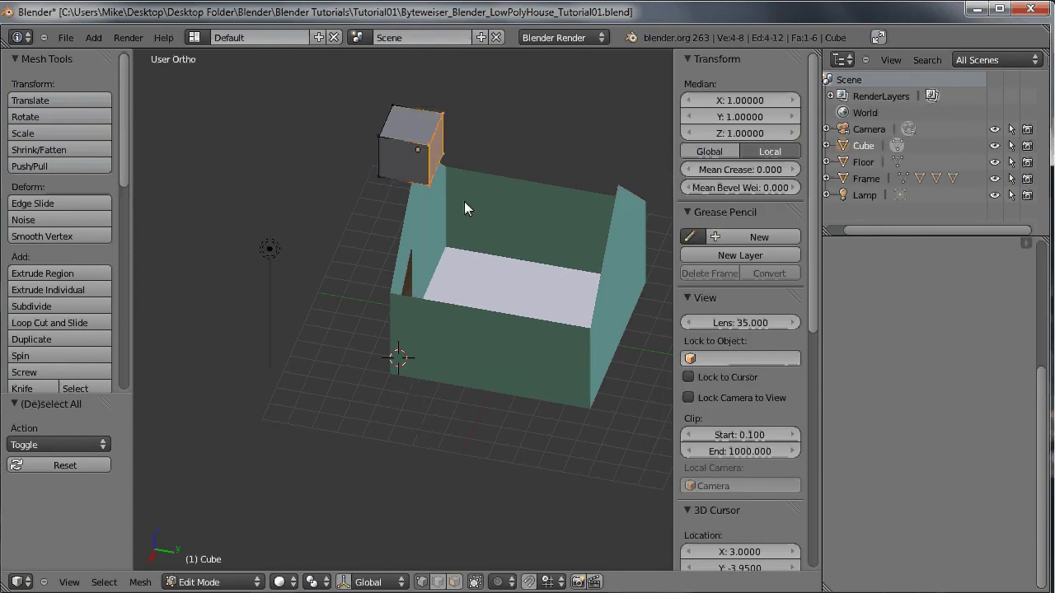
{"action": "middle_click_drag", "start_coordinate": [464, 202], "coordinate": [489, 168]}
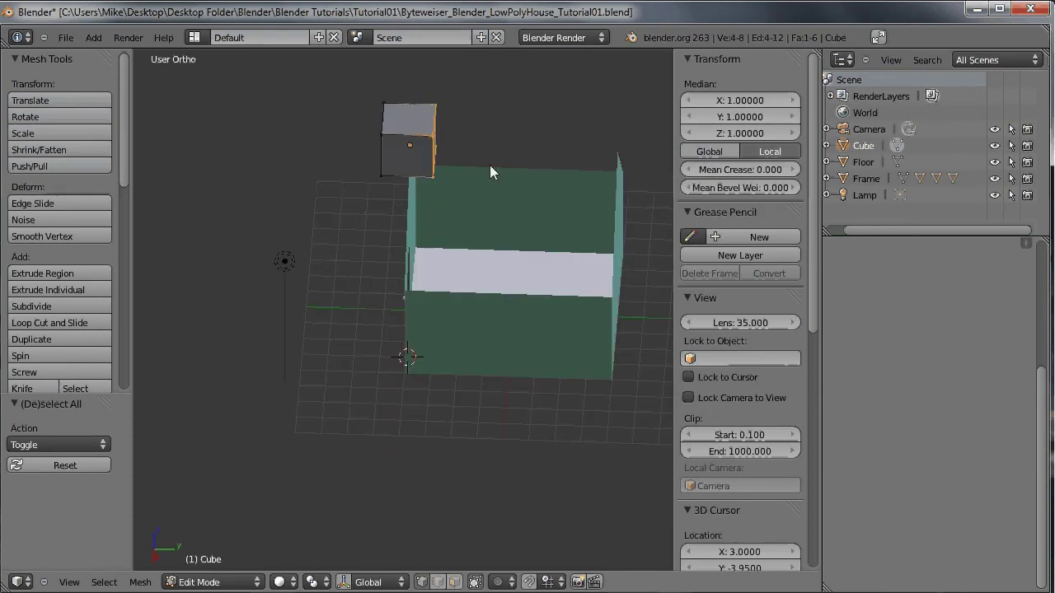
{"action": "key", "text": "g"}
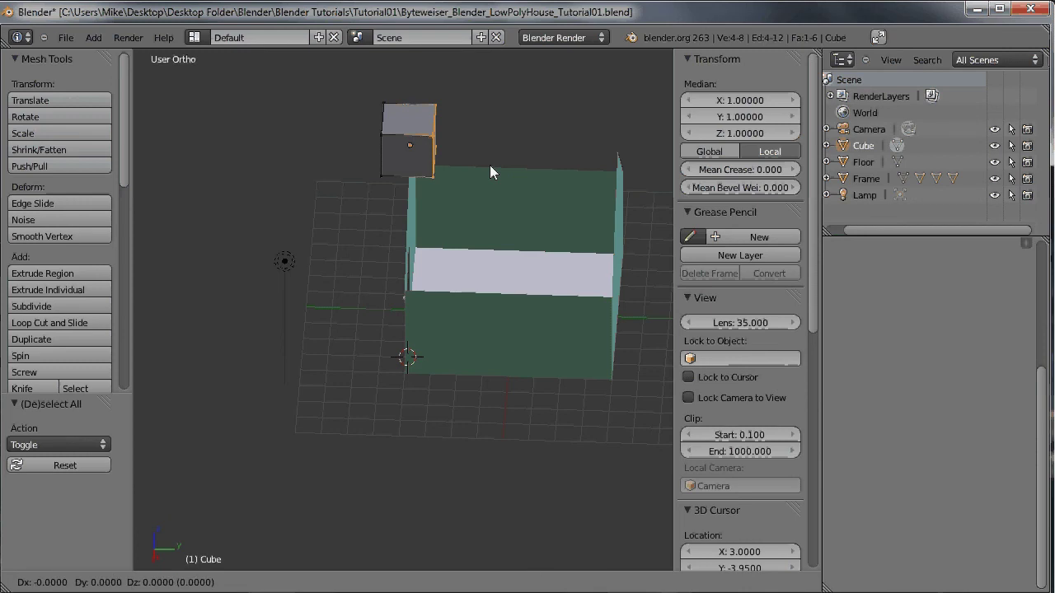
{"action": "key", "text": "y"}
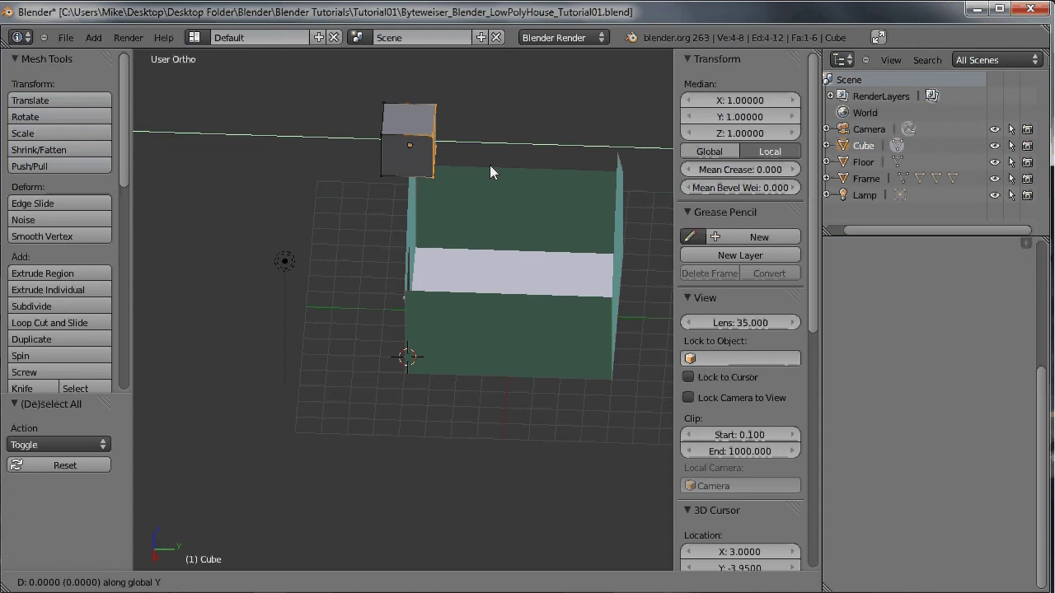
{"action": "type", "text": "7"}
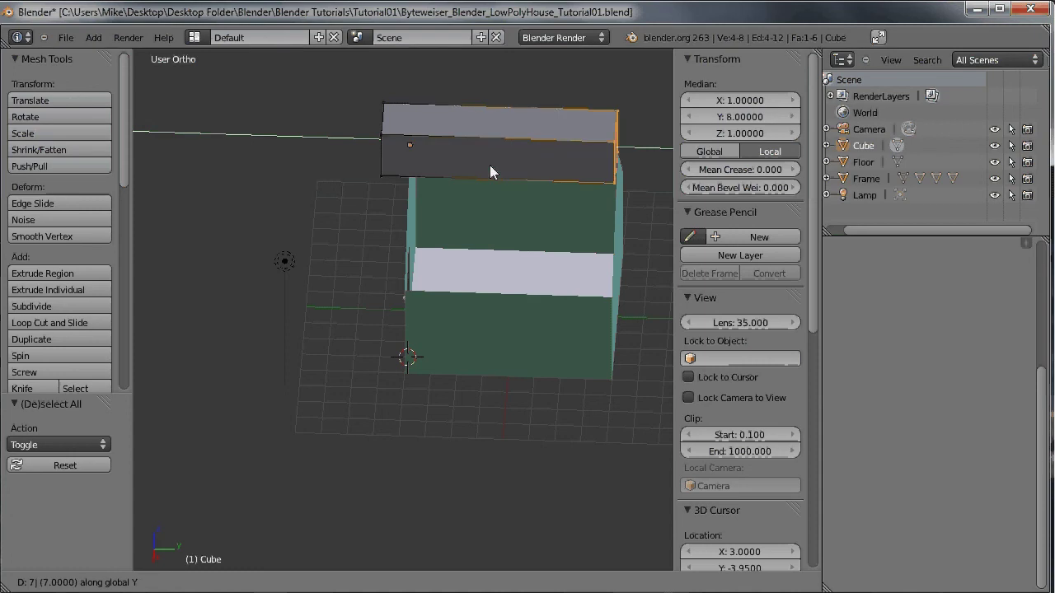
{"action": "key", "text": "Escape"}
Move the selected end face 8 units along the global Y axis to stretch the cube over the length of the house.
{"action": "key", "text": "g"}
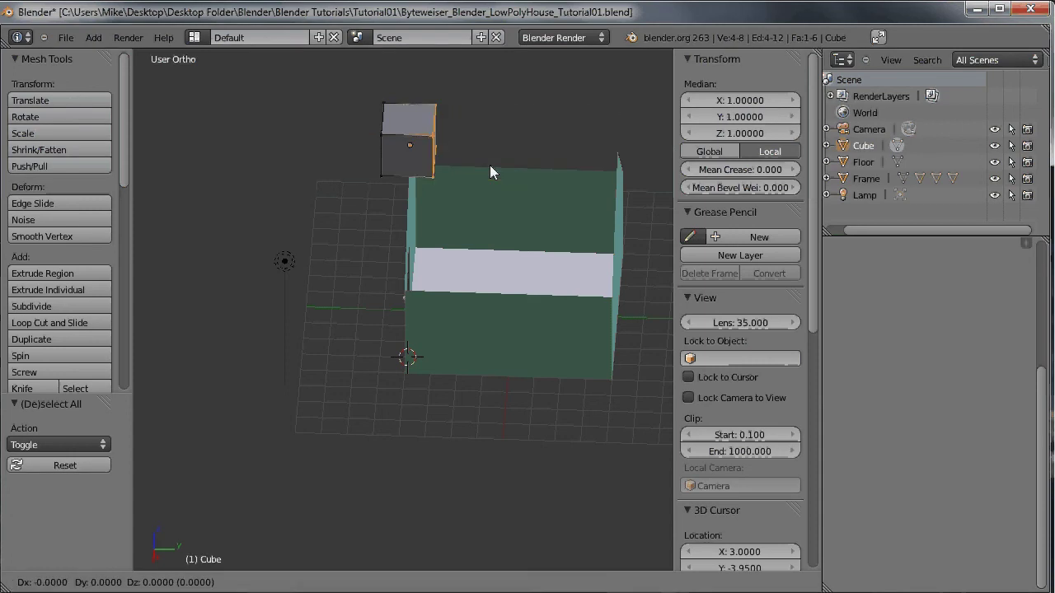
{"action": "type", "text": "y"}
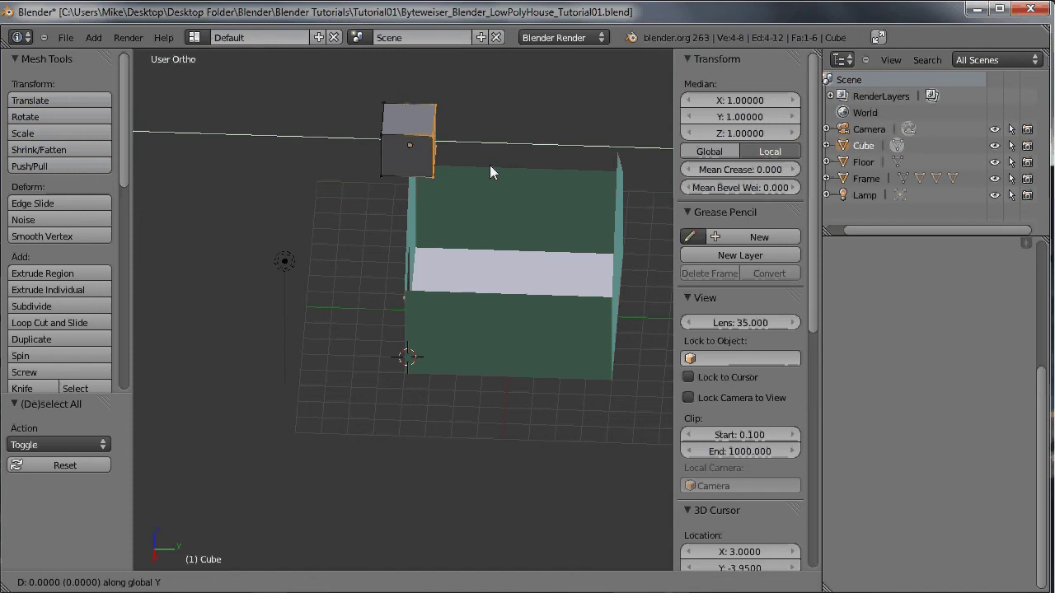
{"action": "type", "text": "8"}
{"action": "key", "text": "Return"}
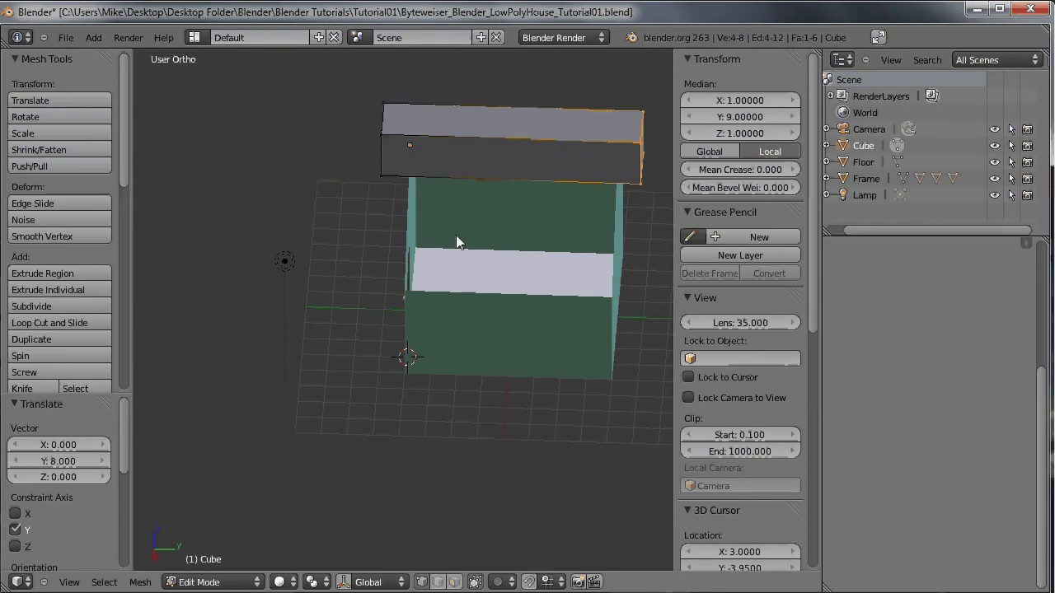
Select the stretched block's long side face at positive X and move it 3 units along the global X axis.
{"action": "middle_click_drag", "start_coordinate": [456, 235], "coordinate": [521, 141]}
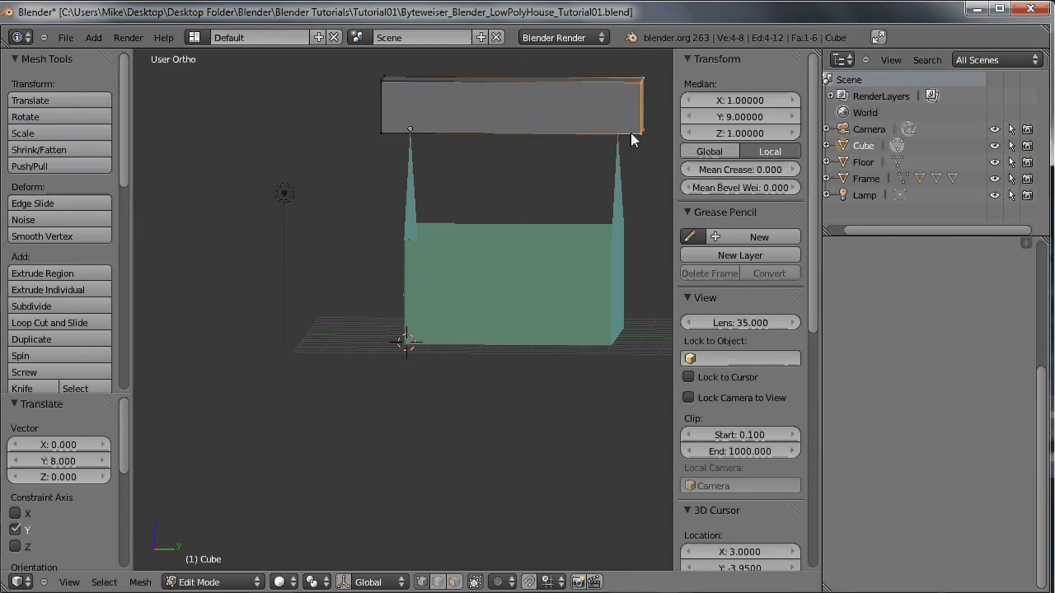
{"action": "middle_click_drag", "start_coordinate": [484, 120], "coordinate": [388, 135]}
{"action": "key", "text": "a"}
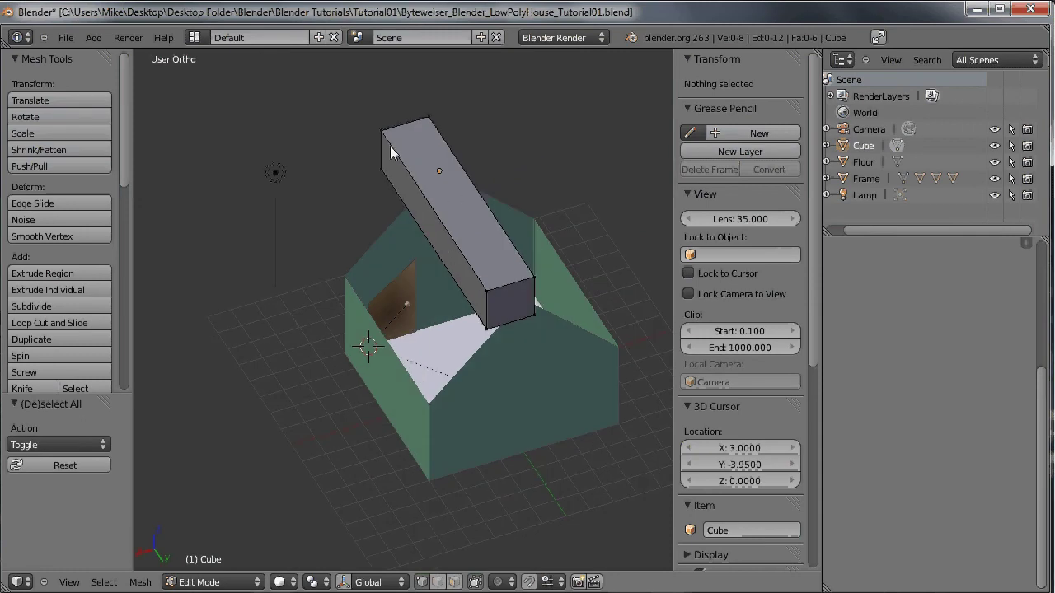
{"action": "right_click", "coordinate": [377, 147]}
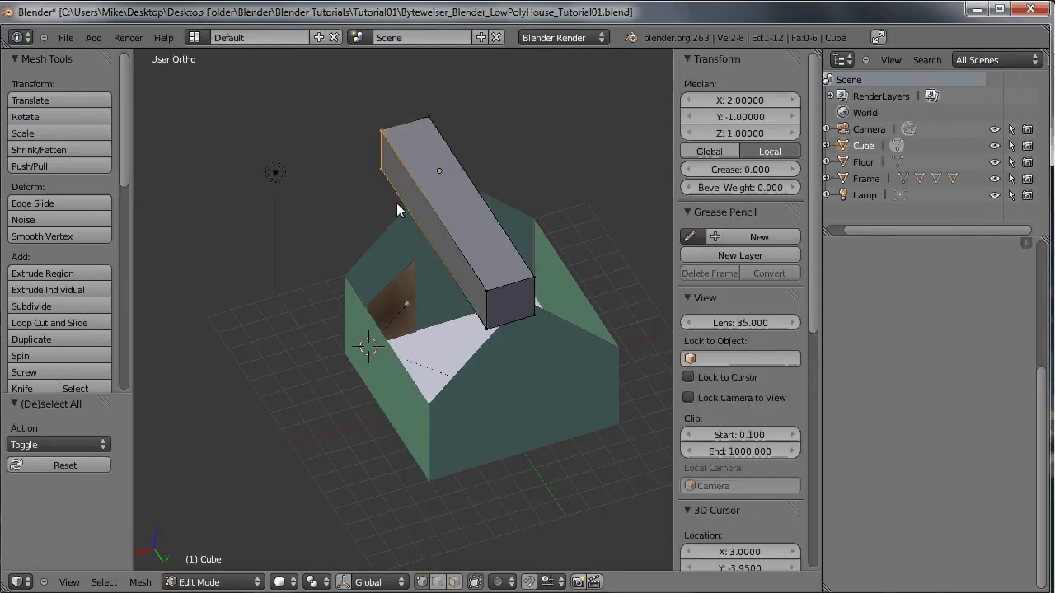
{"action": "right_click", "coordinate": [482, 332], "text": "shift"}
{"action": "middle_click_drag", "start_coordinate": [481, 331], "coordinate": [798, 247]}
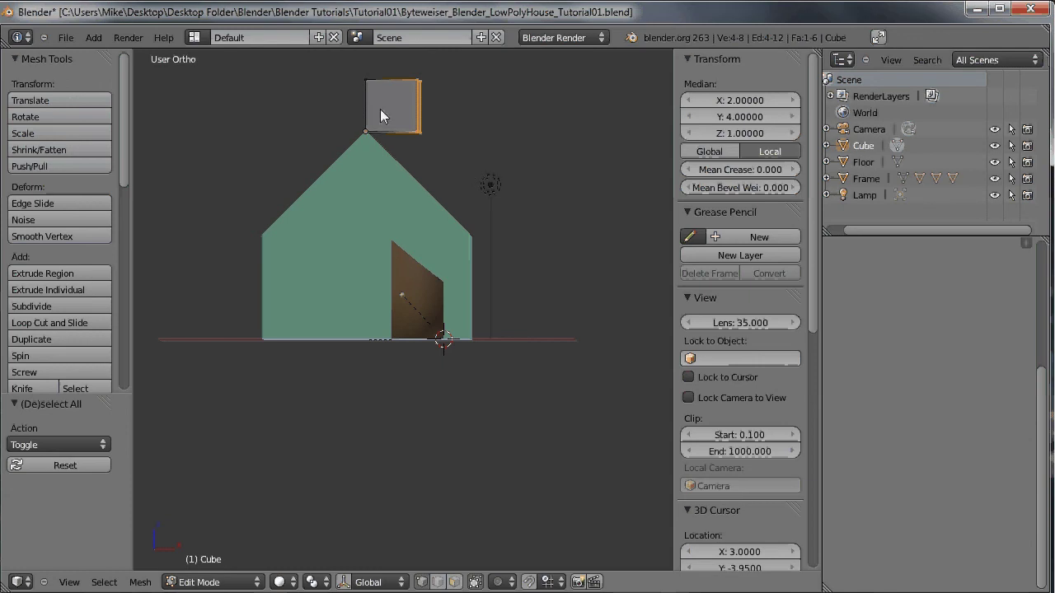
{"action": "mouse_move", "coordinate": [380, 109]}
{"action": "middle_mouse_down"}
{"action": "mouse_move", "coordinate": [351, 156]}
{"action": "mouse_move", "coordinate": [387, 116]}
{"action": "mouse_move", "coordinate": [380, 111]}
{"action": "middle_mouse_up"}
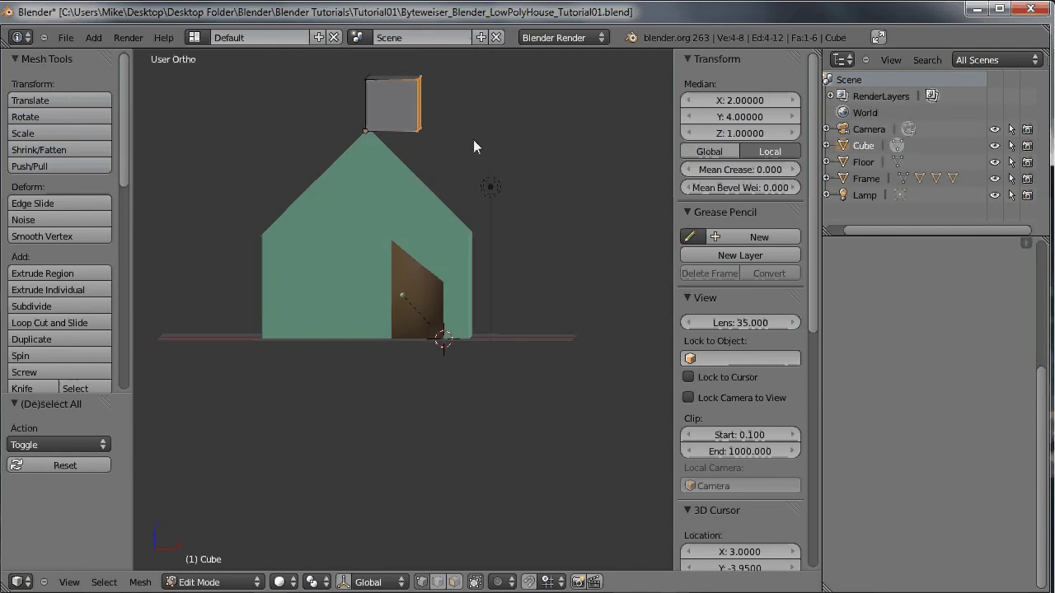
{"action": "key", "text": "g"}
{"action": "key", "text": "x"}
{"action": "key", "text": "3"}
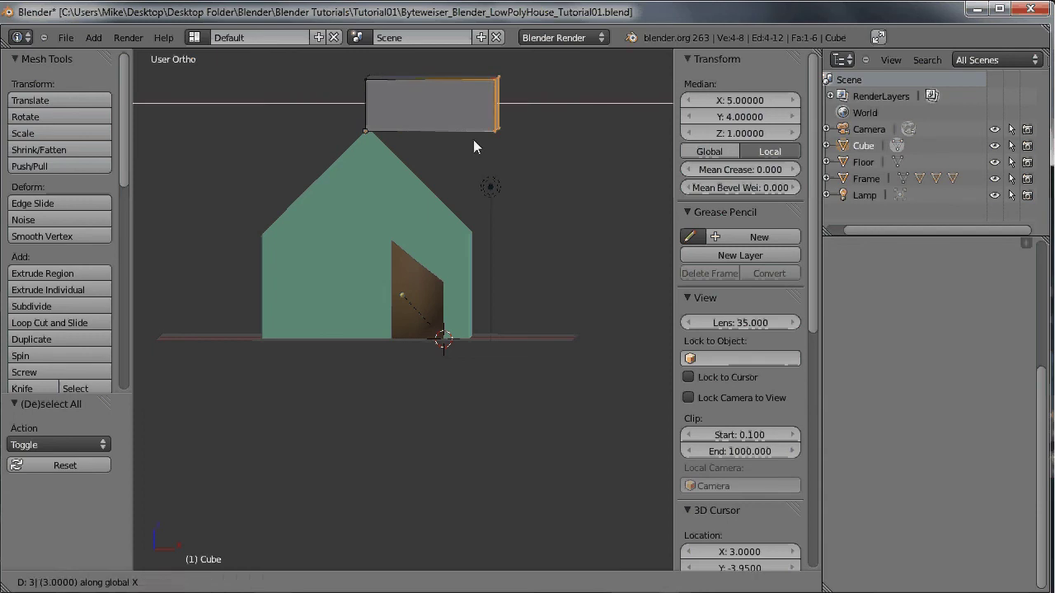
{"action": "key", "text": "Return"}
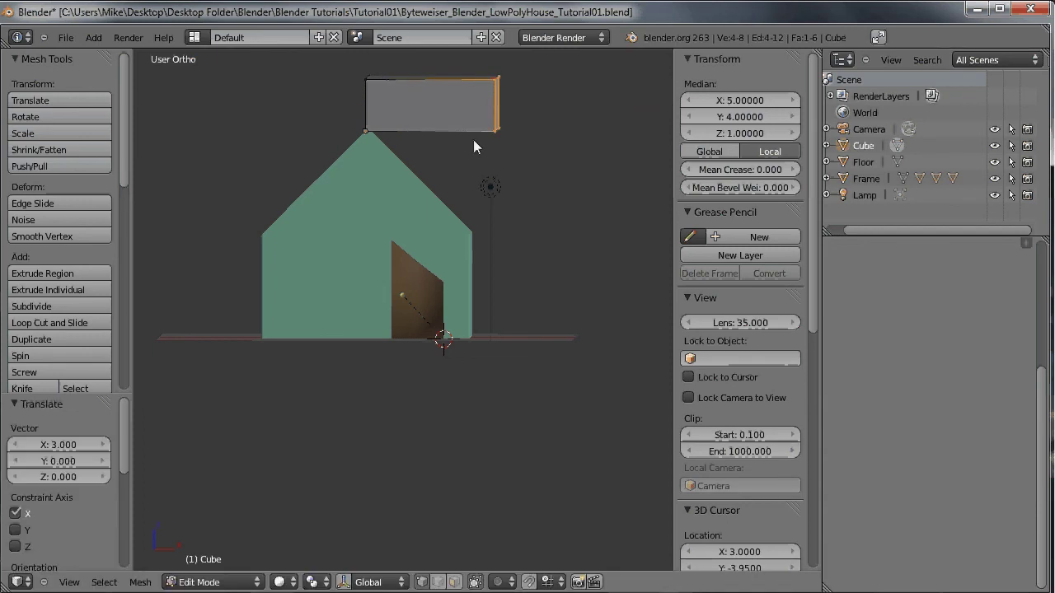
Move the selected side face -4 units along the global Z axis to slope the block down the gable.
{"action": "key", "text": "g"}
{"action": "key", "text": "z"}
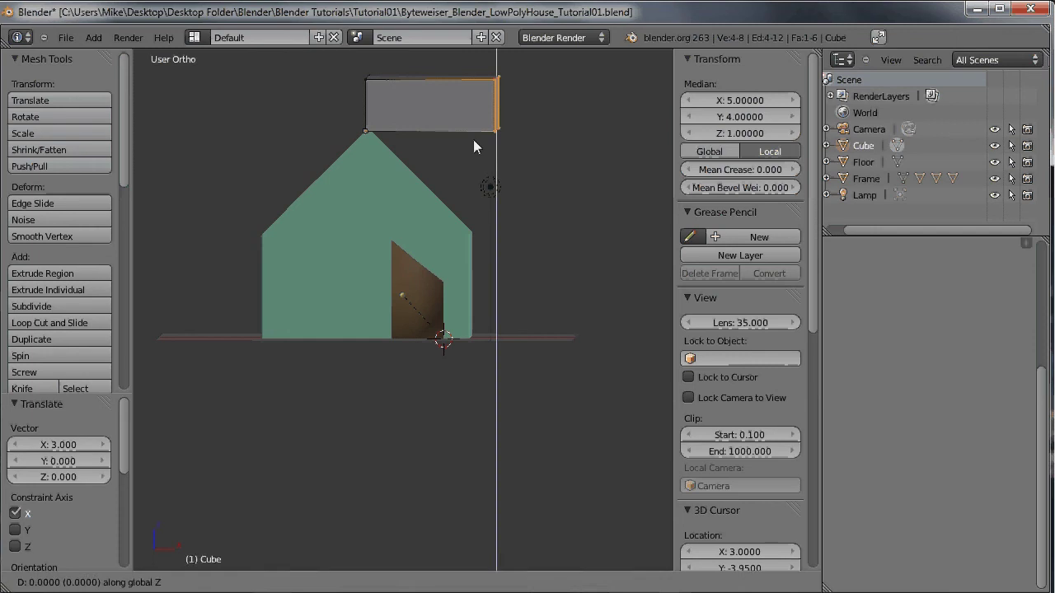
{"action": "key", "text": "minus"}
{"action": "key", "text": "4"}
{"action": "key", "text": "Return"}
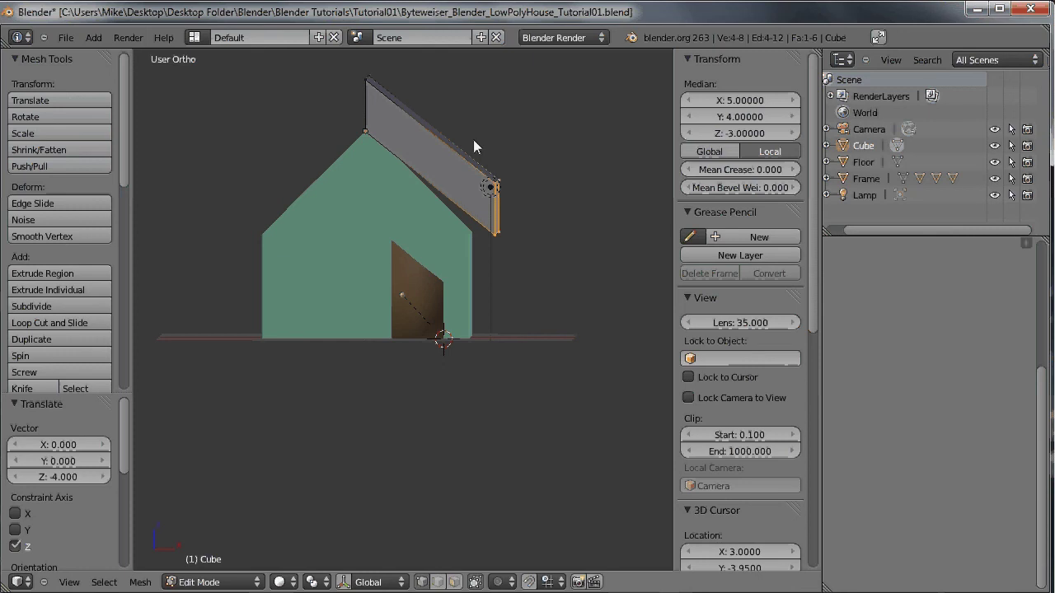
Move the selected side face -1 unit along the global X axis to match the block to the roof slope.
{"action": "key", "text": "g"}
{"action": "key", "text": "x"}
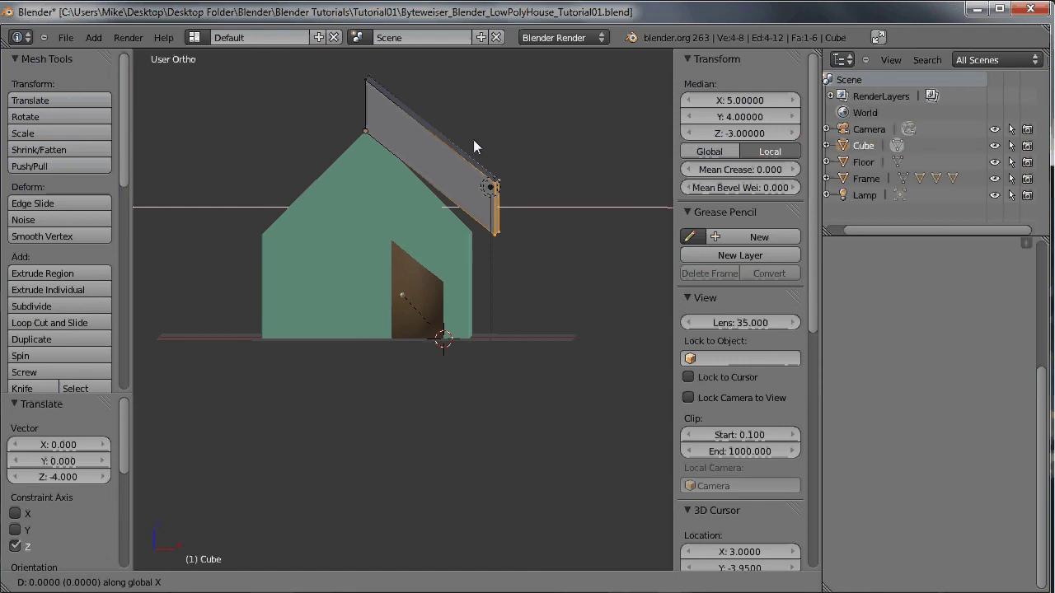
{"action": "key", "text": "minus"}
{"action": "key", "text": "1"}
{"action": "key", "text": "Return"}
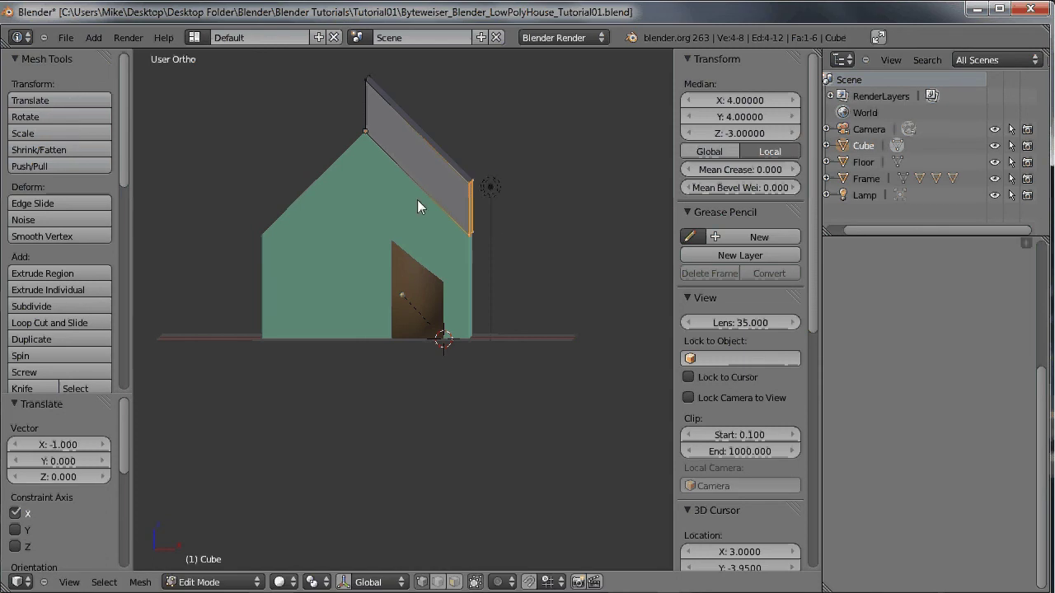
Move the selected lower side face 0.5 units outward along the global X axis for the roof overhang.
{"action": "mouse_move", "coordinate": [417, 199]}
{"action": "middle_mouse_down"}
{"action": "mouse_move", "coordinate": [342, 182]}
{"action": "mouse_move", "coordinate": [213, 192]}
{"action": "mouse_move", "coordinate": [378, 265]}
{"action": "mouse_move", "coordinate": [454, 196]}
{"action": "mouse_move", "coordinate": [417, 197]}
{"action": "middle_mouse_up"}
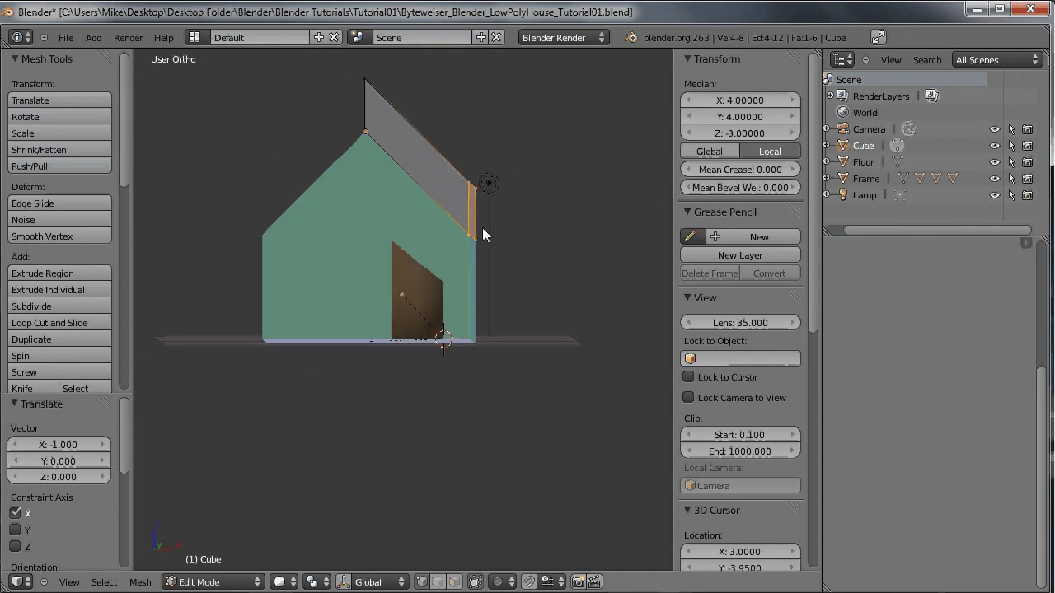
{"action": "middle_click_drag", "start_coordinate": [474, 233], "coordinate": [477, 235]}
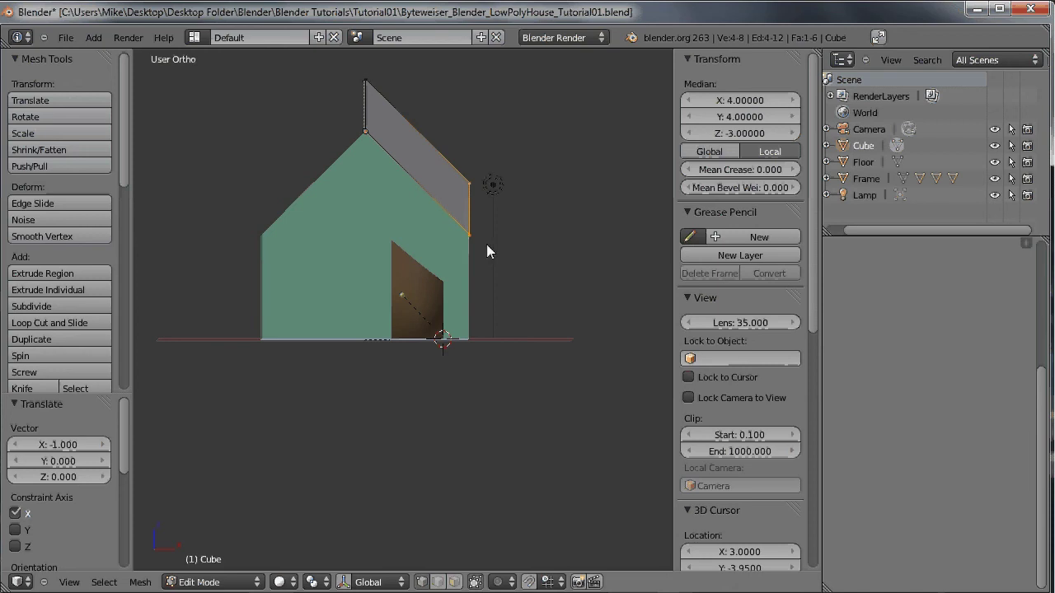
{"action": "middle_click_drag", "start_coordinate": [487, 244], "coordinate": [454, 238]}
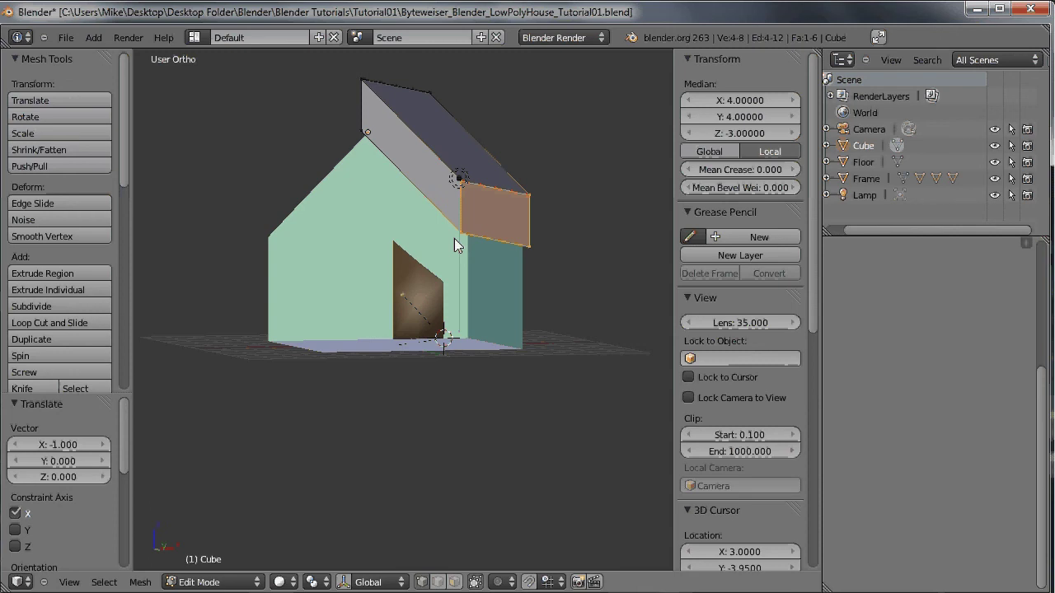
{"action": "key", "text": "g"}
{"action": "key", "text": "x"}
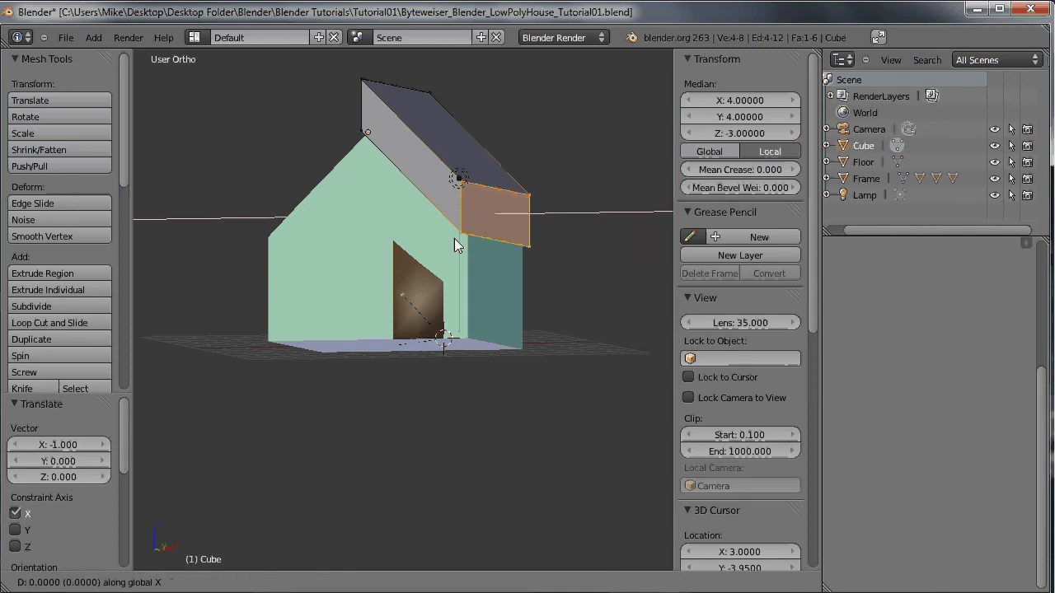
{"action": "type", "text": ".5"}
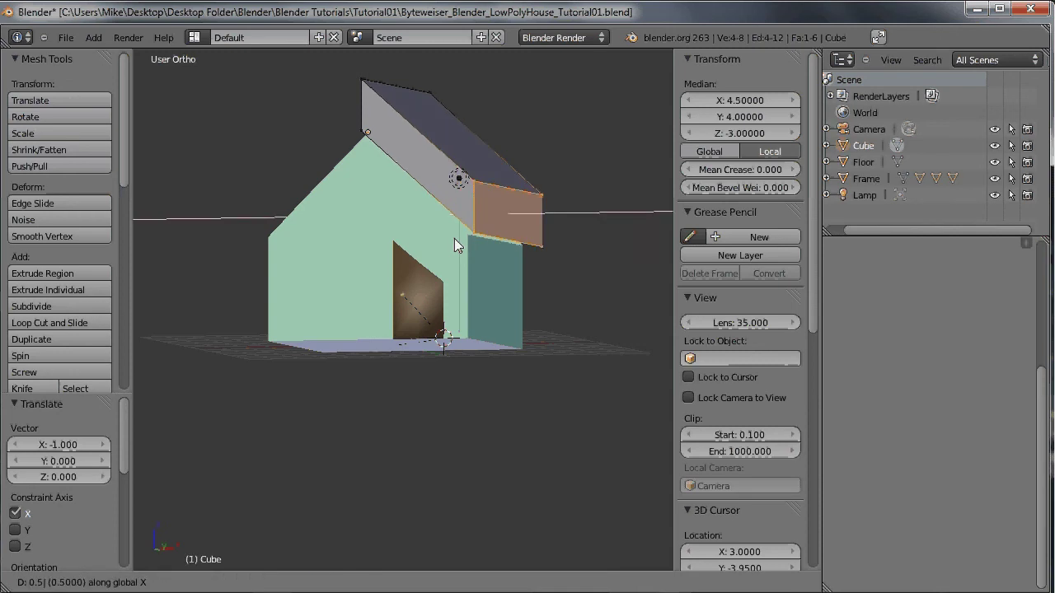
{"action": "key", "text": "Return"}
Move the selected lower side face -0.5 units along the global Z axis to keep the overhang on the roof slope.
{"action": "type", "text": "gz"}
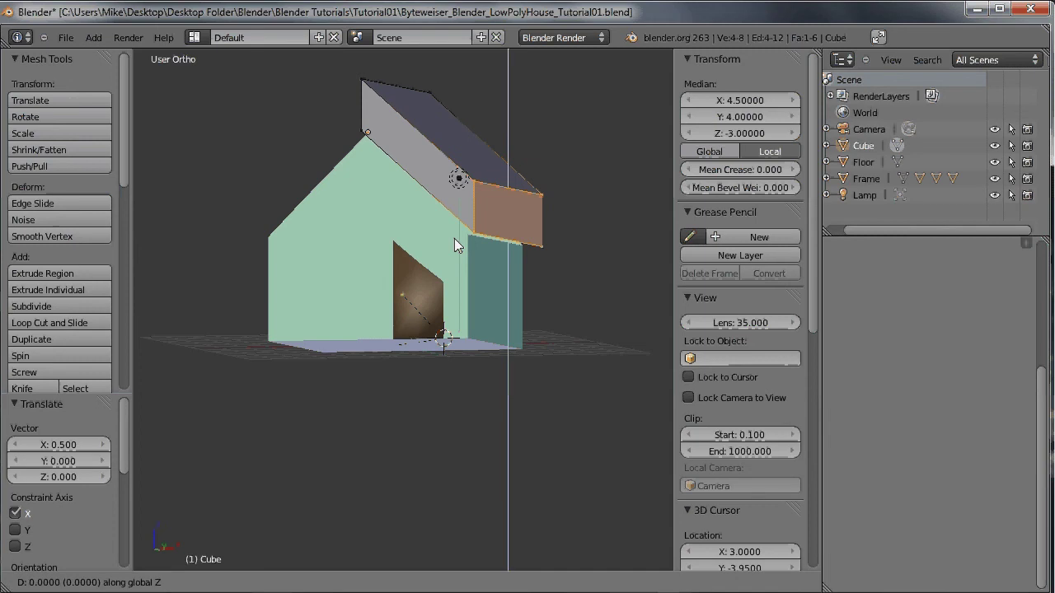
{"action": "type", "text": "0"}
{"action": "type", "text": "-.5"}
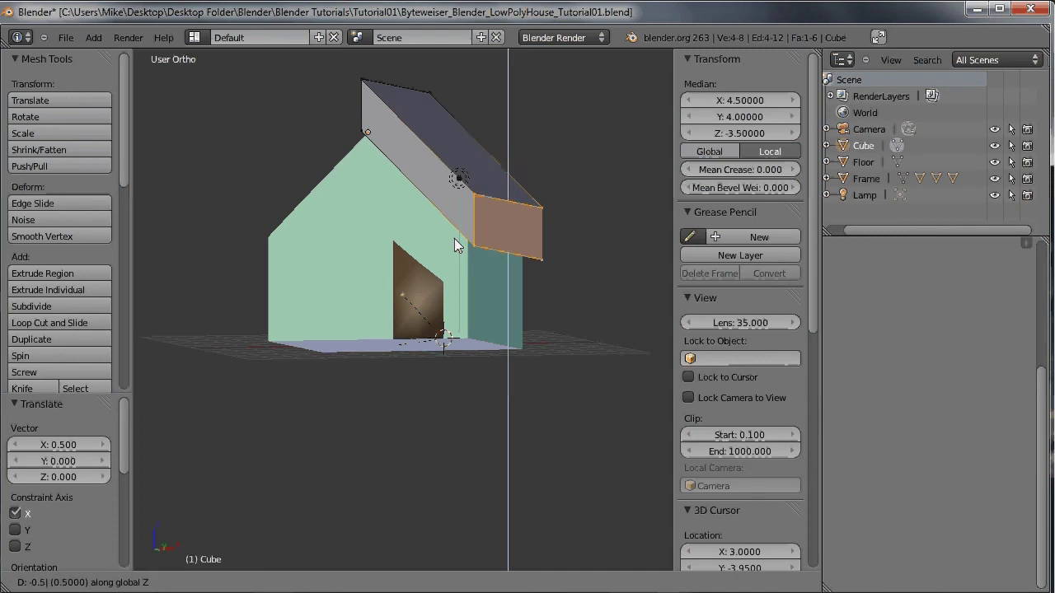
{"action": "key", "text": "Return"}
Move the two upper corner vertices of the roof overhang's end face 0.5 units outward along the global X axis.
{"action": "middle_click_drag", "start_coordinate": [421, 223], "coordinate": [471, 204]}
{"action": "right_click", "coordinate": [470, 204]}
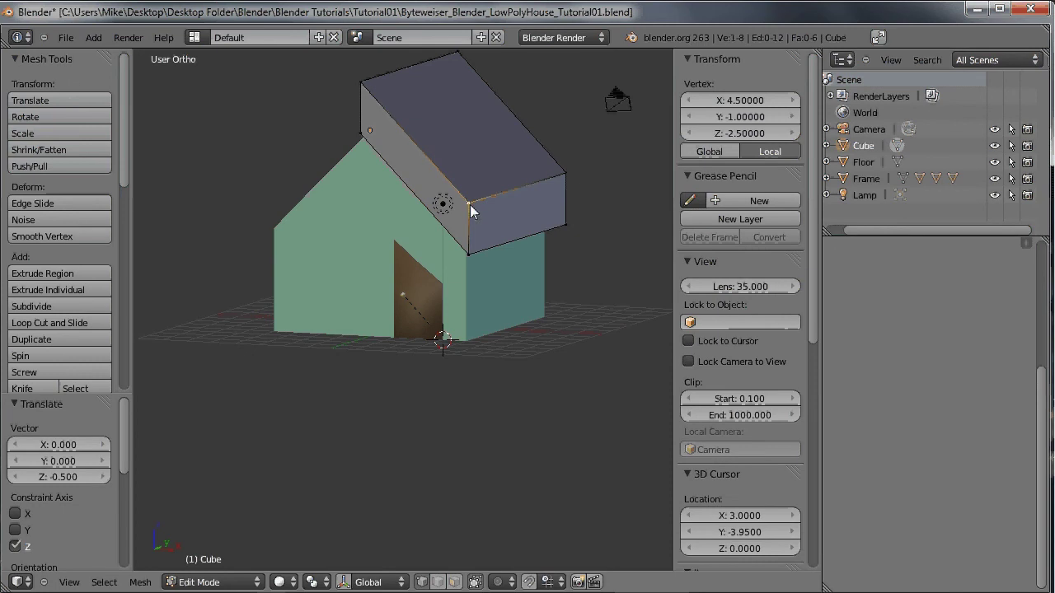
{"action": "right_click", "coordinate": [566, 175], "text": "shift"}
{"action": "middle_click_drag", "start_coordinate": [565, 175], "coordinate": [602, 167]}
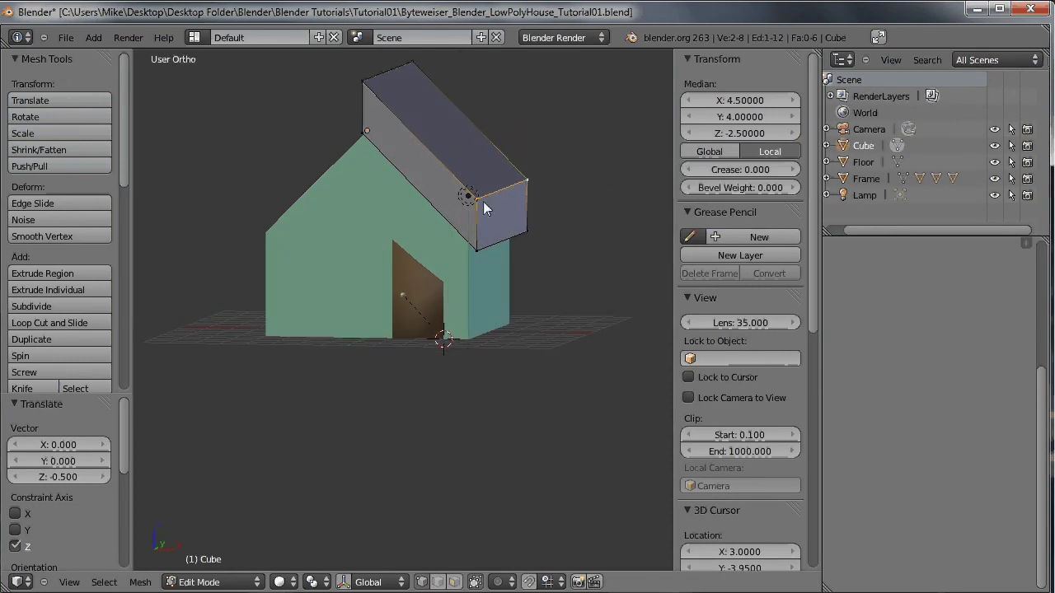
{"action": "middle_click_drag", "start_coordinate": [508, 212], "coordinate": [539, 188]}
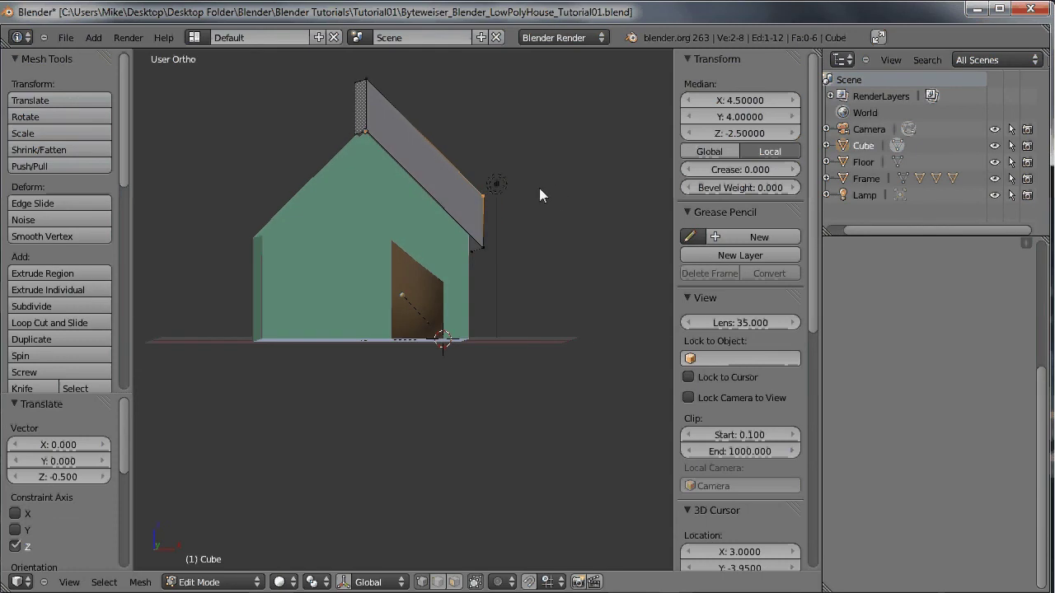
{"action": "type", "text": "gx"}
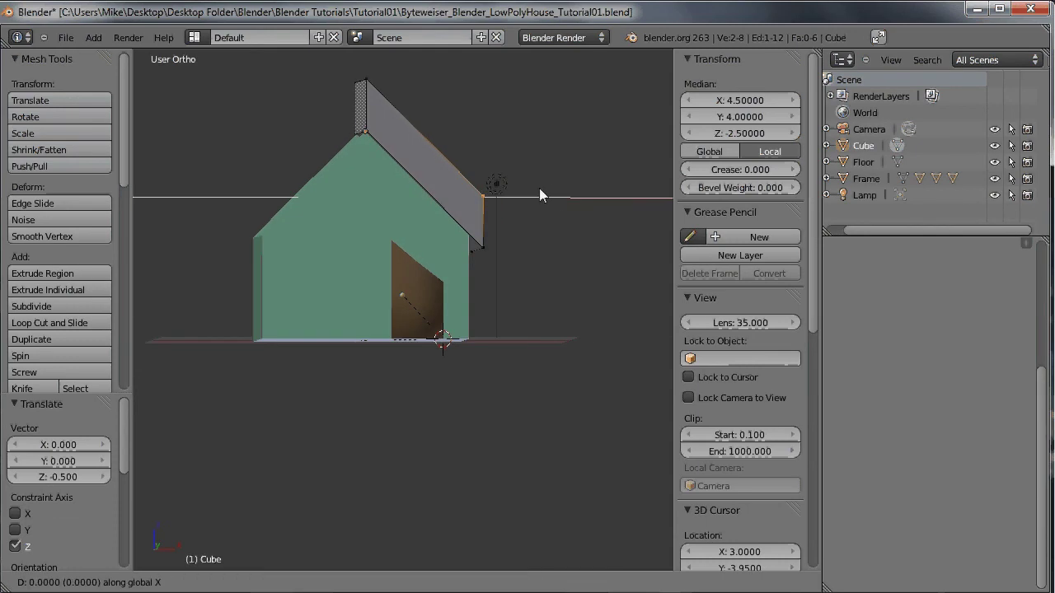
{"action": "type", "text": "0.5"}
{"action": "key", "text": "Return"}
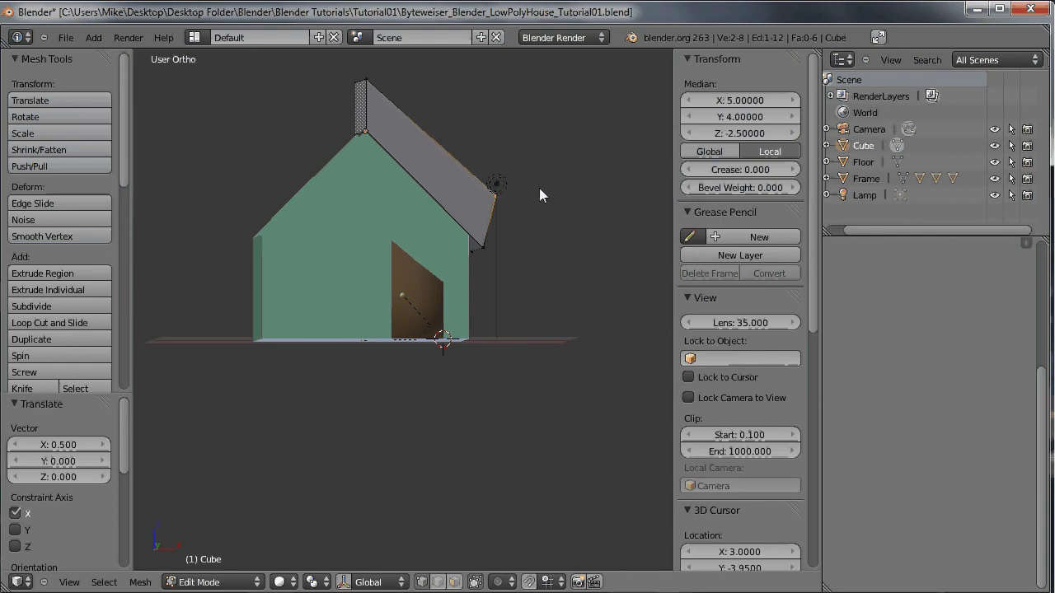
Move the two selected overhang vertices -0.5 units along the global Z axis to realign them with the roof slope.
{"action": "type", "text": "gz"}
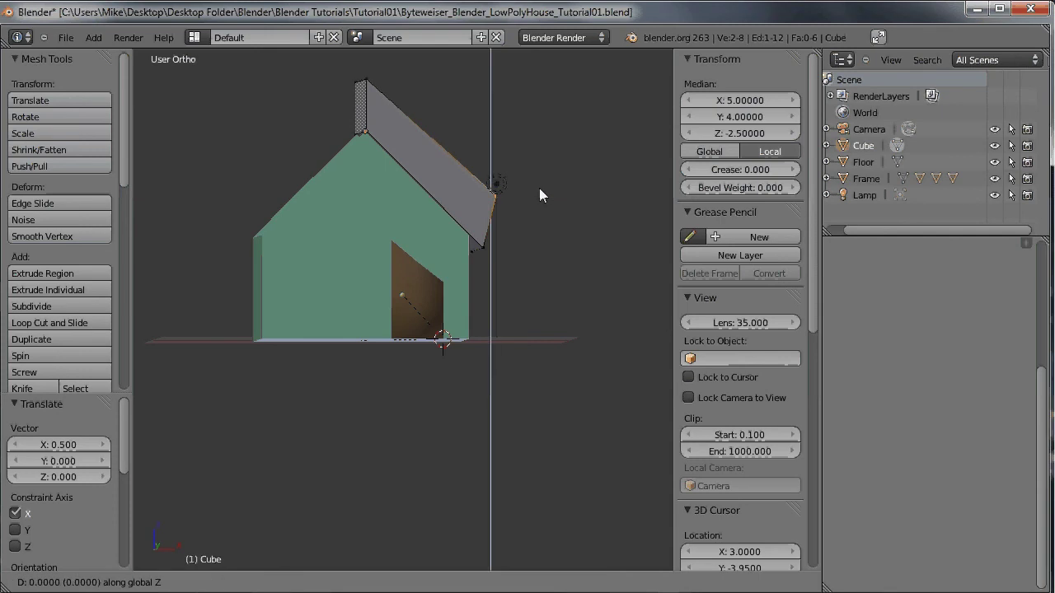
{"action": "type", "text": "0."}
{"action": "type", "text": "5-"}
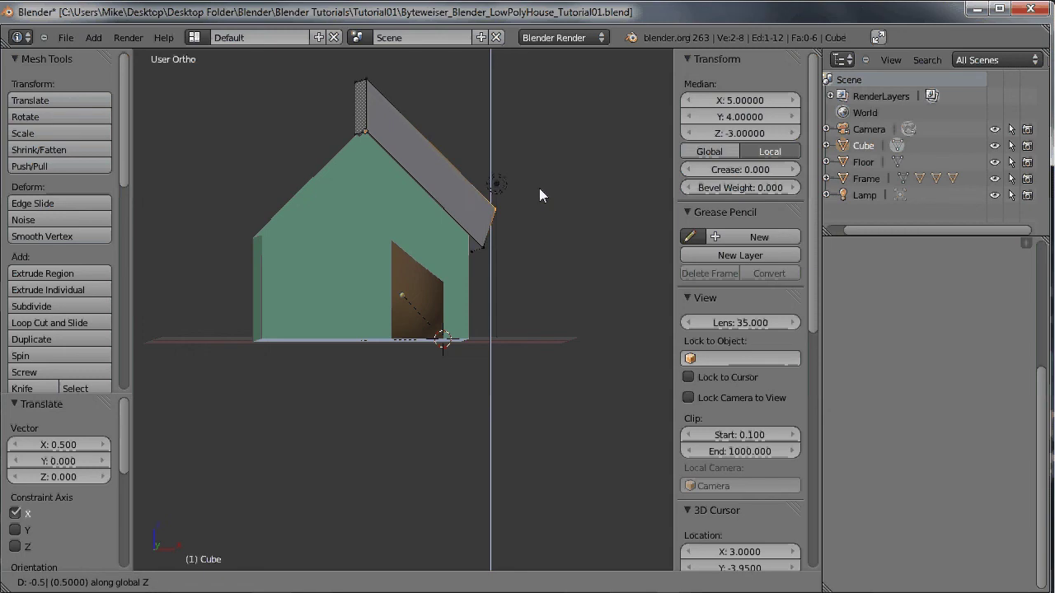
{"action": "key", "text": "Return"}
{"action": "middle_click_drag", "start_coordinate": [539, 188], "coordinate": [489, 190]}
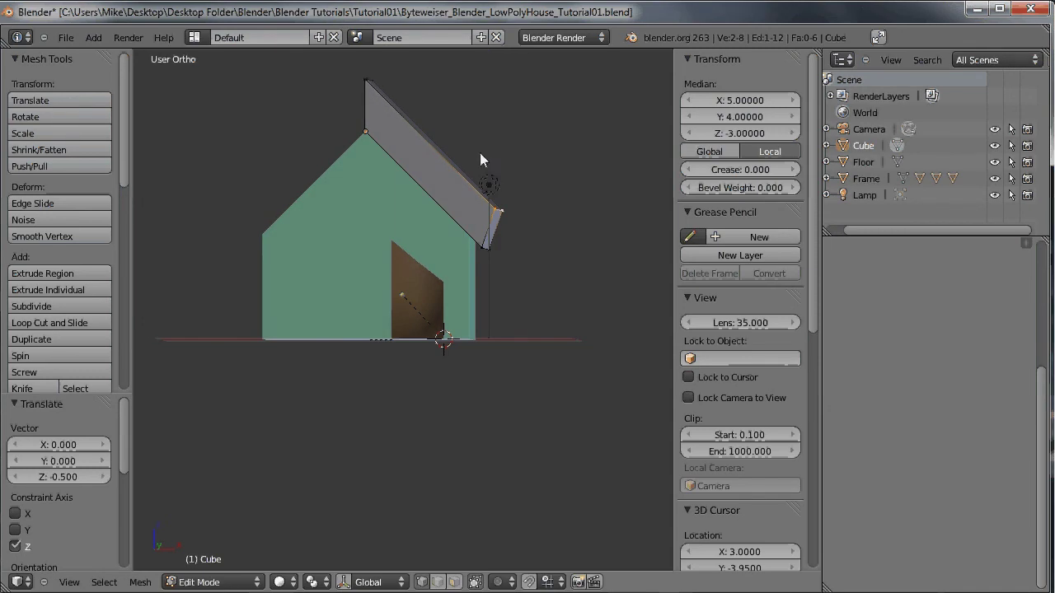
Delete only the inner face at the ridge of the roof half and return to Object Mode.
{"action": "middle_click_drag", "start_coordinate": [480, 153], "coordinate": [600, 184]}
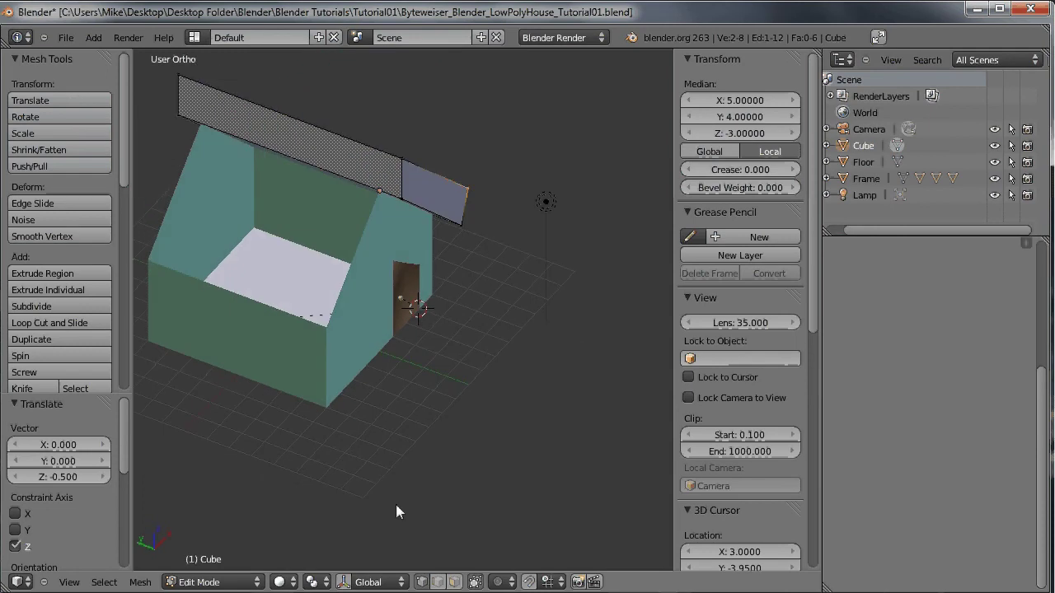
{"action": "left_click", "coordinate": [454, 582]}
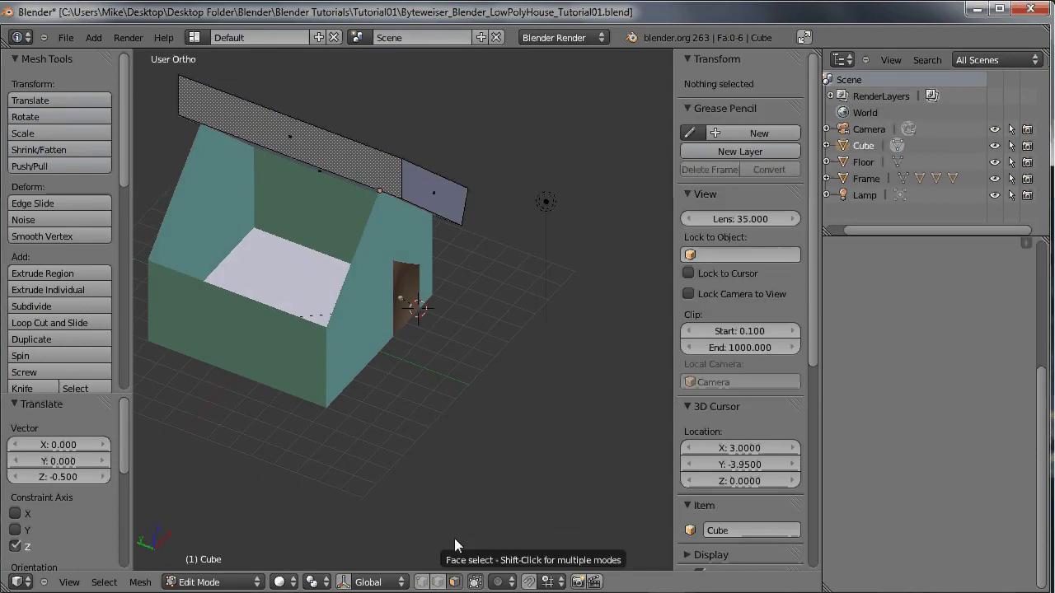
{"action": "right_click", "coordinate": [289, 138]}
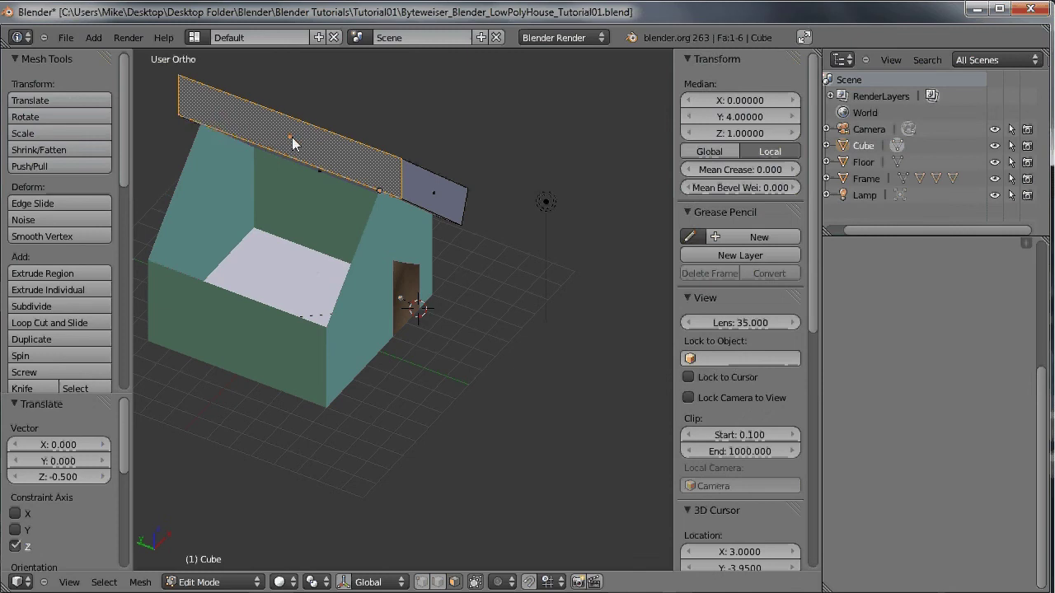
{"action": "key", "text": "x"}
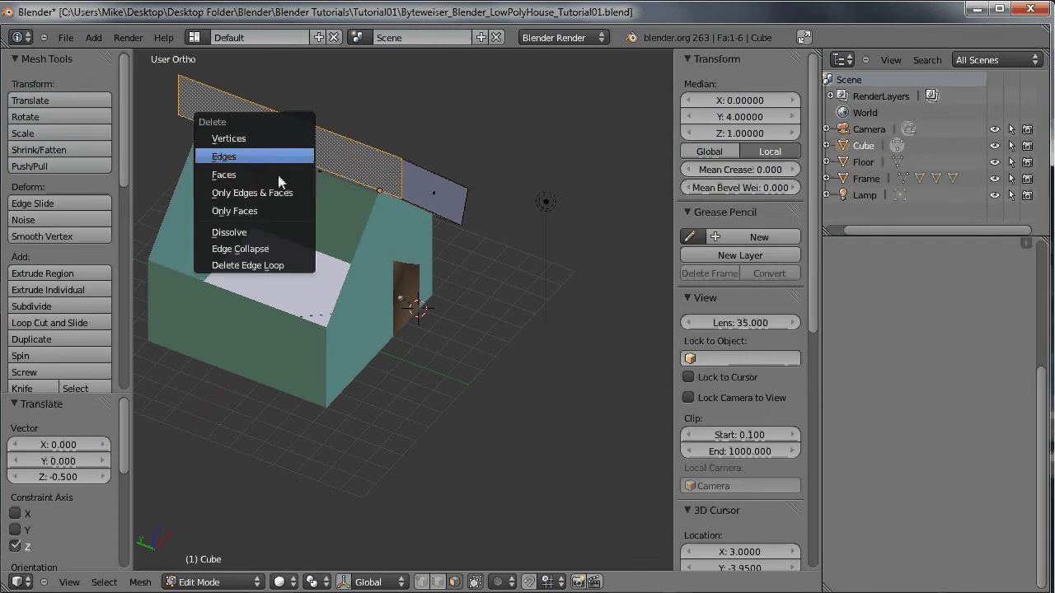
{"action": "left_click", "coordinate": [268, 210]}
{"action": "middle_click_drag", "start_coordinate": [319, 175], "coordinate": [348, 154]}
{"action": "key", "text": "Tab"}
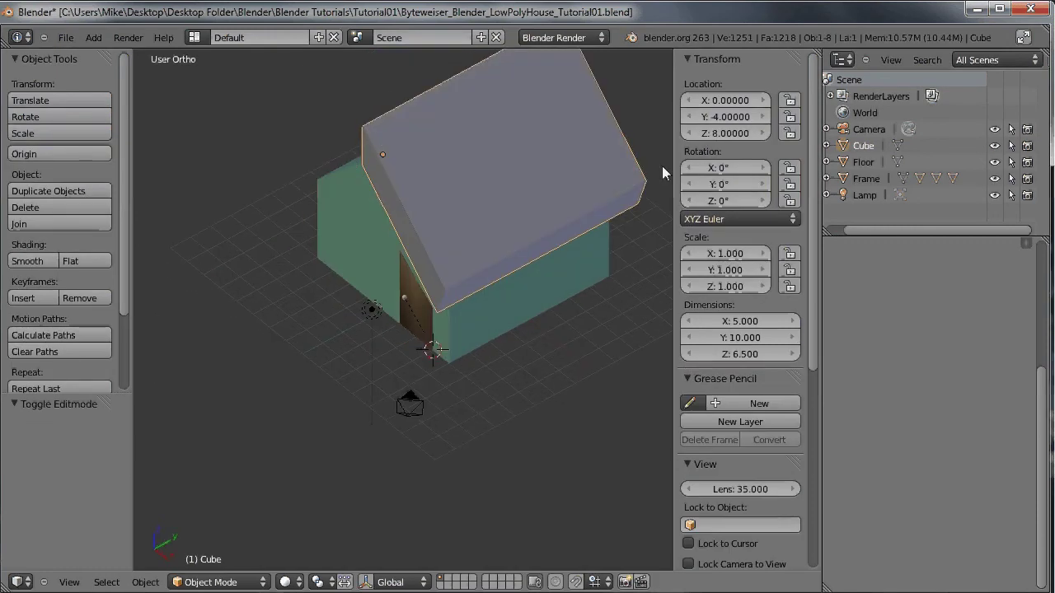
Add a Mirror modifier on the X axis to the roof half to create the opposite side.
{"action": "scroll", "coordinate": [1006, 252], "scroll_direction": "up", "scroll_amount": 3}
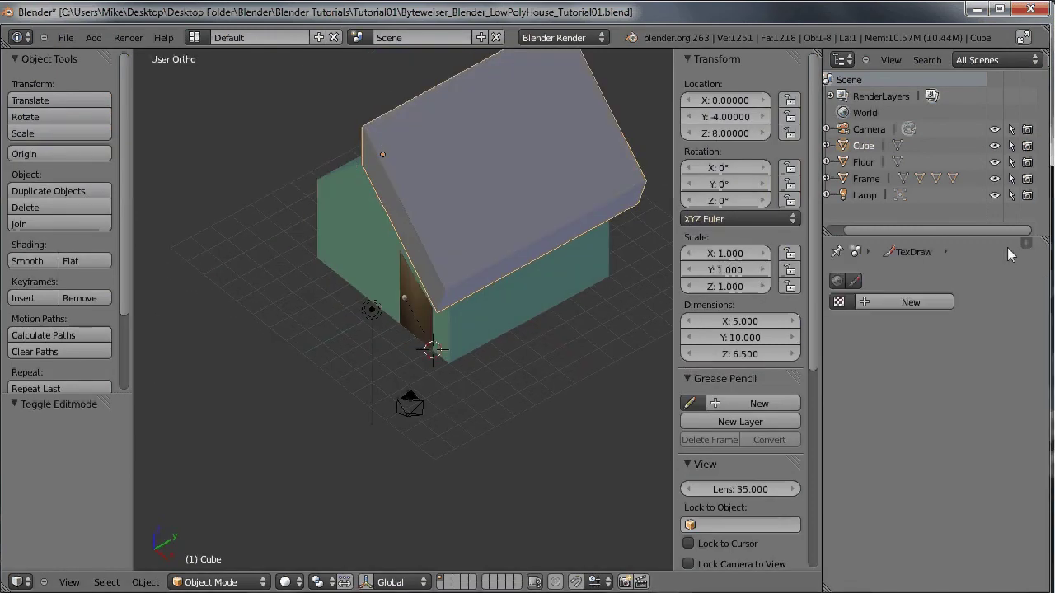
{"action": "left_click", "coordinate": [1026, 243]}
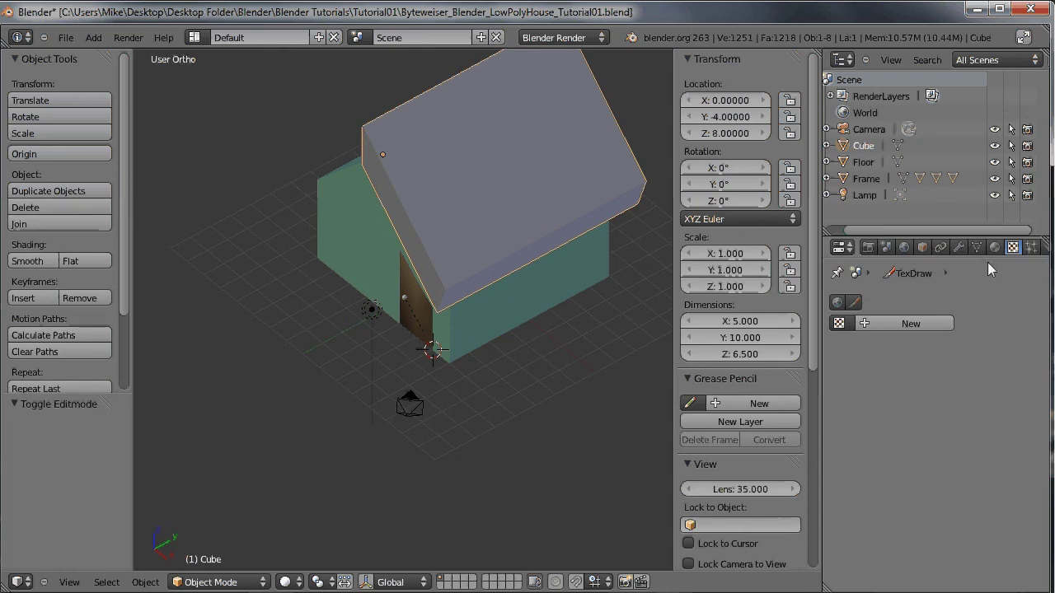
{"action": "left_click", "coordinate": [960, 246]}
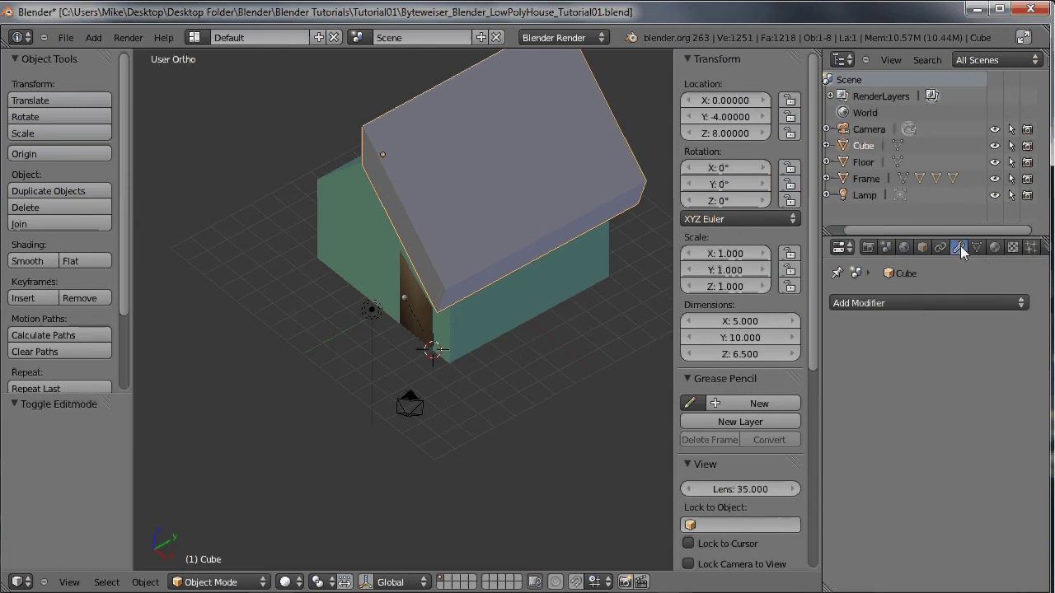
{"action": "left_click", "coordinate": [937, 300]}
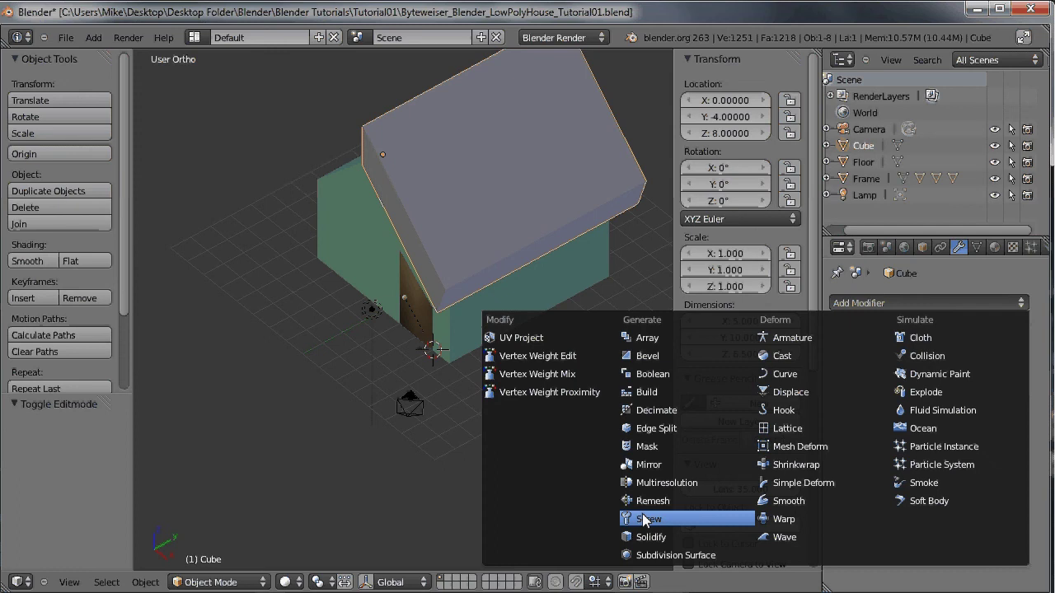
{"action": "left_click", "coordinate": [659, 465]}
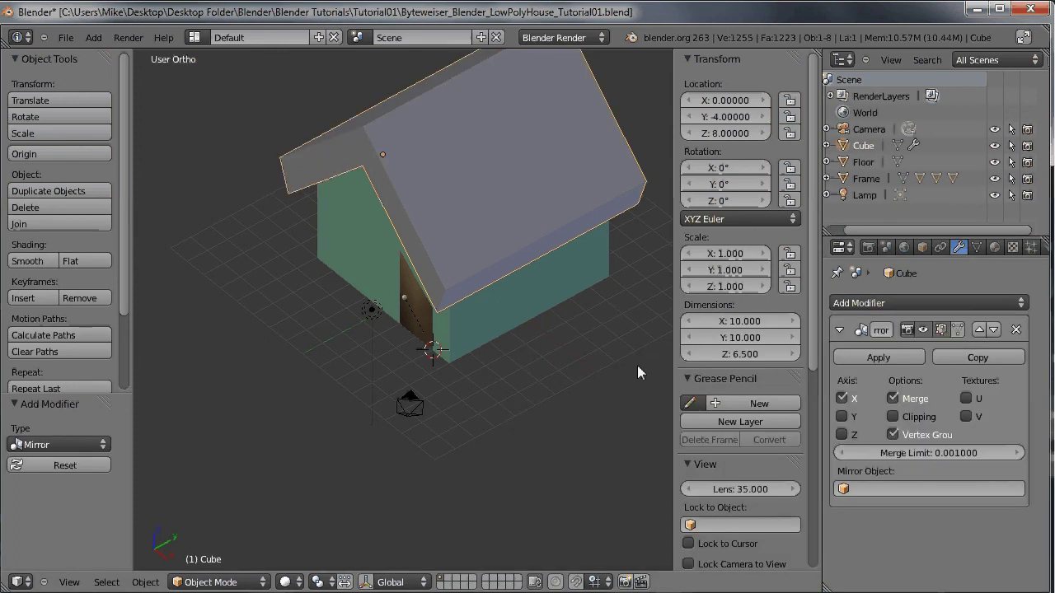
Apply the roof's Mirror modifier and set the roof's shading to smooth.
{"action": "middle_click_drag", "start_coordinate": [617, 338], "coordinate": [387, 240]}
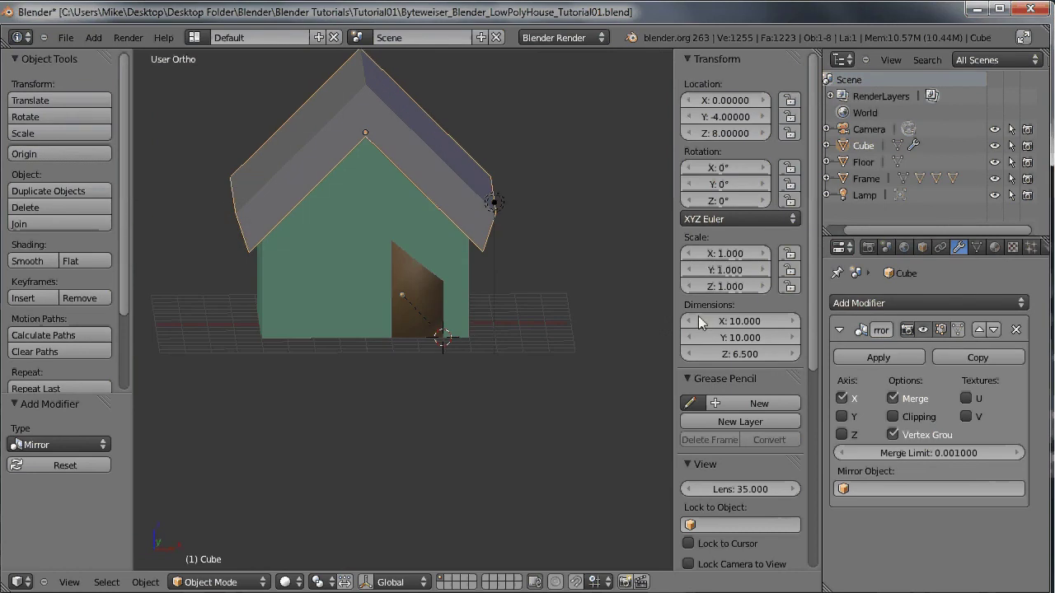
{"action": "left_click", "coordinate": [878, 357]}
{"action": "left_click", "coordinate": [36, 262]}
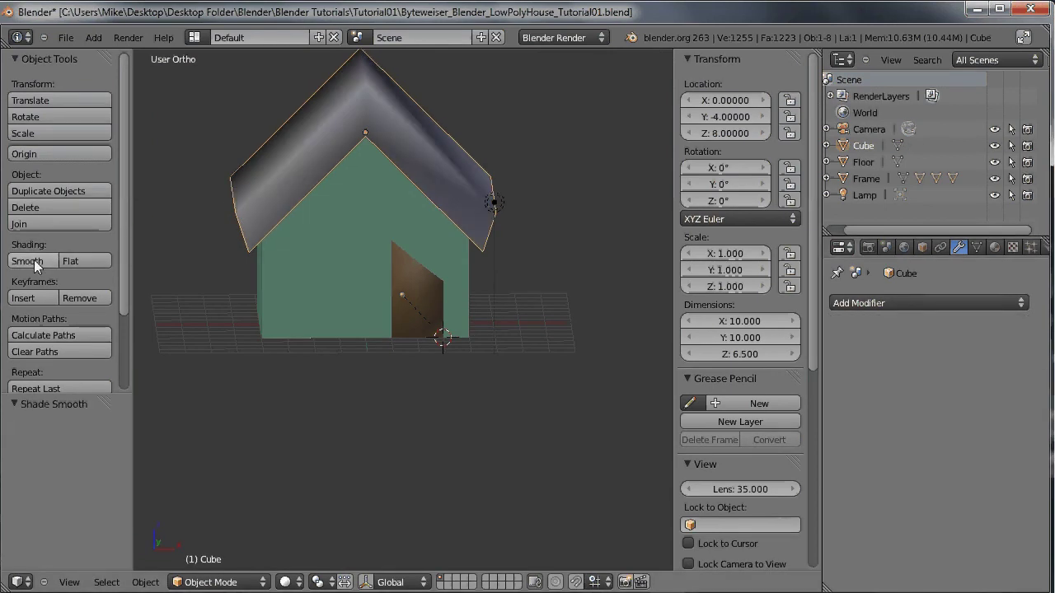
{"action": "mouse_move", "coordinate": [247, 165]}
{"action": "middle_mouse_down"}
{"action": "mouse_move", "coordinate": [472, 220]}
{"action": "mouse_move", "coordinate": [572, 185]}
{"action": "mouse_move", "coordinate": [608, 198]}
{"action": "mouse_move", "coordinate": [699, 274]}
{"action": "mouse_move", "coordinate": [247, 296]}
{"action": "mouse_move", "coordinate": [286, 312]}
{"action": "mouse_move", "coordinate": [234, 149]}
{"action": "mouse_move", "coordinate": [345, 175]}
{"action": "middle_mouse_up"}
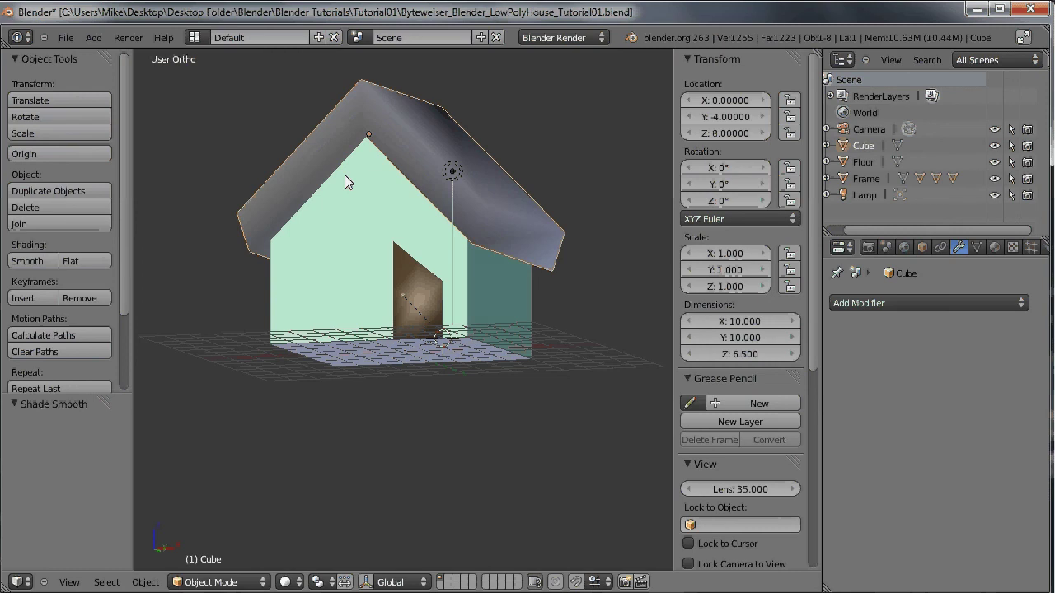
{"action": "key", "text": "KP_1"}
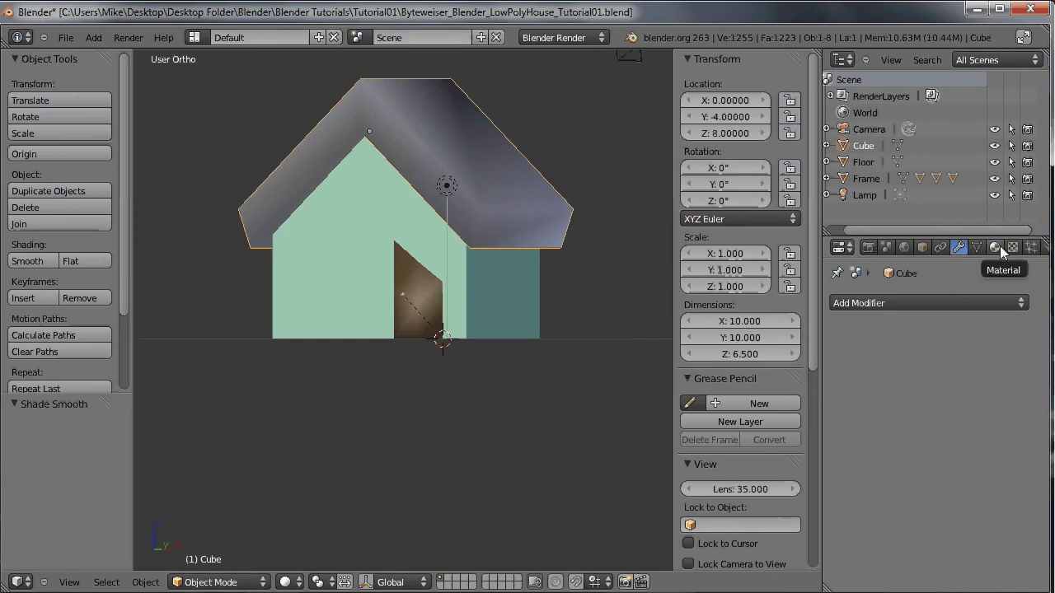
Create a new material for the roof and name it Roof.
{"action": "left_click", "coordinate": [1000, 246]}
{"action": "left_click", "coordinate": [885, 356]}
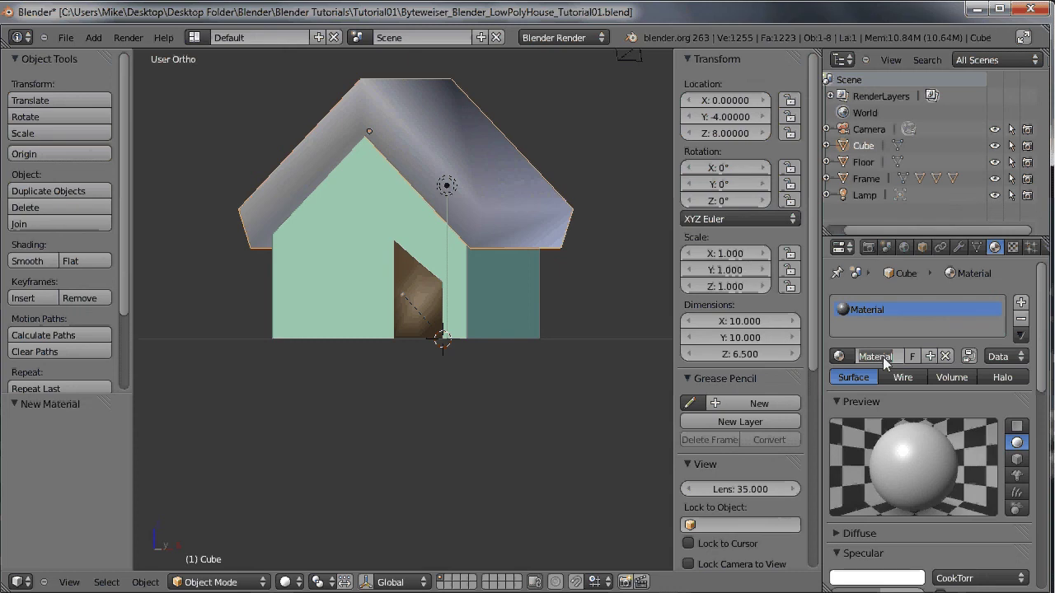
{"action": "left_click", "coordinate": [884, 356]}
{"action": "type", "text": "Roof"}
{"action": "key", "text": "Return"}
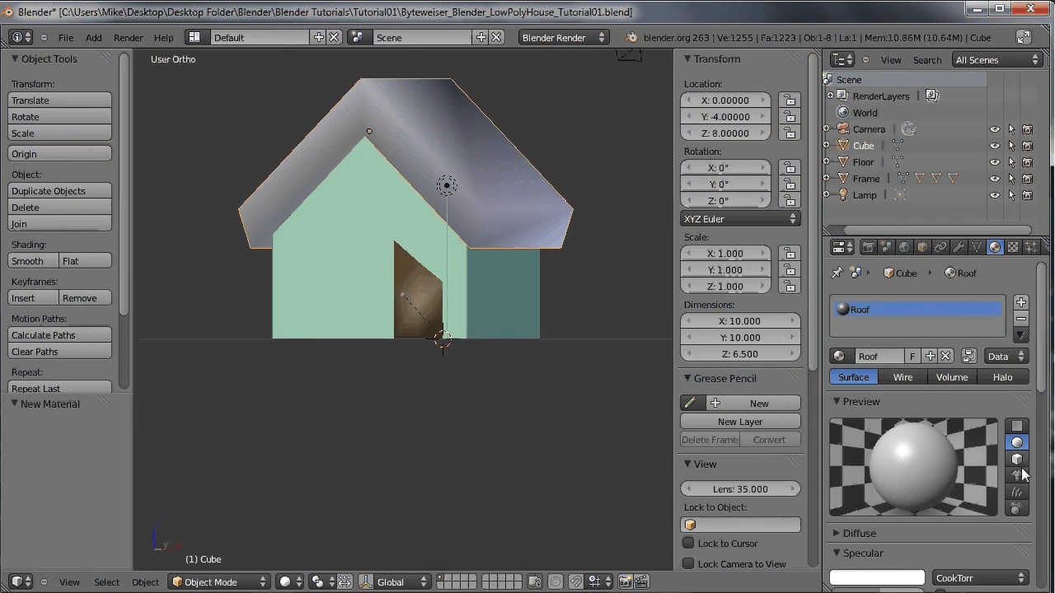
Try a specular intensity of 1.000 with a dark grey specular color of RGB 0.030 on the Roof material.
{"action": "scroll", "coordinate": [981, 421], "scroll_direction": "down", "scroll_amount": 4}
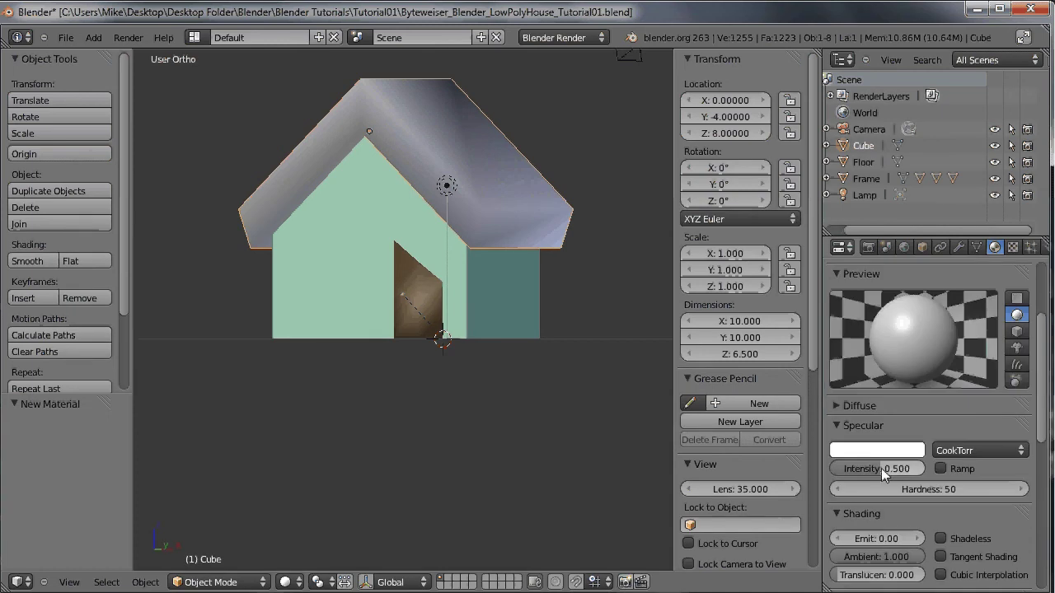
{"action": "left_click_drag", "start_coordinate": [881, 468], "coordinate": [926, 469]}
{"action": "left_click", "coordinate": [891, 449]}
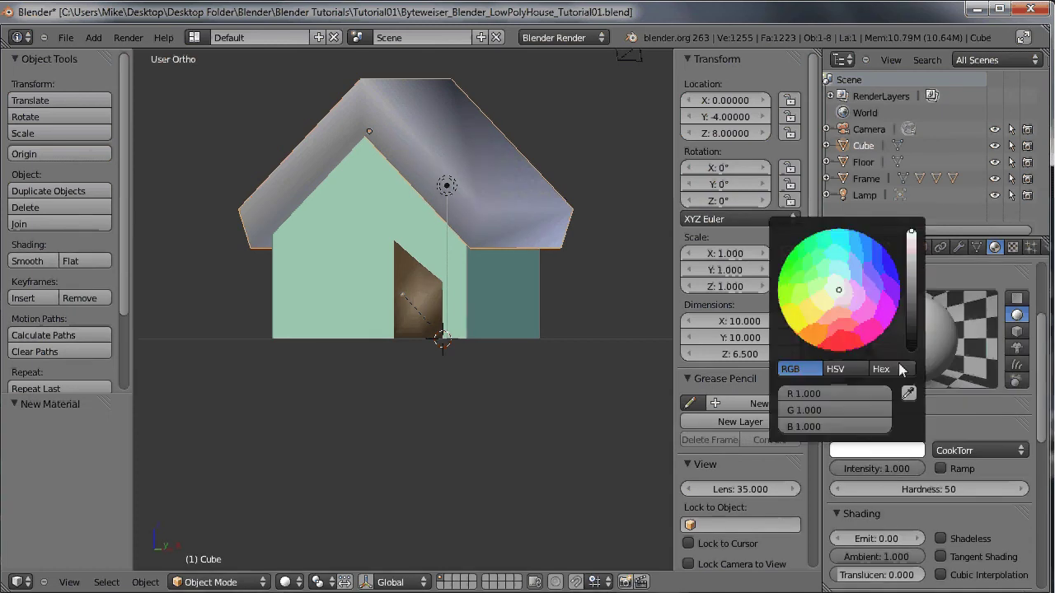
{"action": "left_click", "coordinate": [912, 260]}
{"action": "left_click_drag", "start_coordinate": [914, 260], "coordinate": [916, 327]}
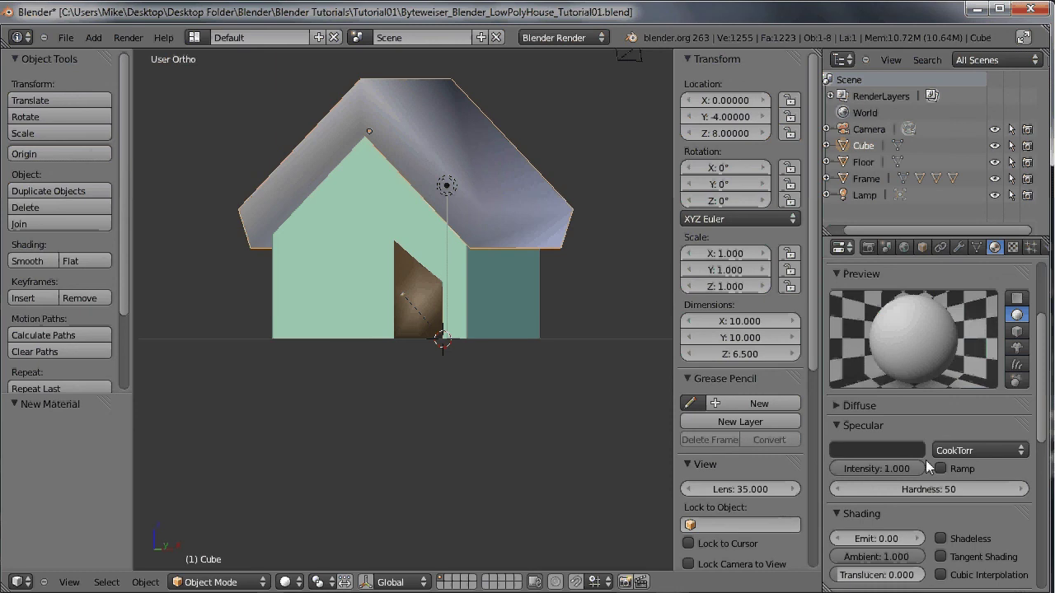
Set the Roof material's specular color to white (RGB 1.000) and its specular intensity to 0.0625.
{"action": "left_click", "coordinate": [892, 456]}
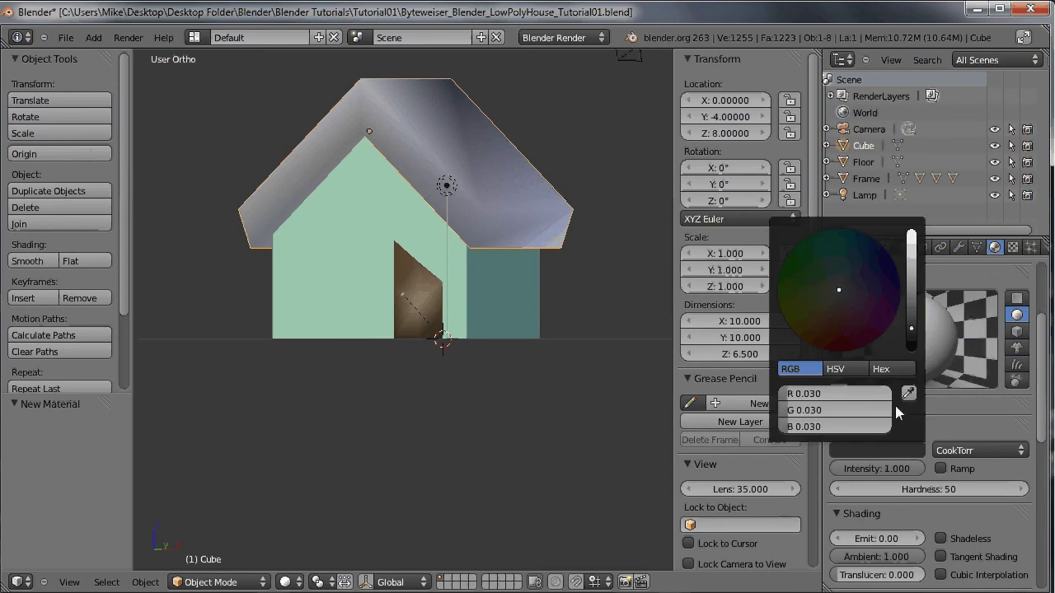
{"action": "left_click_drag", "start_coordinate": [881, 402], "coordinate": [915, 396]}
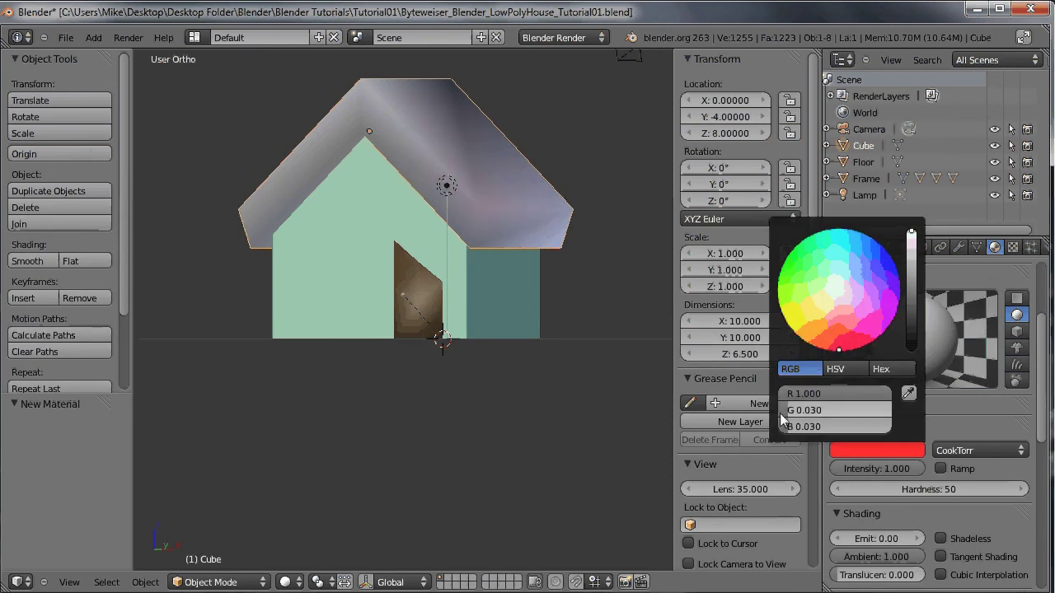
{"action": "left_click_drag", "start_coordinate": [791, 411], "coordinate": [906, 411]}
{"action": "left_click_drag", "start_coordinate": [789, 429], "coordinate": [937, 438]}
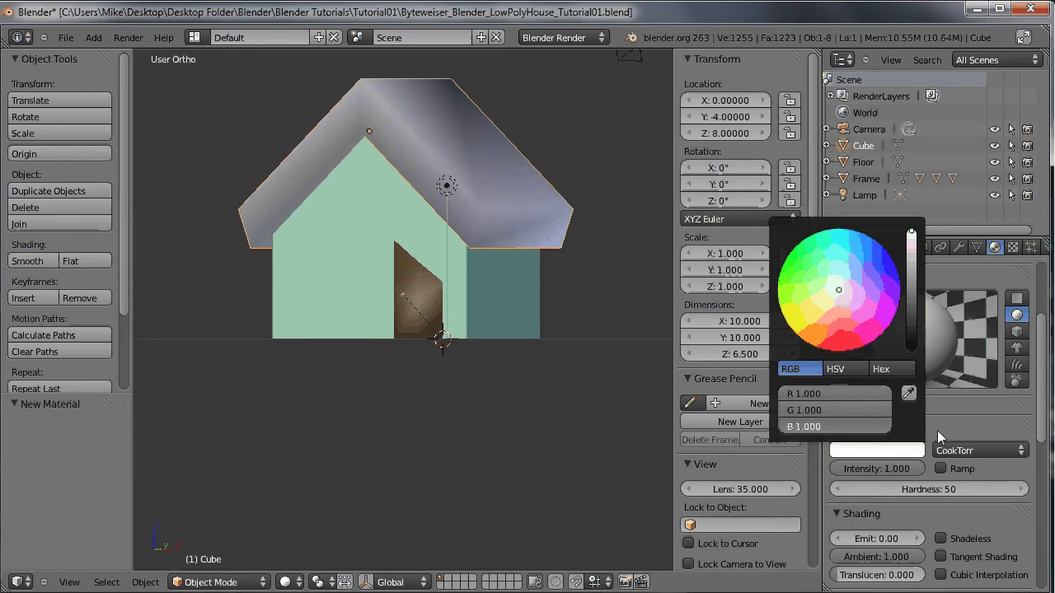
{"action": "left_click_drag", "start_coordinate": [882, 469], "coordinate": [823, 470]}
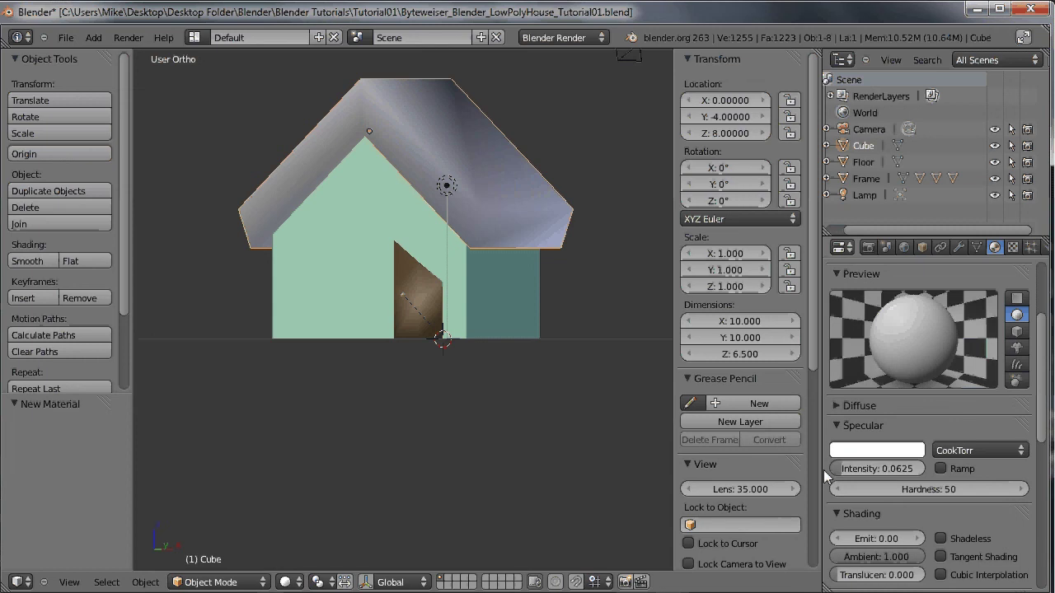
Darken the Roof material's diffuse color to near-black grey and set the diffuse intensity to 1.000.
{"action": "left_click", "coordinate": [1022, 410]}
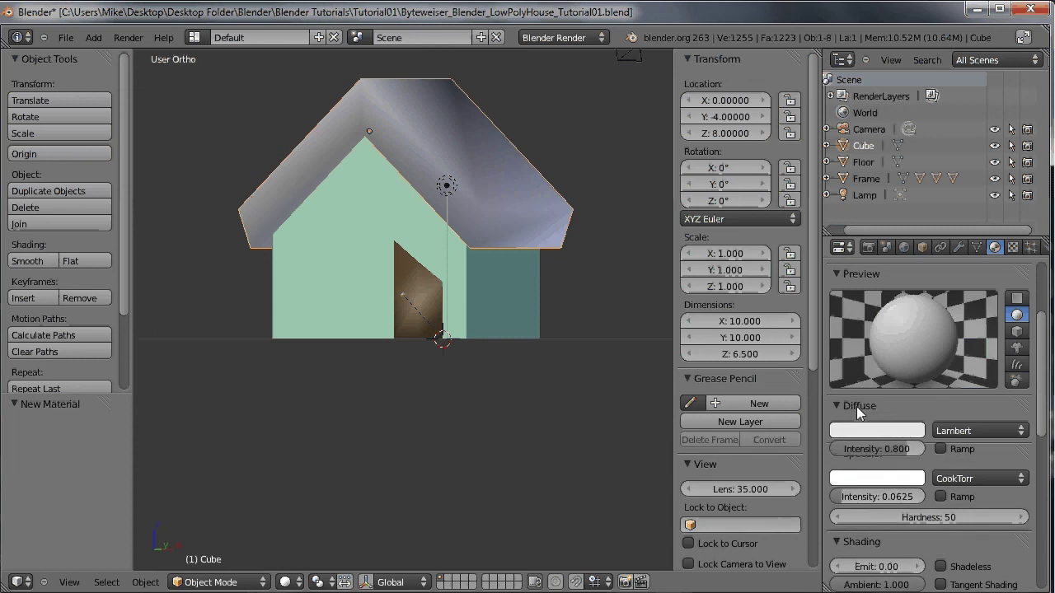
{"action": "left_click", "coordinate": [881, 431]}
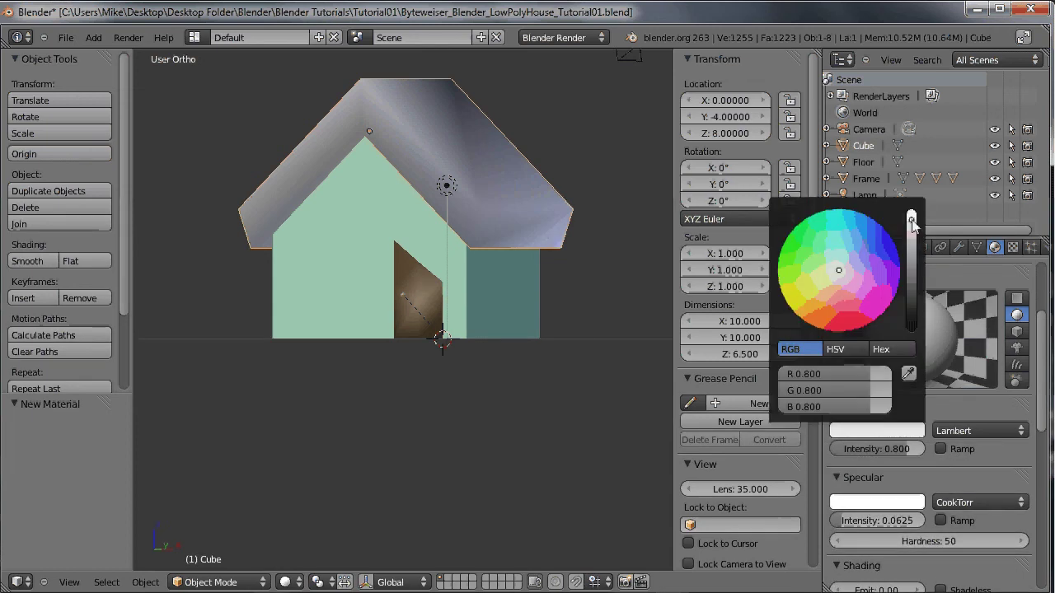
{"action": "left_click_drag", "start_coordinate": [912, 223], "coordinate": [917, 307]}
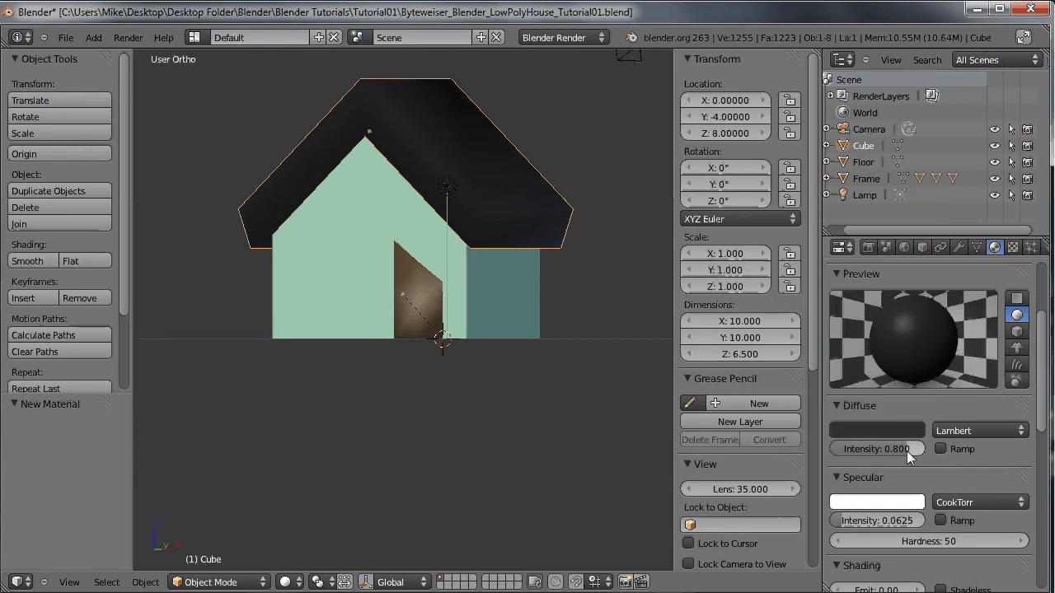
{"action": "left_click_drag", "start_coordinate": [907, 450], "coordinate": [945, 447]}
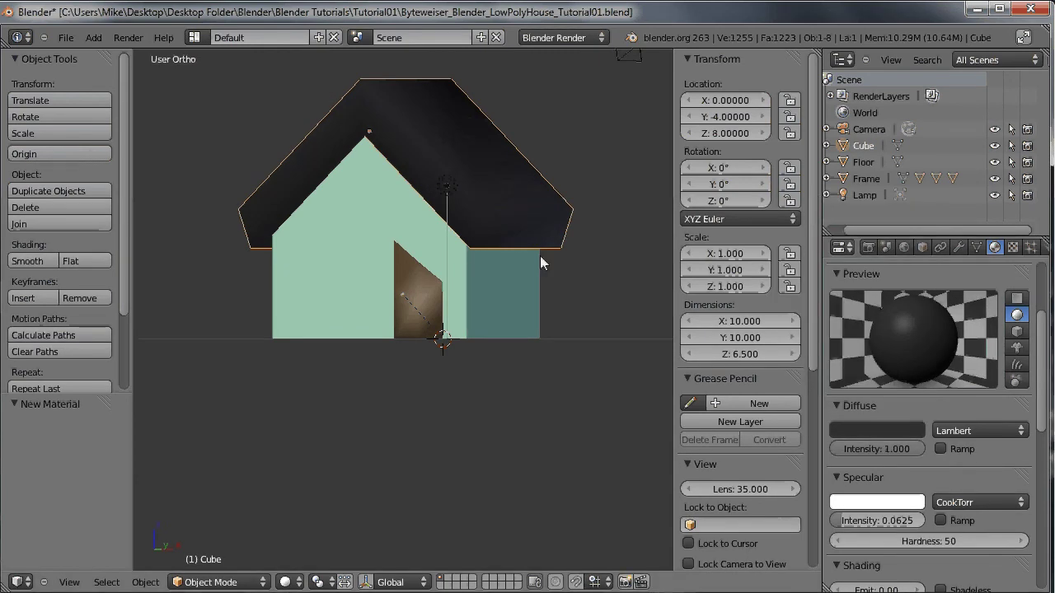
Render the scene to check how the dark material shades on the roof.
{"action": "key", "text": "F12"}
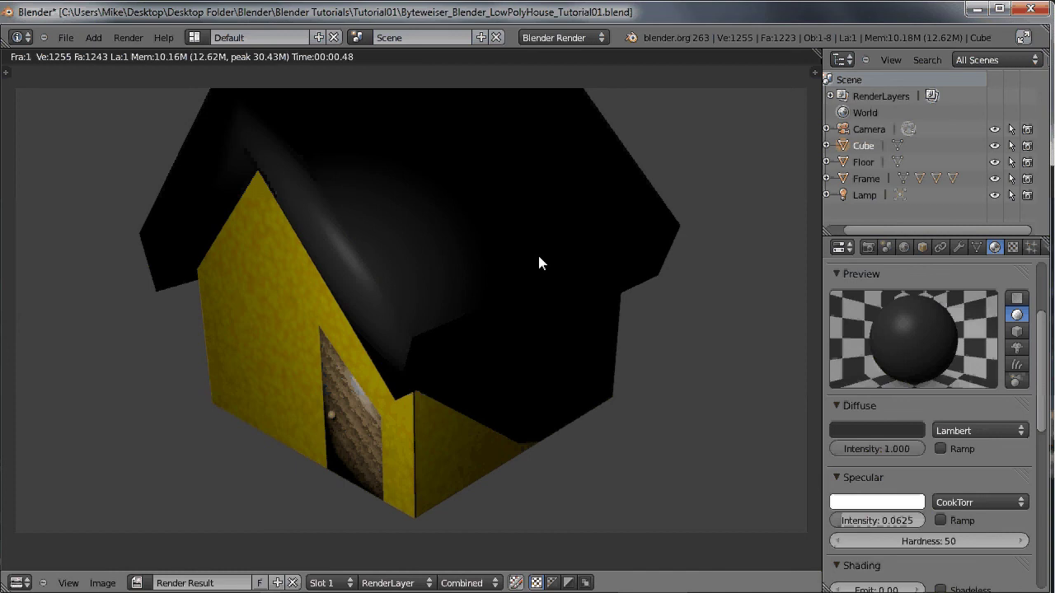
{"action": "key", "text": "Escape"}
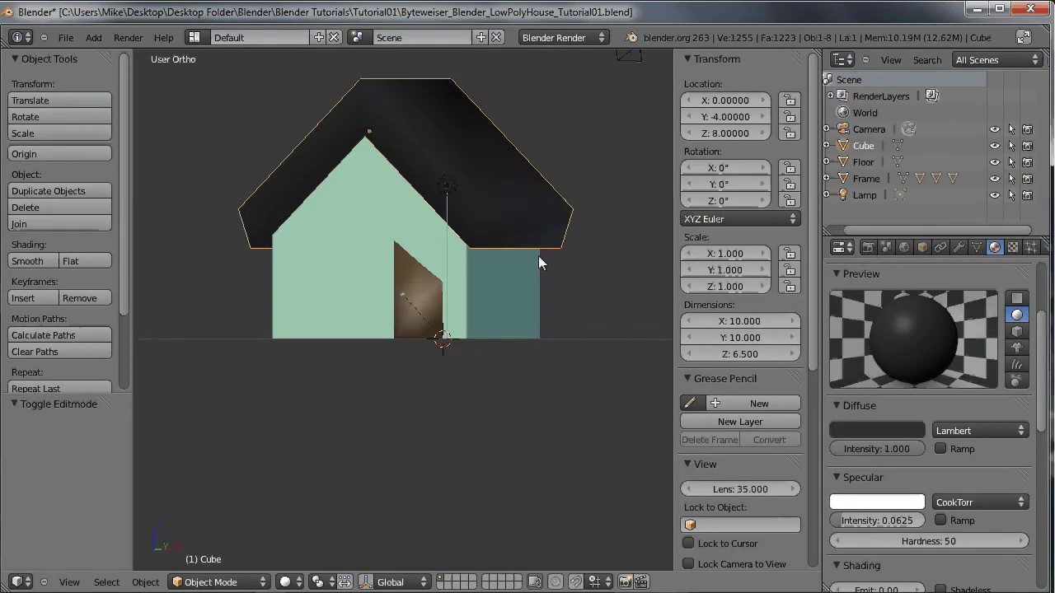
{"action": "middle_click_drag", "start_coordinate": [539, 255], "coordinate": [409, 214]}
Add two loop cuts around the roof, tight against its front and back gable ends at about Y -0.68 and Y 8.70.
{"action": "key", "text": "Tab"}
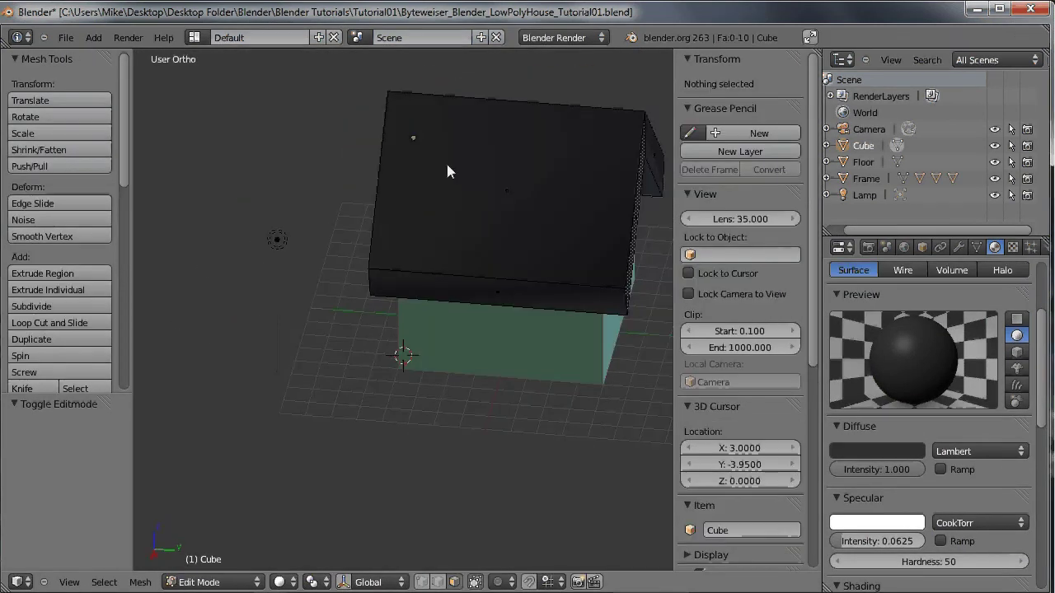
{"action": "mouse_move", "coordinate": [447, 165]}
{"action": "middle_mouse_down"}
{"action": "mouse_move", "coordinate": [414, 171]}
{"action": "mouse_move", "coordinate": [441, 170]}
{"action": "middle_mouse_up"}
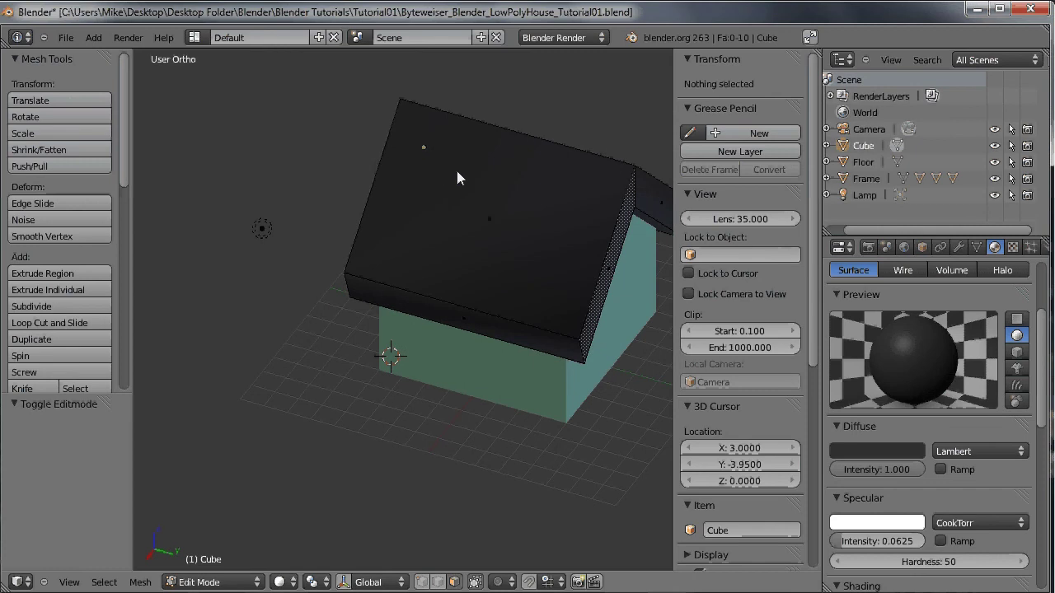
{"action": "key", "text": "ctrl+r"}
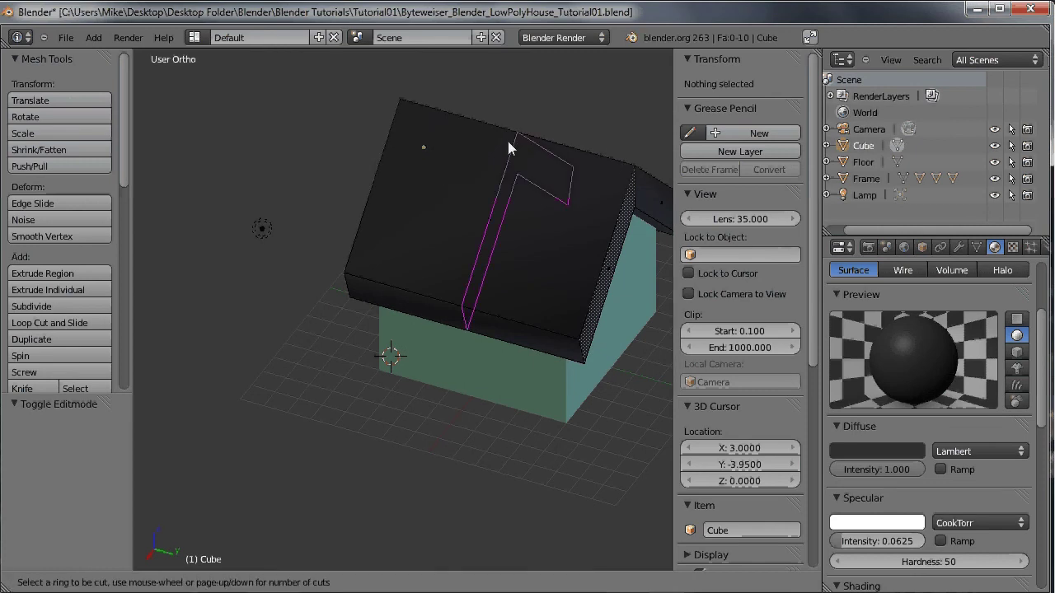
{"action": "left_click", "coordinate": [507, 141]}
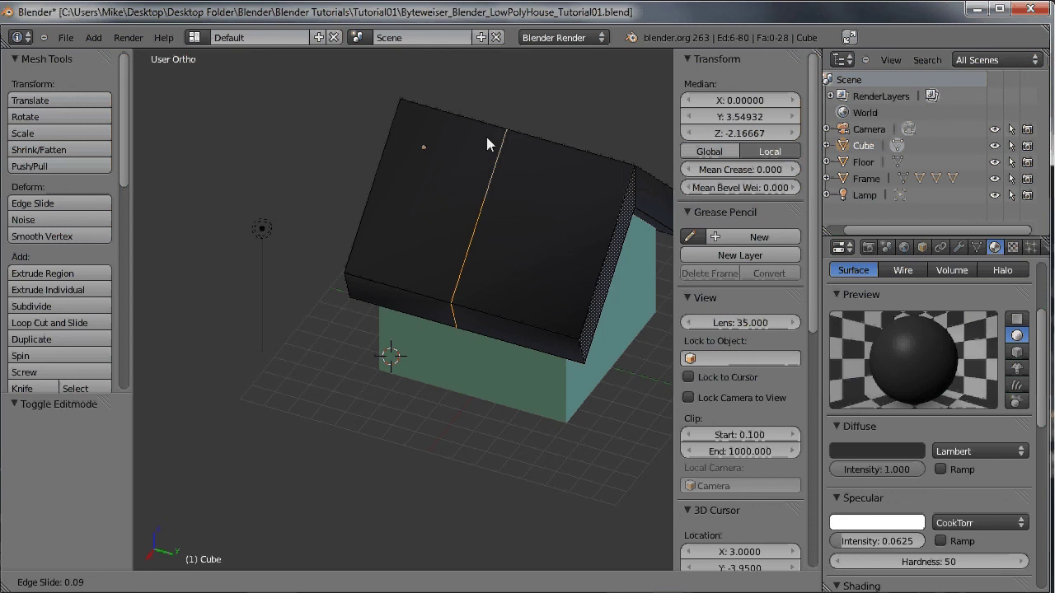
{"action": "left_click", "coordinate": [395, 123]}
{"action": "key", "text": "ctrl+r"}
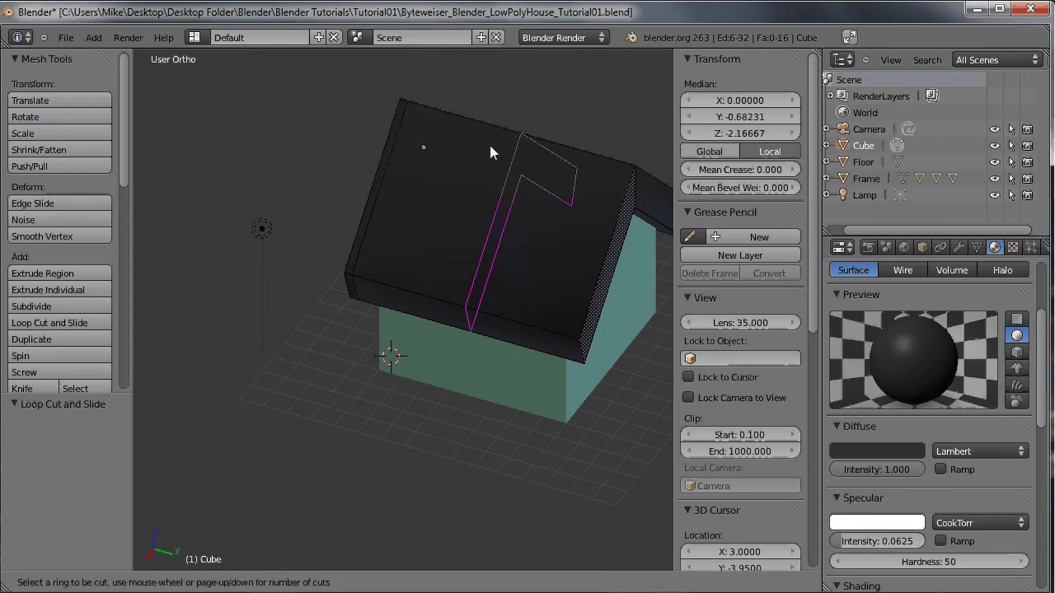
{"action": "left_click", "coordinate": [489, 145]}
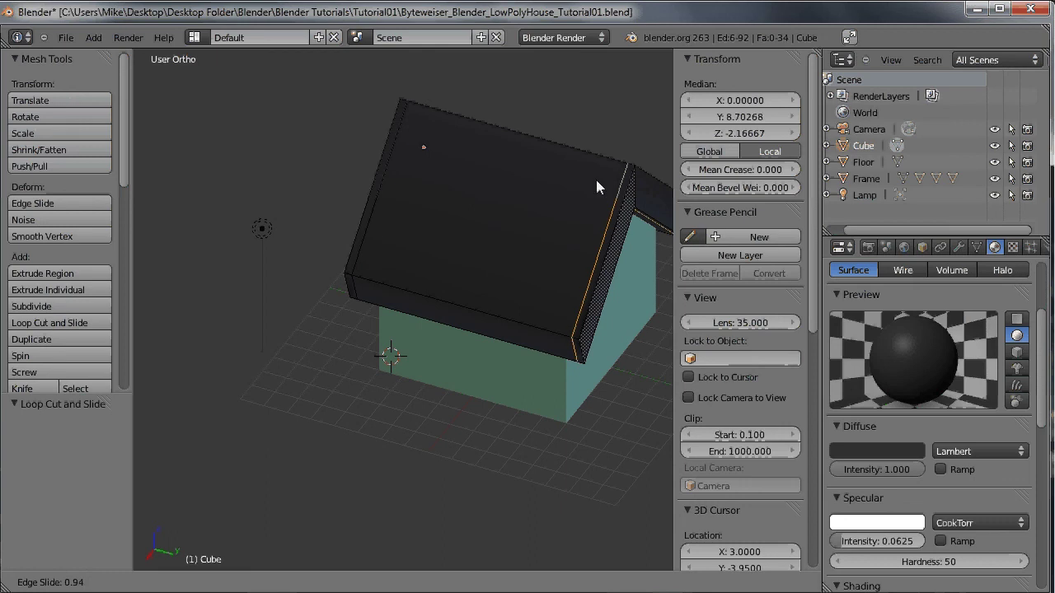
{"action": "left_click", "coordinate": [596, 179]}
Add two lengthwise loop cuts on the roof slope, at about X 4.57 beside the eave and X 0.15 beside the ridge.
{"action": "key", "text": "ctrl+r"}
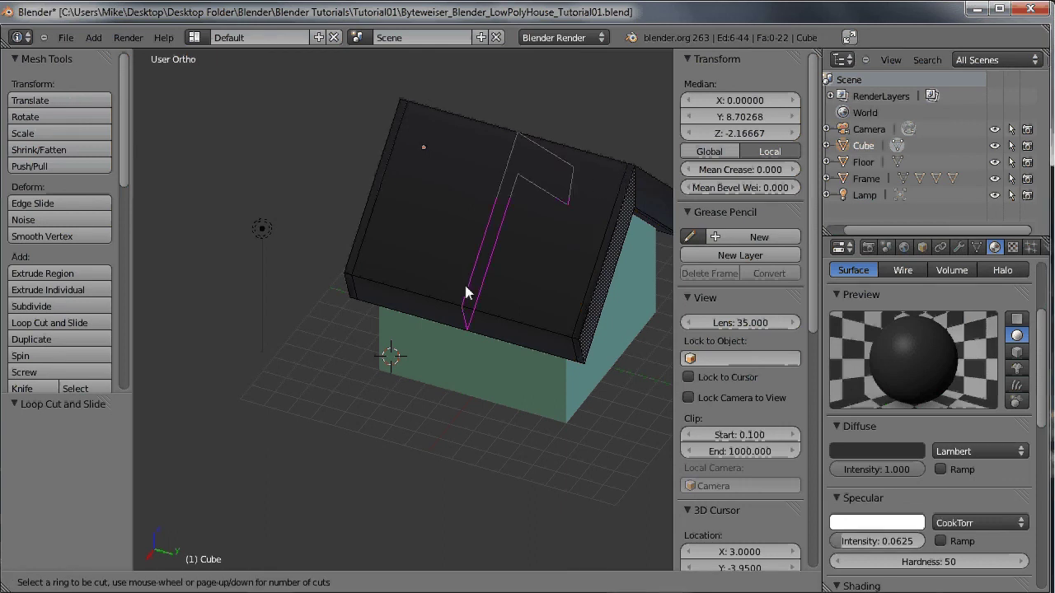
{"action": "left_click", "coordinate": [358, 246]}
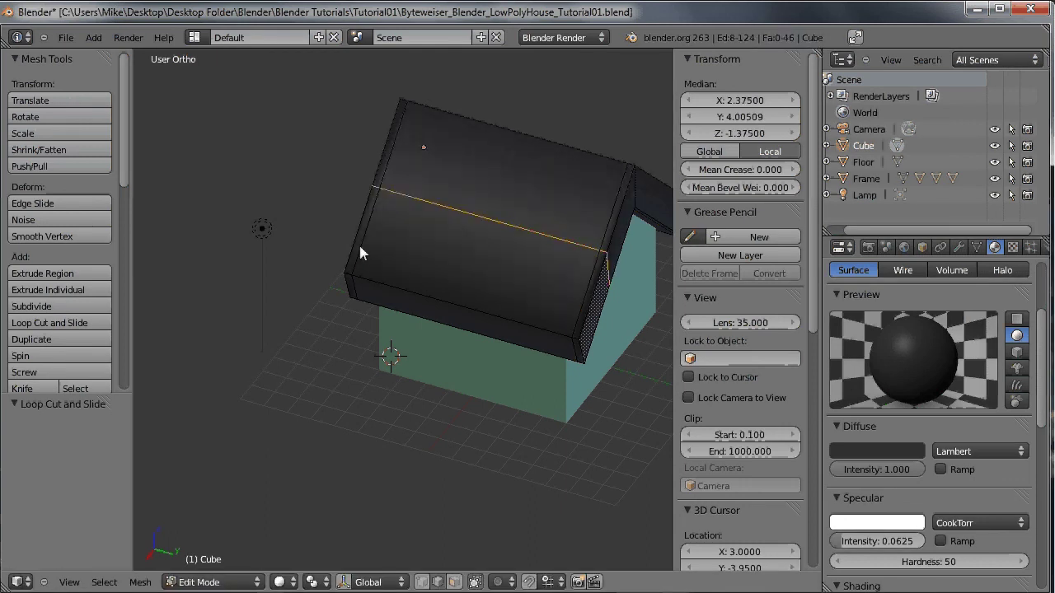
{"action": "left_click", "coordinate": [327, 323]}
{"action": "key", "text": "ctrl+r"}
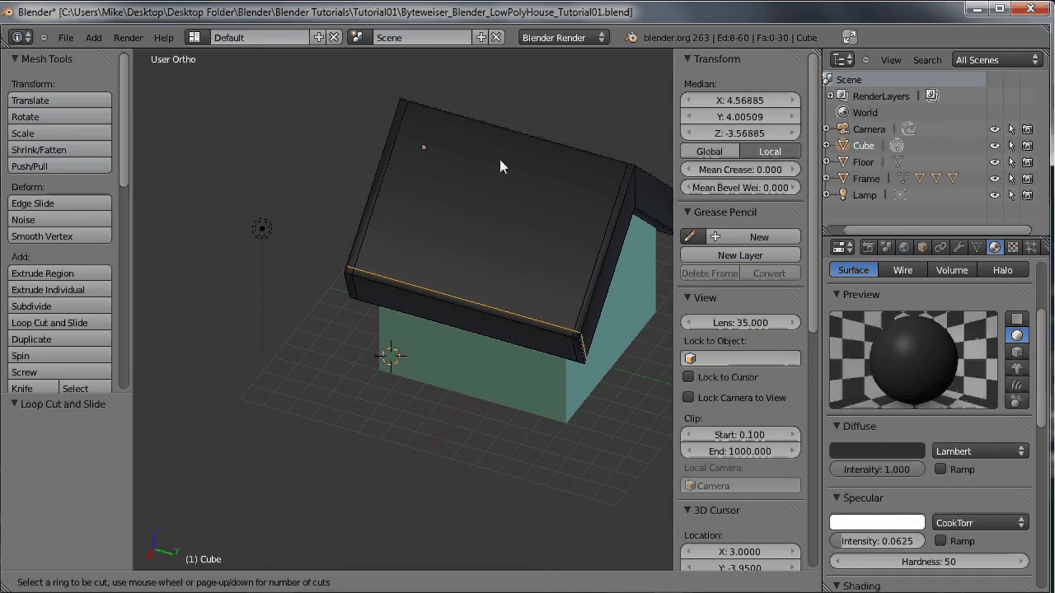
{"action": "left_click", "coordinate": [418, 158]}
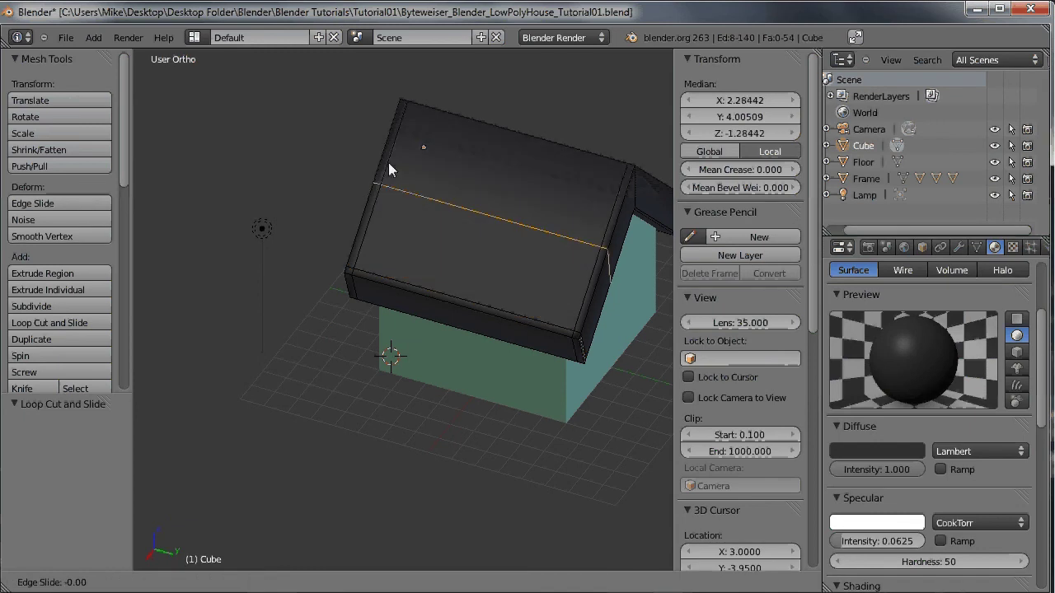
{"action": "left_click", "coordinate": [422, 99]}
Add two loop cuts around the roof's thickness, one just below its upper edge and one just above its lower edge.
{"action": "mouse_move", "coordinate": [423, 145]}
{"action": "middle_mouse_down"}
{"action": "mouse_move", "coordinate": [443, 137]}
{"action": "mouse_move", "coordinate": [415, 132]}
{"action": "middle_mouse_up"}
{"action": "middle_click_drag", "start_coordinate": [467, 212], "coordinate": [488, 206]}
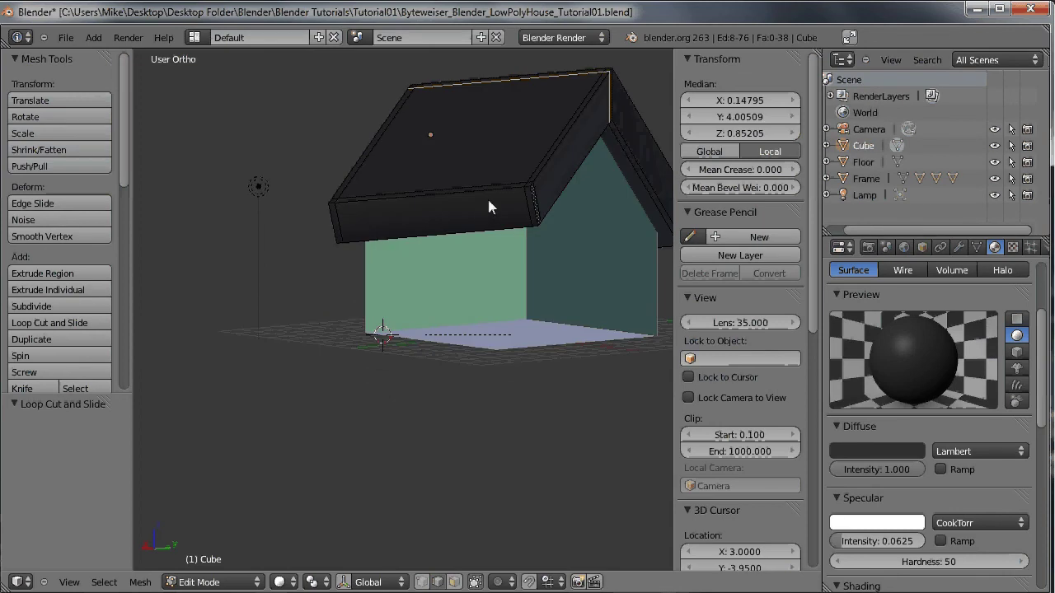
{"action": "key", "text": "ctrl+r"}
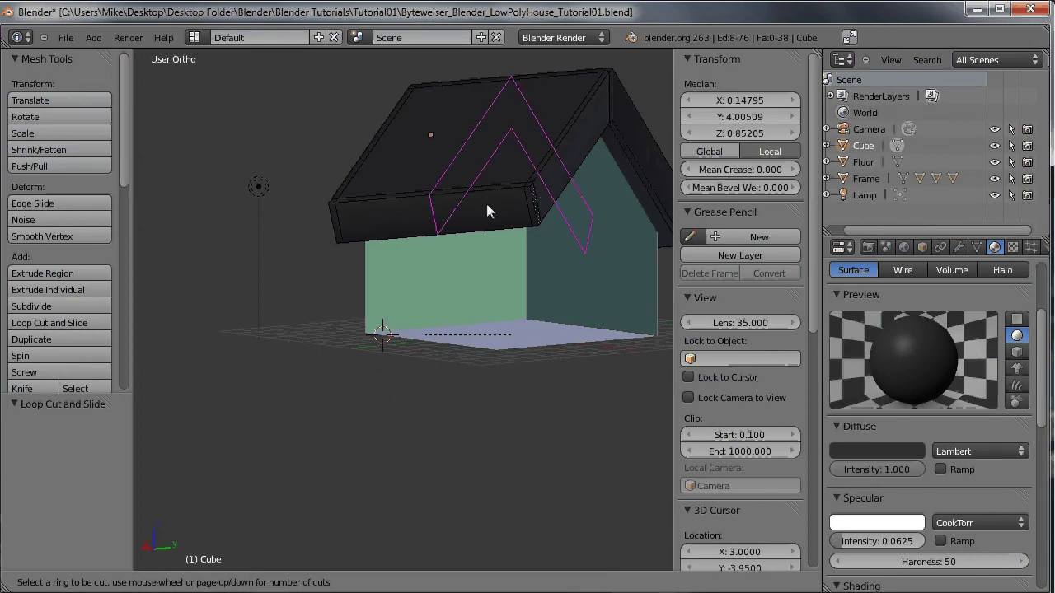
{"action": "left_click", "coordinate": [535, 206]}
{"action": "left_click", "coordinate": [531, 189]}
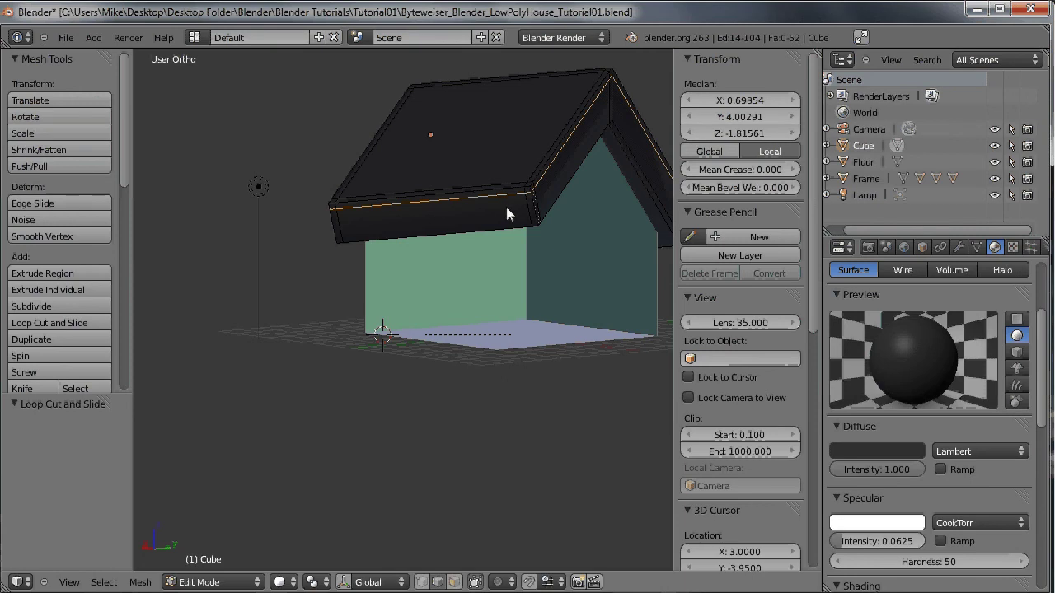
{"action": "key", "text": "ctrl+r"}
{"action": "left_click", "coordinate": [522, 210]}
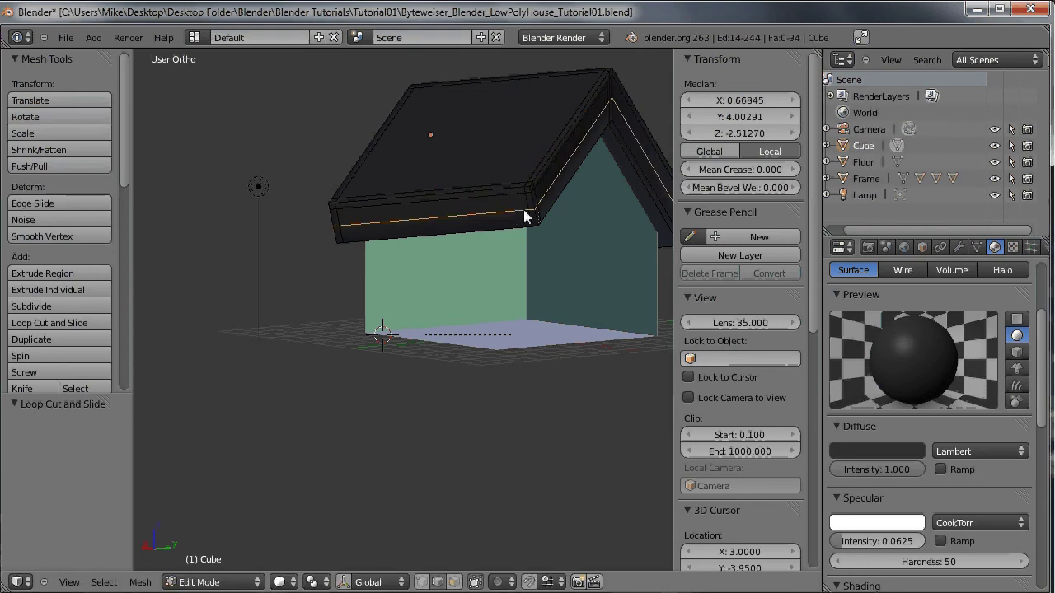
{"action": "left_click", "coordinate": [524, 222]}
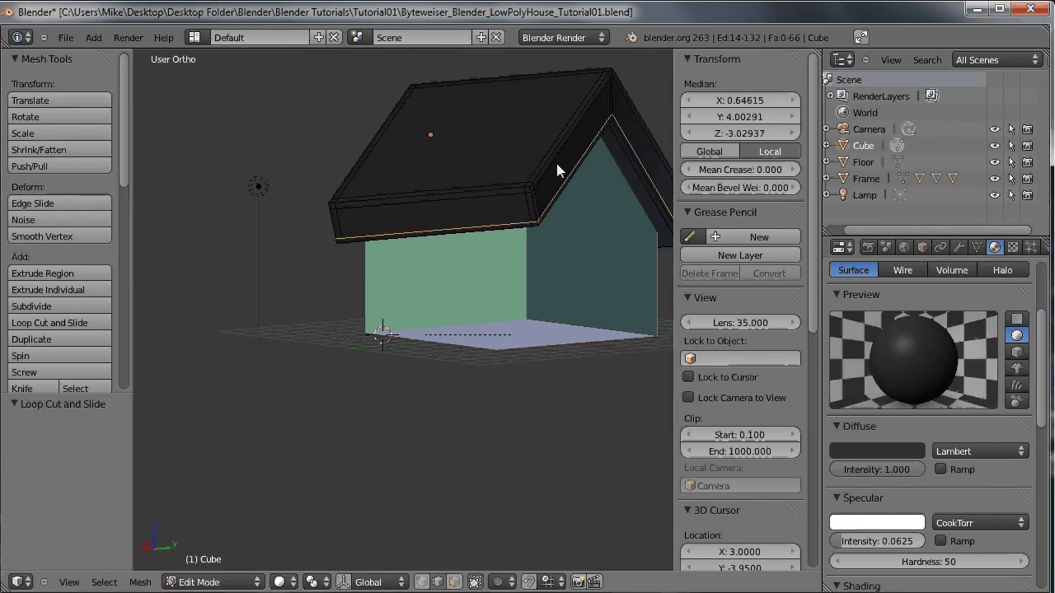
Recalculate the normals of the entire roof mesh and return to Object Mode.
{"action": "middle_click_drag", "start_coordinate": [524, 222], "coordinate": [426, 202]}
{"action": "key", "text": "a"}
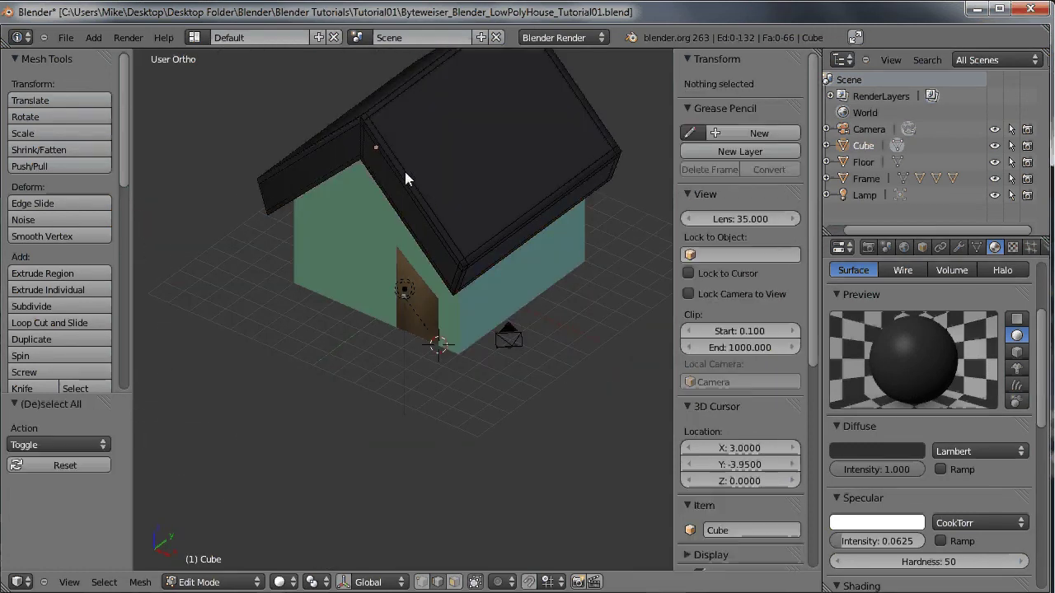
{"action": "key", "text": "a"}
{"action": "left_click_drag", "start_coordinate": [125, 175], "coordinate": [133, 289]}
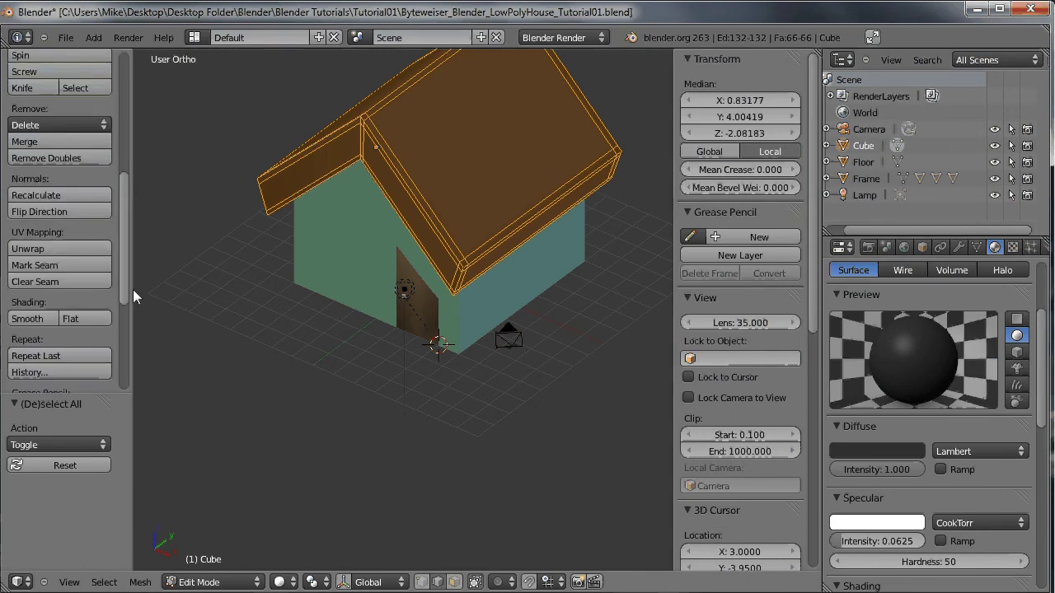
{"action": "left_click", "coordinate": [93, 191]}
{"action": "middle_click_drag", "start_coordinate": [346, 173], "coordinate": [302, 163]}
{"action": "middle_click_drag", "start_coordinate": [302, 163], "coordinate": [451, 109]}
{"action": "key", "text": "Tab"}
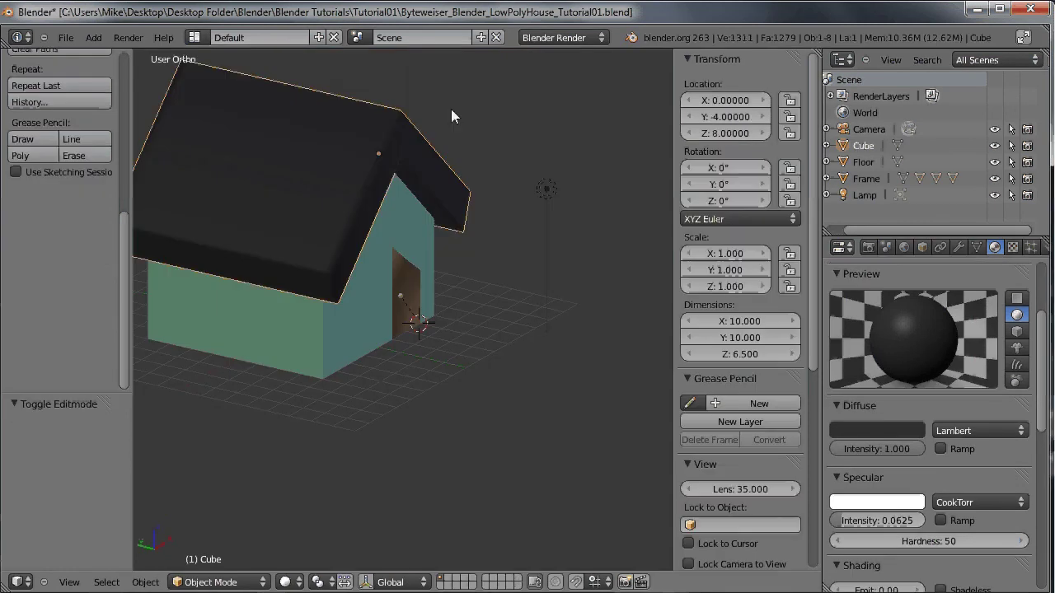
Render the house again to check the roof's edges with the added loop cuts.
{"action": "middle_click_drag", "start_coordinate": [533, 94], "coordinate": [362, 104]}
{"action": "key", "text": "F12"}
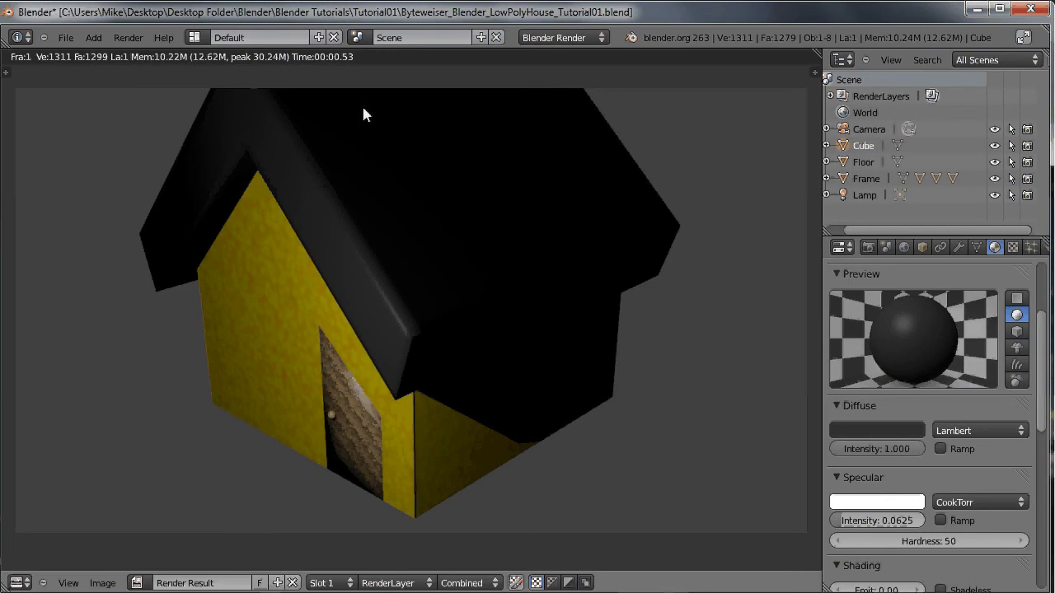
{"action": "key", "text": "Escape"}
Parent the roof to the house frame as Object.
{"action": "middle_click_drag", "start_coordinate": [426, 168], "coordinate": [297, 161]}
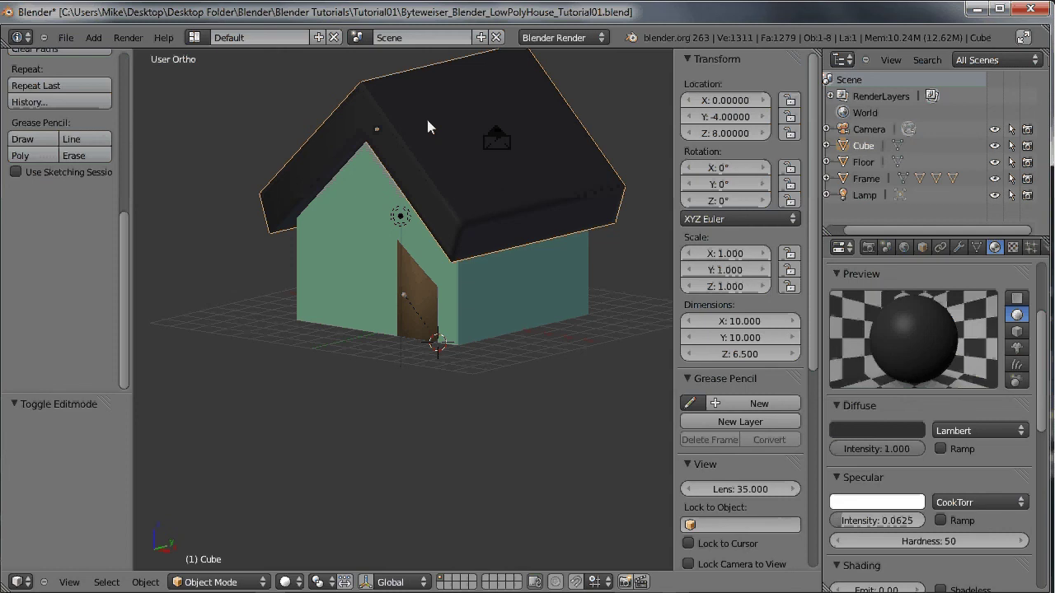
{"action": "right_click", "coordinate": [348, 213]}
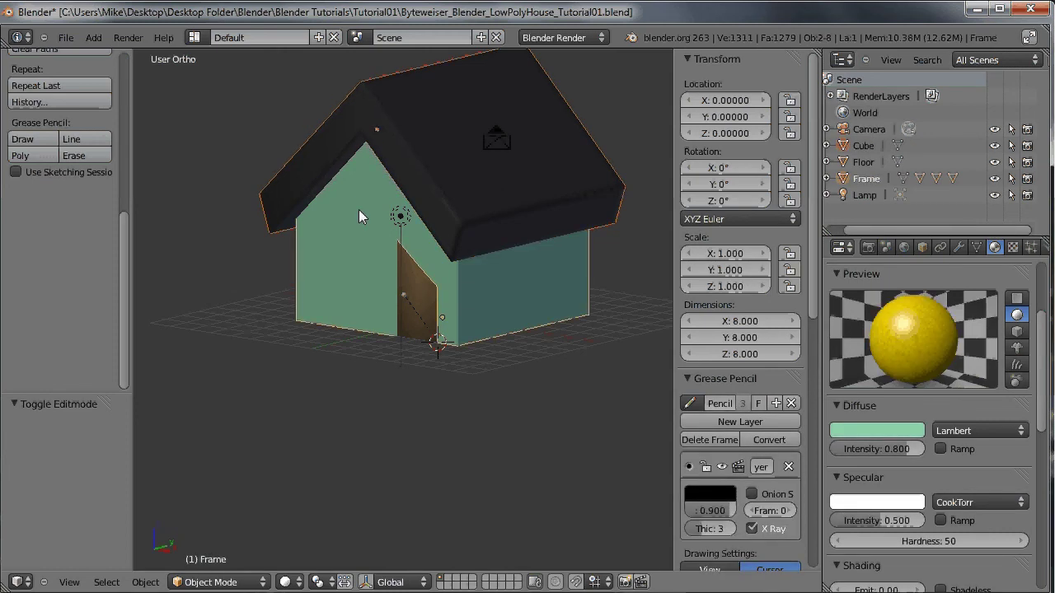
{"action": "key", "text": "ctrl+p"}
{"action": "left_click", "coordinate": [359, 209]}
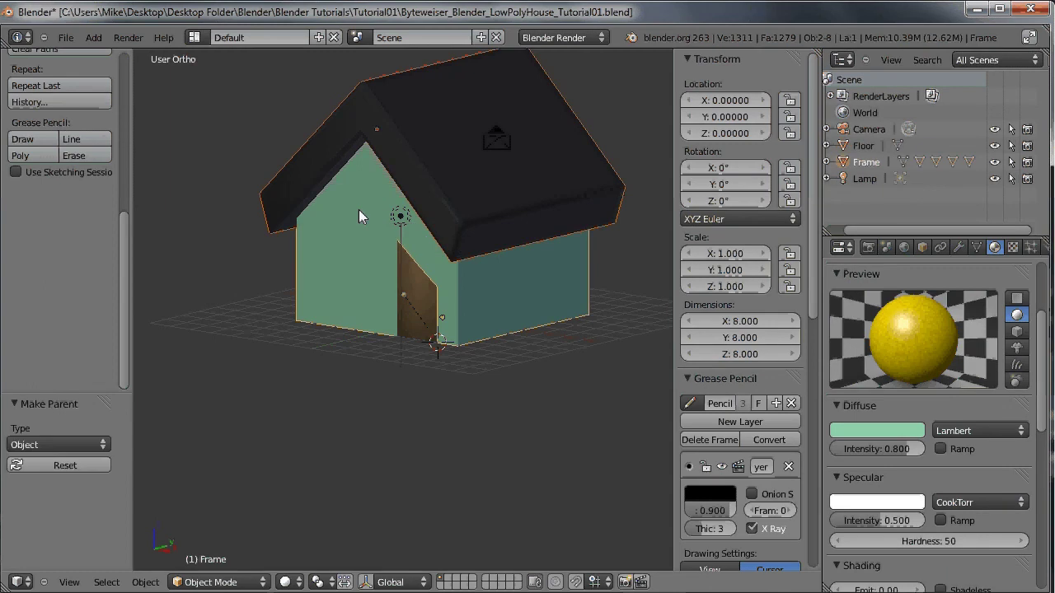
Parent the floor to the house frame as Object.
{"action": "middle_click_drag", "start_coordinate": [359, 209], "coordinate": [416, 292]}
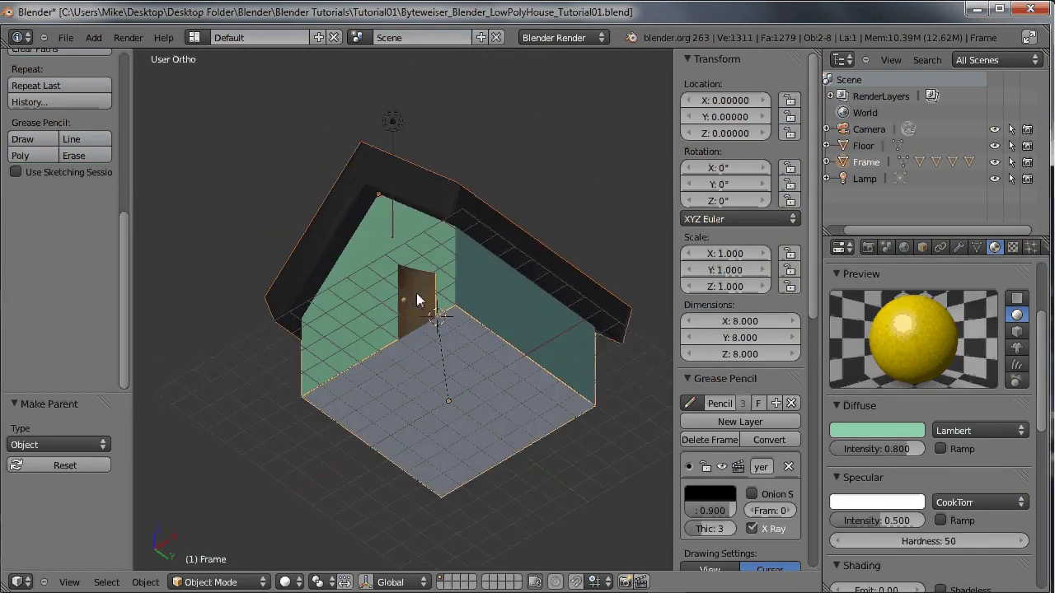
{"action": "right_click", "coordinate": [478, 353]}
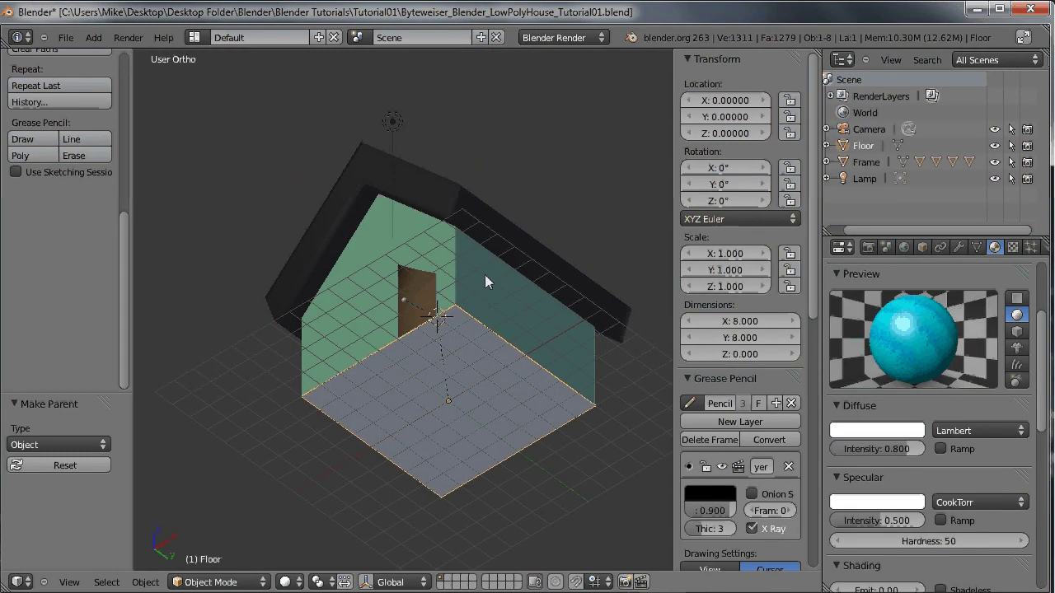
{"action": "middle_click_drag", "start_coordinate": [485, 282], "coordinate": [391, 247]}
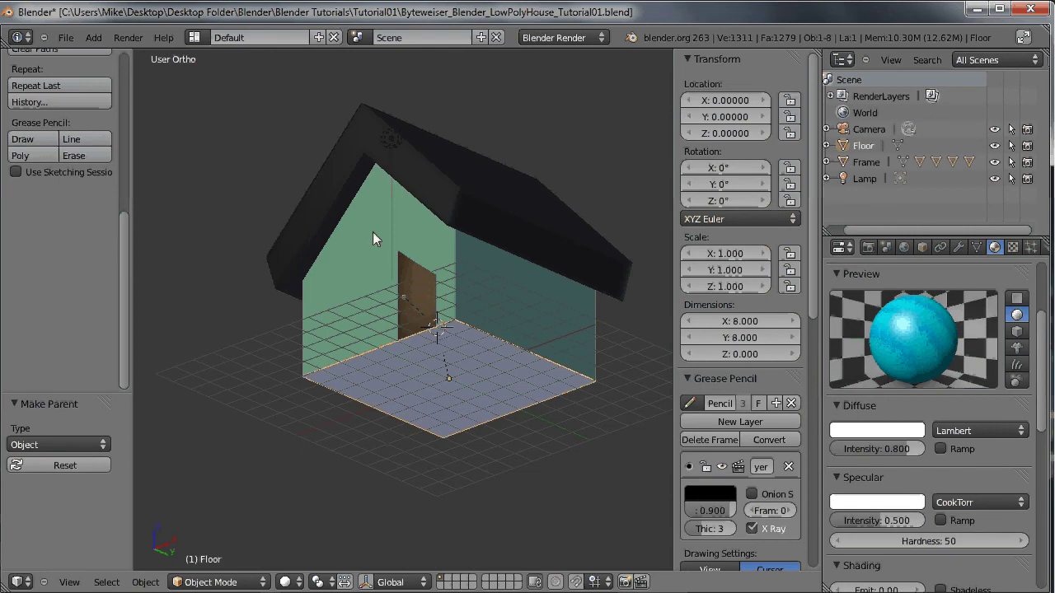
{"action": "right_click", "coordinate": [373, 231], "text": "shift"}
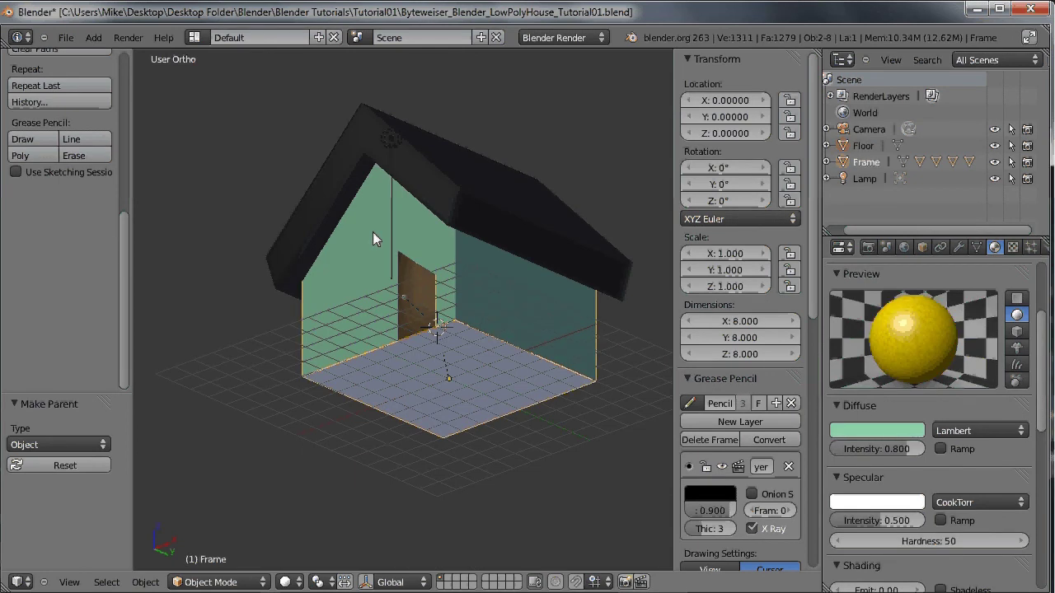
{"action": "key", "text": "ctrl+p"}
{"action": "left_click", "coordinate": [372, 231]}
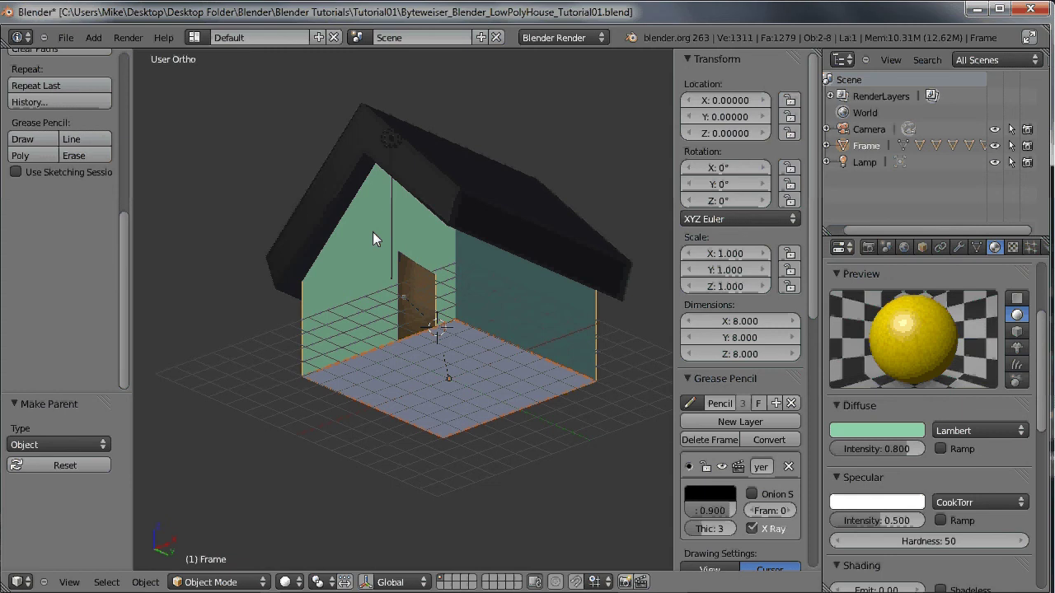
Try moving the house frame to test the parenting of its parts, and cancel the move.
{"action": "middle_click_drag", "start_coordinate": [373, 231], "coordinate": [388, 175]}
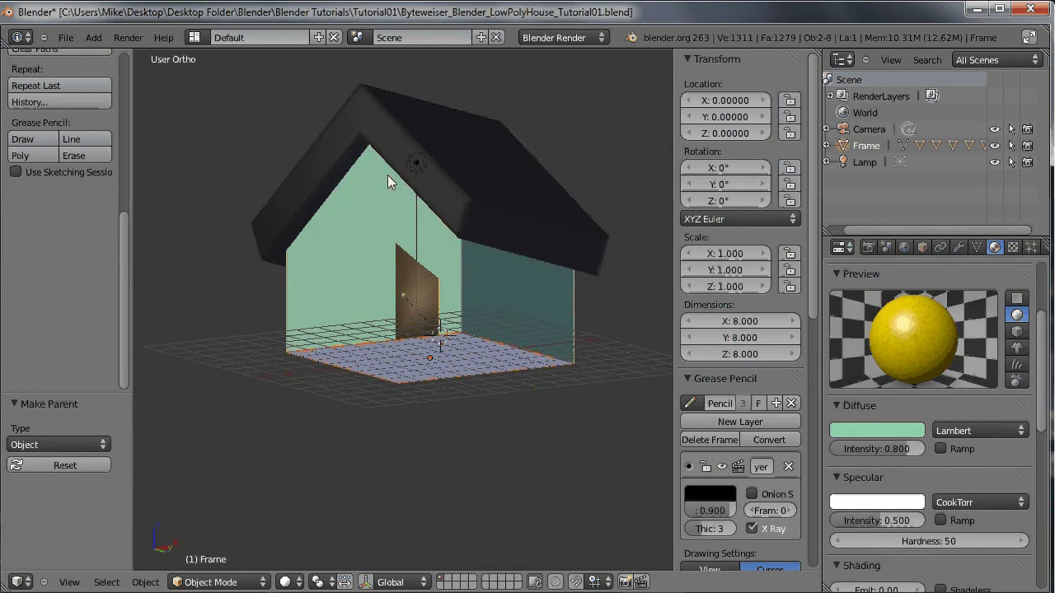
{"action": "right_click", "coordinate": [388, 175]}
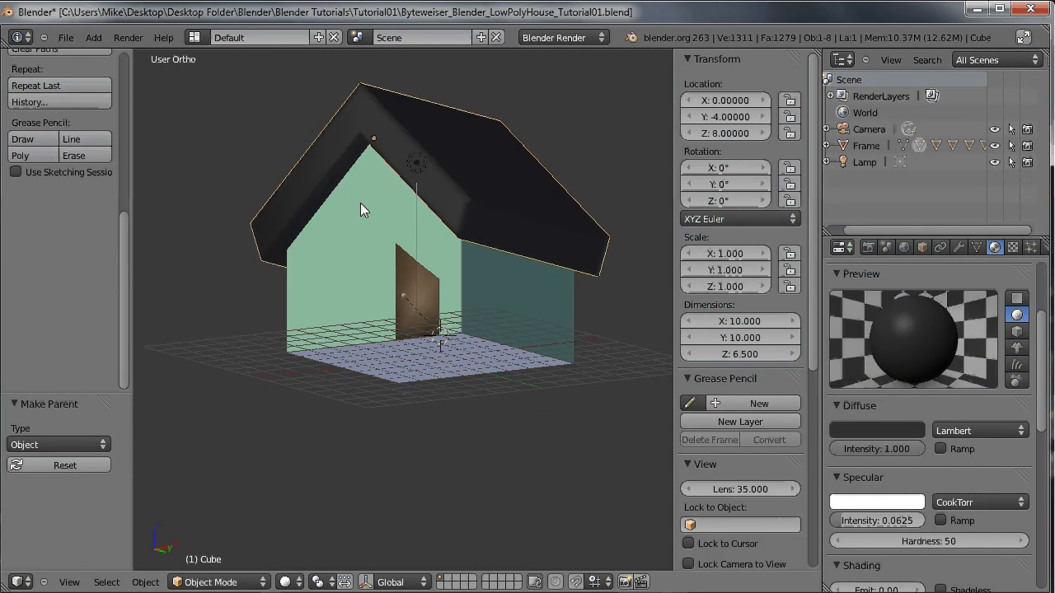
{"action": "right_click", "coordinate": [360, 203]}
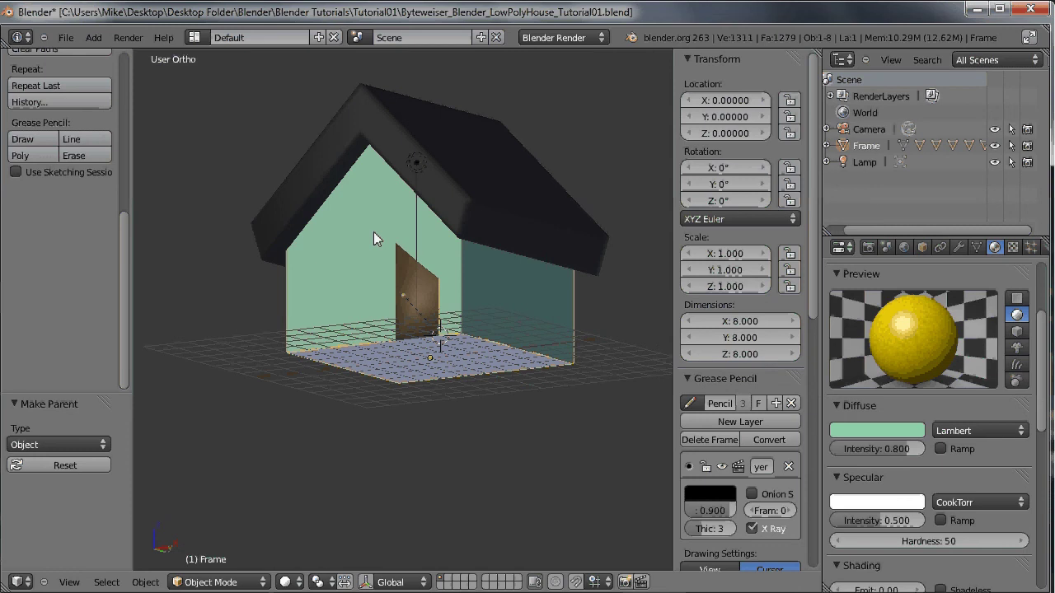
{"action": "key", "text": "g"}
{"action": "right_click", "coordinate": [345, 226]}
Try selecting the house frame's wall edges around the doorway and separating the selection into its own object.
{"action": "middle_click_drag", "start_coordinate": [319, 211], "coordinate": [364, 243]}
{"action": "scroll", "coordinate": [365, 243], "scroll_direction": "up", "scroll_amount": 3}
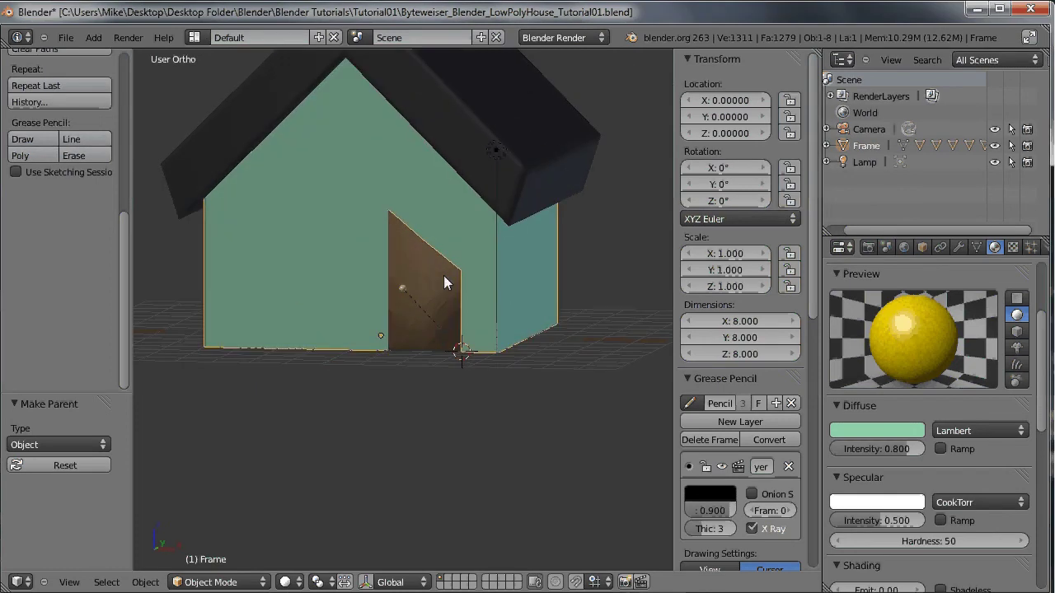
{"action": "scroll", "coordinate": [423, 213], "scroll_direction": "up", "scroll_amount": 3}
{"action": "scroll", "coordinate": [424, 212], "scroll_direction": "down", "scroll_amount": 2}
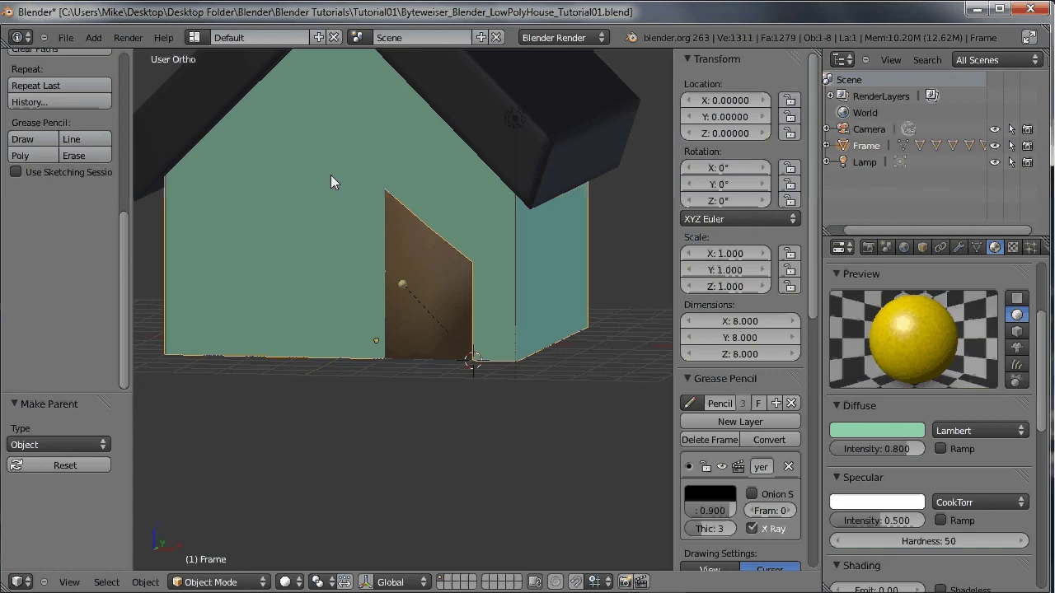
{"action": "key", "text": "Tab"}
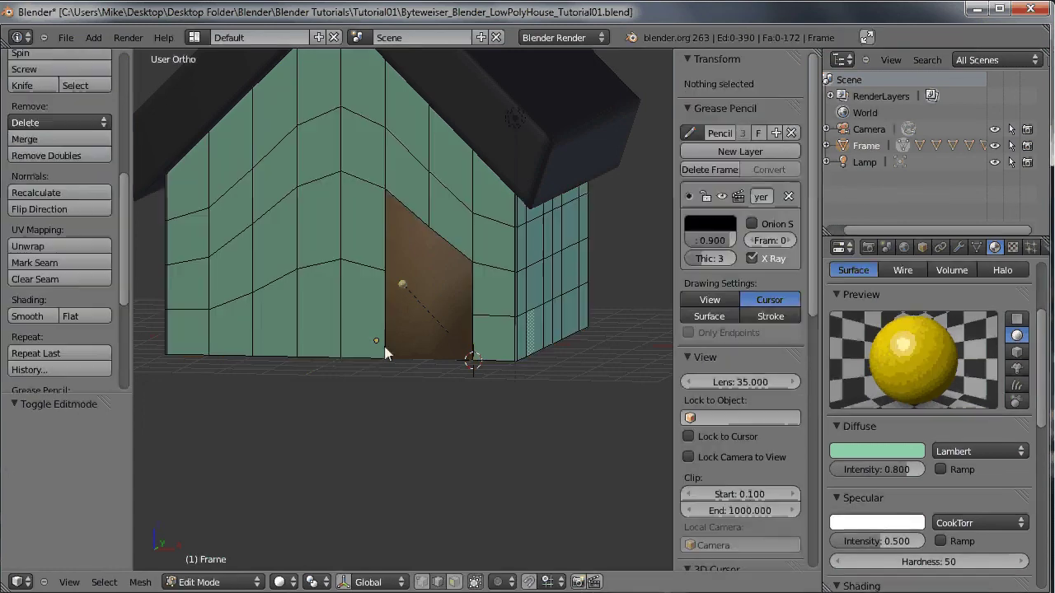
{"action": "right_click", "coordinate": [382, 270], "text": "shift"}
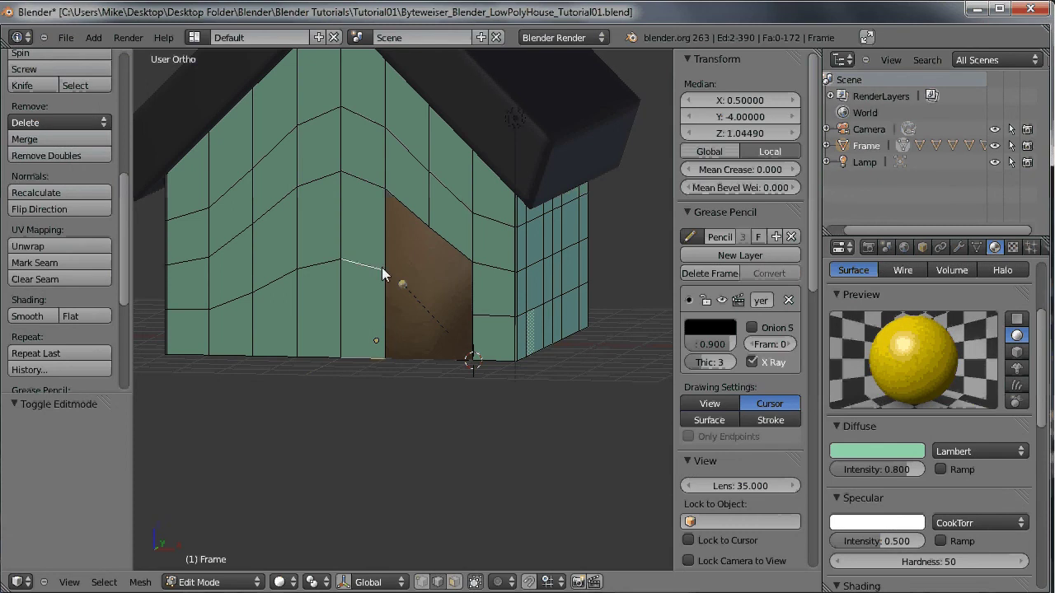
{"action": "right_click", "coordinate": [381, 186], "text": "shift"}
{"action": "right_click", "coordinate": [428, 219], "text": "shift"}
{"action": "right_click", "coordinate": [478, 262], "text": "shift"}
{"action": "right_click", "coordinate": [483, 319], "text": "shift"}
{"action": "right_click", "coordinate": [505, 251], "text": "shift"}
{"action": "middle_click_drag", "start_coordinate": [505, 250], "coordinate": [412, 258]}
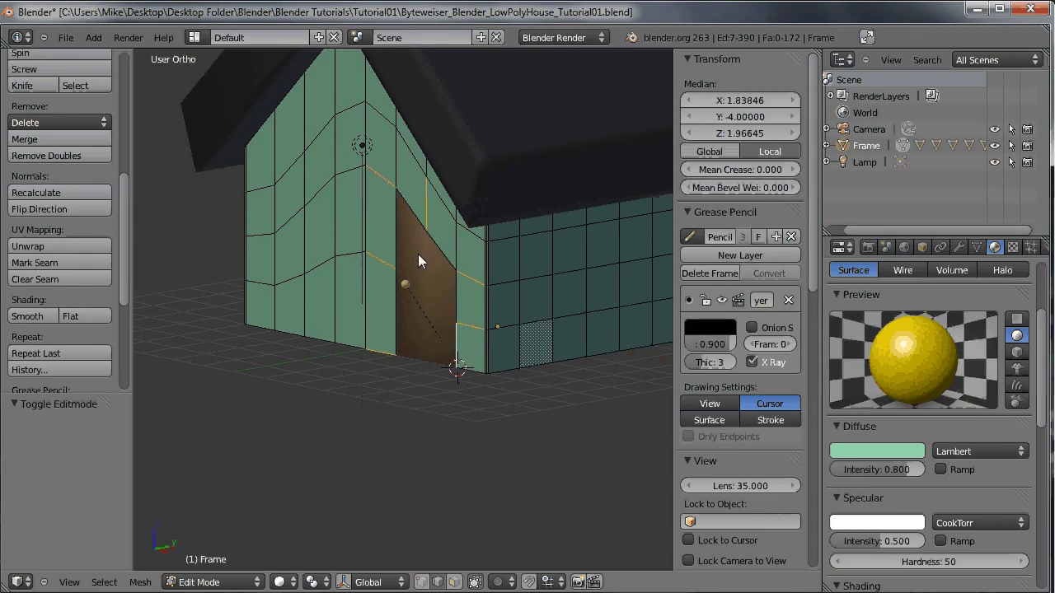
{"action": "key", "text": "p"}
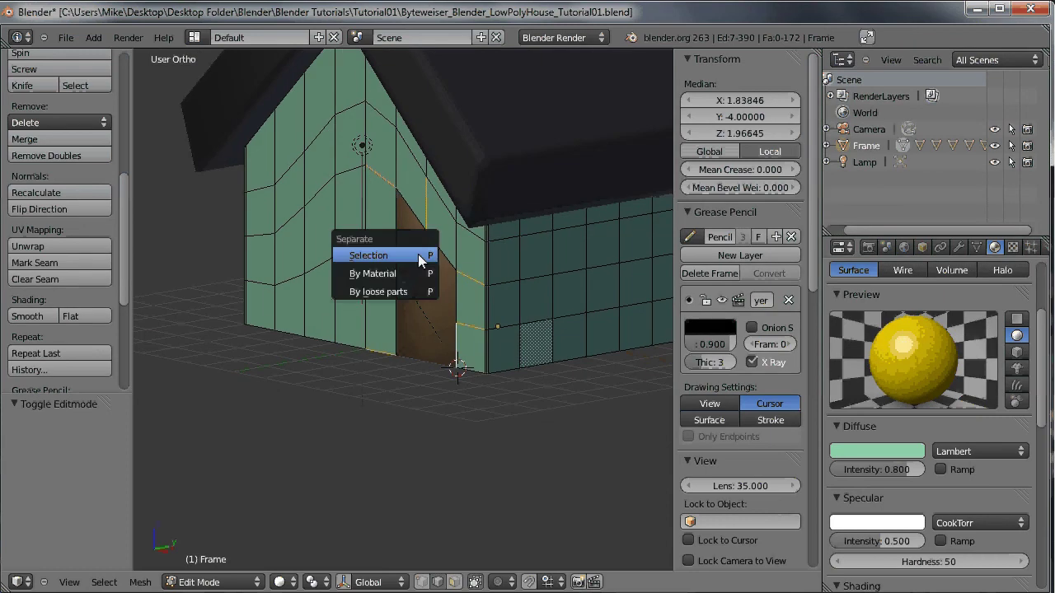
{"action": "left_click", "coordinate": [418, 254]}
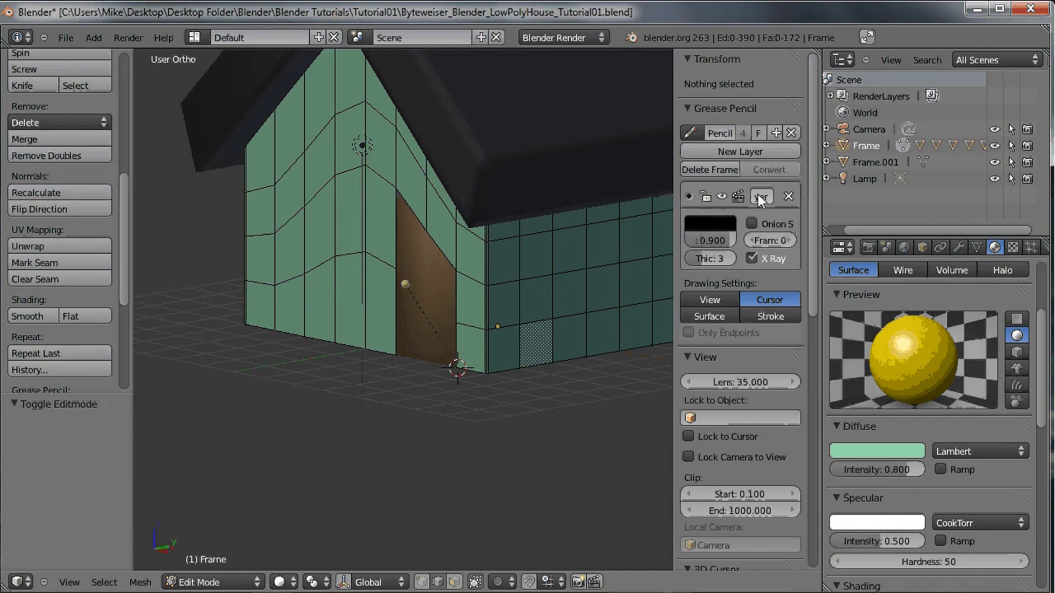
Rename the separated edges object as DoorFrame.
{"action": "left_click", "coordinate": [872, 162]}
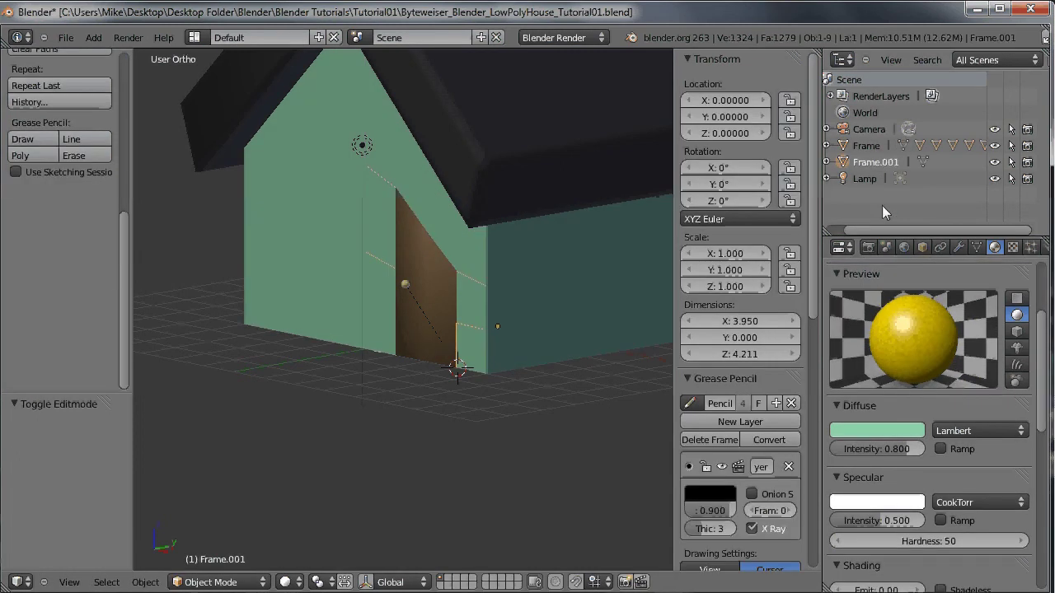
{"action": "left_click", "coordinate": [921, 247]}
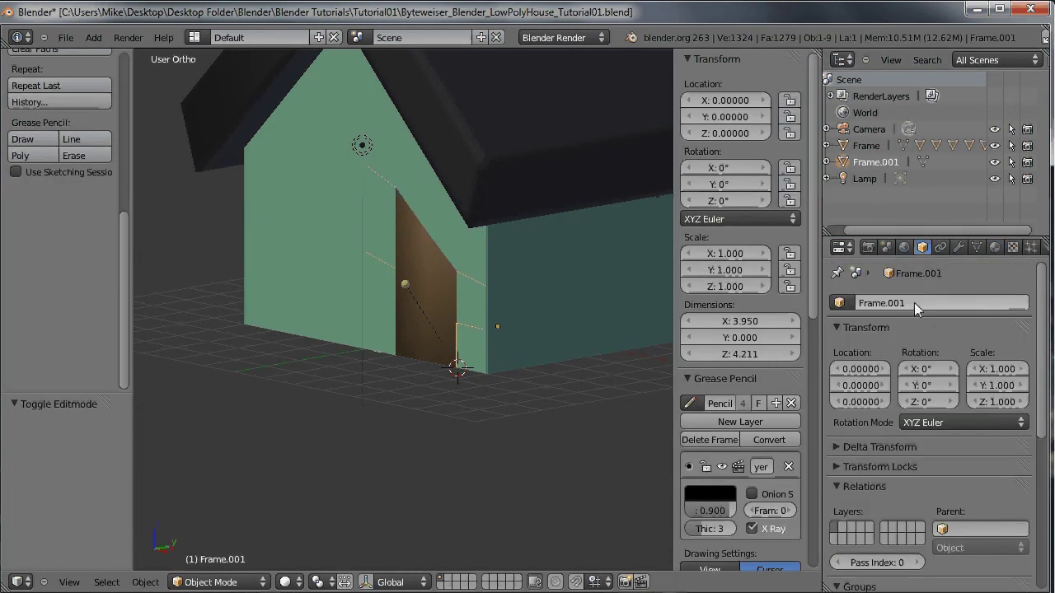
{"action": "left_click", "coordinate": [914, 302]}
{"action": "key", "text": "BackSpace"}
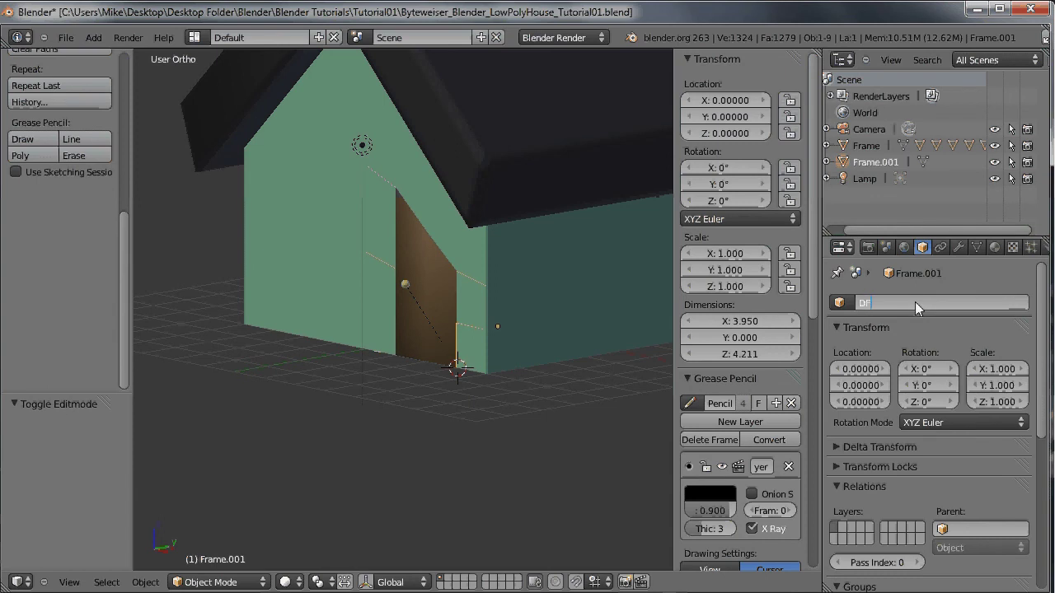
{"action": "type", "text": "DoorFrame"}
{"action": "key", "text": "Return"}
Examine the DoorFrame object's edges around the doorway in Edit Mode.
{"action": "key", "text": "Tab"}
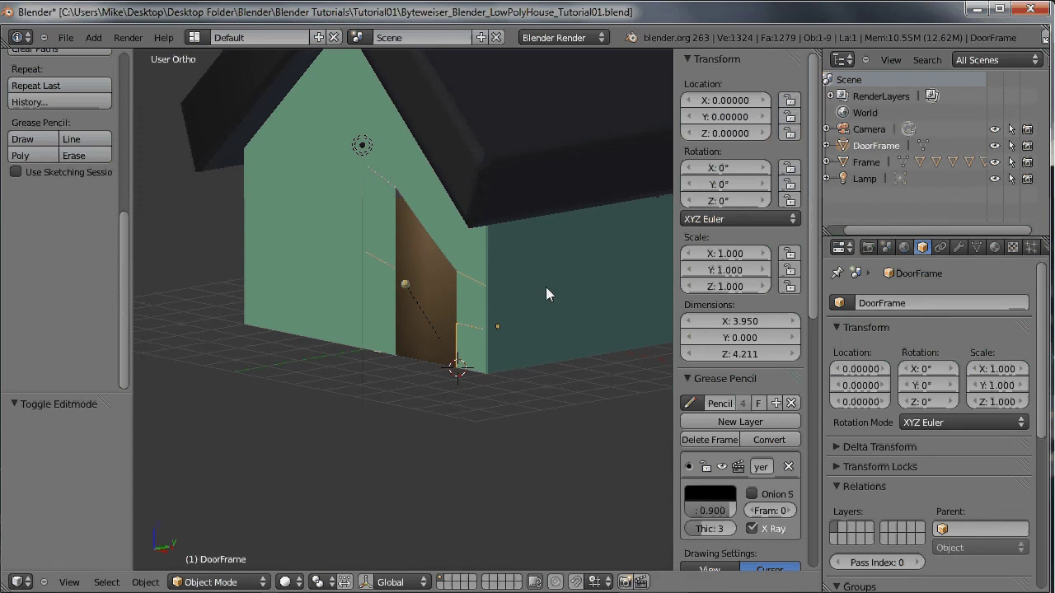
{"action": "middle_click_drag", "start_coordinate": [487, 253], "coordinate": [532, 264]}
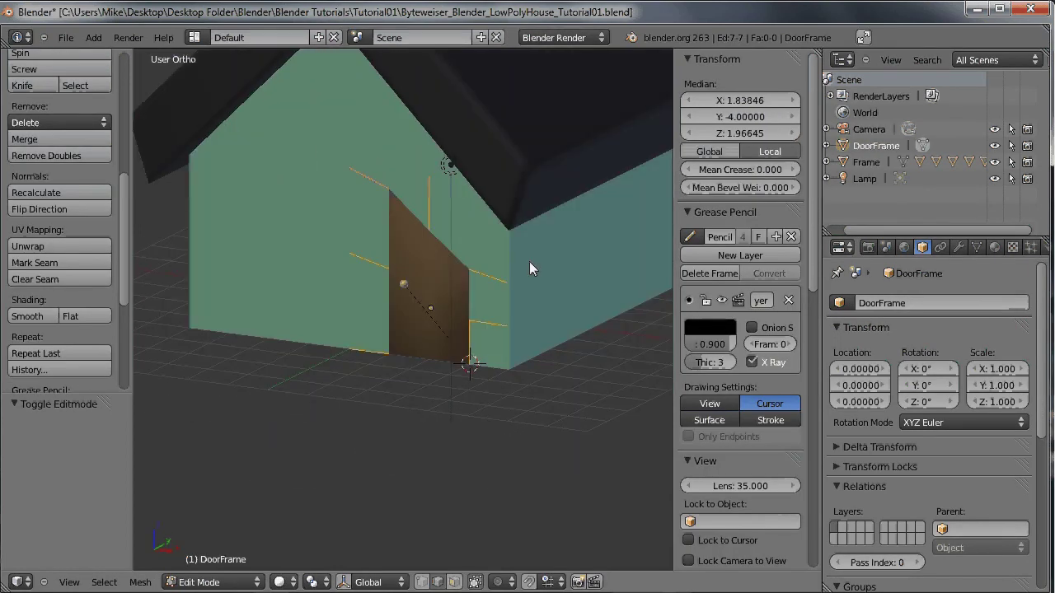
{"action": "key", "text": "Tab"}
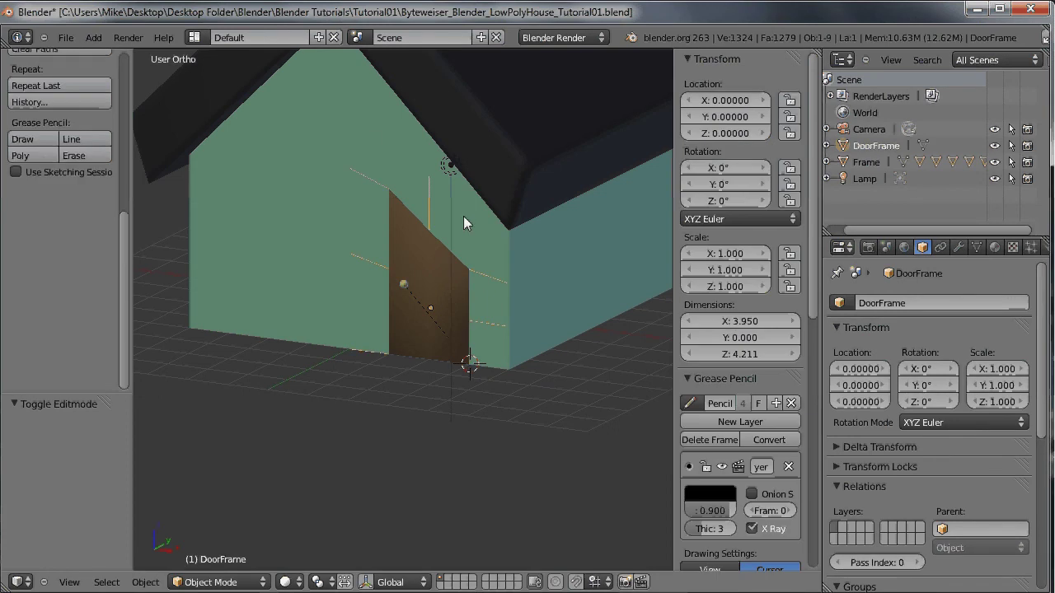
Hide the floor and the door to expose the doorway opening in the house frame.
{"action": "right_click", "coordinate": [366, 137]}
{"action": "key", "text": "Tab"}
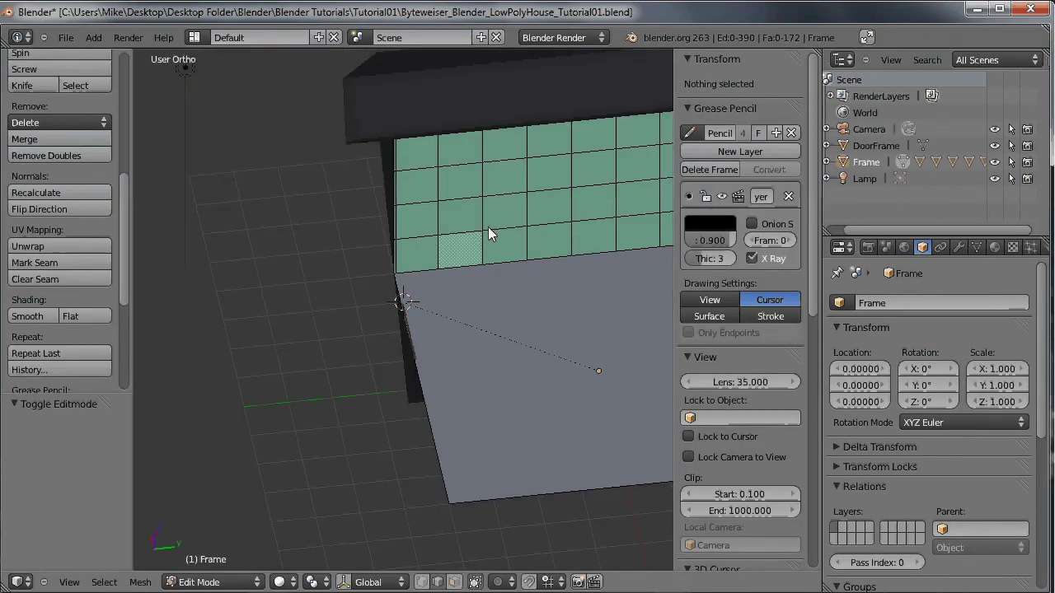
{"action": "key", "text": "Tab"}
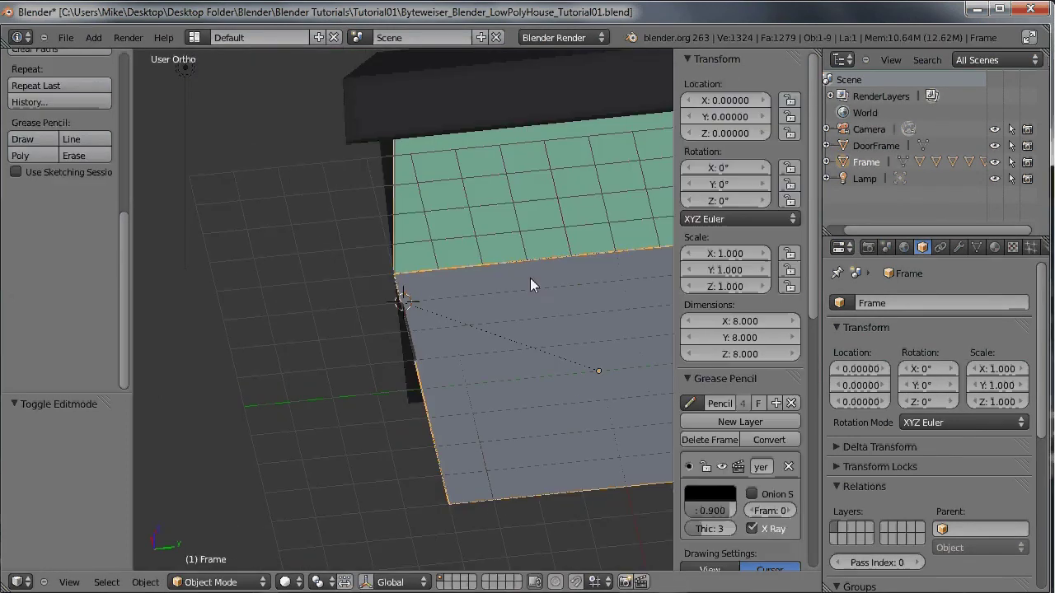
{"action": "right_click", "coordinate": [550, 294]}
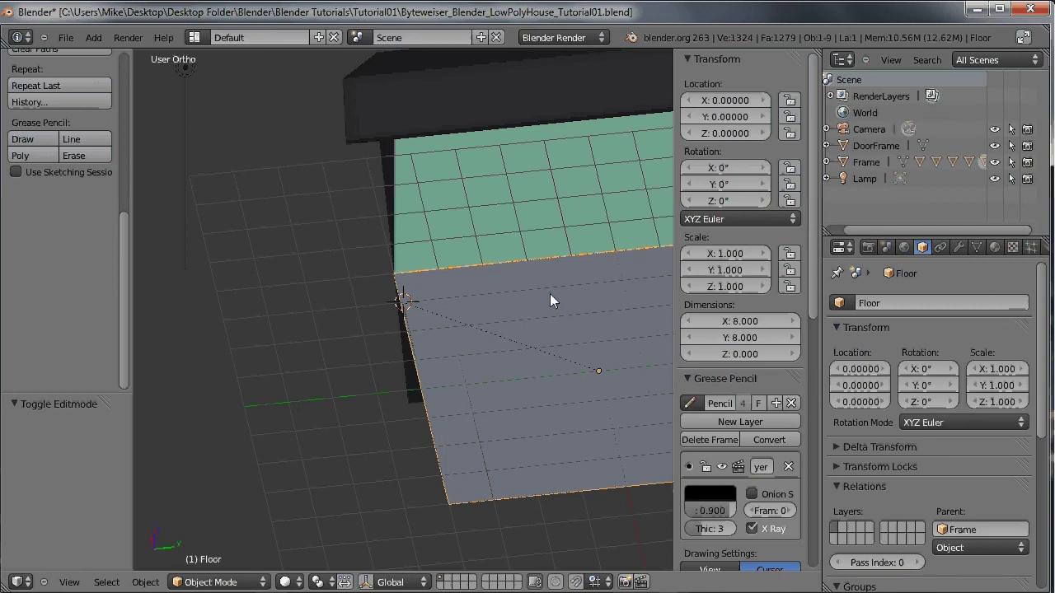
{"action": "key", "text": "h"}
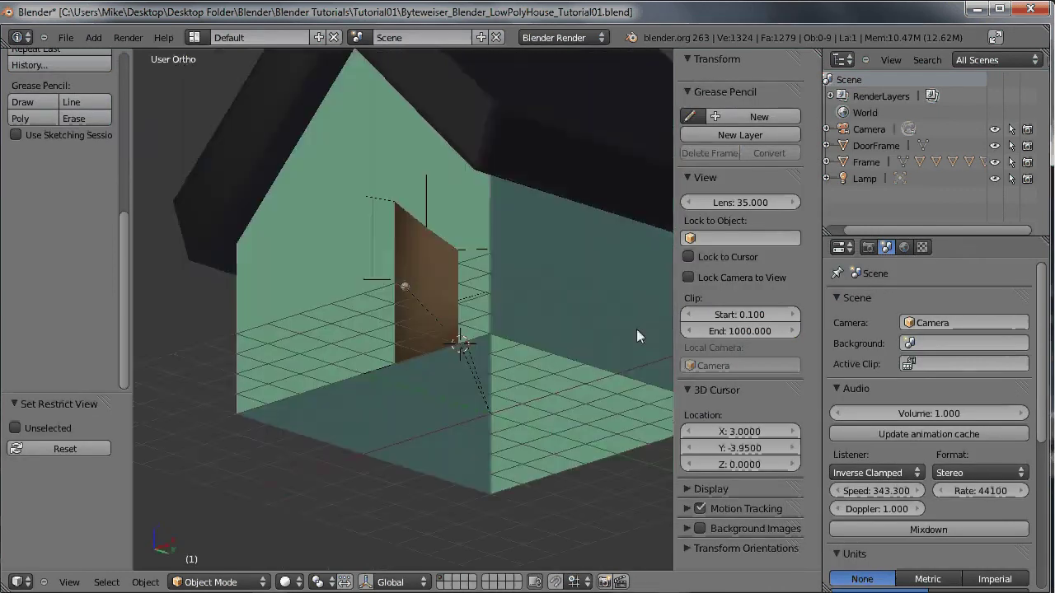
{"action": "middle_click_drag", "start_coordinate": [494, 271], "coordinate": [402, 279]}
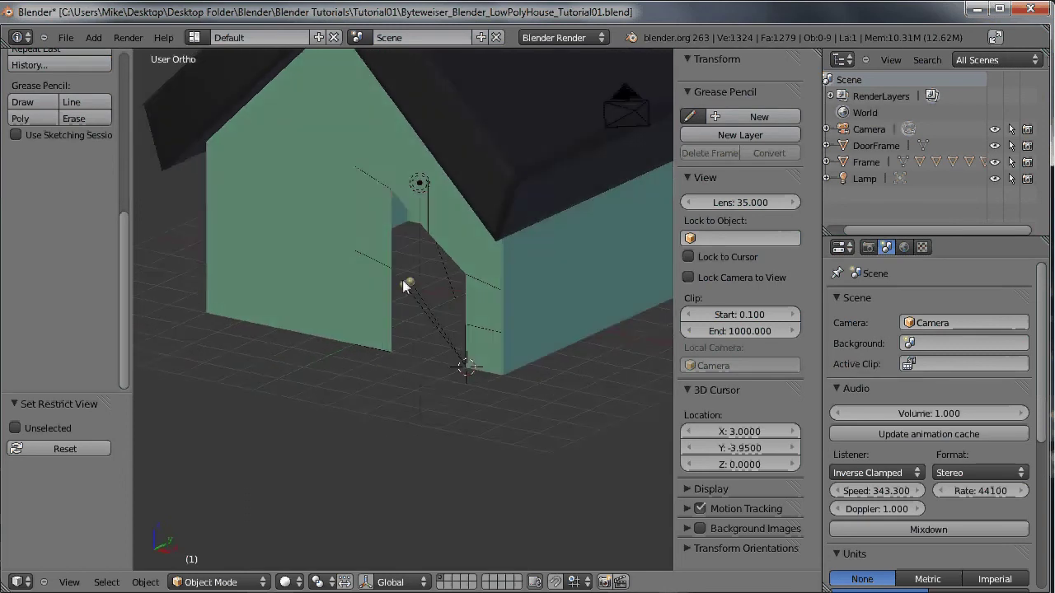
Try selecting the house frame's edges along the doorway's sloped top in Edit Mode.
{"action": "right_click", "coordinate": [360, 159]}
{"action": "key", "text": "Tab"}
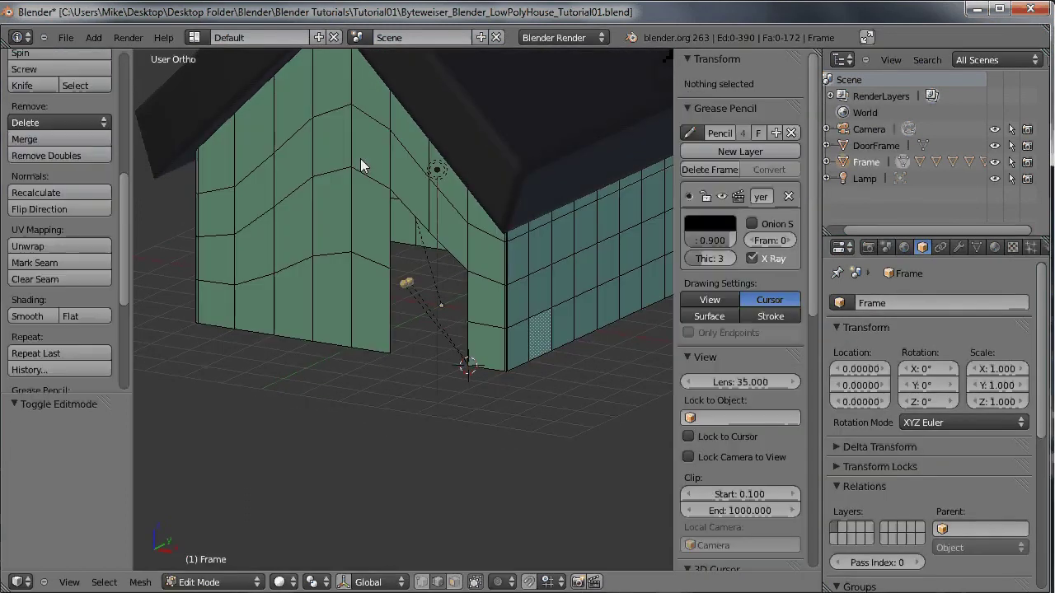
{"action": "middle_click_drag", "start_coordinate": [379, 201], "coordinate": [359, 184]}
{"action": "right_click", "coordinate": [394, 190]}
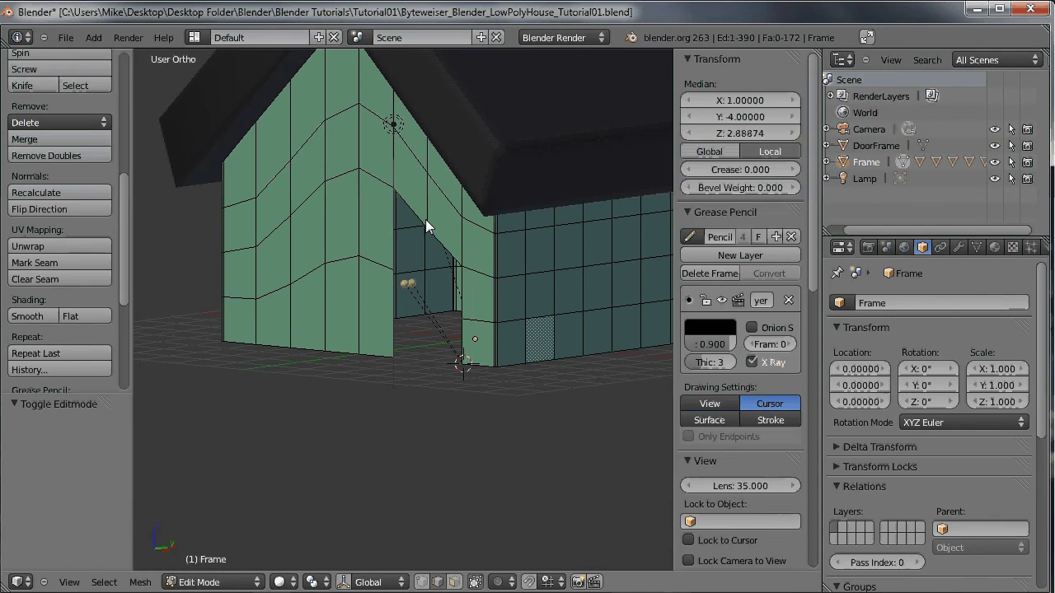
{"action": "right_click", "coordinate": [427, 224]}
{"action": "middle_click_drag", "start_coordinate": [427, 223], "coordinate": [331, 433]}
{"action": "middle_click_drag", "start_coordinate": [350, 332], "coordinate": [541, 336]}
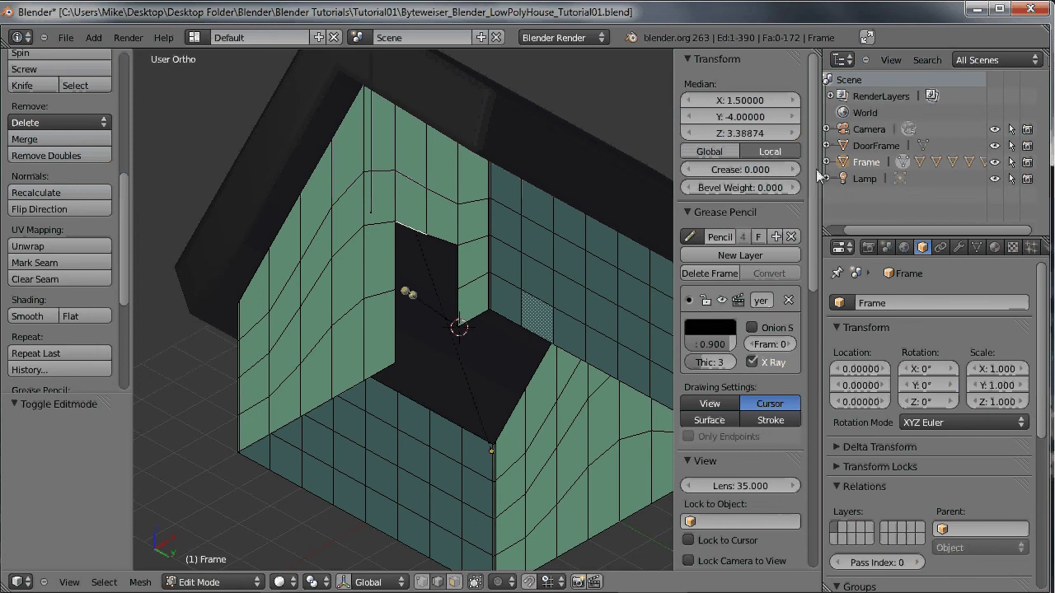
Delete the DoorFrame object and unhide the floor and door.
{"action": "left_click", "coordinate": [868, 145]}
{"action": "key", "text": "x"}
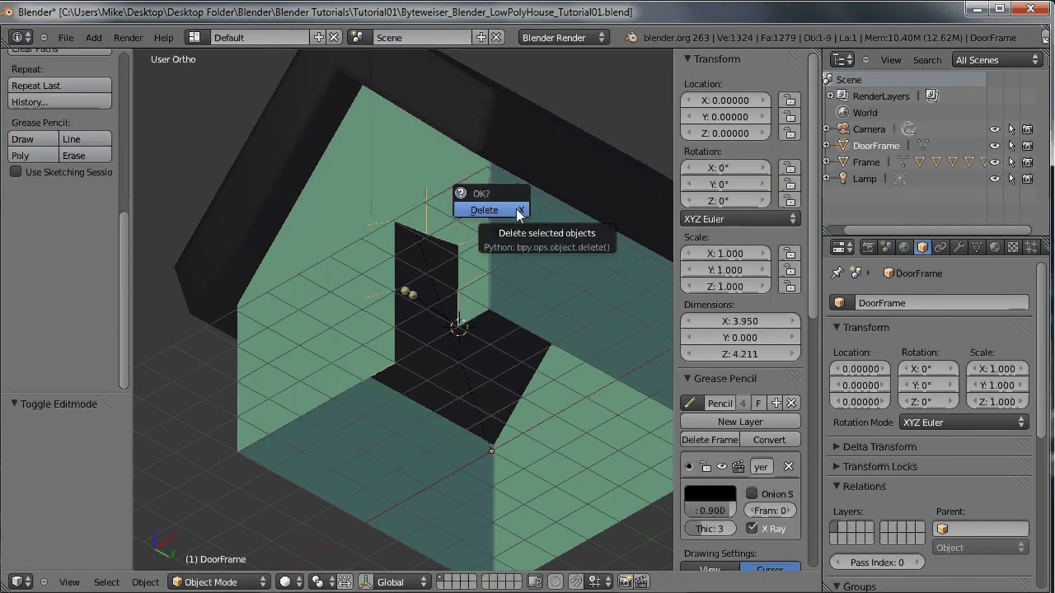
{"action": "left_click", "coordinate": [517, 211]}
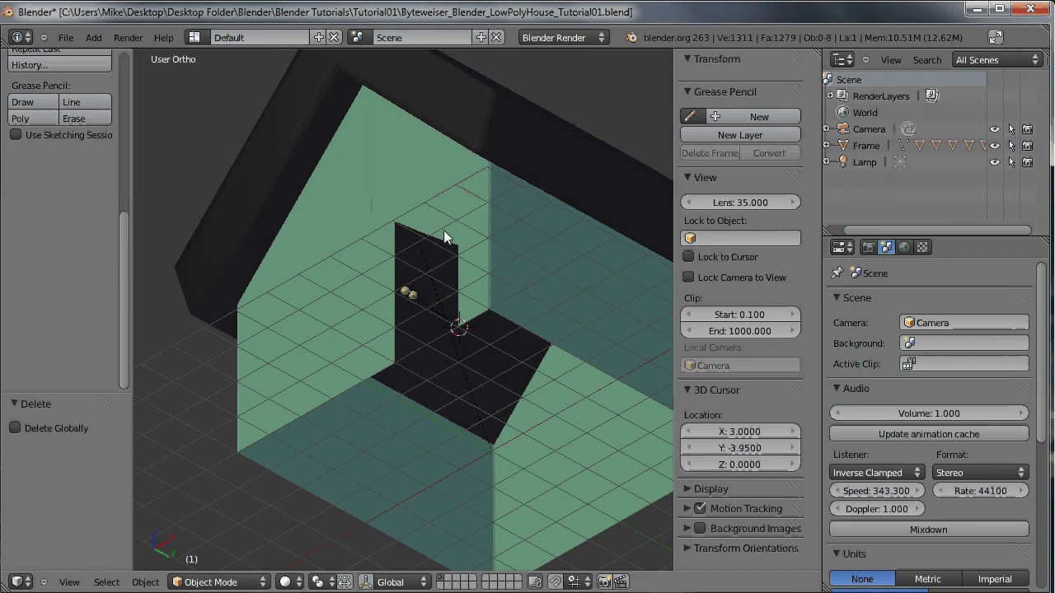
{"action": "key", "text": "alt+h"}
{"action": "middle_click_drag", "start_coordinate": [443, 230], "coordinate": [399, 158]}
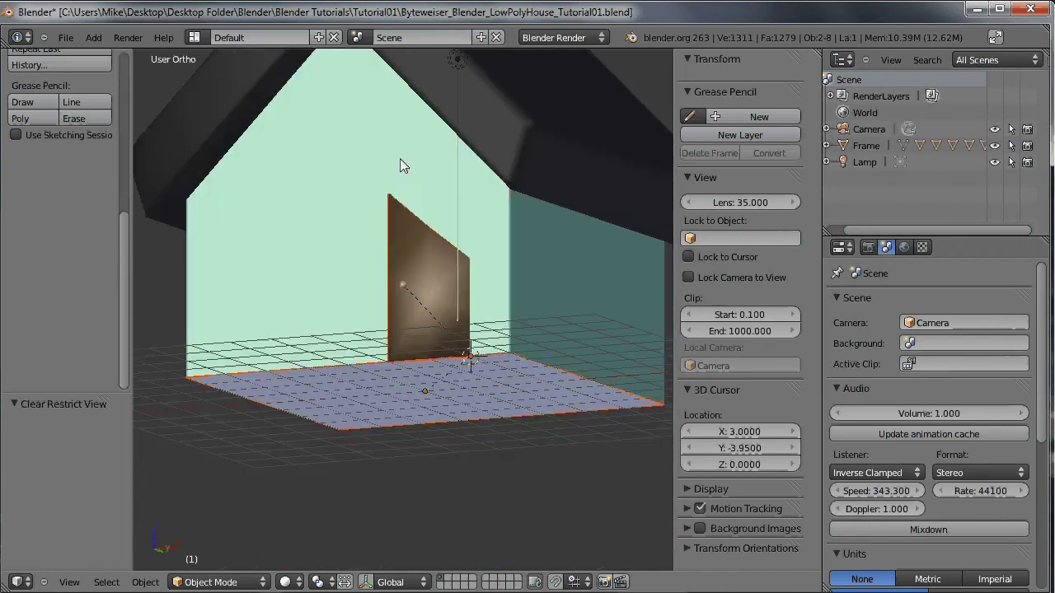
Select the seven vertices outlining the doorway's sides and sloped top in vertex mode, and separate the selection from the house frame.
{"action": "right_click", "coordinate": [400, 158]}
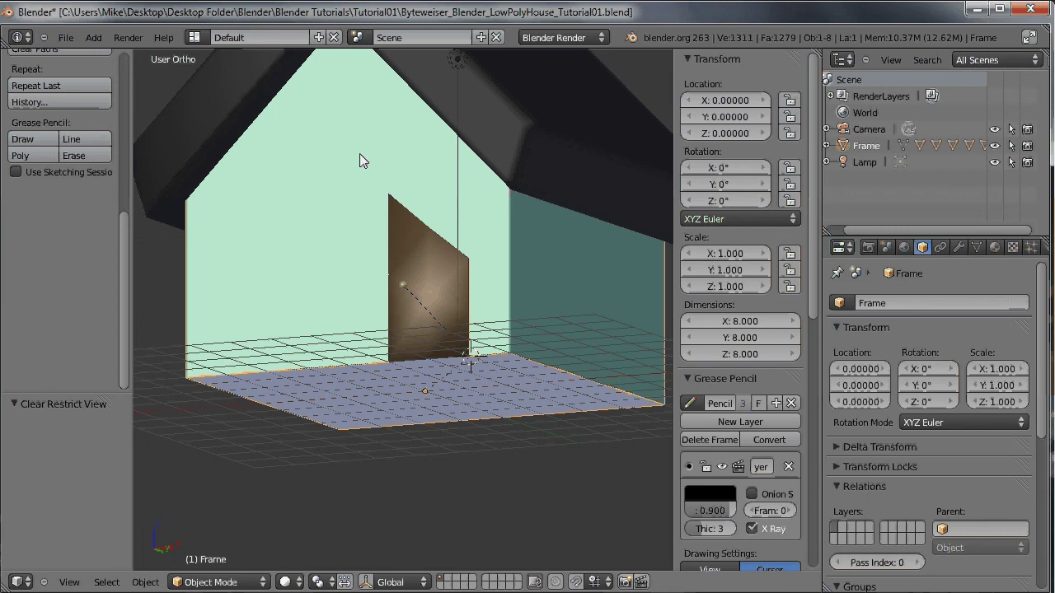
{"action": "key", "text": "Tab"}
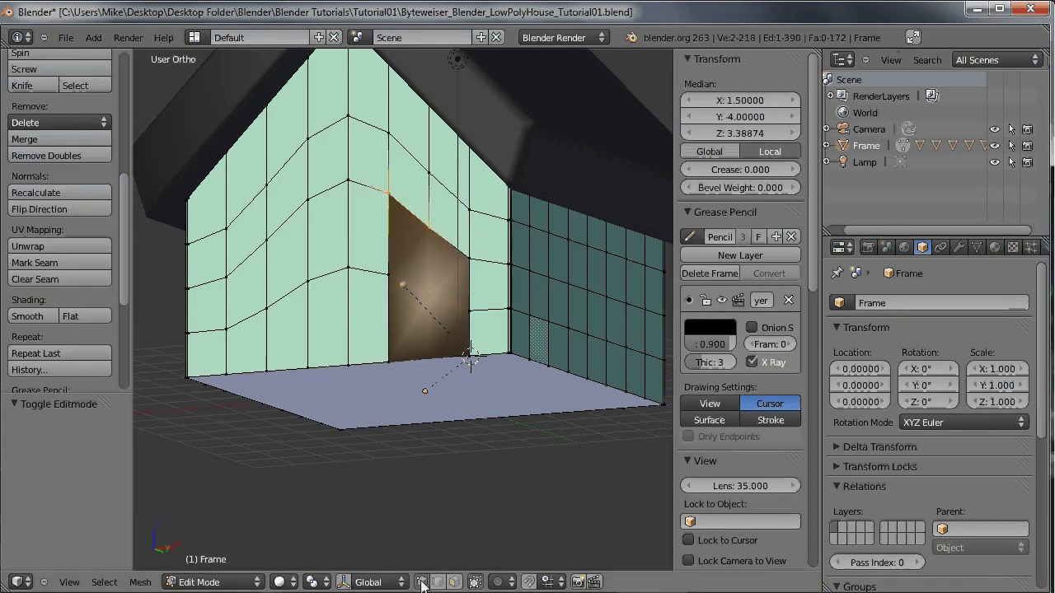
{"action": "middle_click_drag", "start_coordinate": [358, 189], "coordinate": [385, 199]}
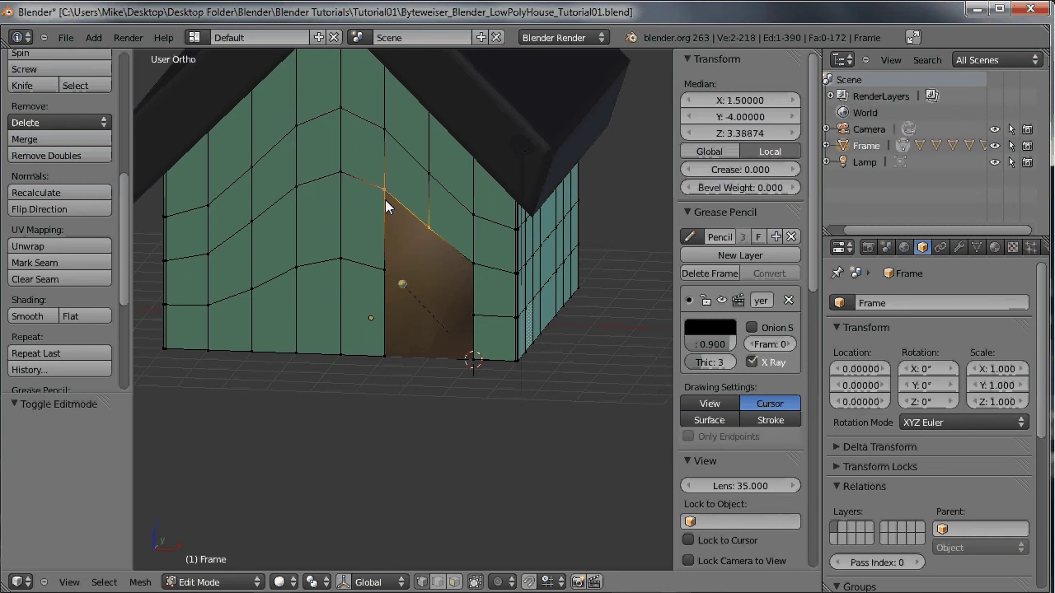
{"action": "right_click", "coordinate": [384, 354]}
{"action": "right_click", "coordinate": [385, 278], "text": "shift"}
{"action": "right_click", "coordinate": [385, 190], "text": "shift"}
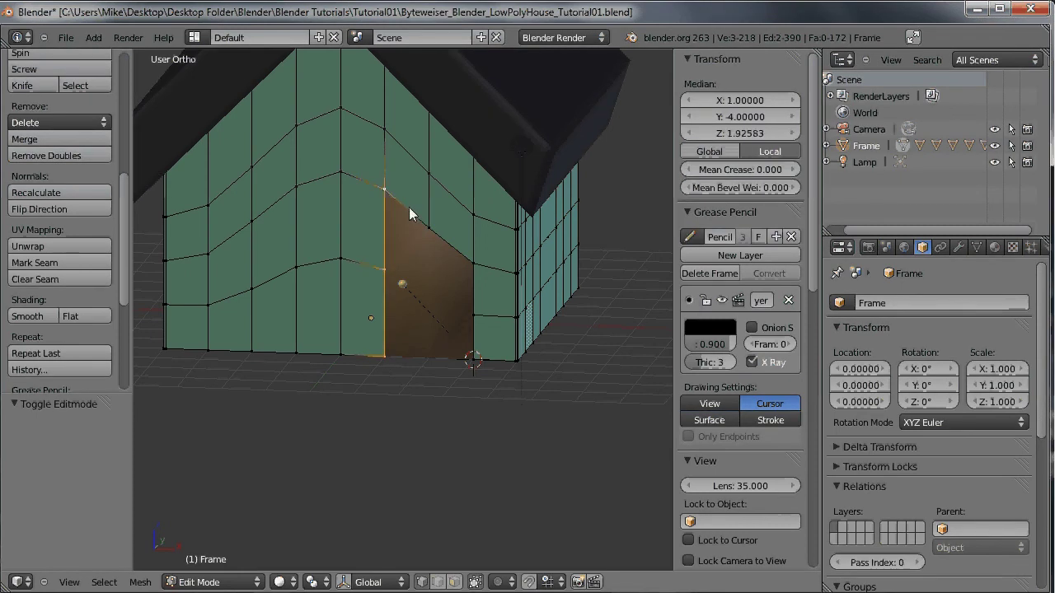
{"action": "right_click", "coordinate": [428, 227], "text": "shift"}
{"action": "right_click", "coordinate": [473, 264], "text": "shift"}
{"action": "right_click", "coordinate": [474, 314], "text": "shift"}
{"action": "right_click", "coordinate": [474, 356], "text": "shift"}
{"action": "key", "text": "p"}
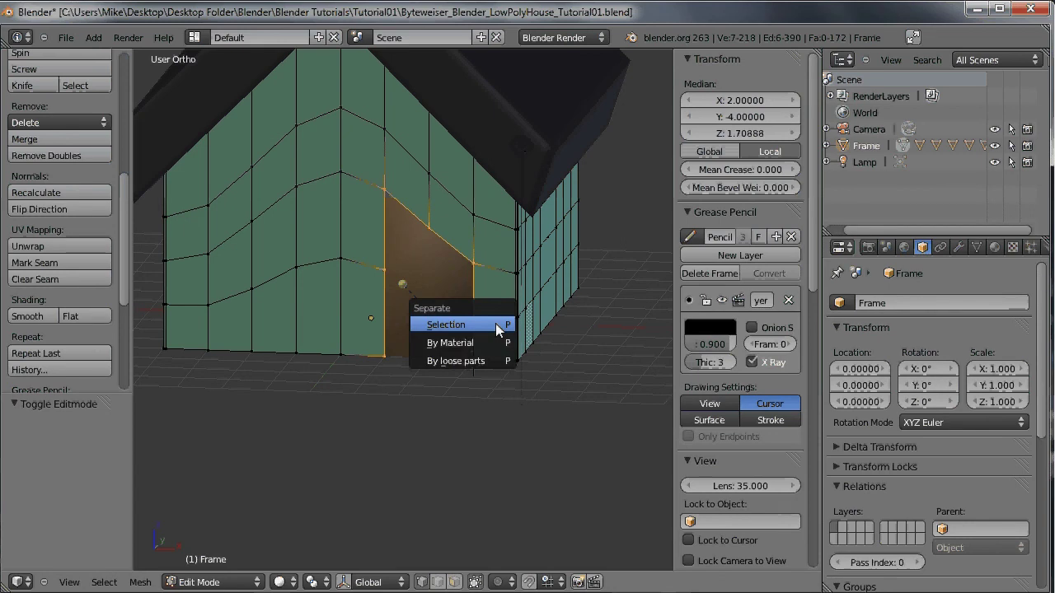
{"action": "left_click", "coordinate": [495, 323]}
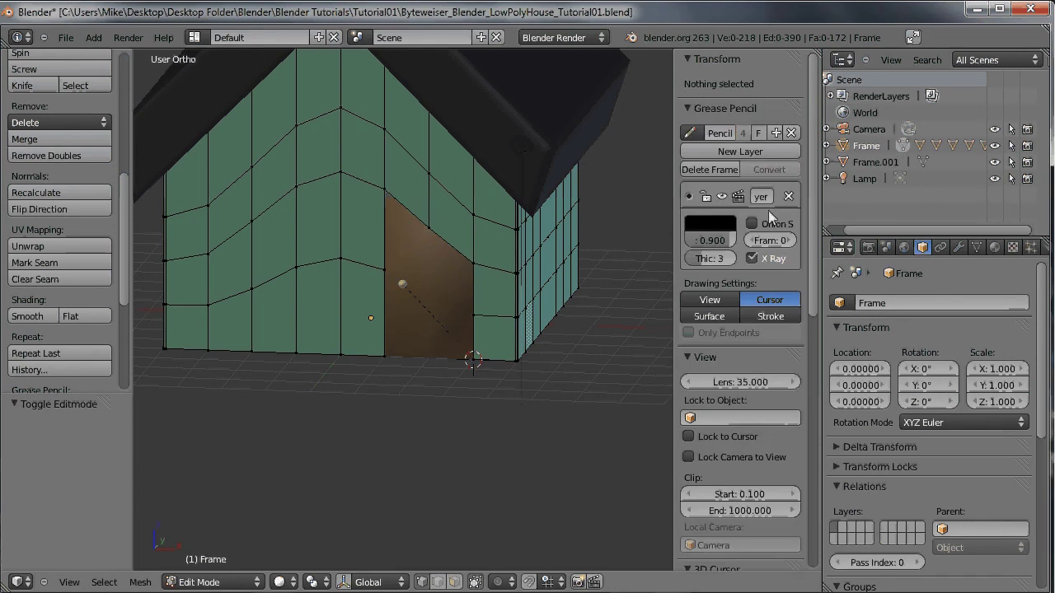
Rename the separated doorway outline as DoorFrame.
{"action": "left_click", "coordinate": [889, 164]}
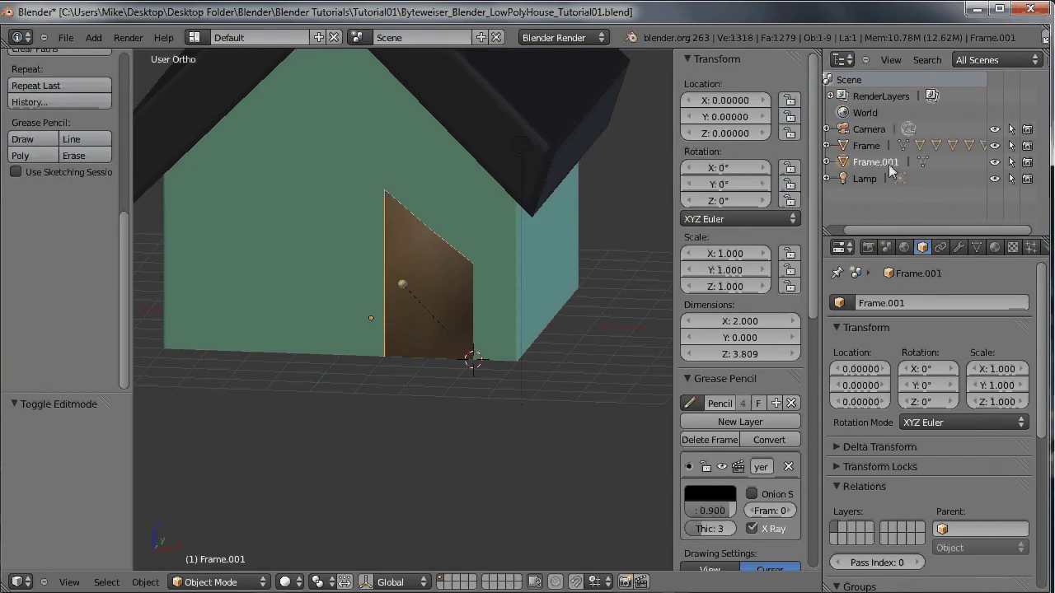
{"action": "left_click", "coordinate": [915, 301]}
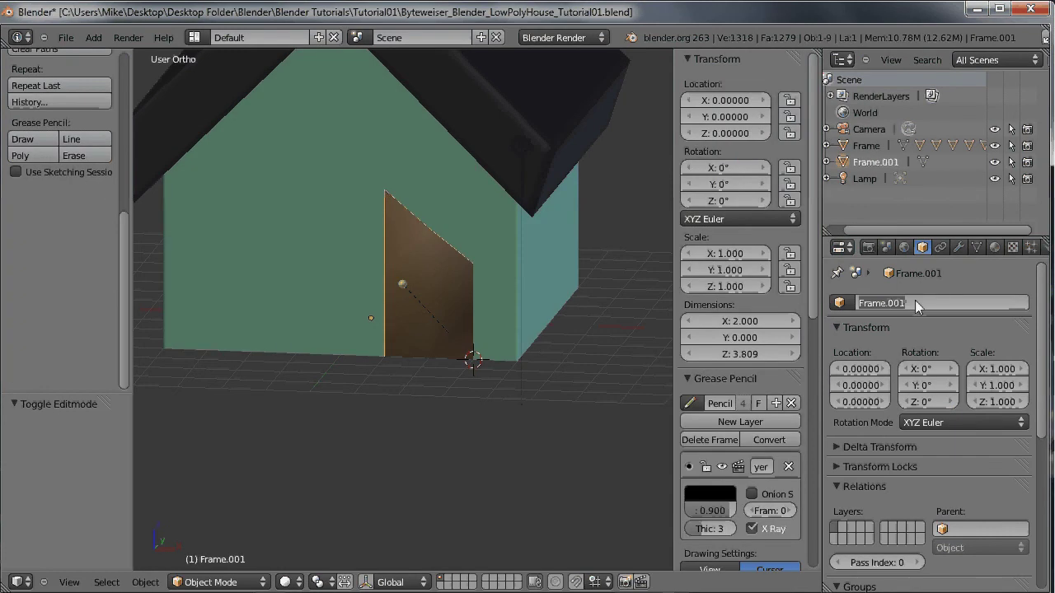
{"action": "type", "text": "DoorFrame"}
{"action": "key", "text": "Return"}
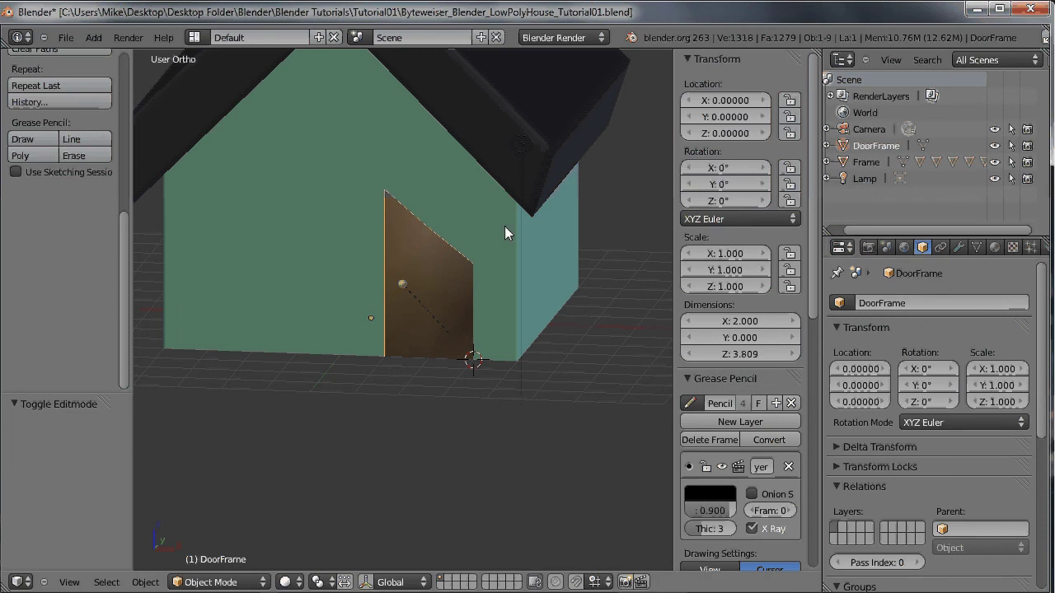
Hide the house frame to isolate the doorway outline around the door.
{"action": "right_click", "coordinate": [335, 185]}
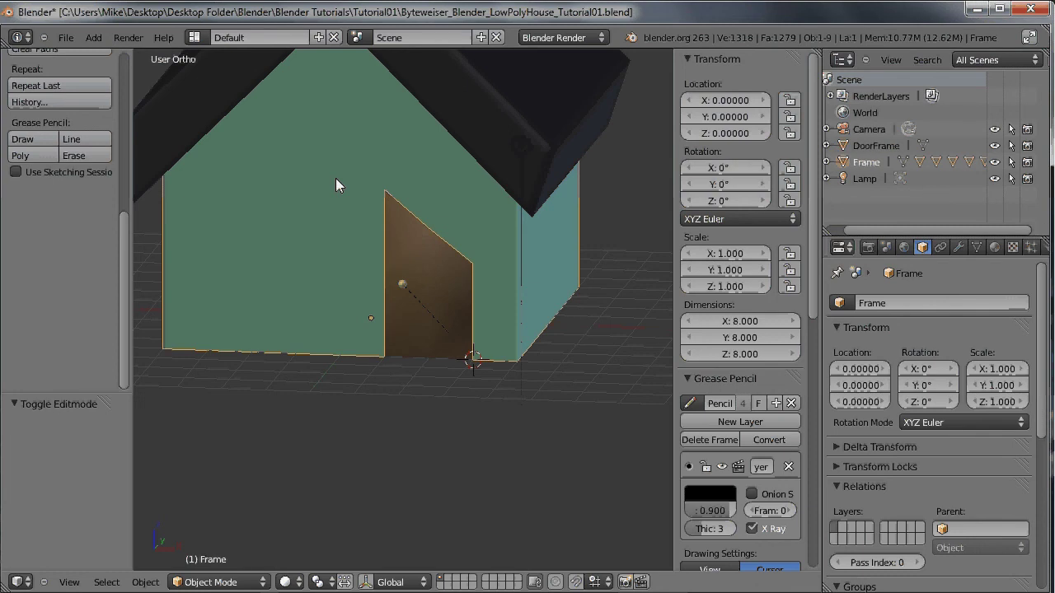
{"action": "key", "text": "h"}
{"action": "middle_click_drag", "start_coordinate": [336, 178], "coordinate": [361, 165]}
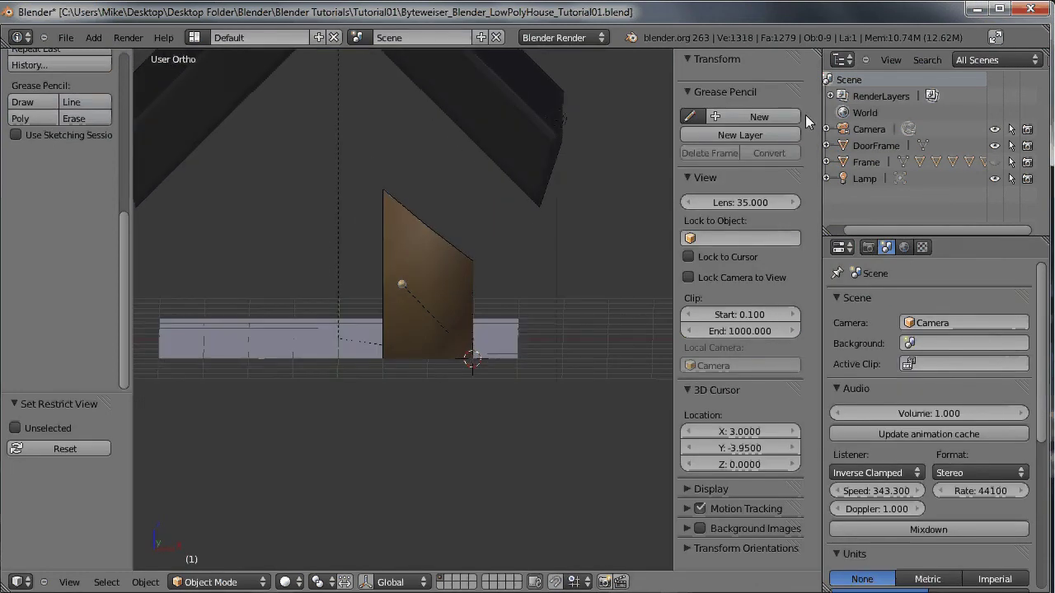
Extrude the whole DoorFrame outline in the front view and scale it outward by about 1.41 to form a flat border.
{"action": "left_click", "coordinate": [891, 148]}
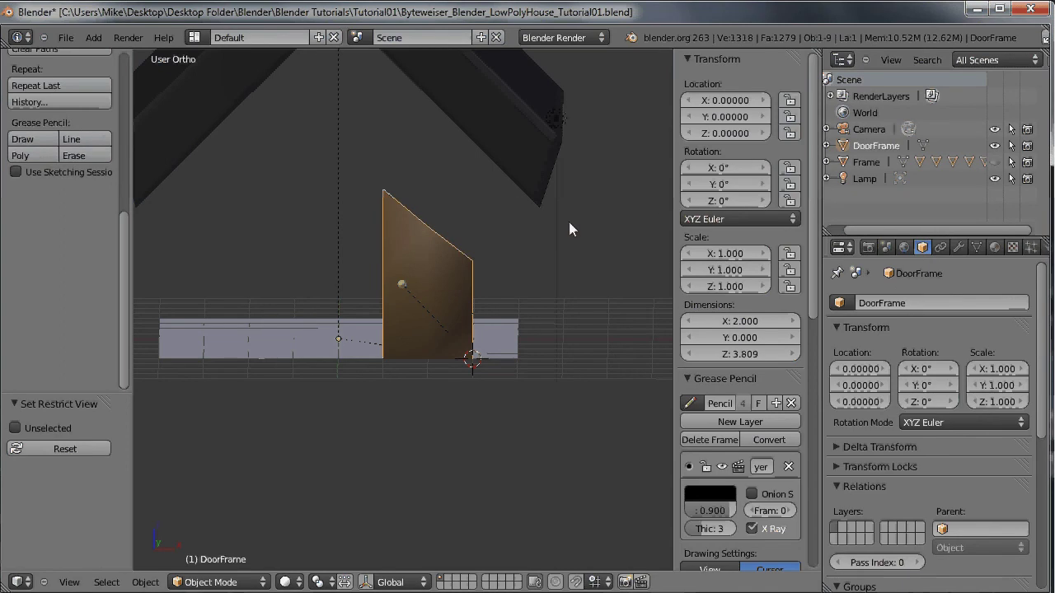
{"action": "key", "text": "Tab"}
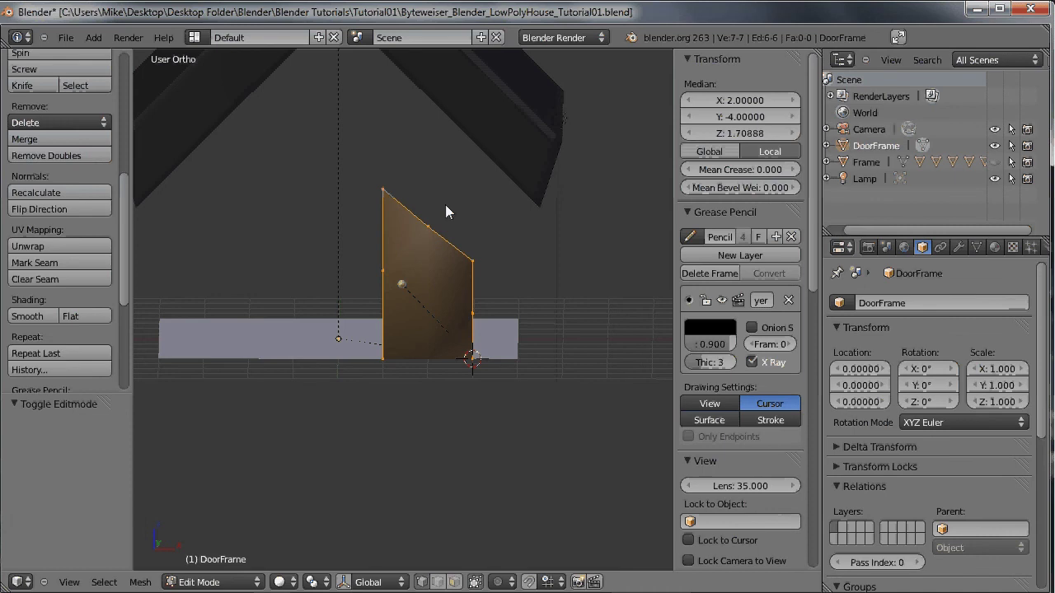
{"action": "key", "text": "KP_3"}
{"action": "key", "text": "KP_1"}
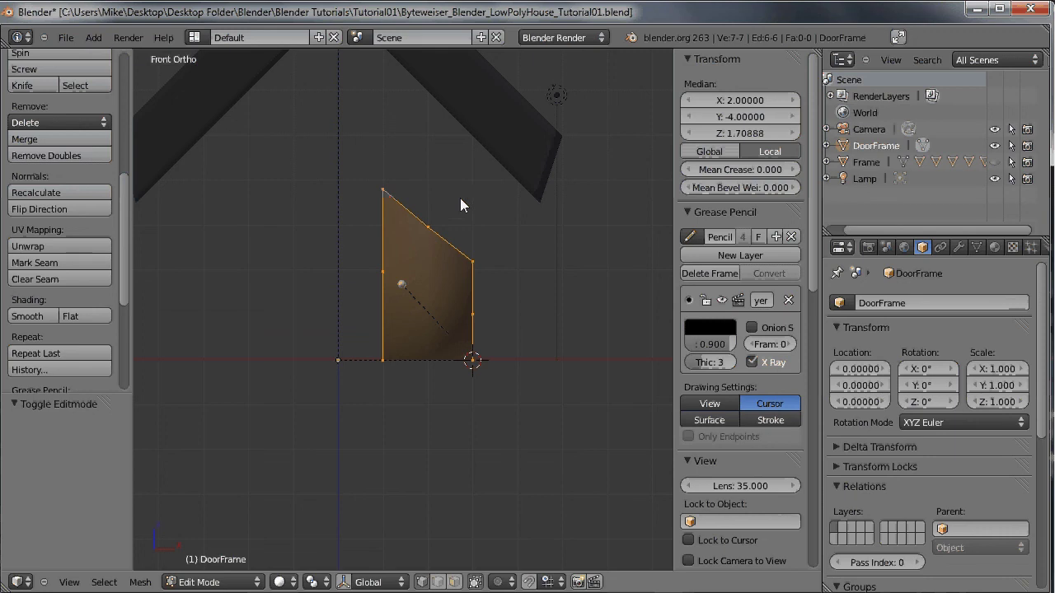
{"action": "key", "text": "e"}
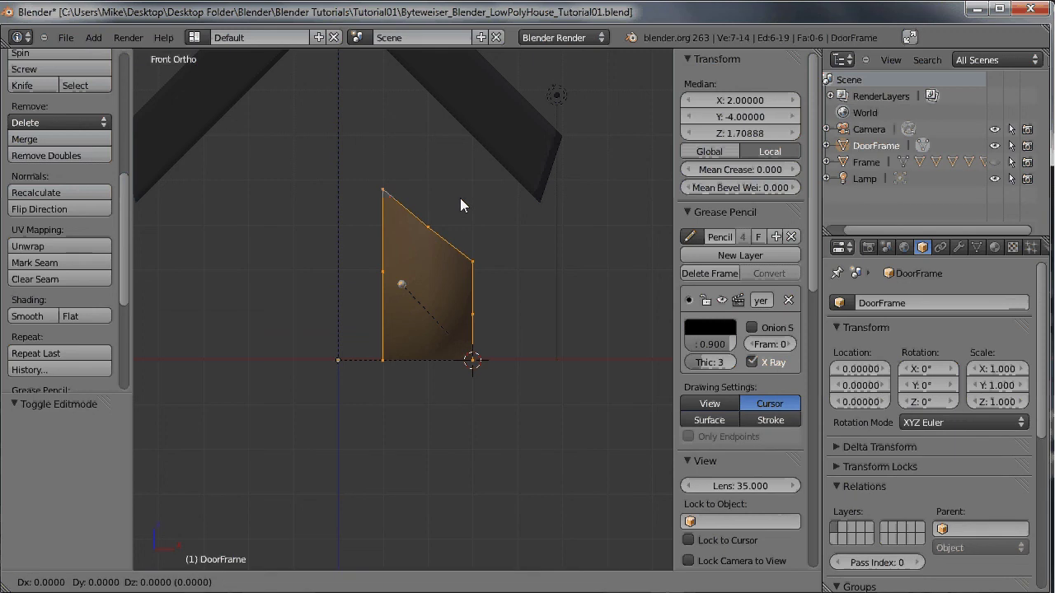
{"action": "key", "text": "s"}
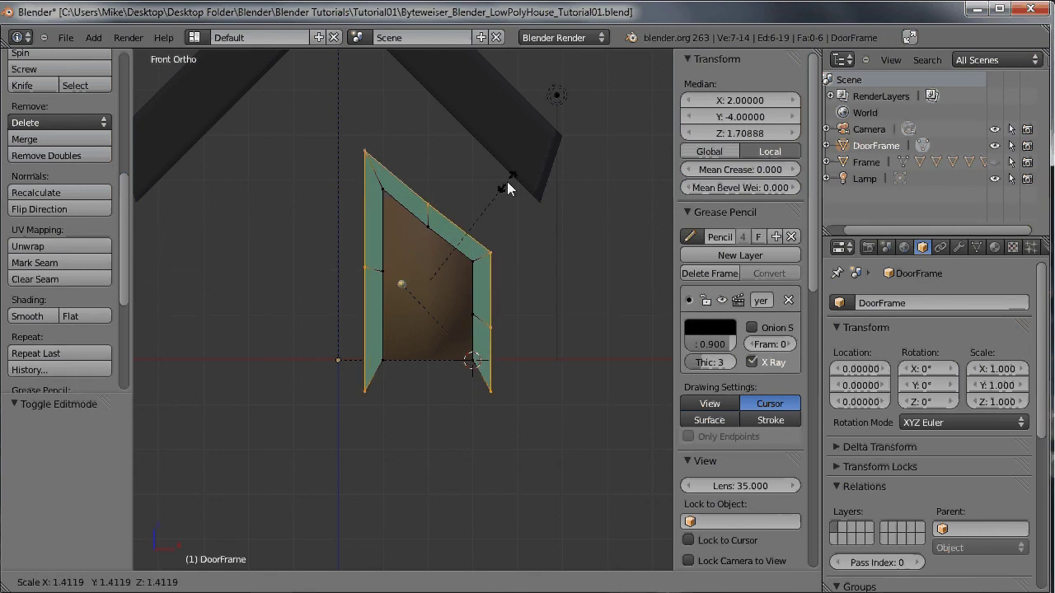
{"action": "left_click", "coordinate": [508, 189]}
Select the two lowest outer vertices of the door frame and set their median Z to 0.
{"action": "middle_click_drag", "start_coordinate": [571, 187], "coordinate": [521, 210]}
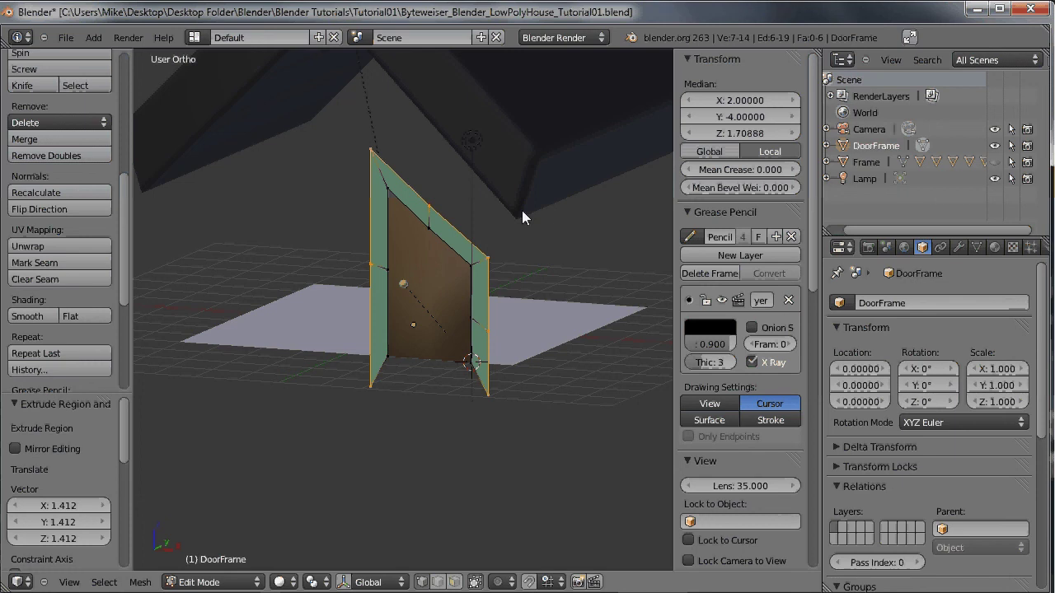
{"action": "scroll", "coordinate": [522, 210], "scroll_direction": "up", "scroll_amount": 5}
{"action": "middle_click_drag", "start_coordinate": [402, 242], "coordinate": [514, 321]}
{"action": "right_click", "coordinate": [493, 380]}
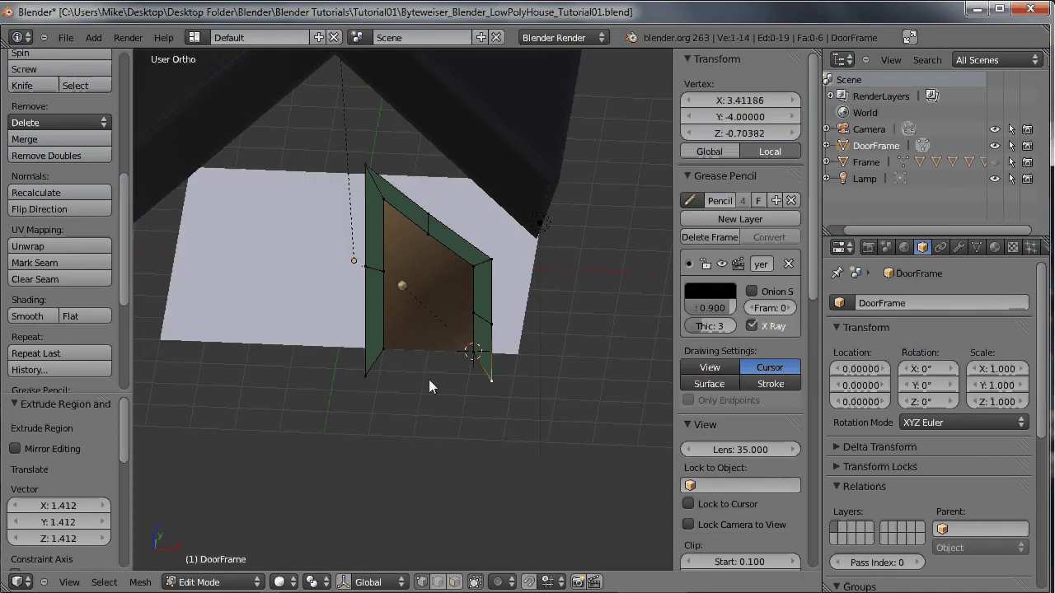
{"action": "middle_click_drag", "start_coordinate": [370, 376], "coordinate": [460, 306]}
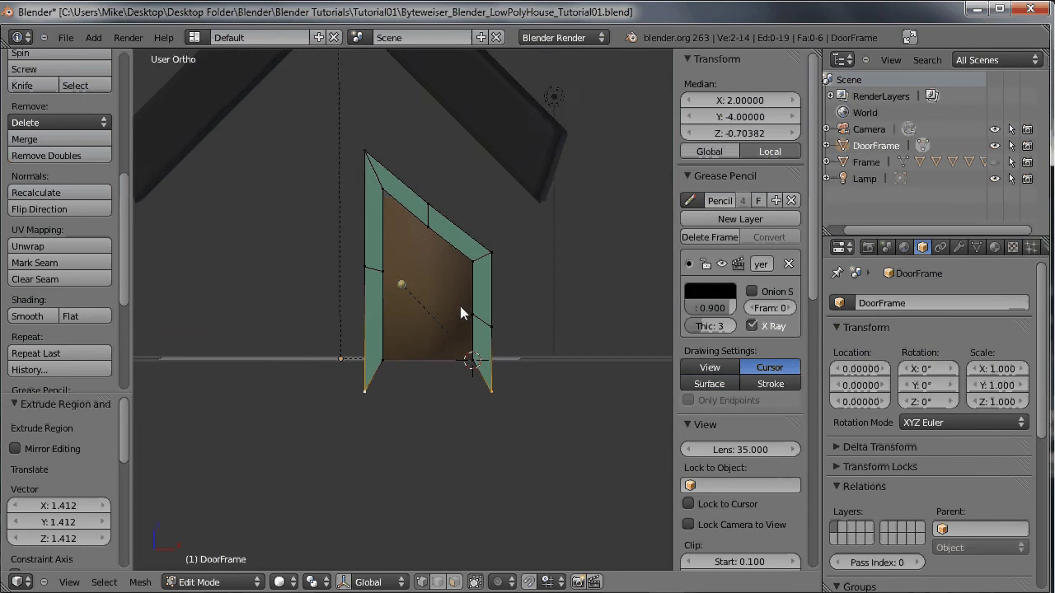
{"action": "left_click", "coordinate": [773, 129]}
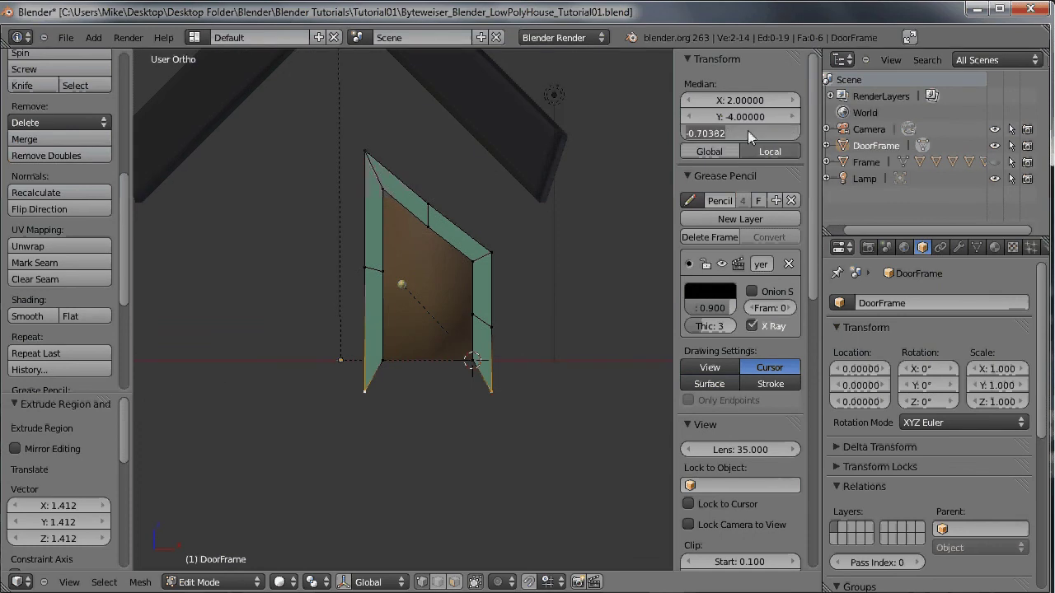
{"action": "type", "text": "0"}
{"action": "key", "text": "Return"}
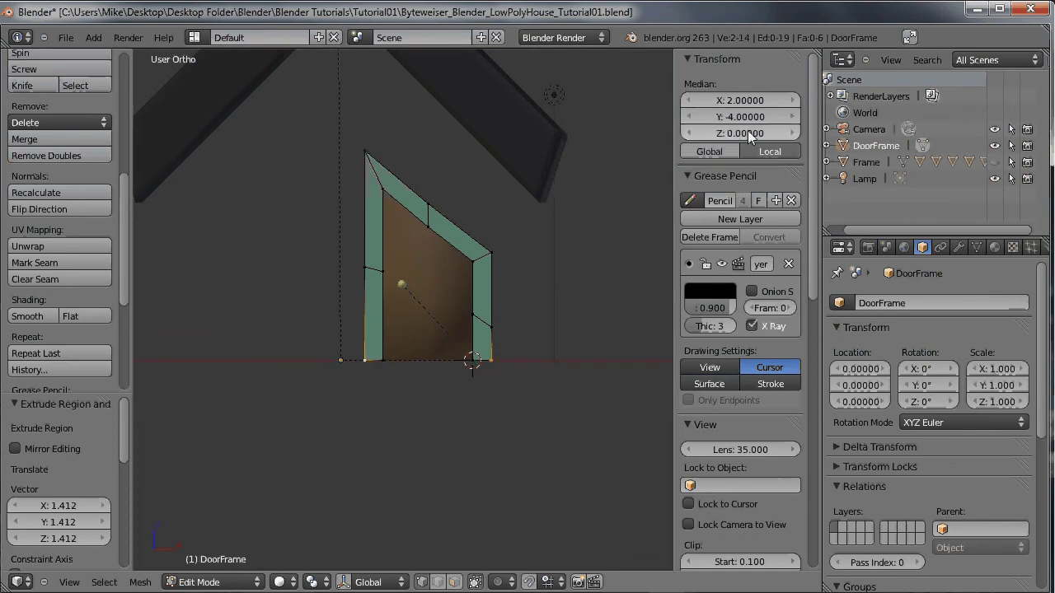
Select the whole door frame mesh and extrude it about -0.1 along the Y axis to give it thickness.
{"action": "middle_click_drag", "start_coordinate": [559, 202], "coordinate": [503, 258]}
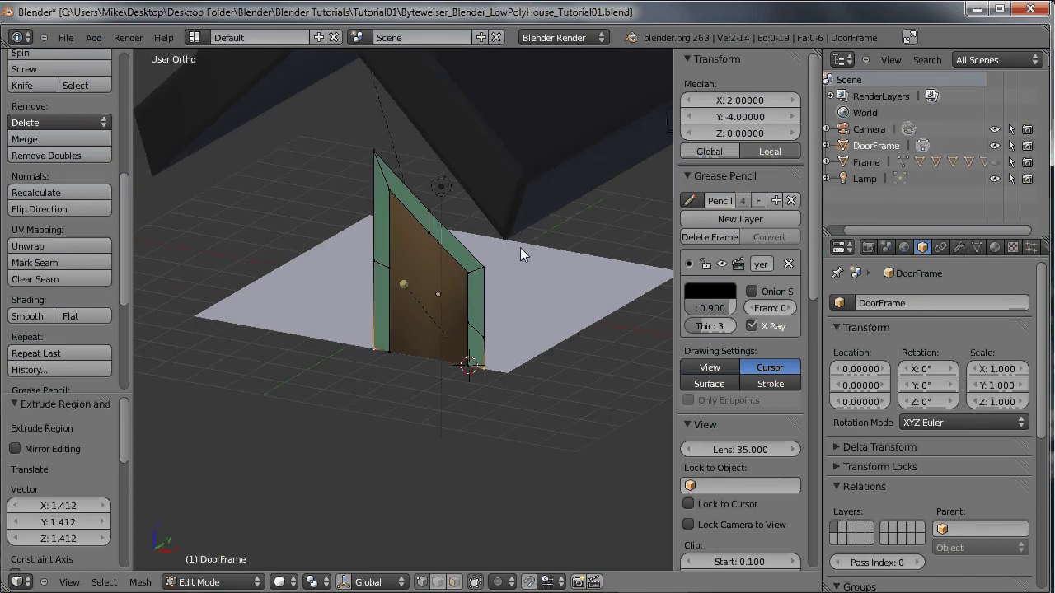
{"action": "middle_click_drag", "start_coordinate": [520, 247], "coordinate": [517, 248]}
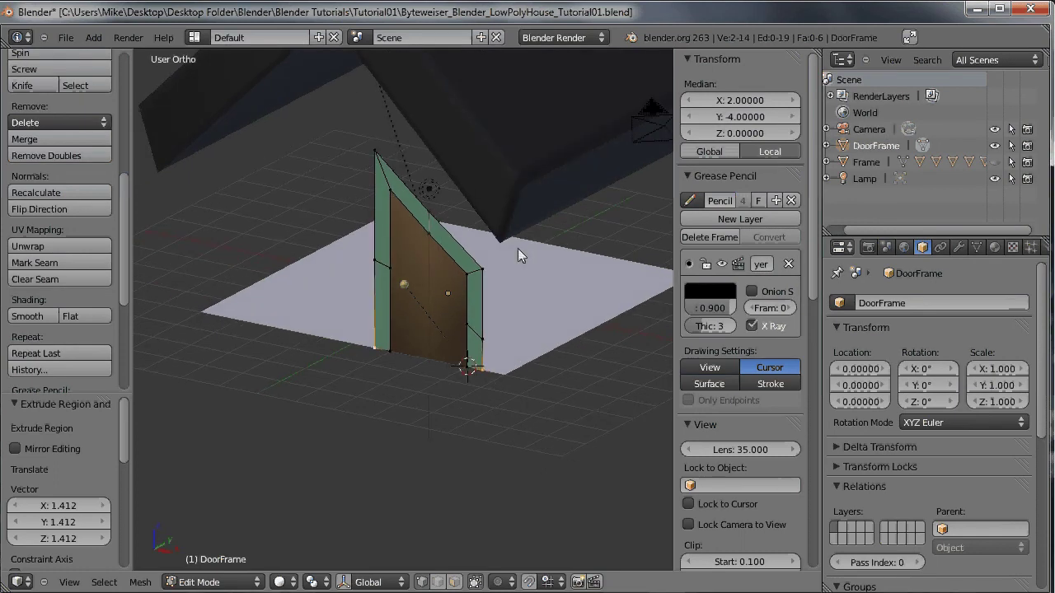
{"action": "key", "text": "a"}
{"action": "key", "text": "a"}
{"action": "middle_click_drag", "start_coordinate": [510, 248], "coordinate": [487, 241]}
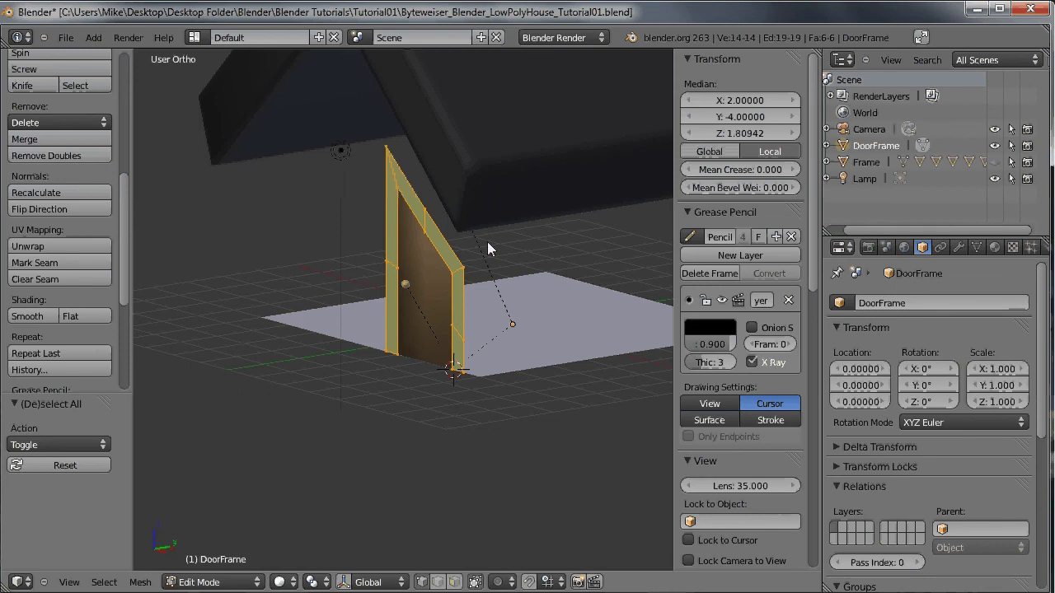
{"action": "key", "text": "e"}
{"action": "key", "text": "y"}
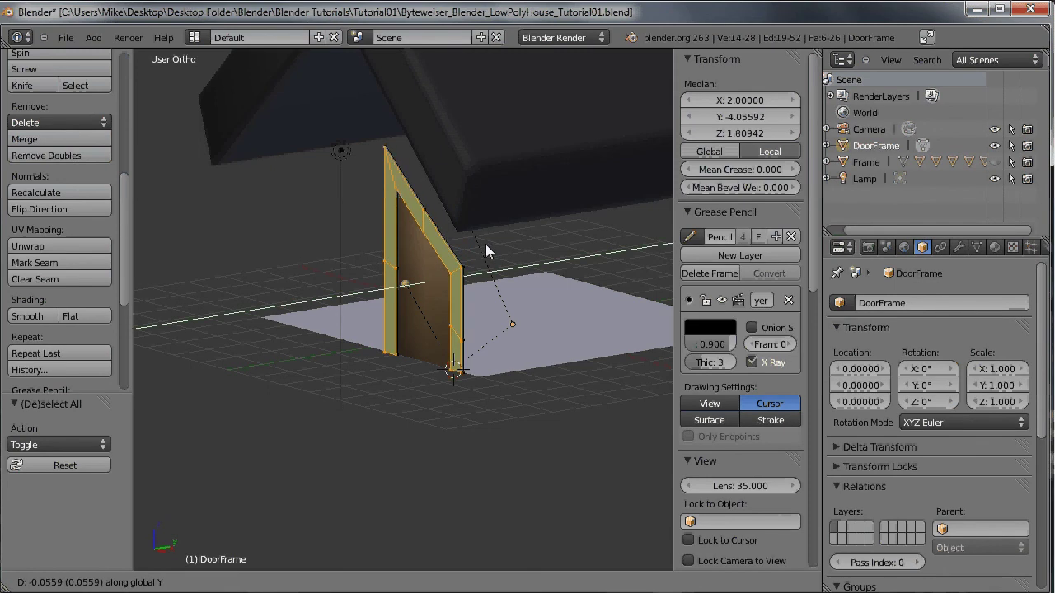
{"action": "left_click", "coordinate": [484, 244]}
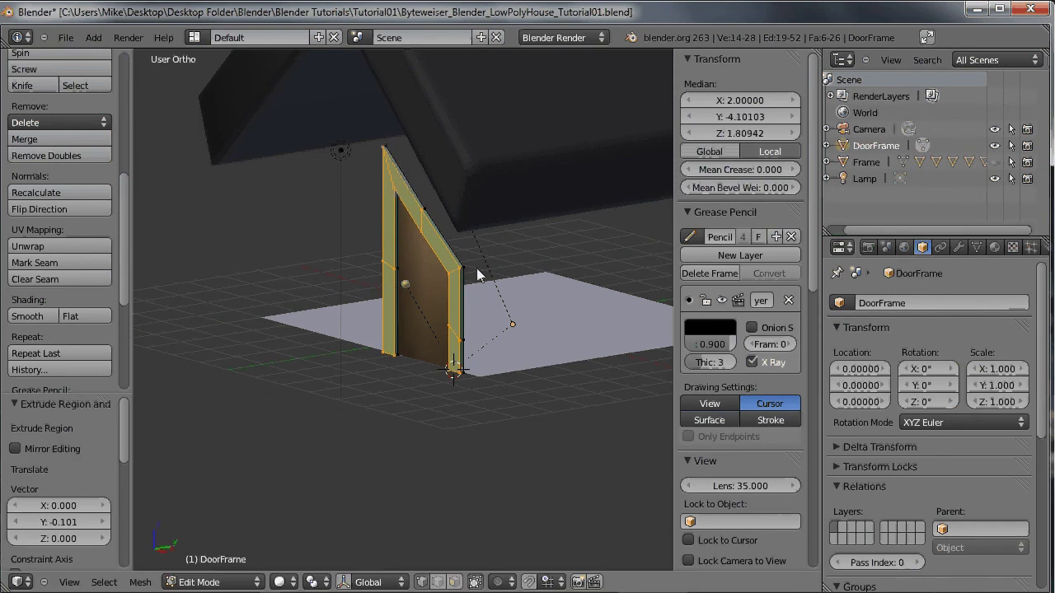
Select the outer edge loop on the door frame's front face and move it about -0.066 along Y.
{"action": "right_click", "coordinate": [434, 235], "text": "alt"}
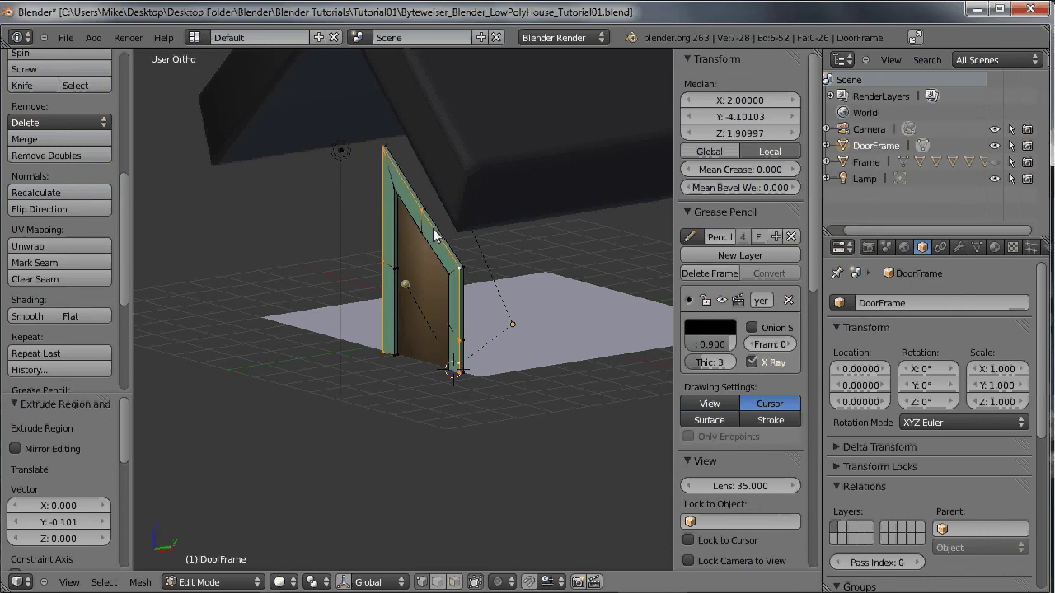
{"action": "middle_click_drag", "start_coordinate": [434, 235], "coordinate": [468, 193]}
{"action": "scroll", "coordinate": [393, 213], "scroll_direction": "up", "scroll_amount": 4}
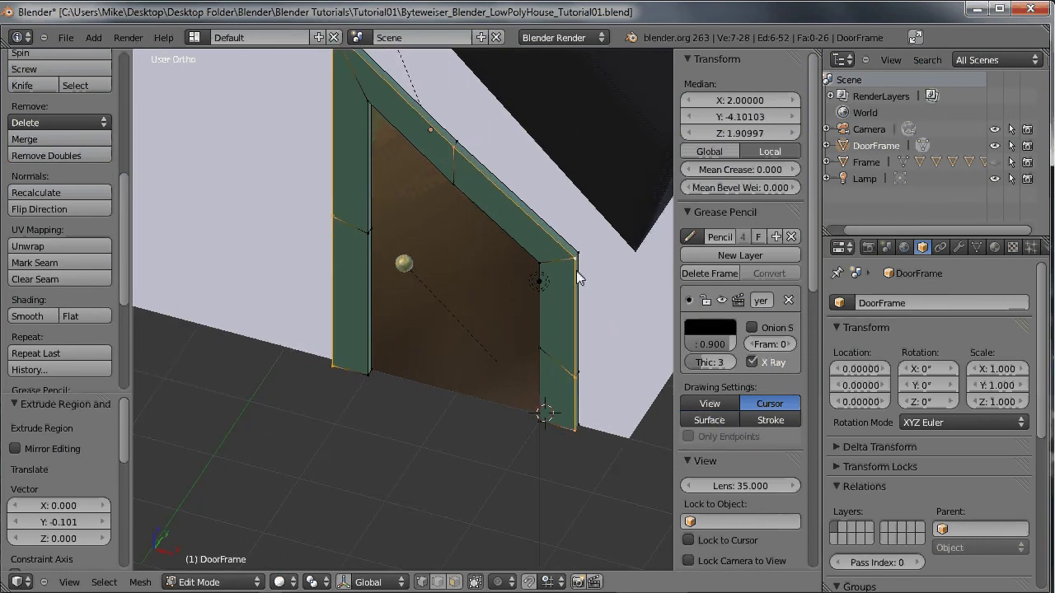
{"action": "middle_click_drag", "start_coordinate": [507, 212], "coordinate": [409, 146]}
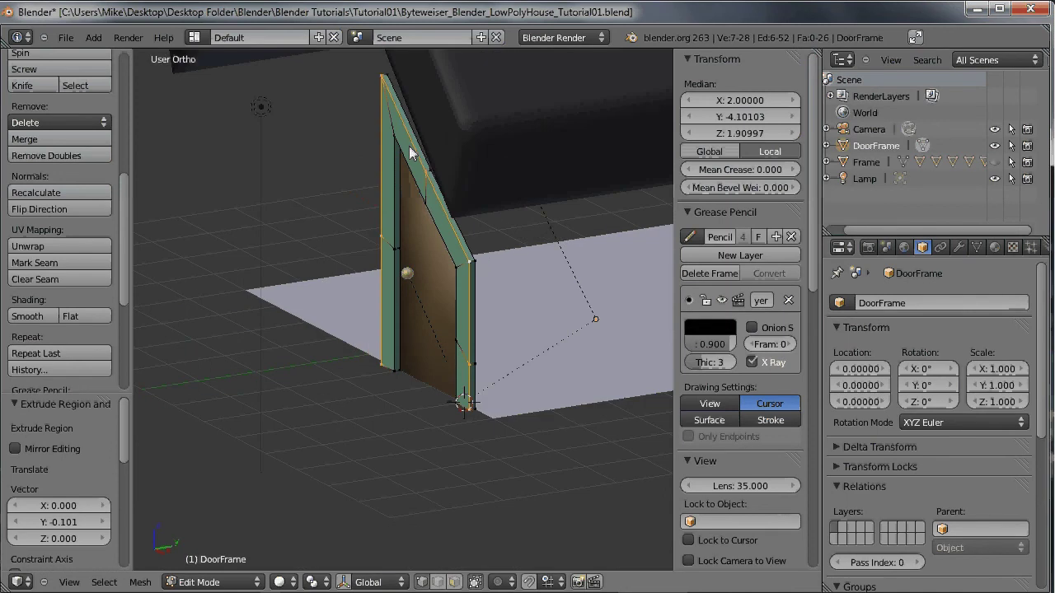
{"action": "key", "text": "g"}
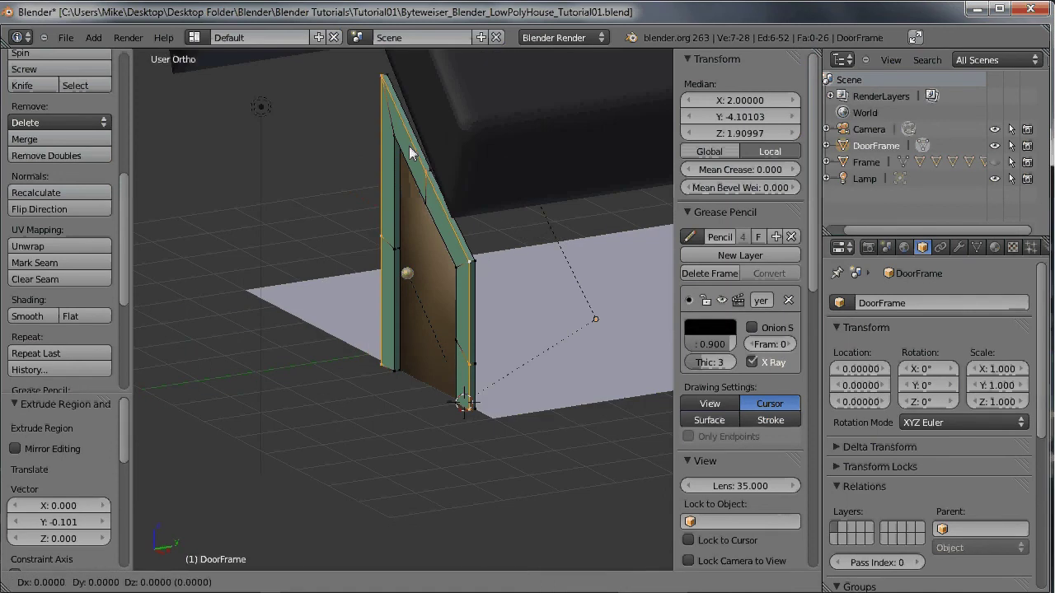
{"action": "key", "text": "y"}
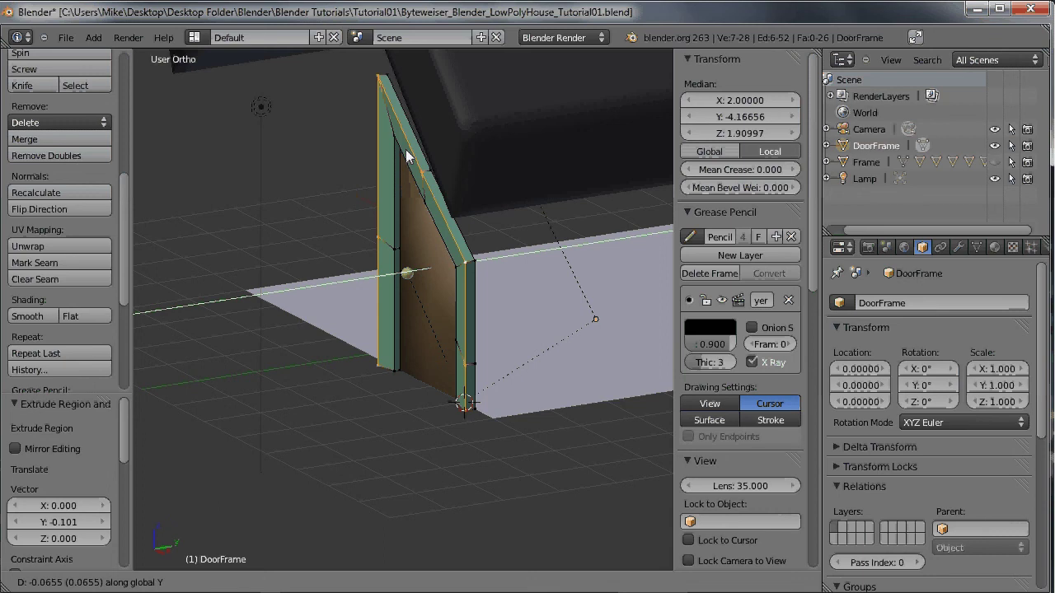
{"action": "left_click", "coordinate": [406, 155]}
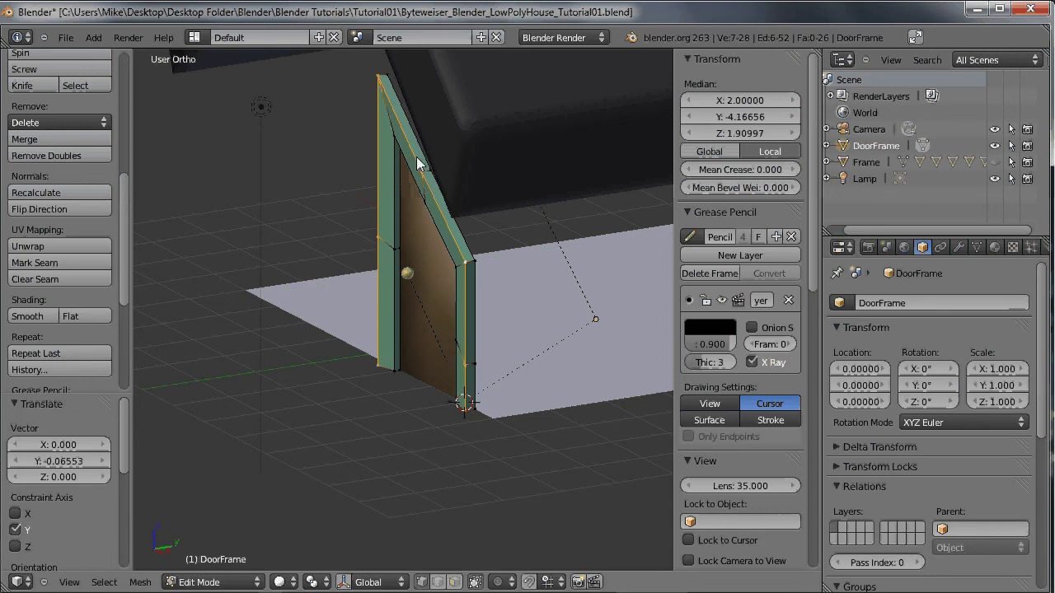
Apply smooth shading to the DoorFrame object.
{"action": "middle_click_drag", "start_coordinate": [419, 163], "coordinate": [436, 158]}
{"action": "key", "text": "Tab"}
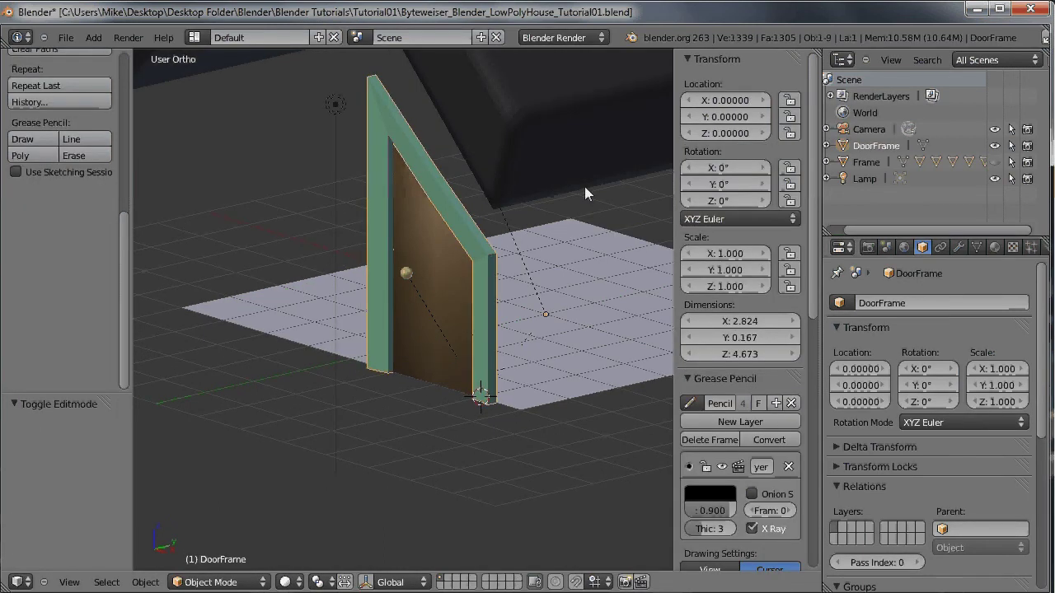
{"action": "scroll", "coordinate": [82, 115], "scroll_direction": "up", "scroll_amount": 8}
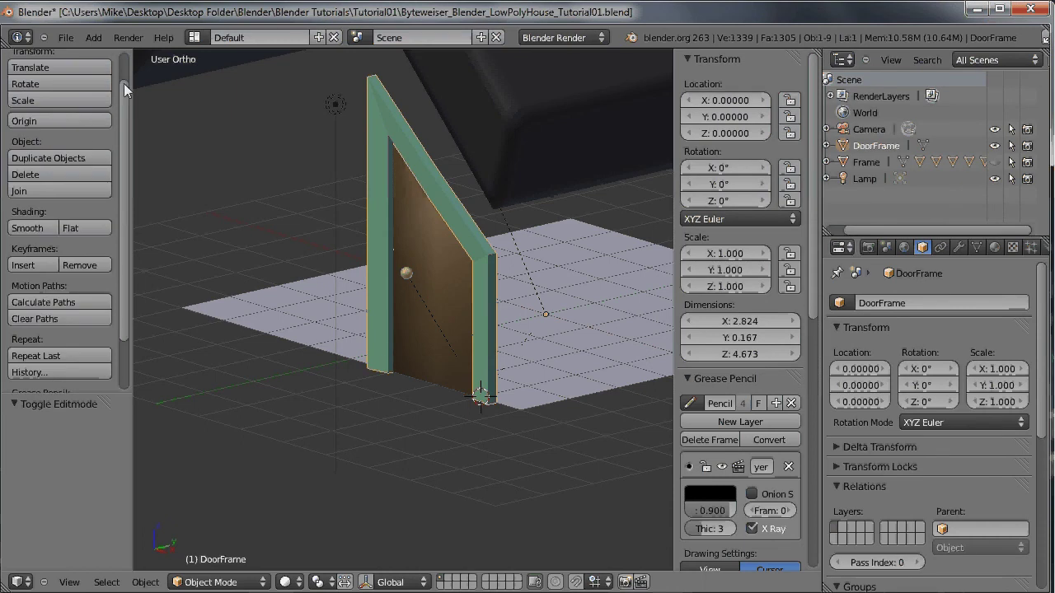
{"action": "left_click", "coordinate": [42, 224]}
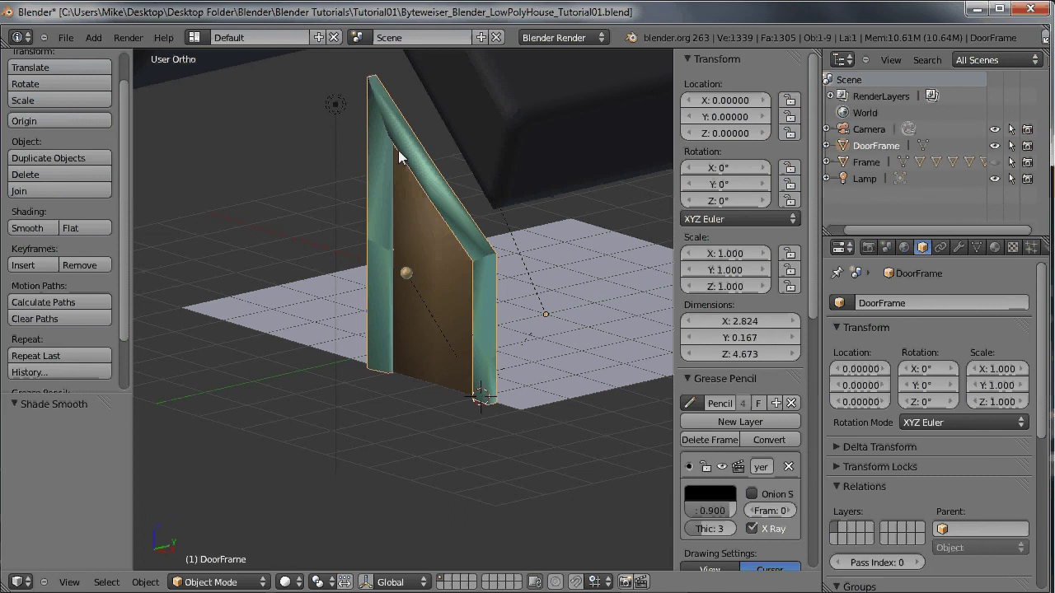
Recalculate the normals of the entire door frame mesh and return to Object Mode.
{"action": "key", "text": "Tab"}
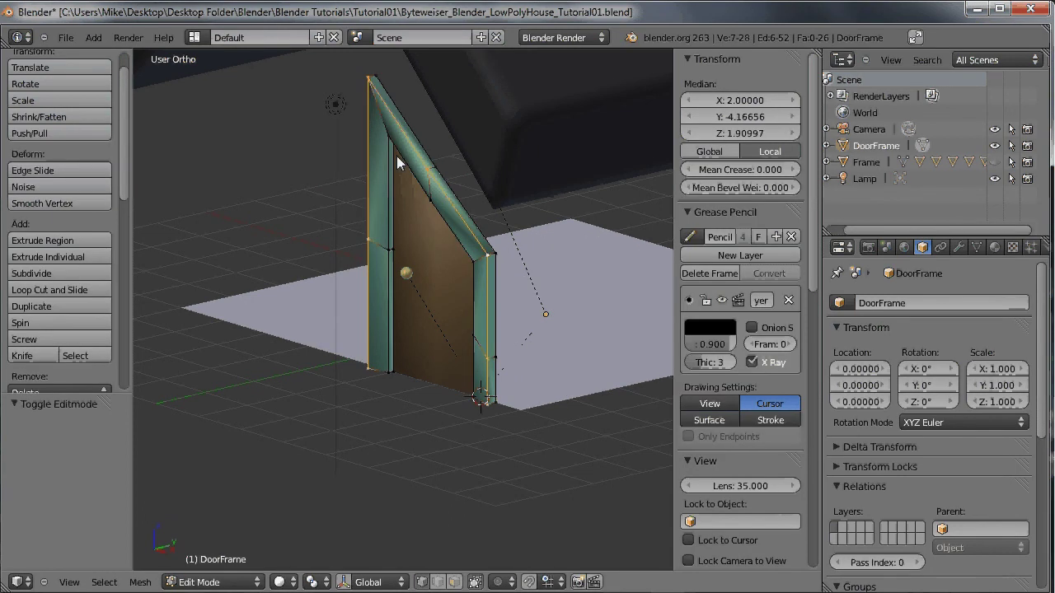
{"action": "key", "text": "a"}
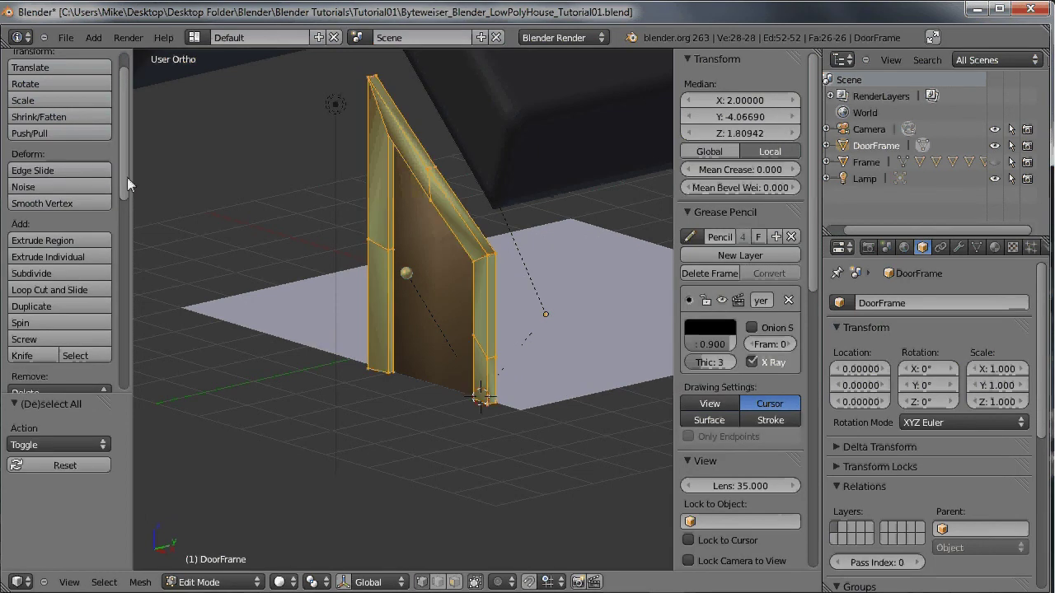
{"action": "scroll", "coordinate": [127, 177], "scroll_direction": "down", "scroll_amount": 5}
{"action": "left_click", "coordinate": [56, 185]}
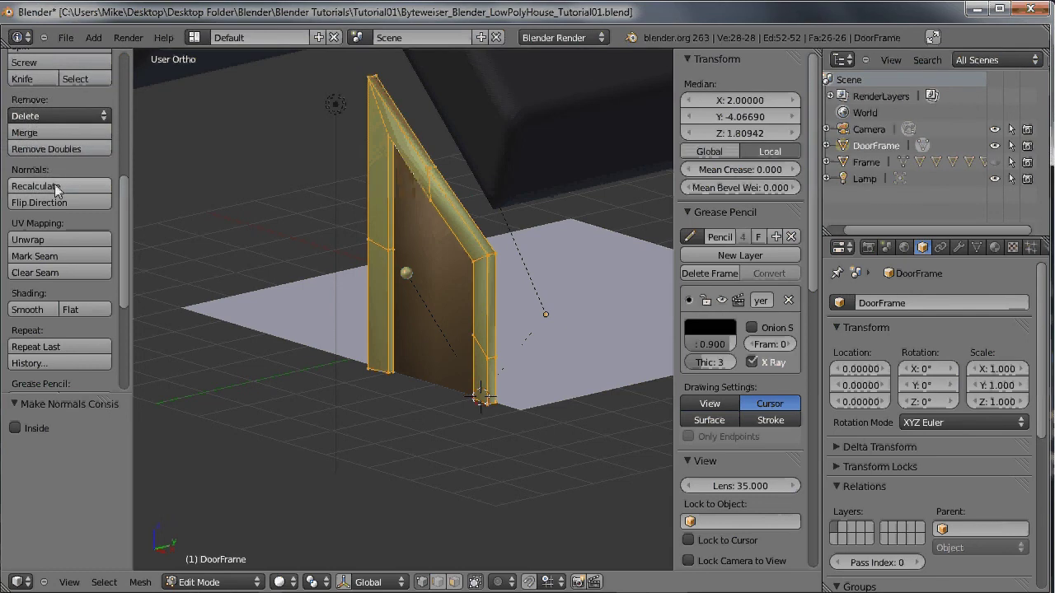
{"action": "key", "text": "Tab"}
{"action": "middle_click_drag", "start_coordinate": [209, 165], "coordinate": [629, 200]}
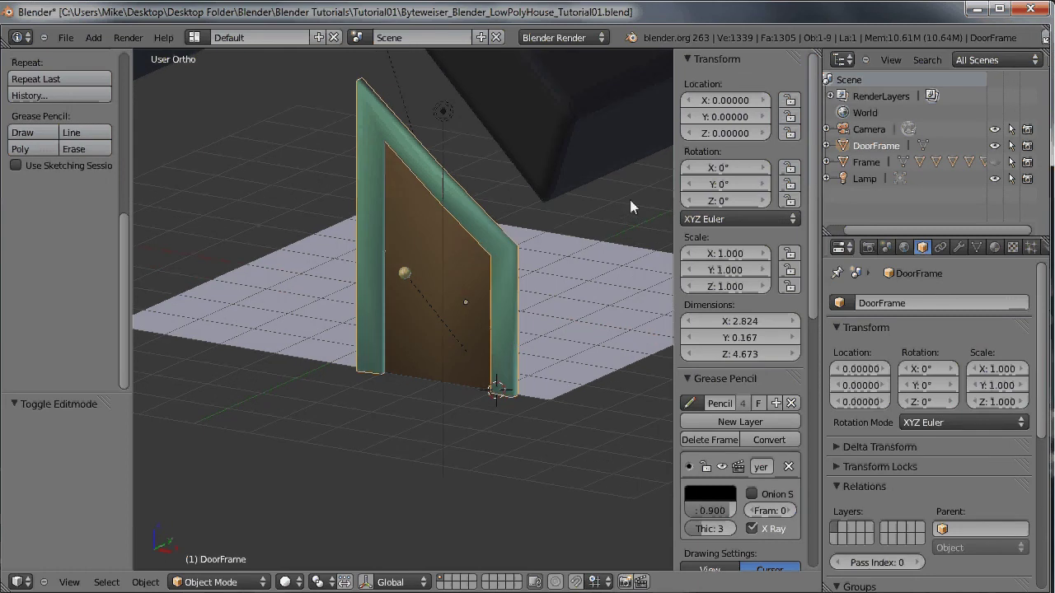
Replace the door frame's Frame material with the existing Door material.
{"action": "left_click", "coordinate": [995, 247]}
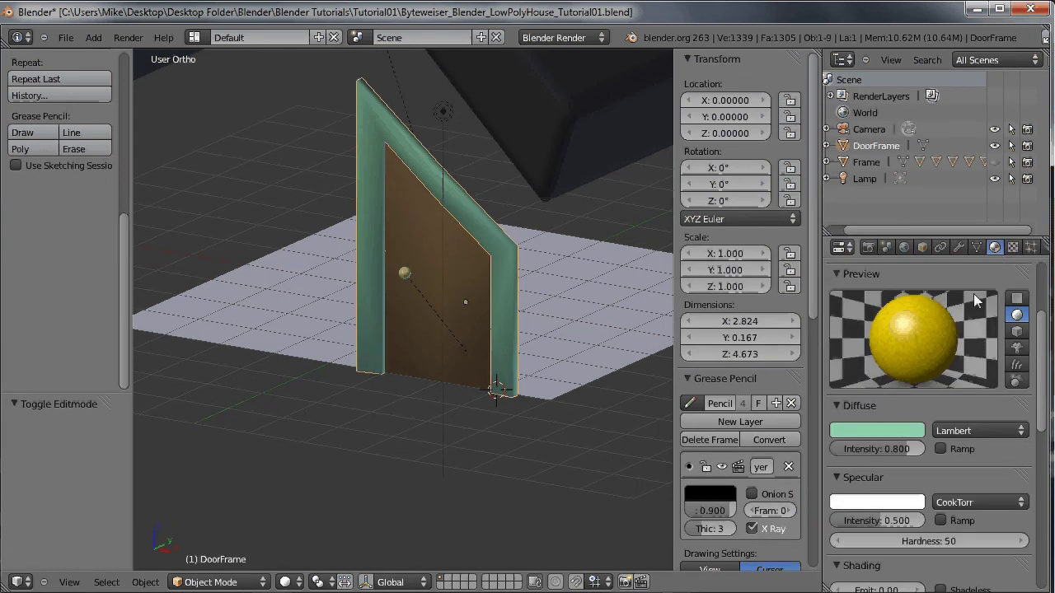
{"action": "scroll", "coordinate": [1000, 314], "scroll_direction": "up", "scroll_amount": 4}
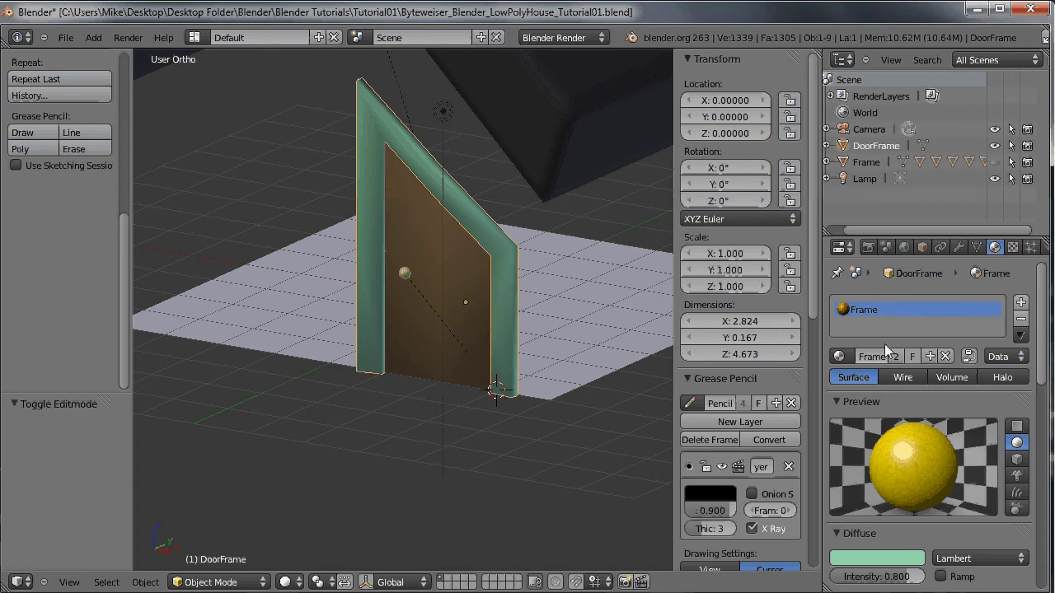
{"action": "left_click", "coordinate": [842, 356]}
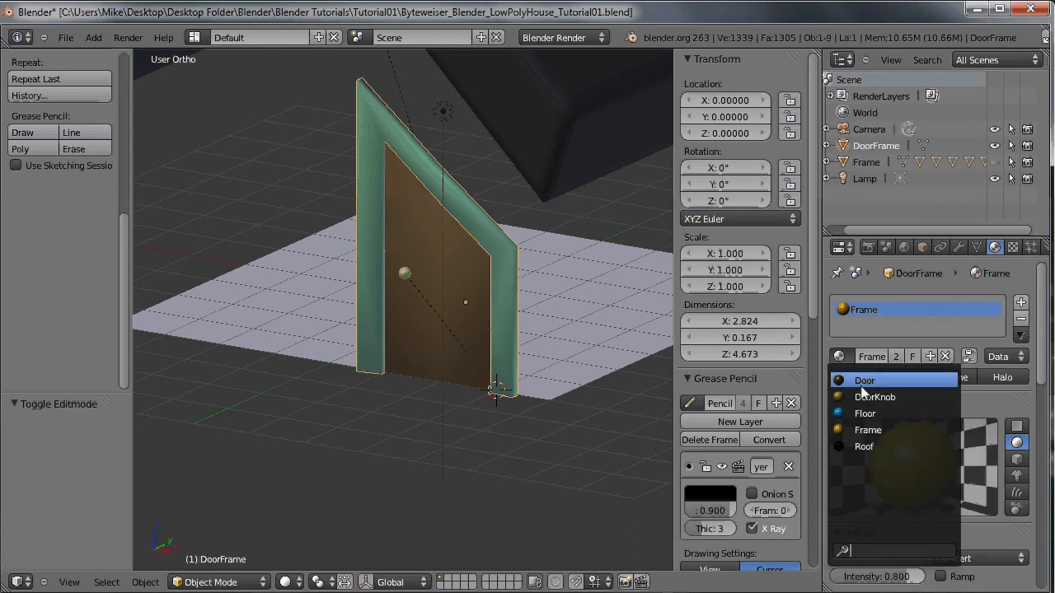
{"action": "left_click", "coordinate": [869, 380]}
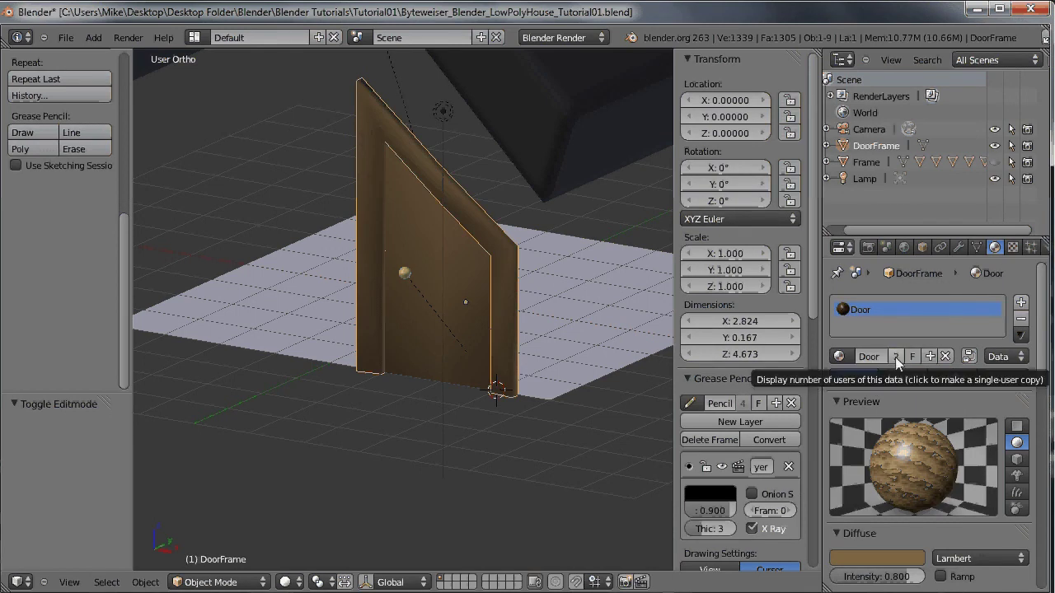
Make the door frame's material a single-user copy and rename it DoorFrame.
{"action": "left_click", "coordinate": [895, 357]}
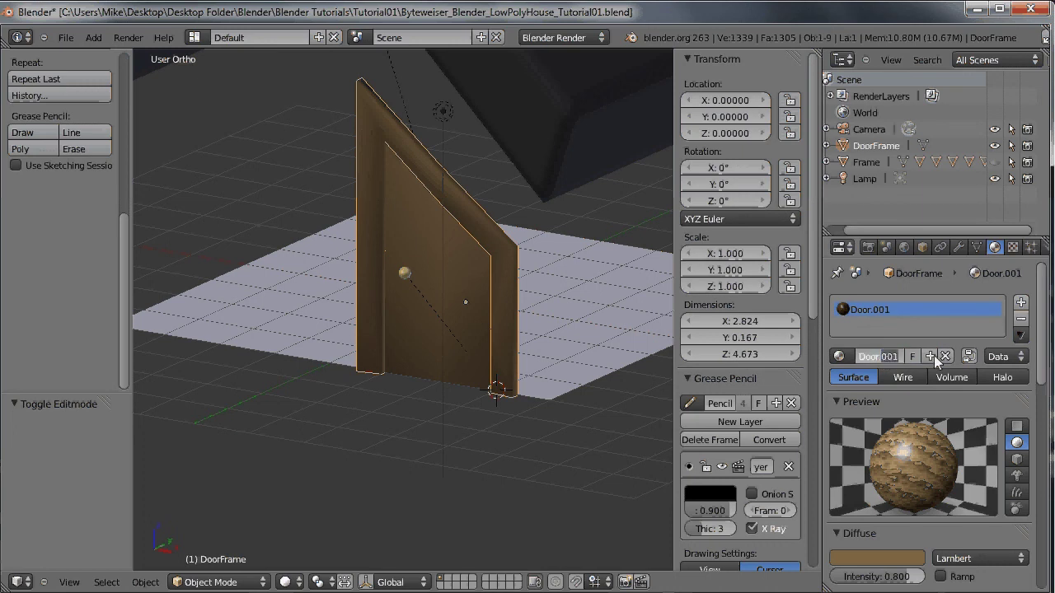
{"action": "type", "text": "Frame"}
{"action": "key", "text": "Return"}
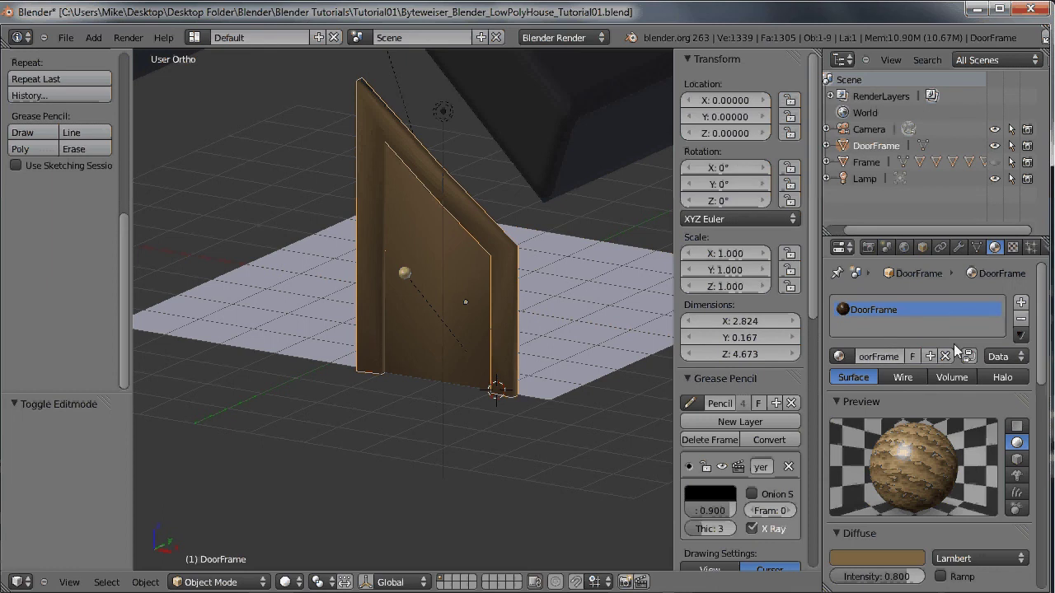
Make the door frame's Door texture a single-user copy and rename it DoorFrame.
{"action": "left_click", "coordinate": [1013, 247]}
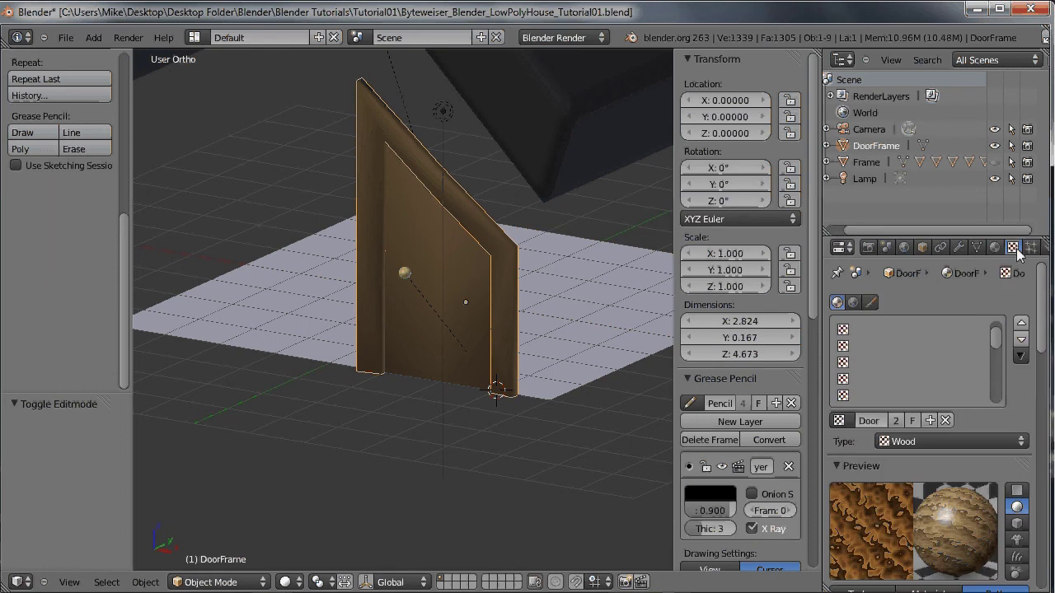
{"action": "left_click", "coordinate": [895, 420]}
{"action": "left_click", "coordinate": [900, 419]}
{"action": "type", "text": "DoorFr"}
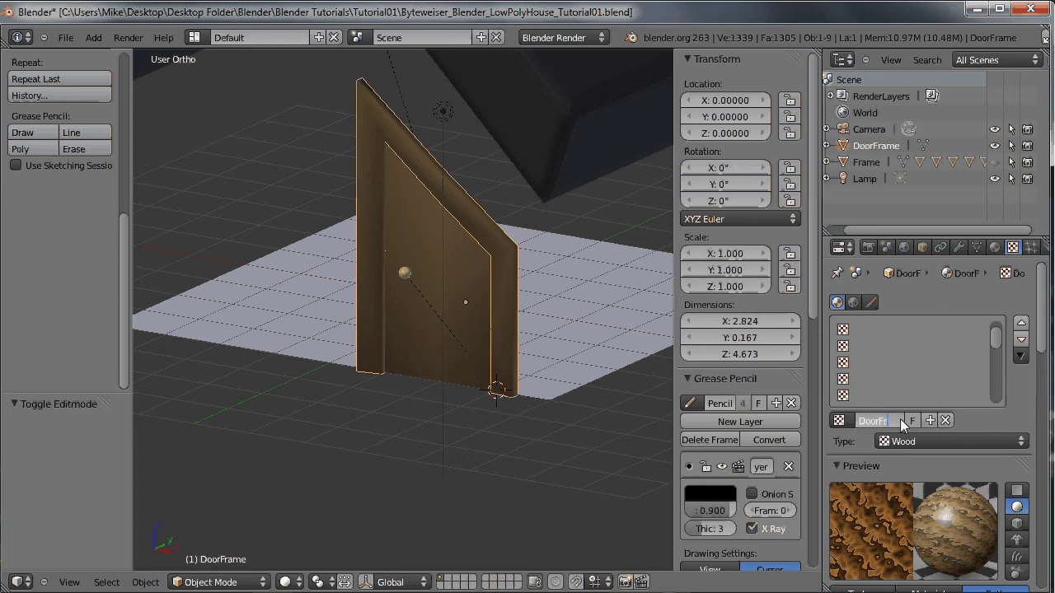
{"action": "type", "text": "ame"}
{"action": "key", "text": "Return"}
Set the DoorFrame wood texture's turbulence to 2 and render the house to check the frame.
{"action": "left_click_drag", "start_coordinate": [1043, 311], "coordinate": [1046, 339]}
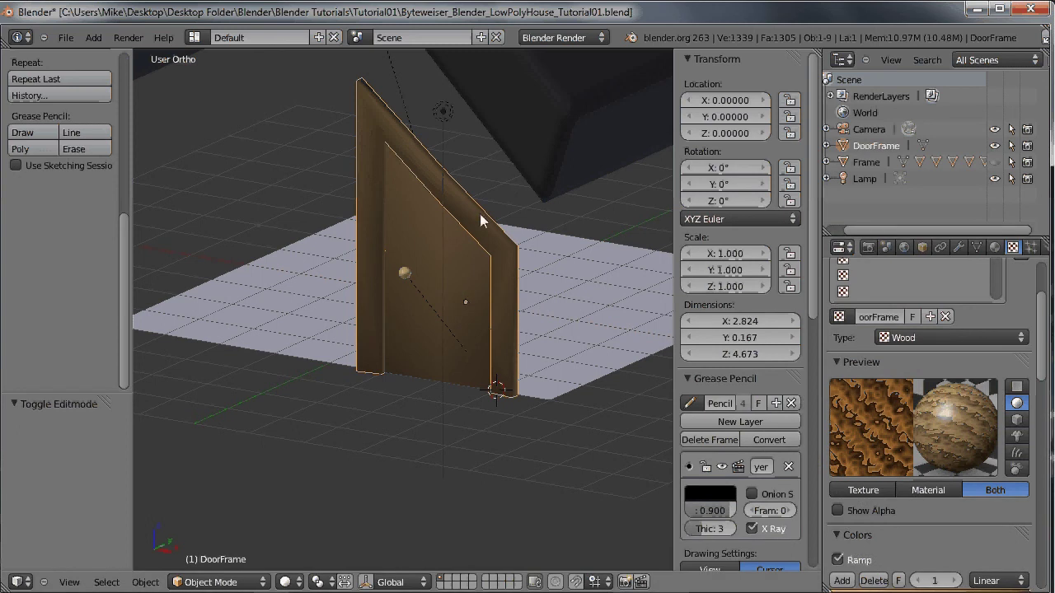
{"action": "scroll", "coordinate": [1002, 401], "scroll_direction": "down", "scroll_amount": 5}
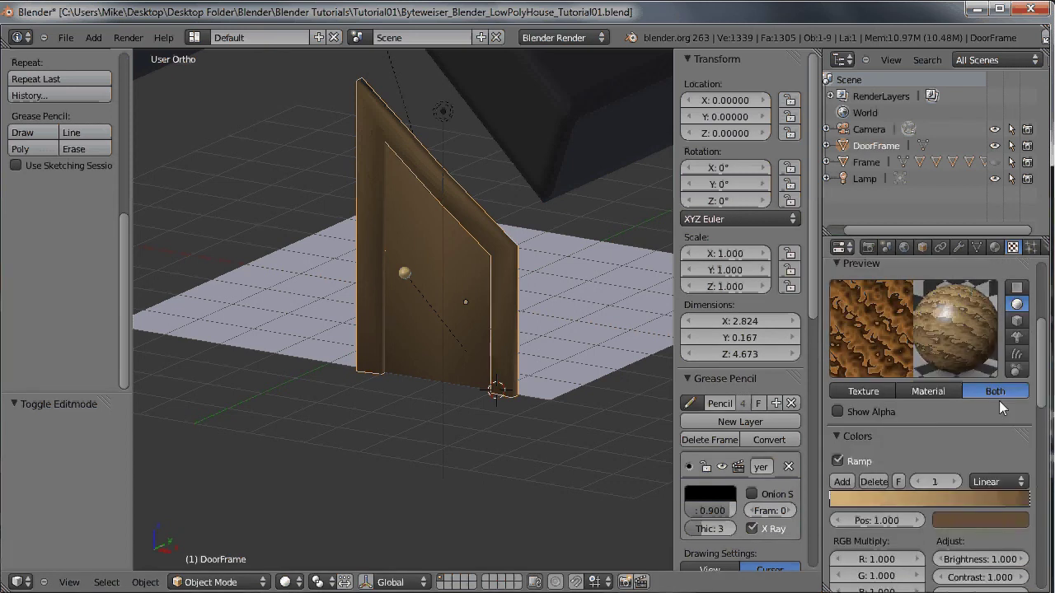
{"action": "scroll", "coordinate": [998, 401], "scroll_direction": "down", "scroll_amount": 7}
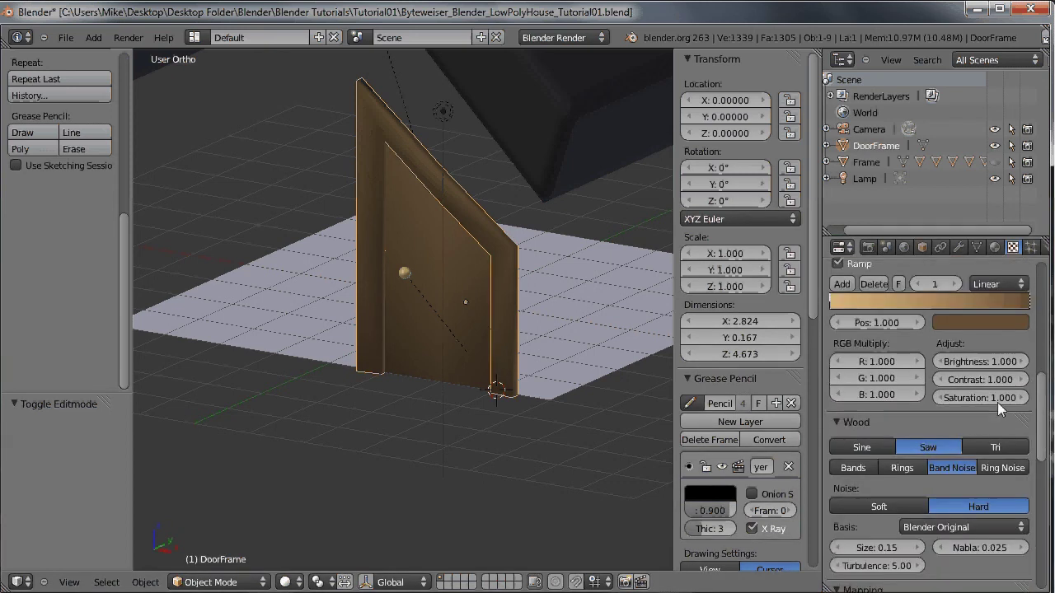
{"action": "scroll", "coordinate": [1001, 409], "scroll_direction": "down", "scroll_amount": 2}
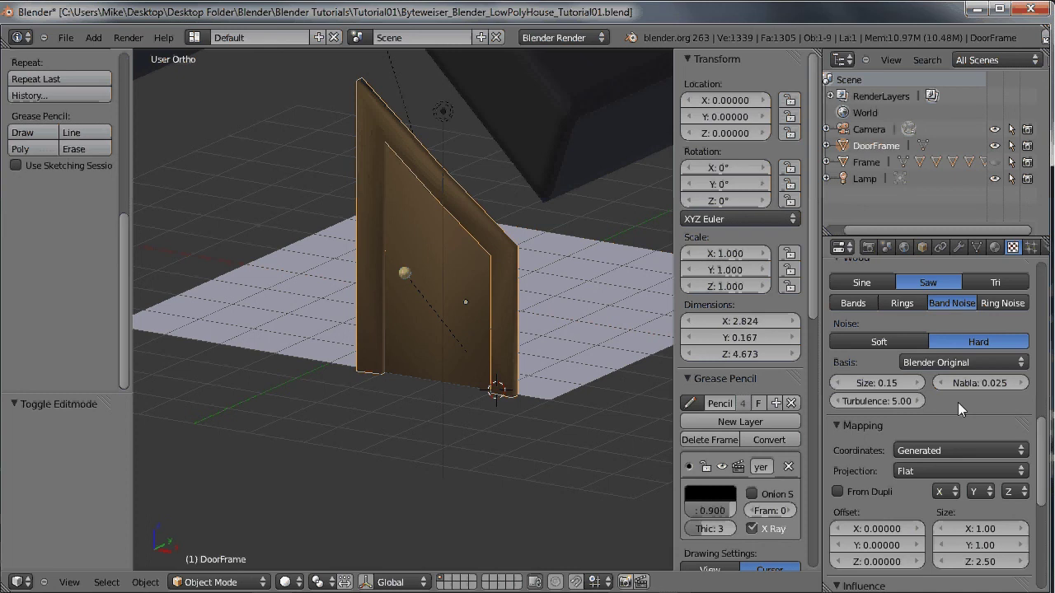
{"action": "left_click", "coordinate": [873, 403]}
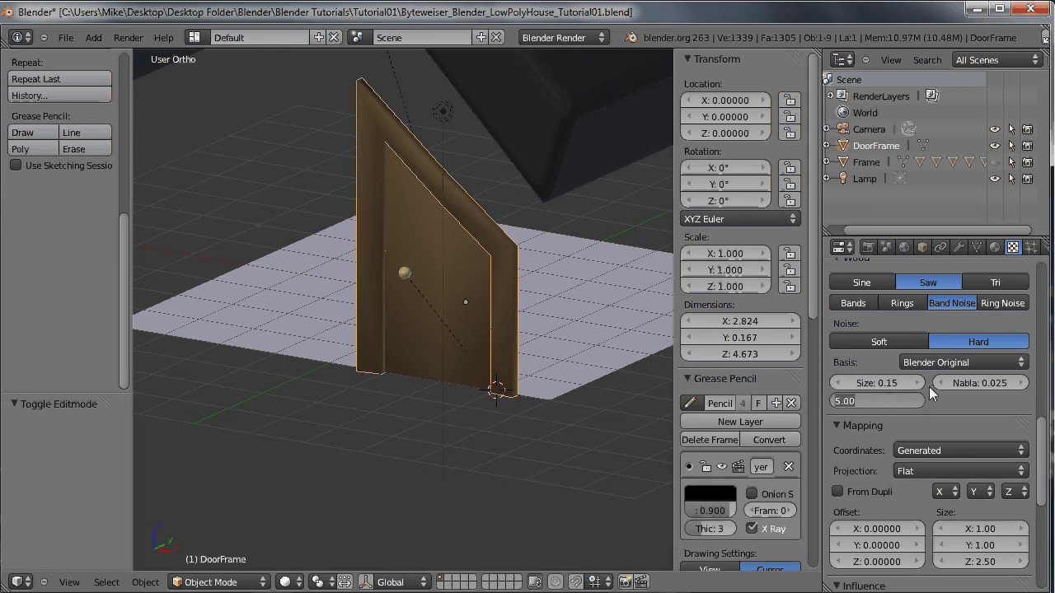
{"action": "type", "text": "2"}
{"action": "key", "text": "Return"}
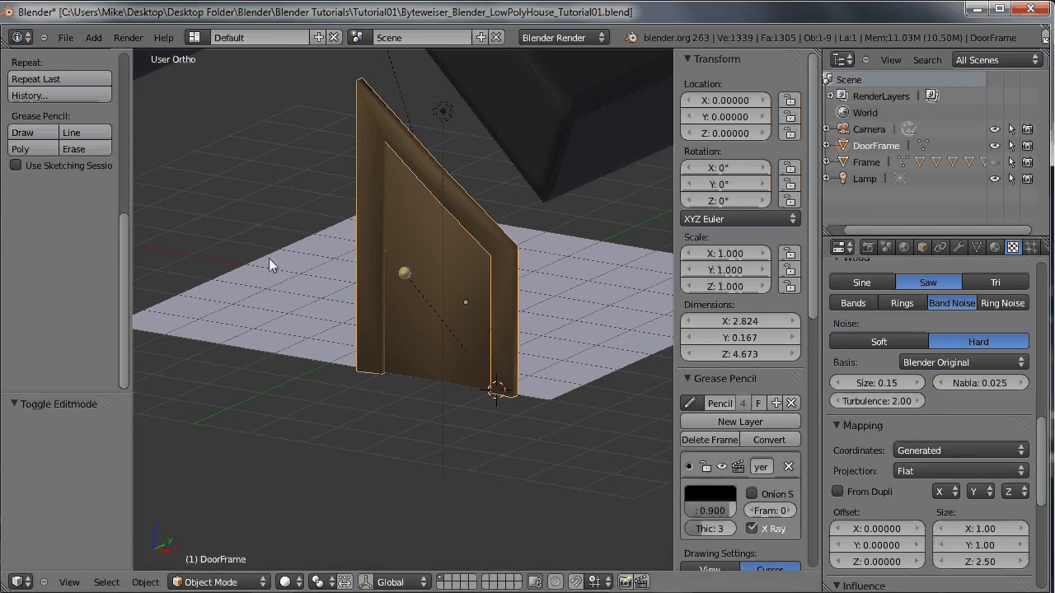
{"action": "key", "text": "F12"}
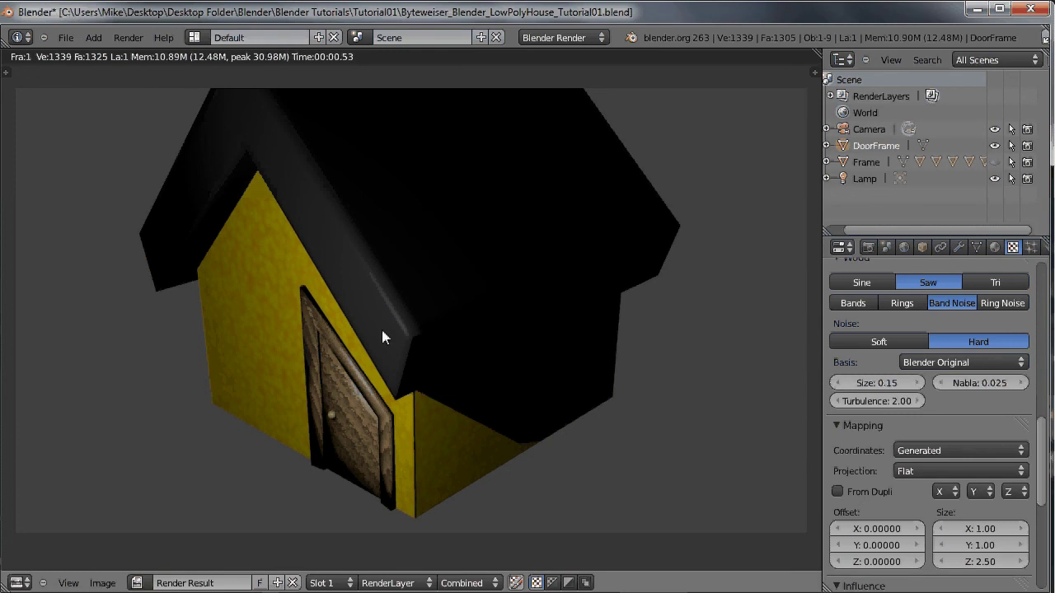
{"action": "middle_click_drag", "start_coordinate": [368, 344], "coordinate": [389, 329]}
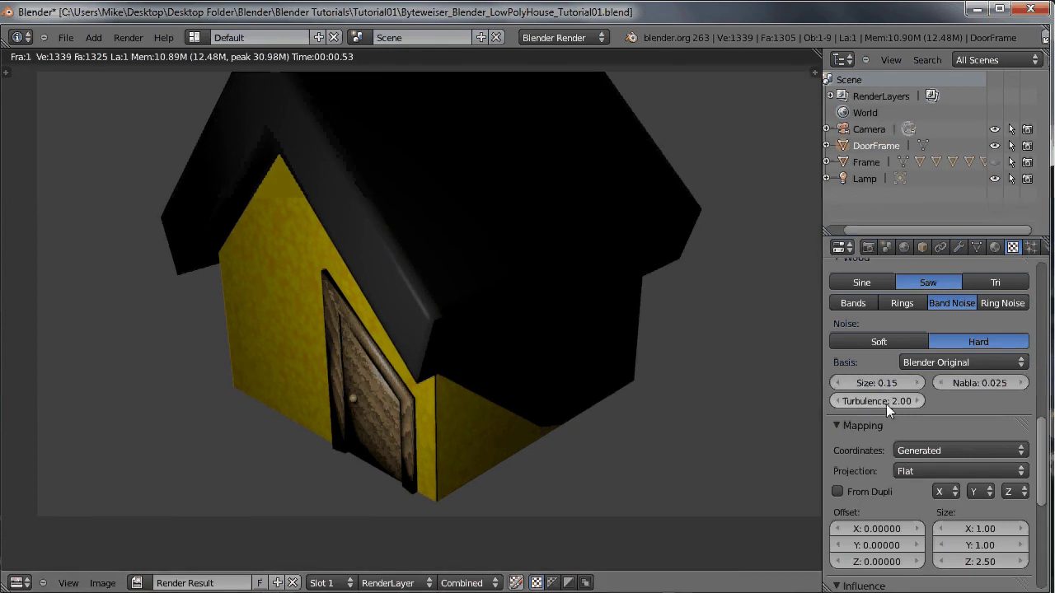
Change the DoorFrame texture's turbulence to 2.5 and render the house again.
{"action": "left_click", "coordinate": [907, 400]}
{"action": "type", "text": "2.5"}
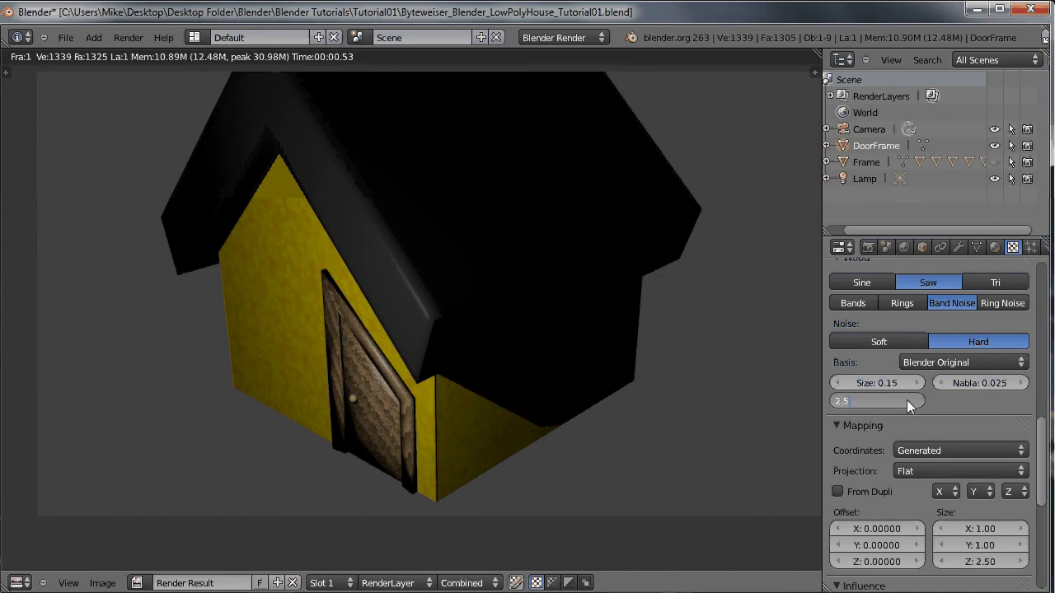
{"action": "key", "text": "Return"}
{"action": "key", "text": "F12"}
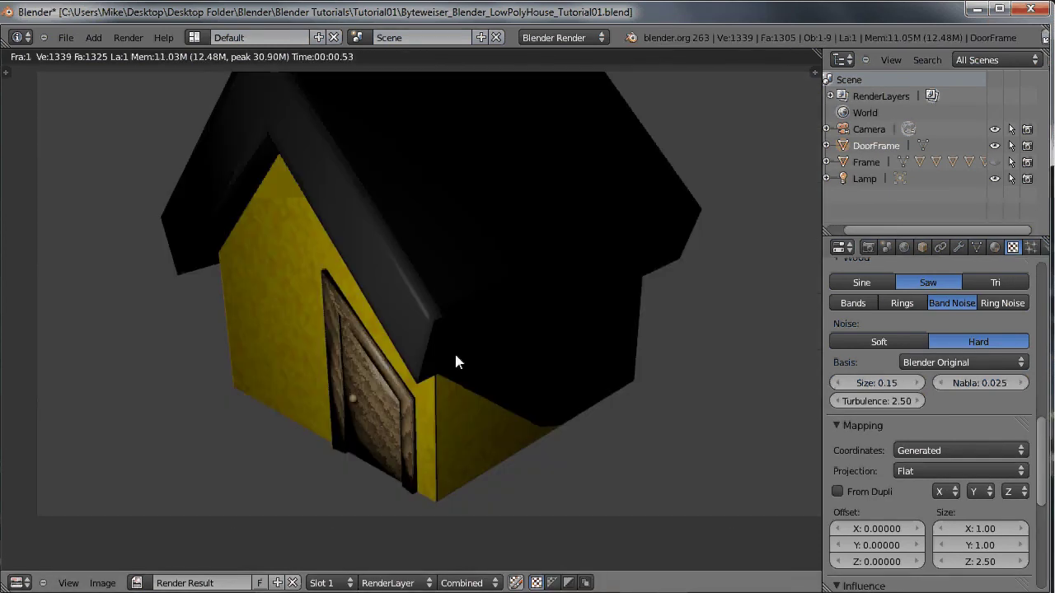
Set the DoorFrame texture's turbulence to 3.5 and re-render the scene.
{"action": "left_click", "coordinate": [883, 401]}
{"action": "type", "text": "3."}
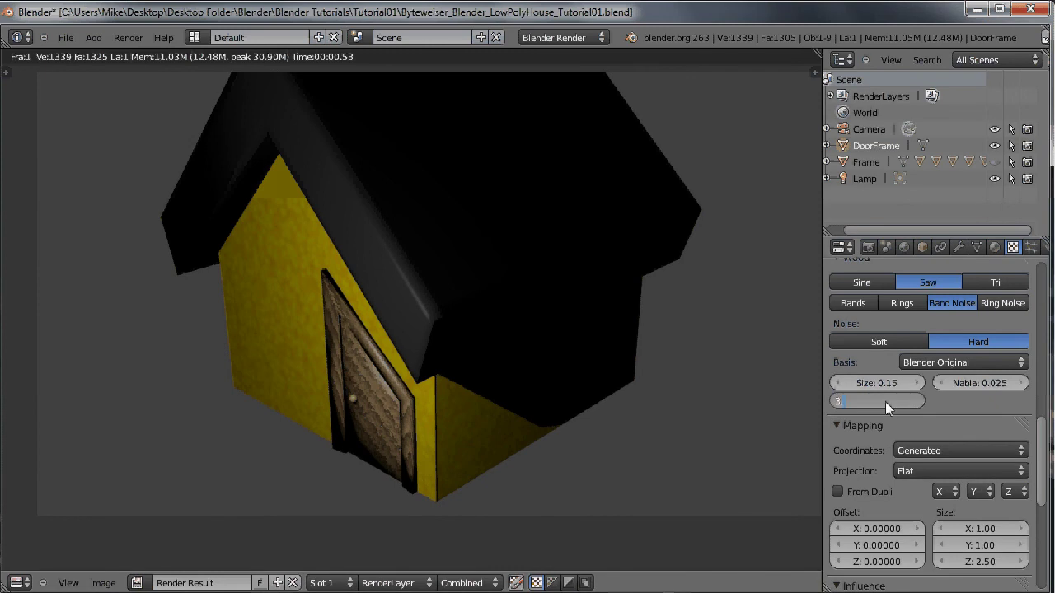
{"action": "type", "text": "5"}
{"action": "key", "text": "Return"}
{"action": "key", "text": "F12"}
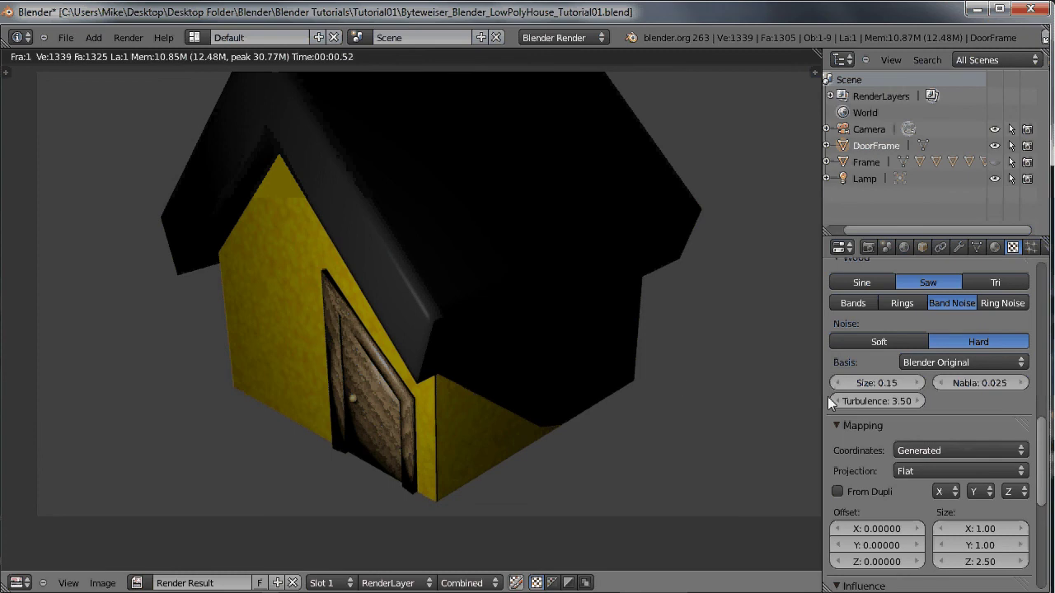
Set the DoorFrame texture's Z mapping size to 1 and render the result.
{"action": "scroll", "coordinate": [948, 449], "scroll_direction": "down", "scroll_amount": 2}
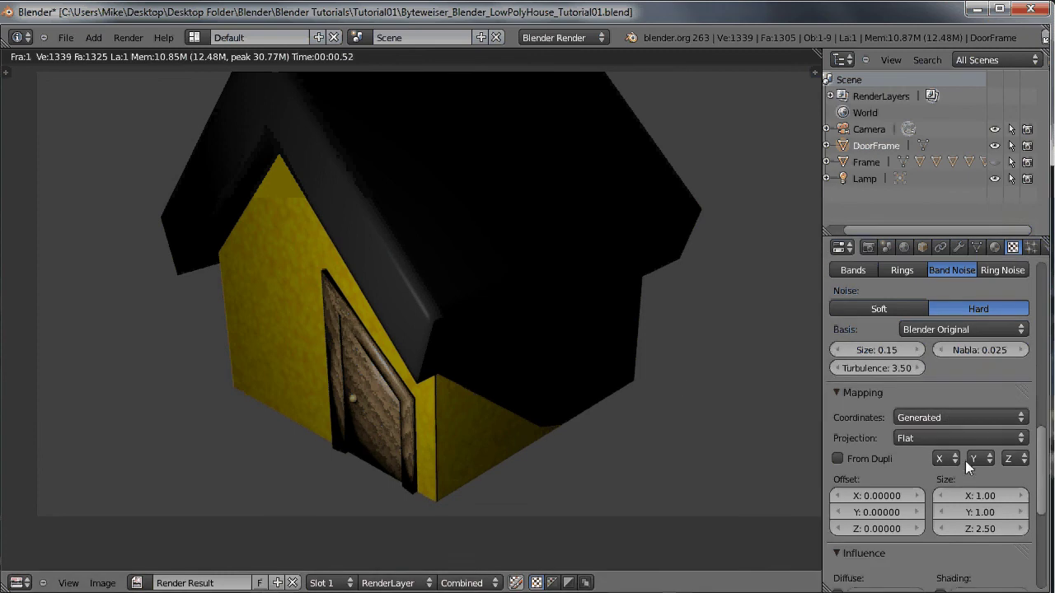
{"action": "left_click", "coordinate": [981, 528]}
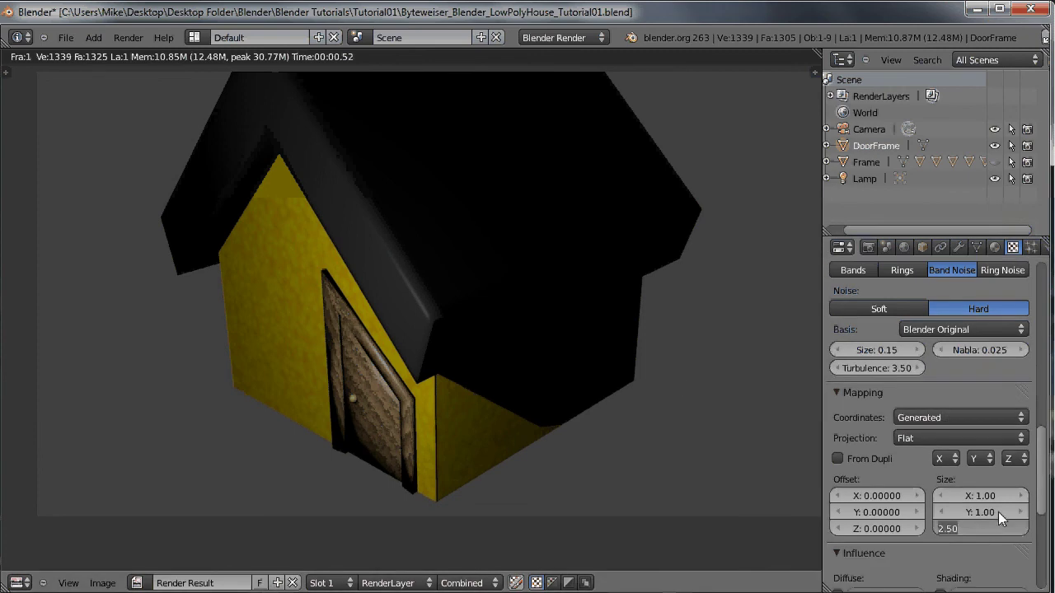
{"action": "key", "text": "ctrl+a"}
{"action": "type", "text": "1"}
{"action": "key", "text": "Return"}
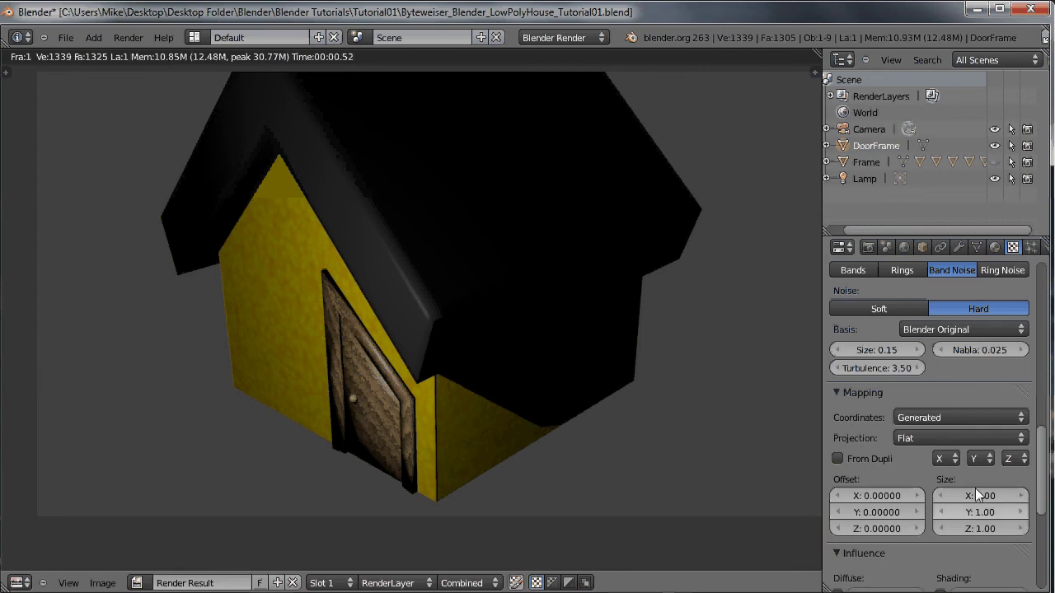
{"action": "key", "text": "F12"}
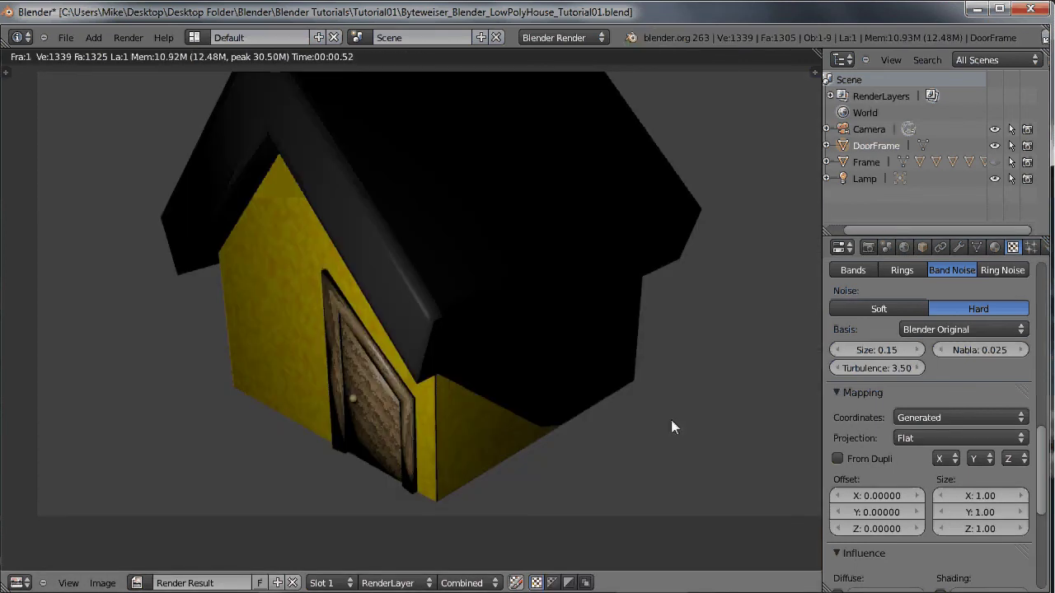